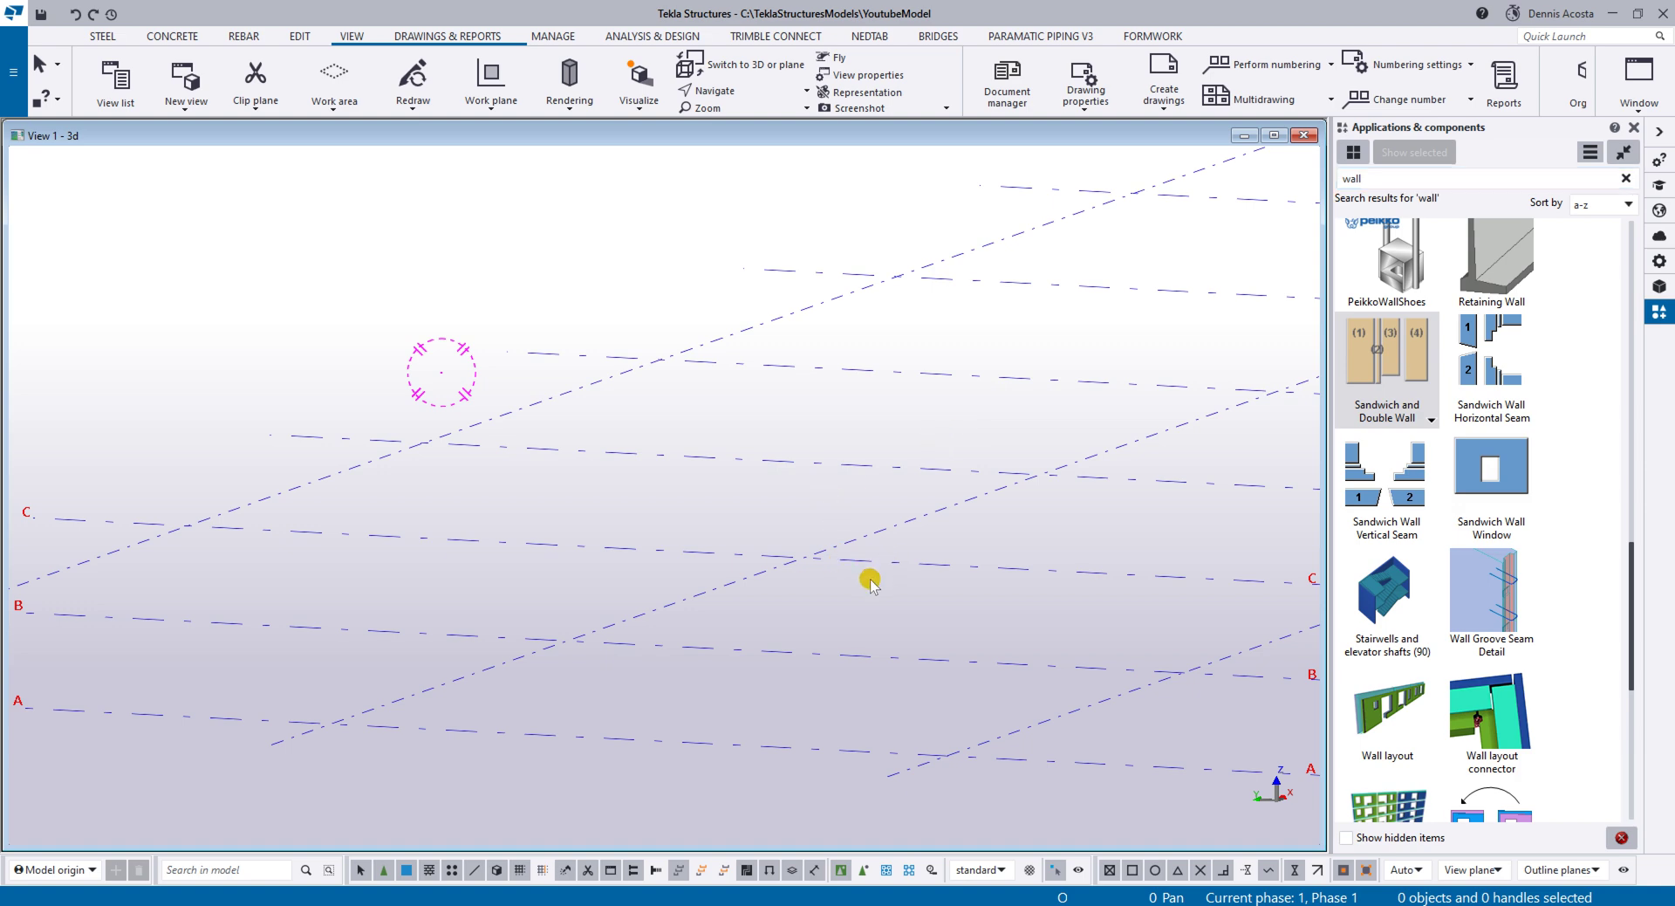
Step: Start the Sandwich and Double Wall component, open its settings and load the standard attributes
{"action": "middle_click_drag", "start_coordinate": [867, 580], "coordinate": [943, 569]}
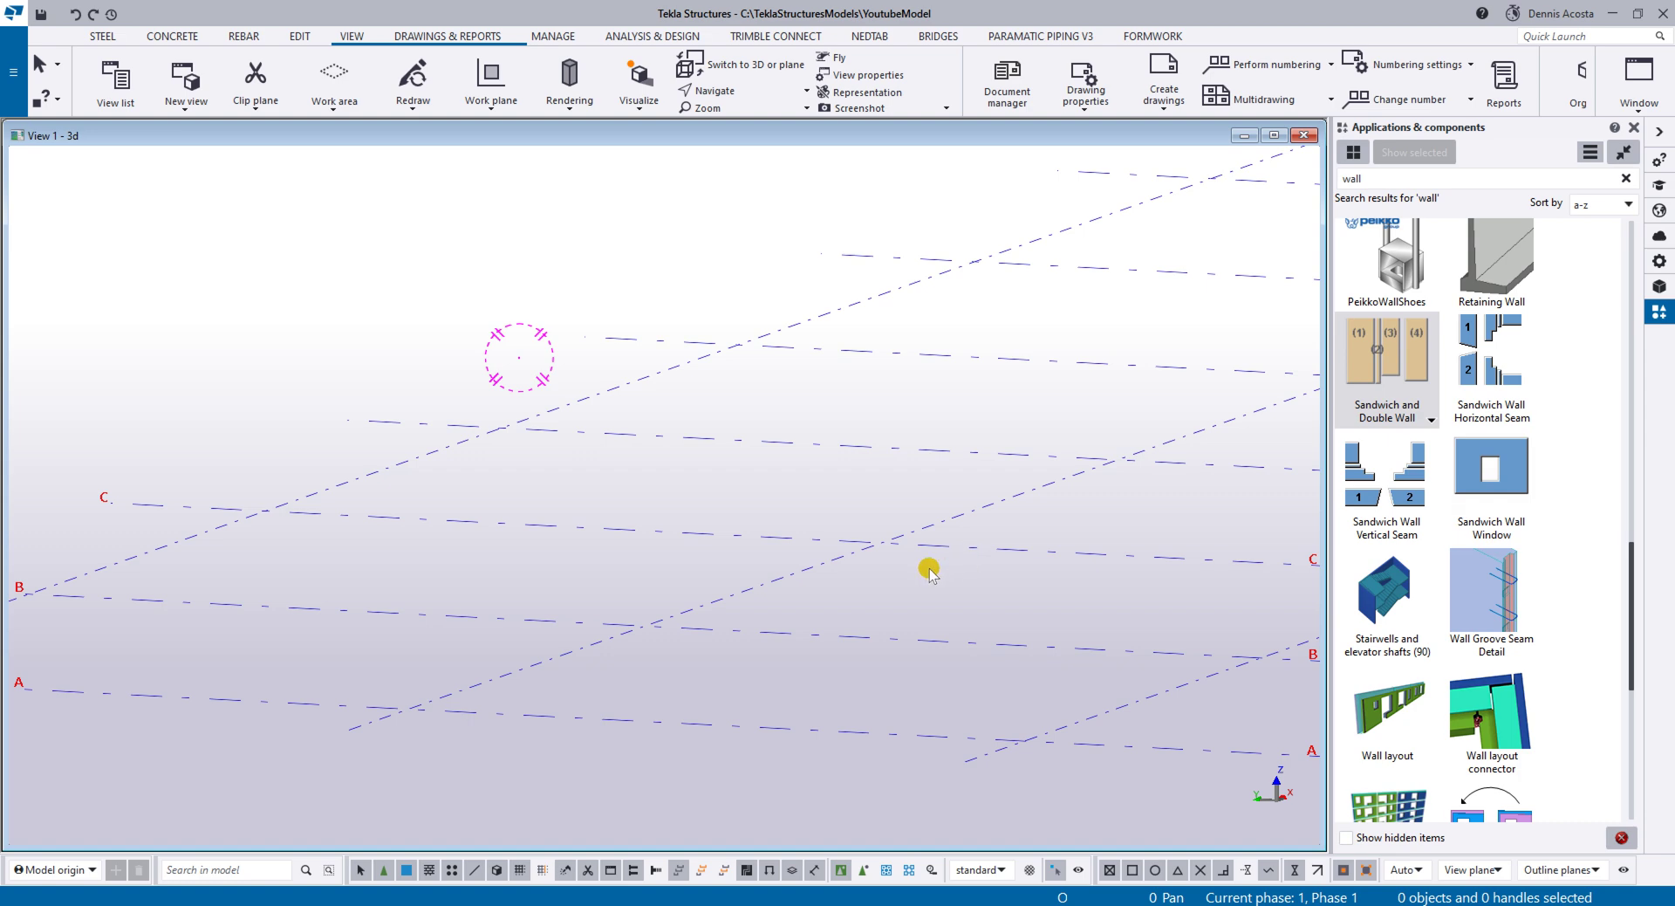
{"action": "mouse_move", "coordinate": [890, 568]}
{"action": "middle_mouse_down", "text": "ctrl"}
{"action": "mouse_move", "coordinate": [856, 590]}
{"action": "mouse_move", "coordinate": [892, 583]}
{"action": "mouse_move", "coordinate": [845, 557]}
{"action": "mouse_move", "coordinate": [808, 590]}
{"action": "mouse_move", "coordinate": [868, 479]}
{"action": "mouse_move", "coordinate": [817, 541]}
{"action": "middle_mouse_up", "text": "ctrl"}
{"action": "scroll", "coordinate": [817, 541], "scroll_direction": "up", "scroll_amount": 2}
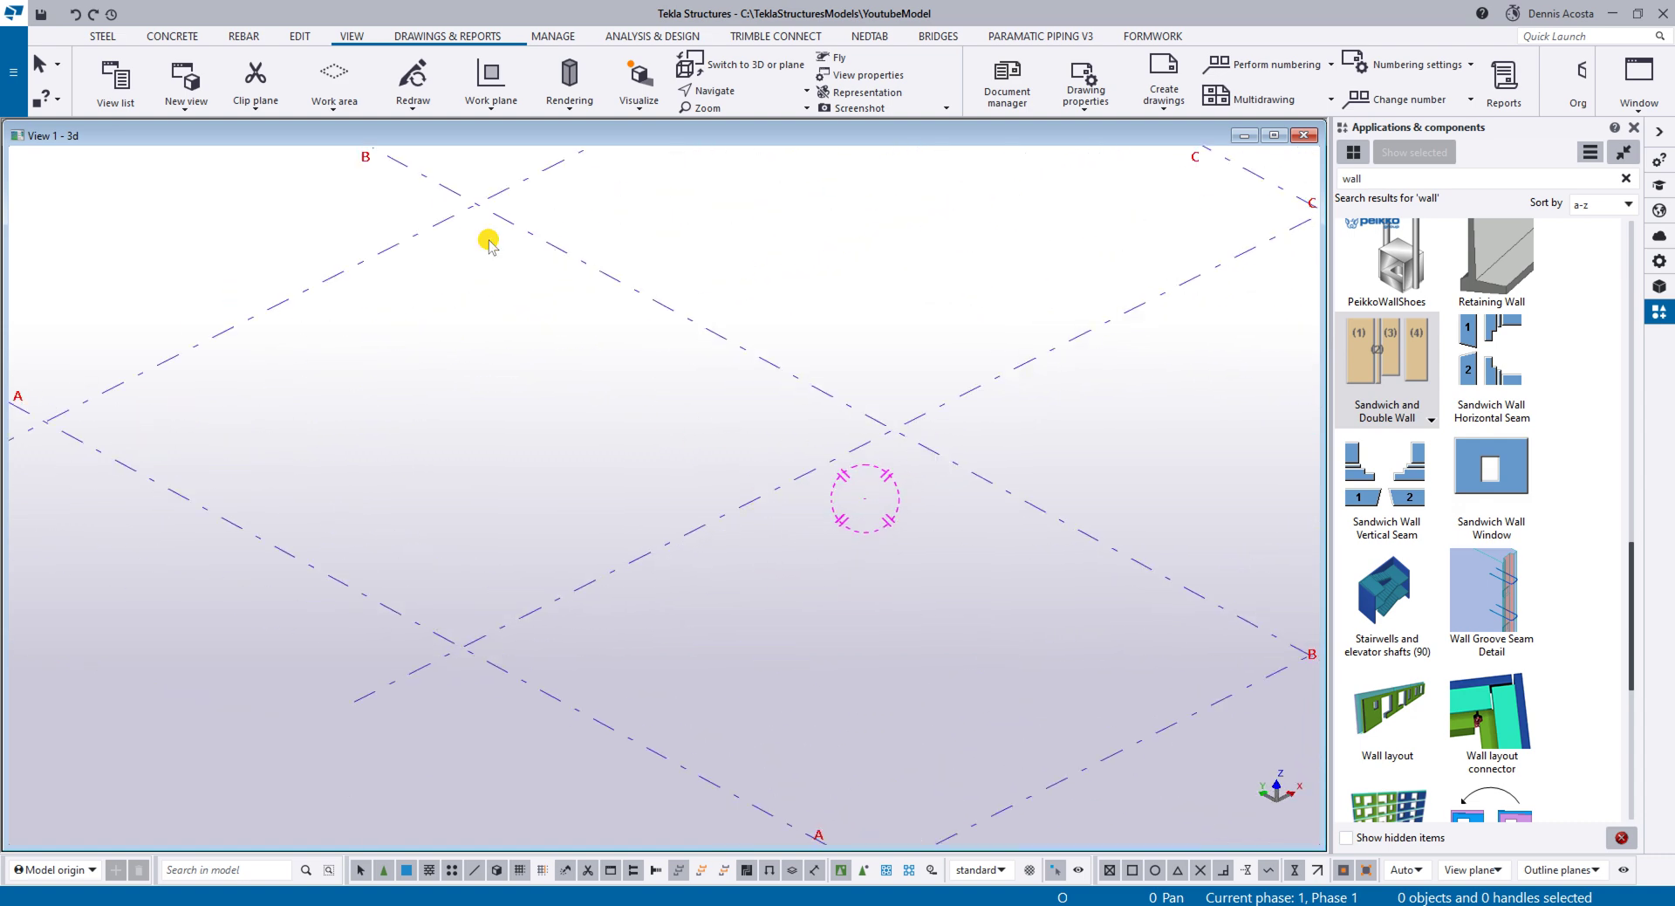
{"action": "left_click", "coordinate": [174, 38]}
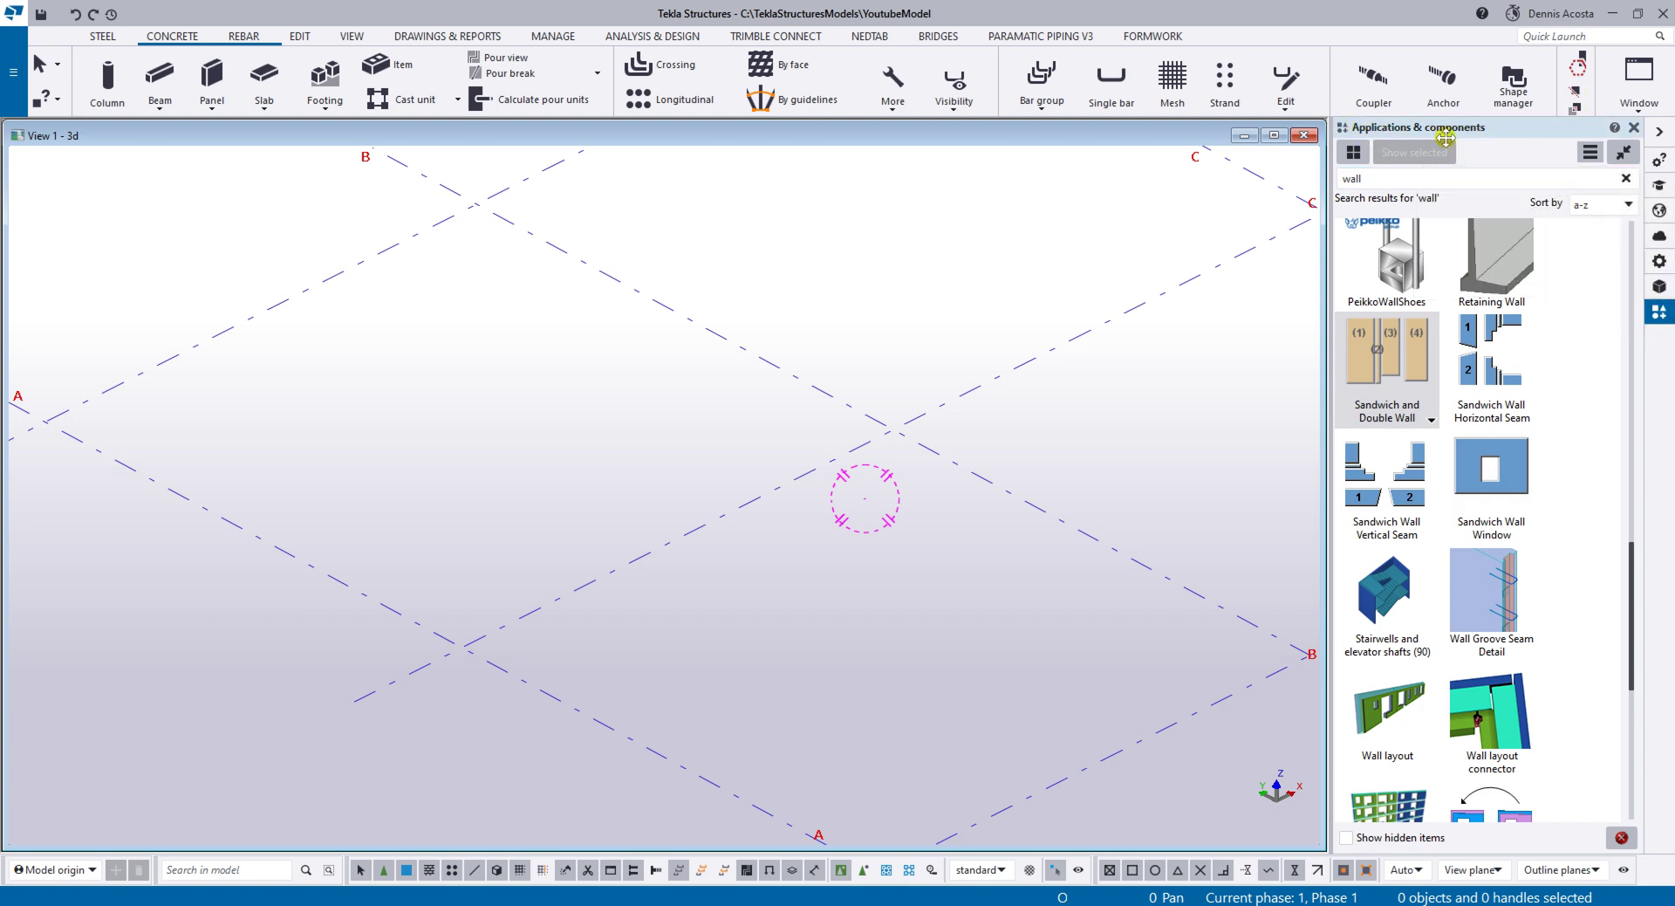
{"action": "left_click", "coordinate": [1382, 178]}
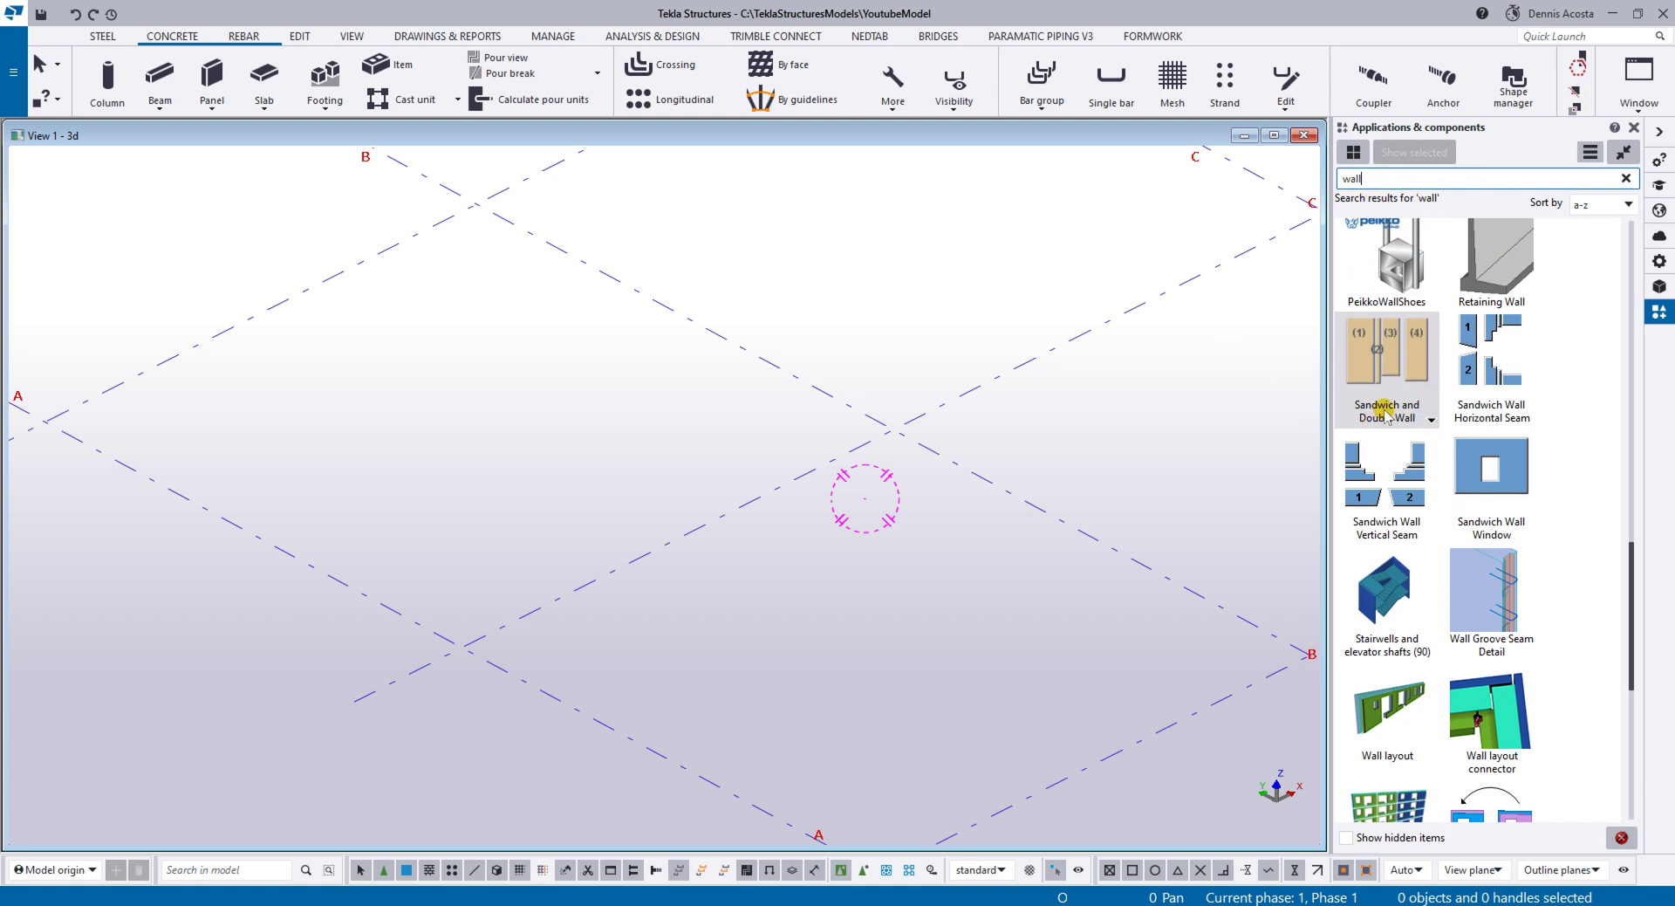
{"action": "double_click", "coordinate": [1397, 359]}
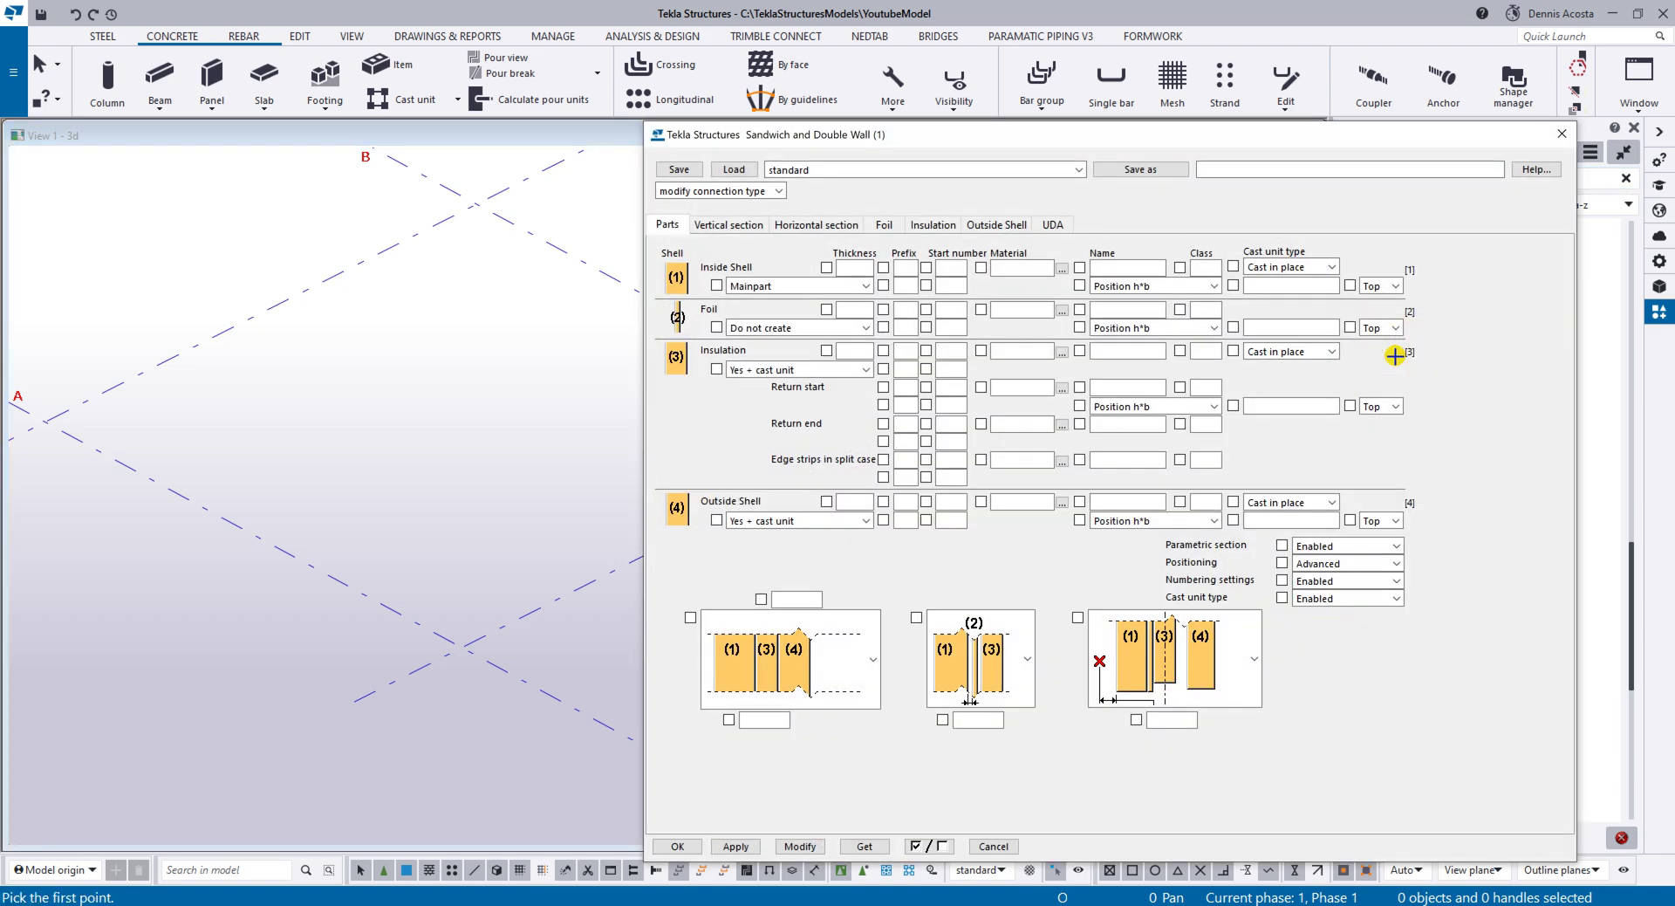
{"action": "left_click_drag", "start_coordinate": [995, 139], "coordinate": [1025, 112]}
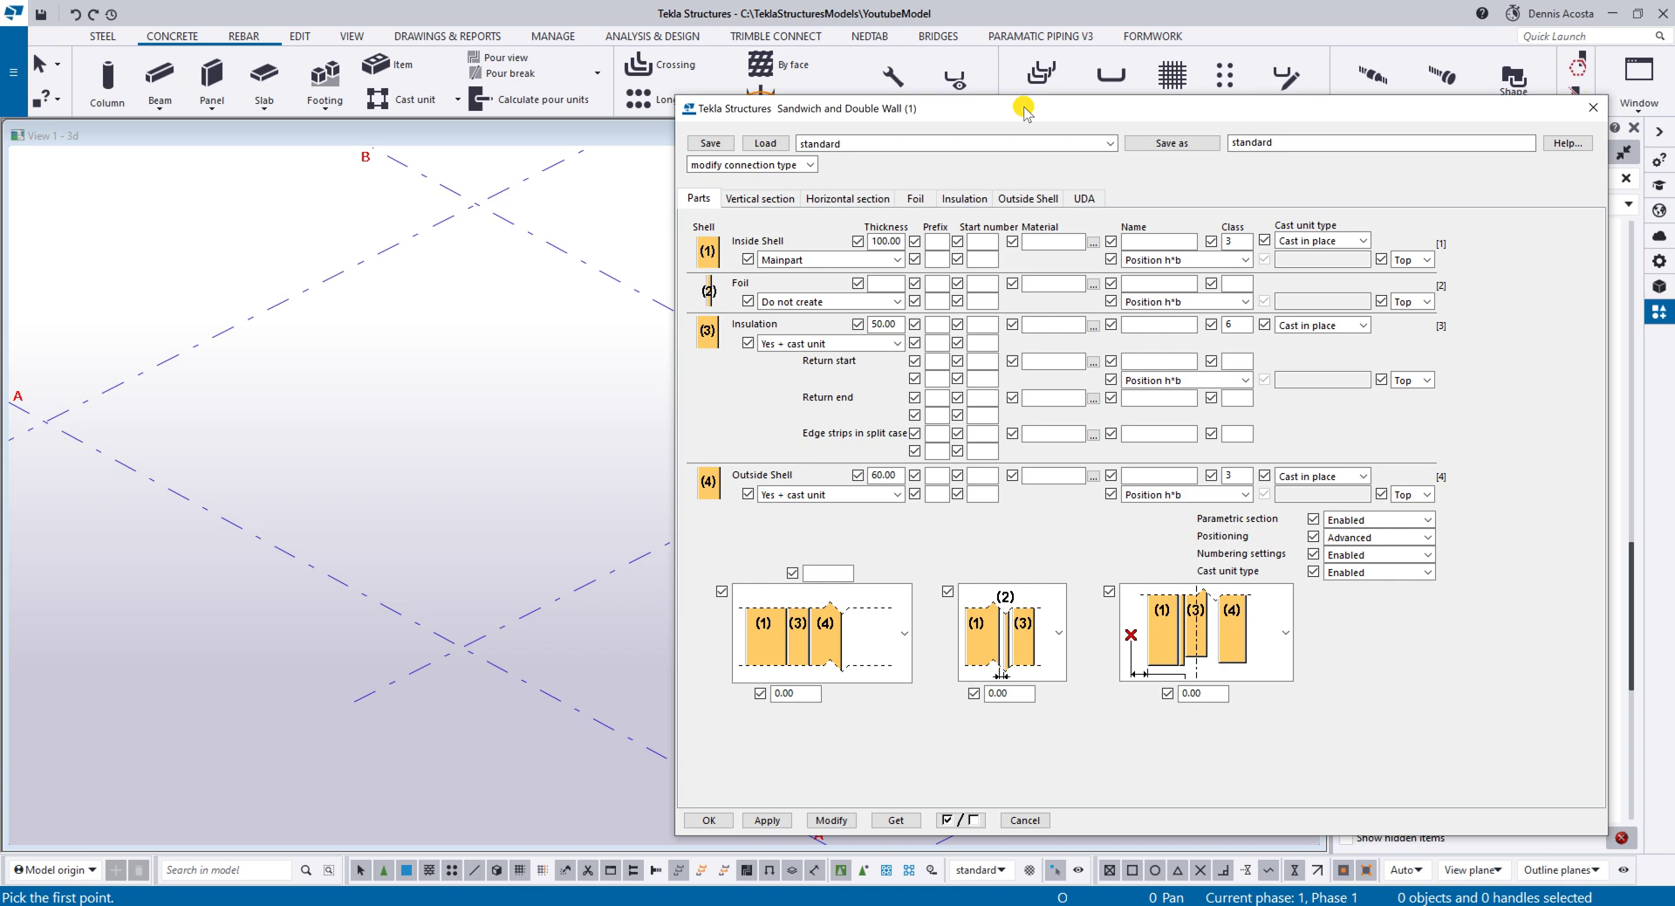
{"action": "left_click", "coordinate": [765, 143]}
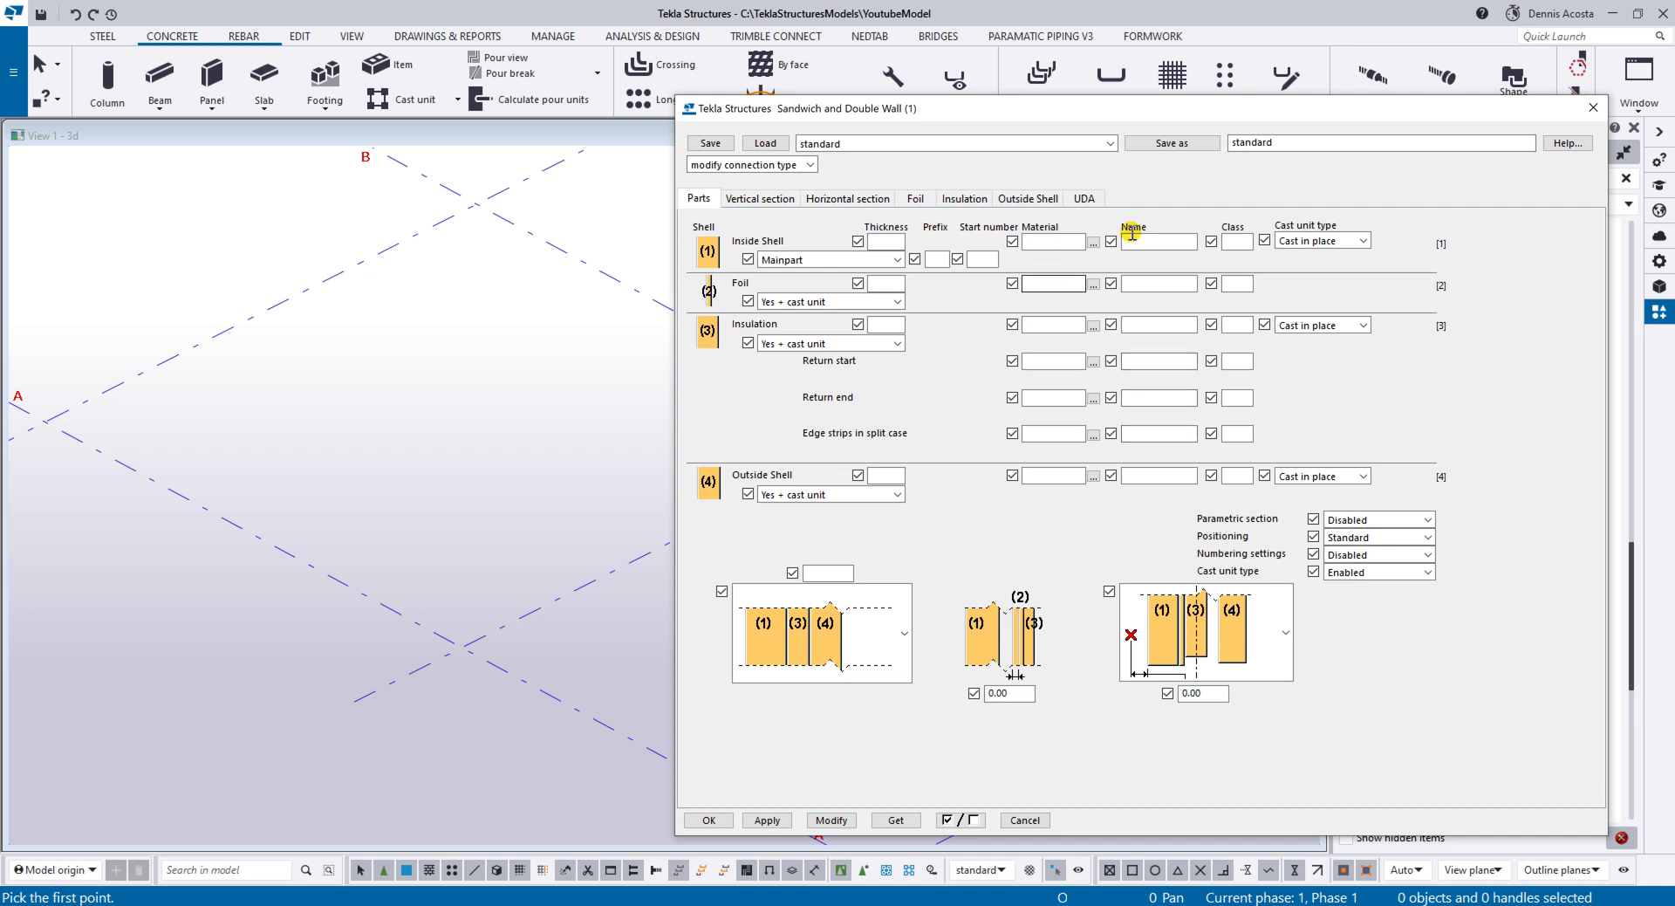
Step: Set the foil layer of the sandwich wall to Do not create
{"action": "left_click_drag", "start_coordinate": [1092, 111], "coordinate": [1112, 111]}
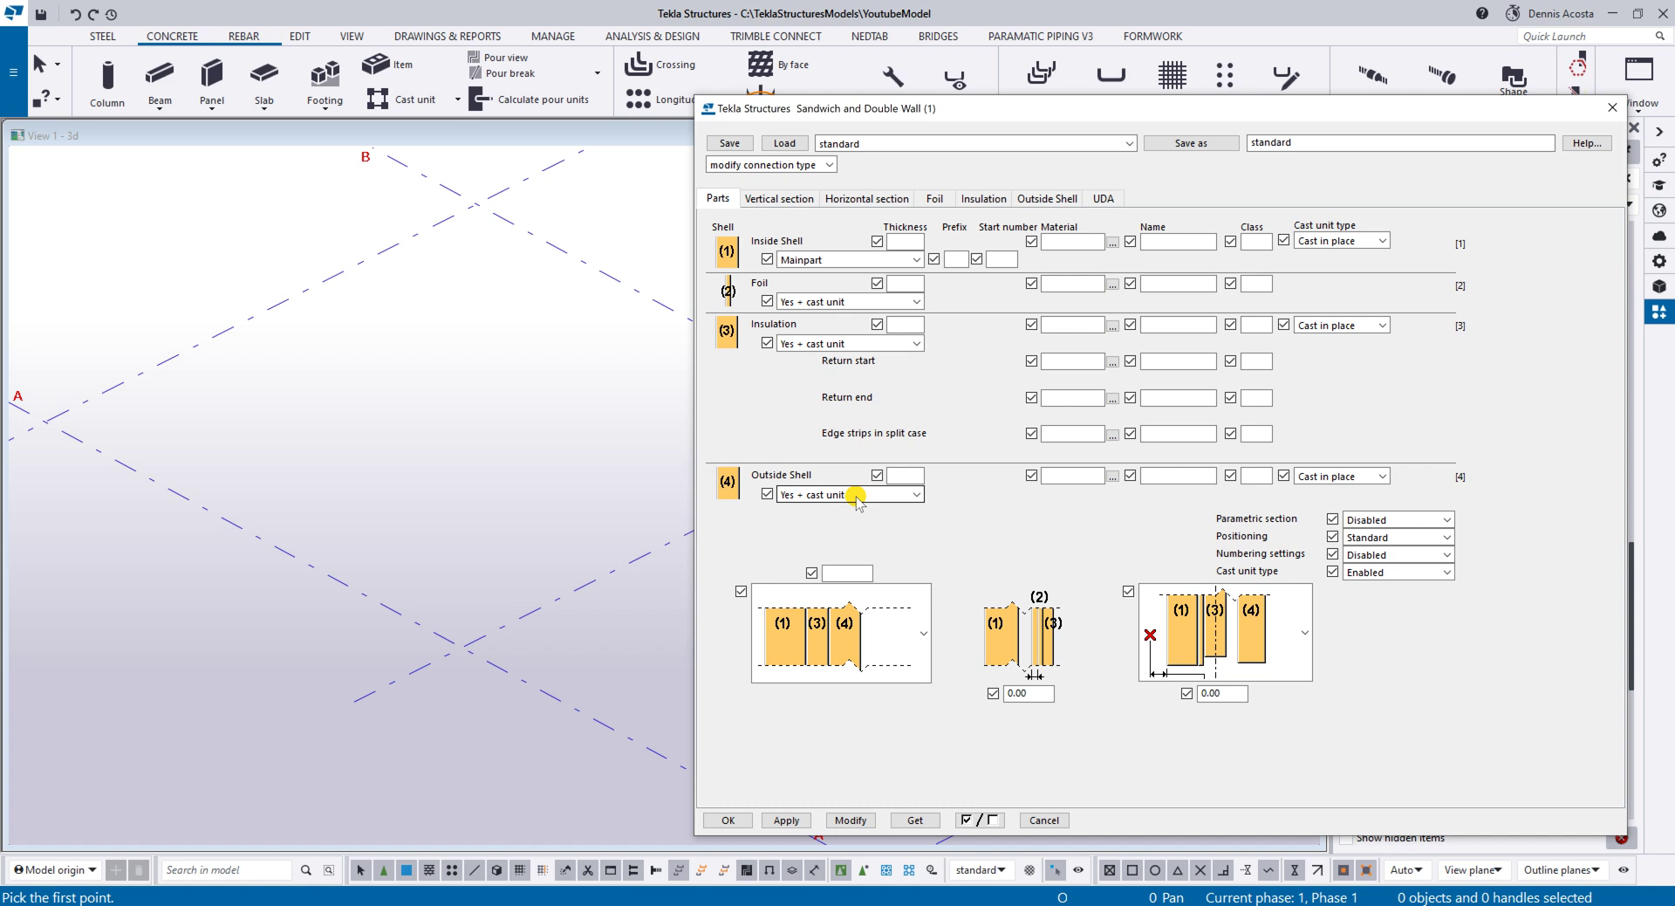
{"action": "left_click", "coordinate": [888, 301]}
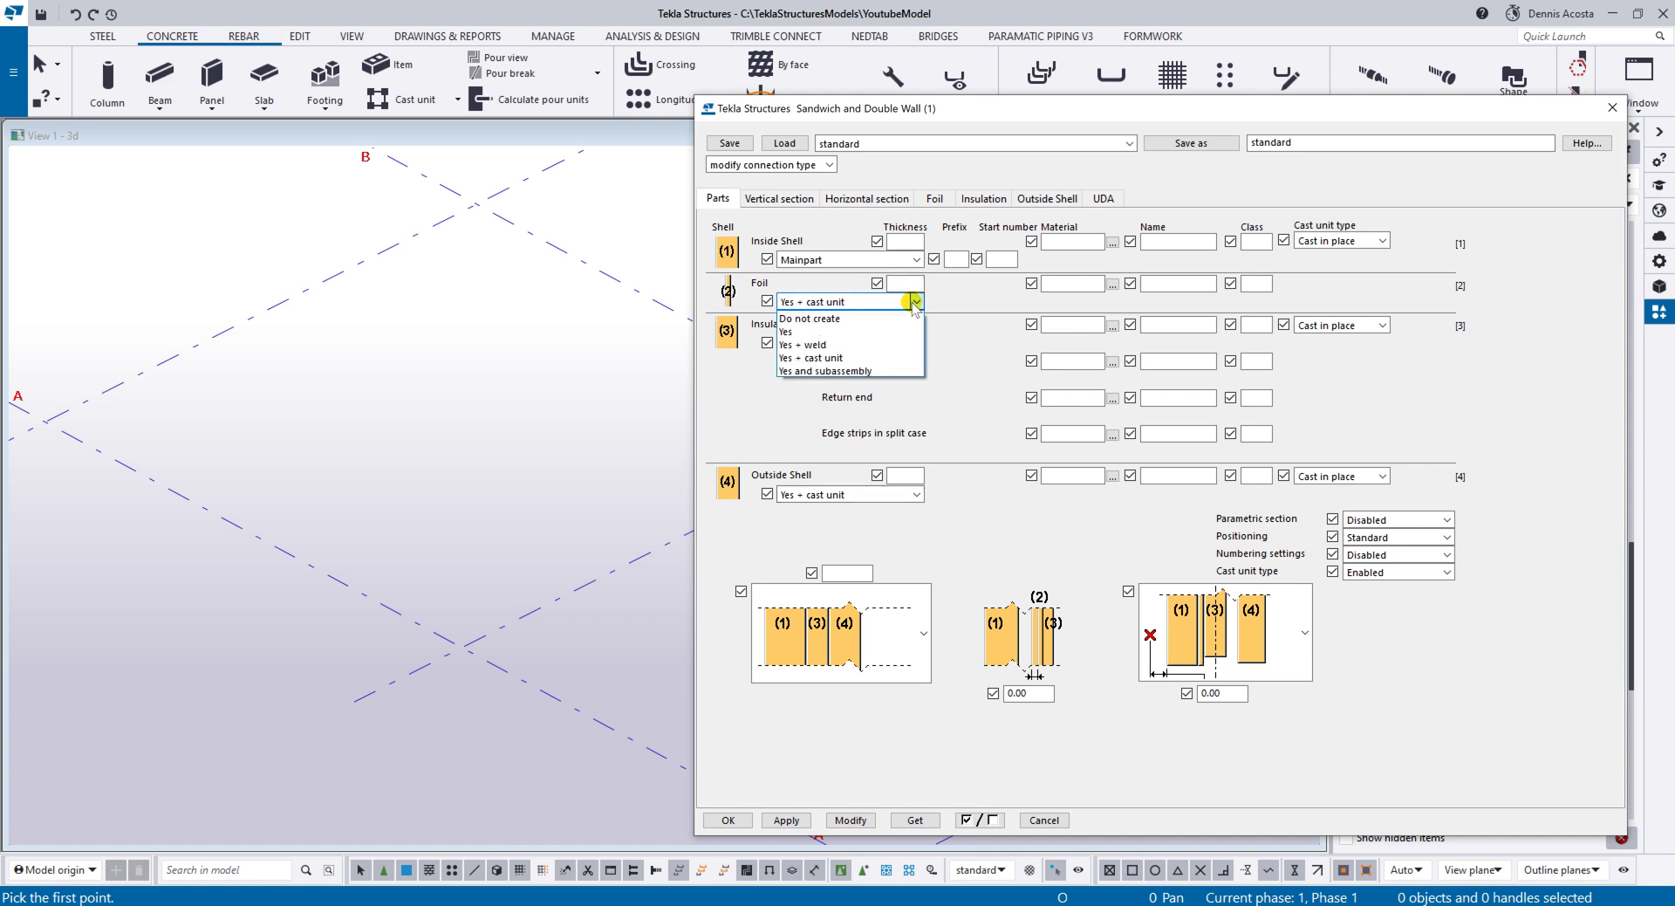
{"action": "left_click", "coordinate": [827, 318]}
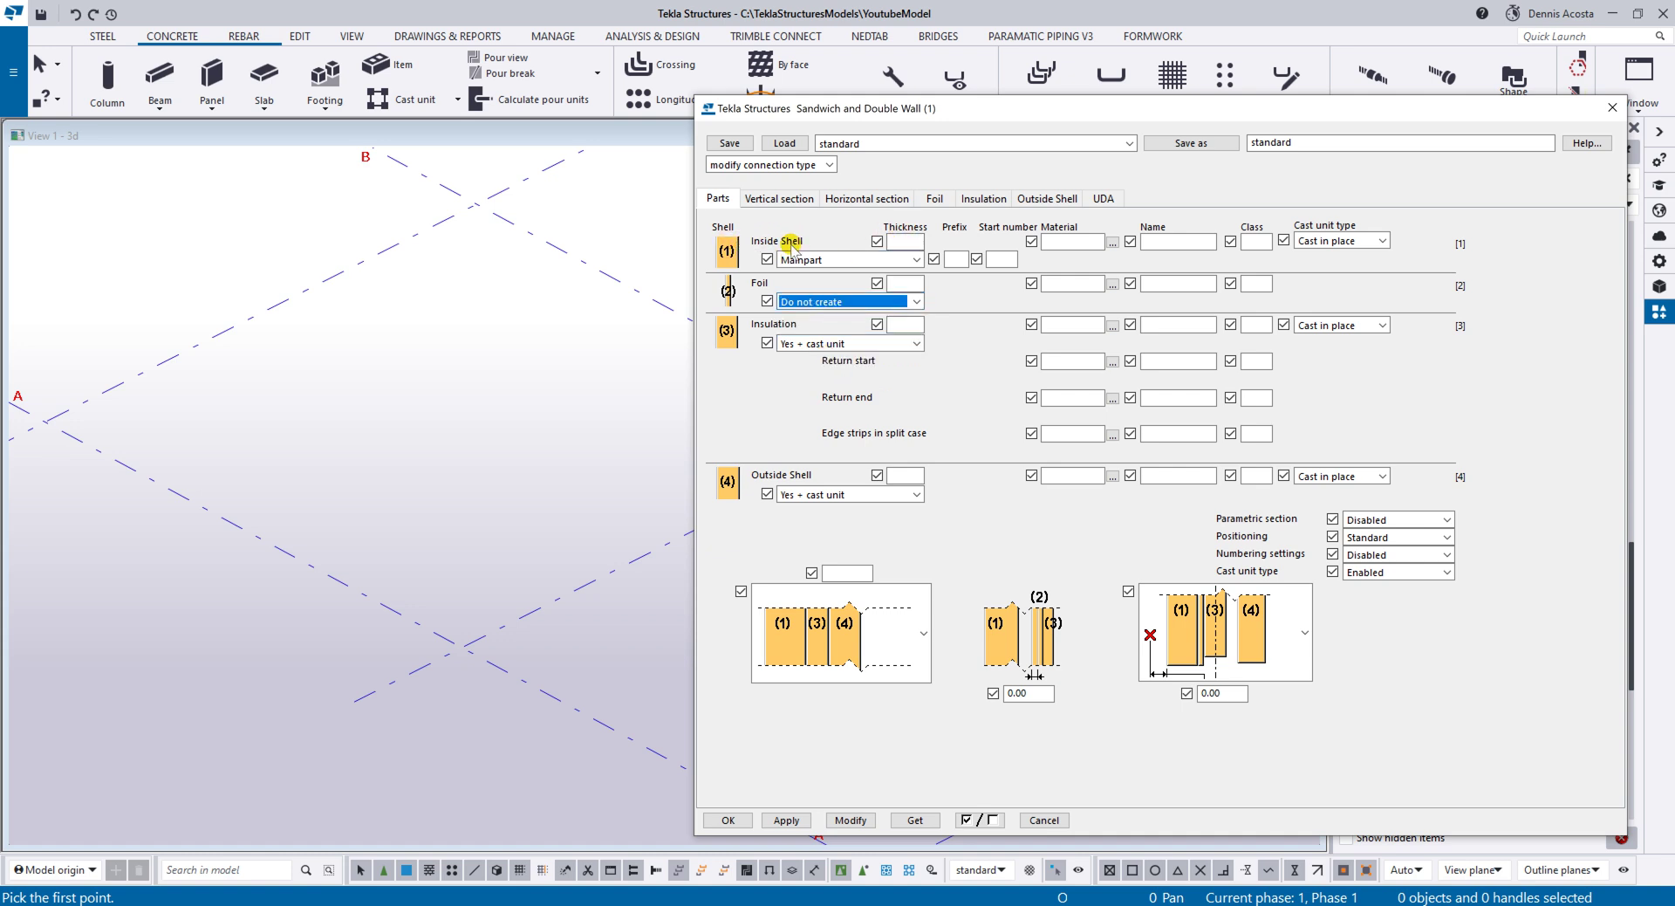
Step: Set inside shell thickness 100 and class 3, insulation thickness 50 and class 6, outside shell thickness 60 and class 3, and apply the settings
{"action": "left_click", "coordinate": [904, 241]}
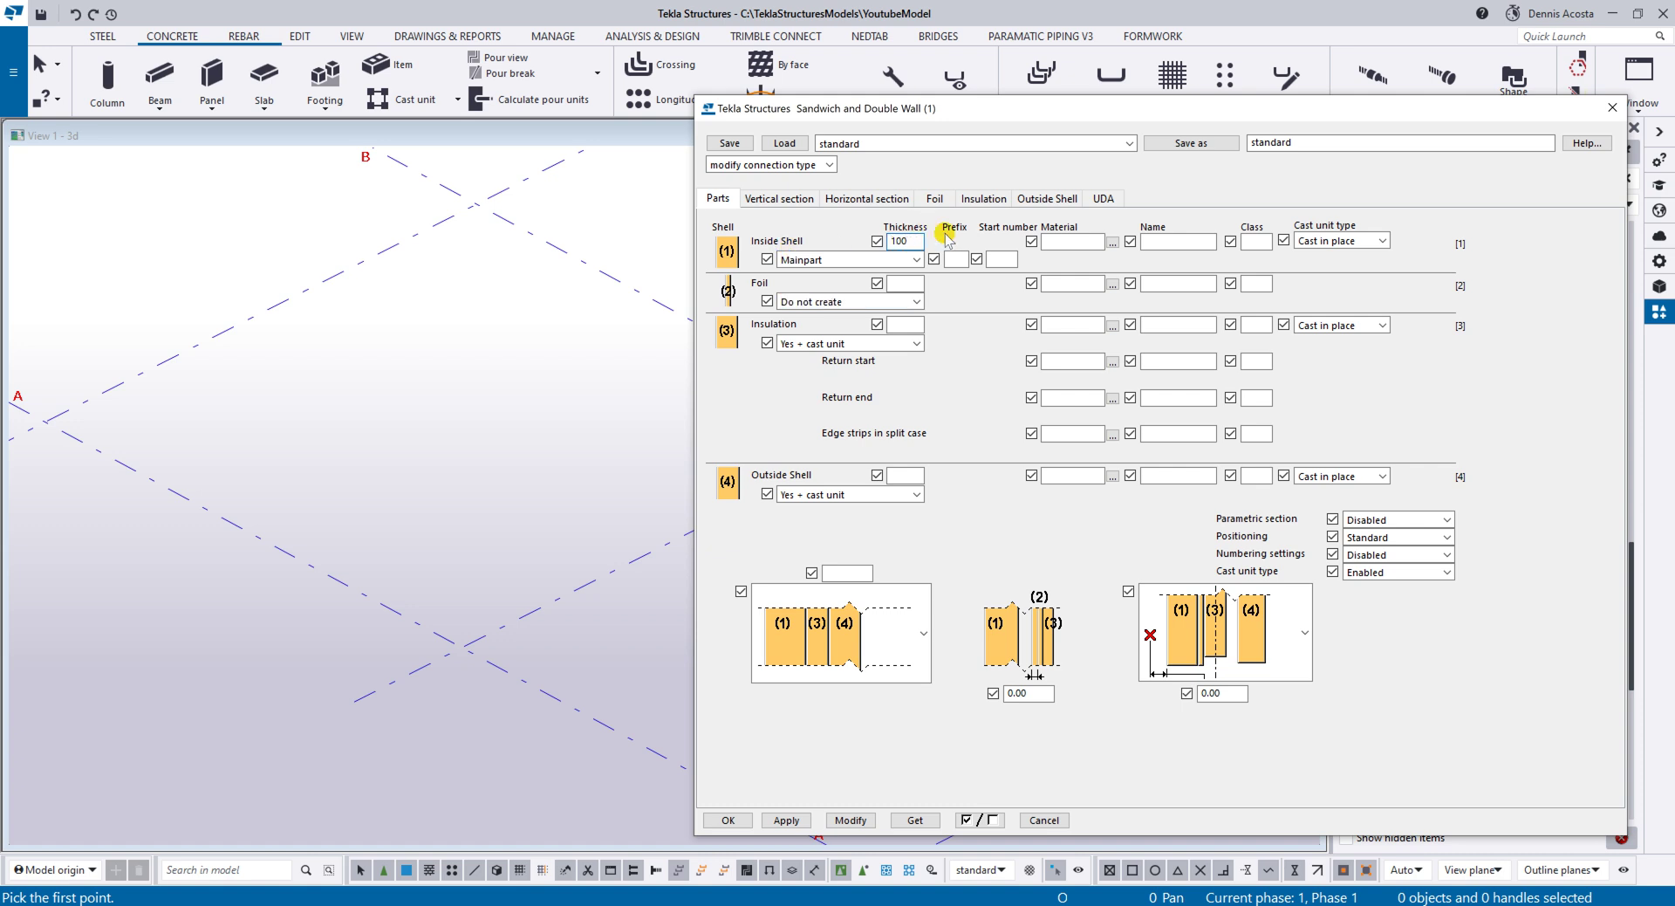
{"action": "left_click", "coordinate": [1257, 241]}
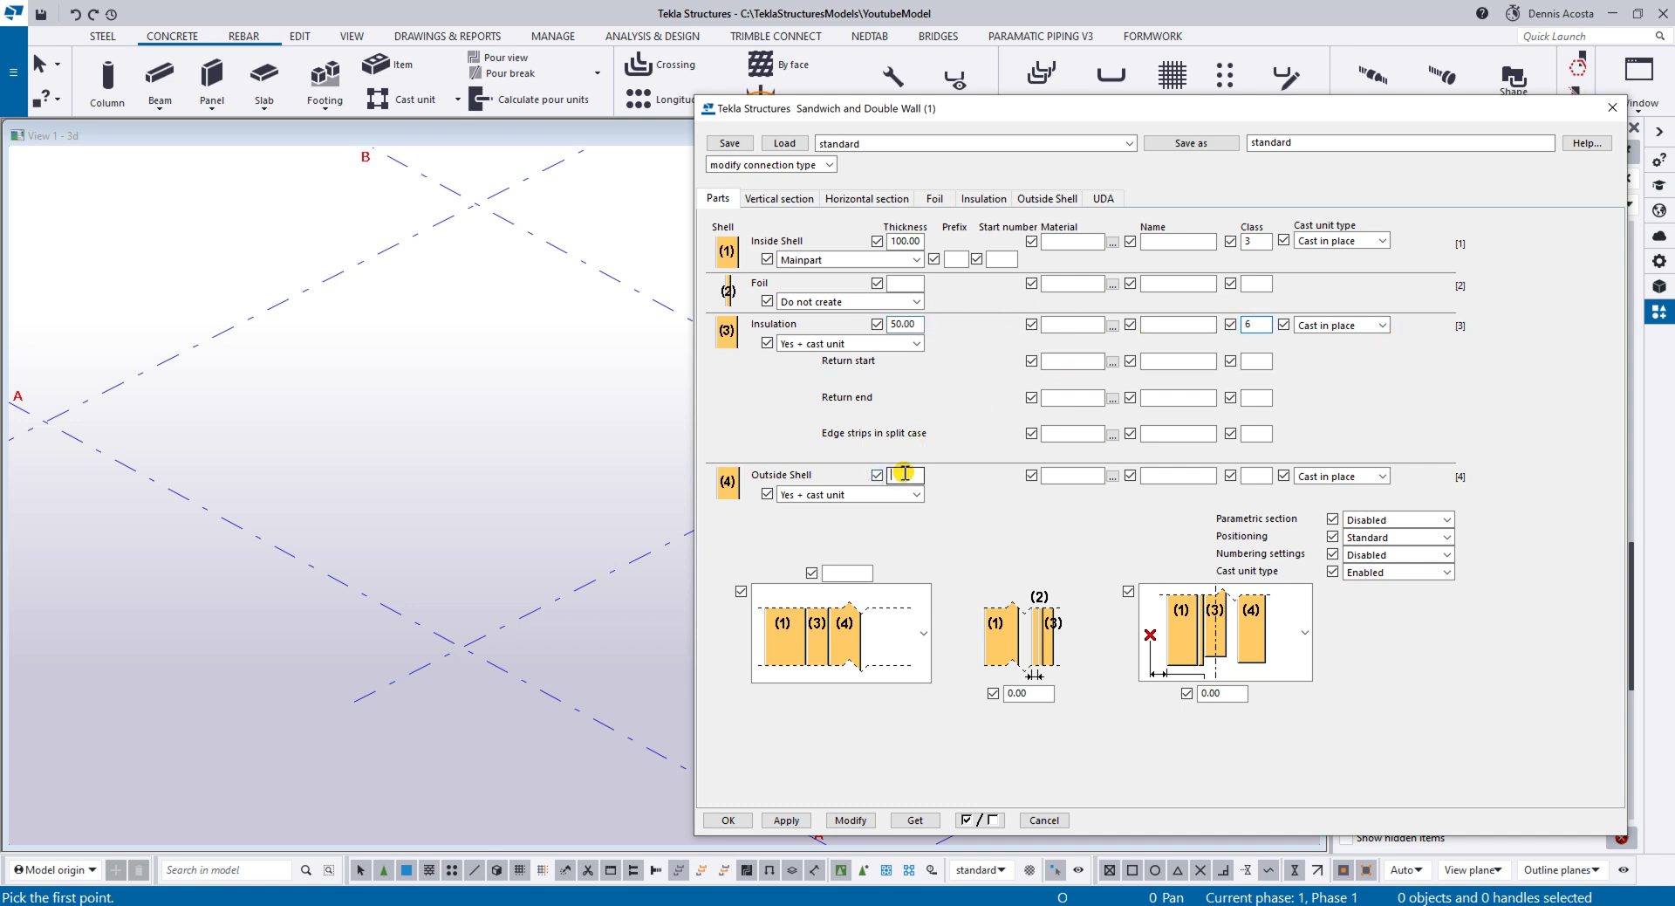
{"action": "left_click", "coordinate": [914, 475]}
{"action": "type", "text": "60"}
{"action": "left_click", "coordinate": [1256, 475]}
{"action": "left_click", "coordinate": [790, 824]}
{"action": "middle_click_drag", "start_coordinate": [550, 570], "coordinate": [318, 549]}
{"action": "scroll", "coordinate": [318, 550], "scroll_direction": "down", "scroll_amount": 1}
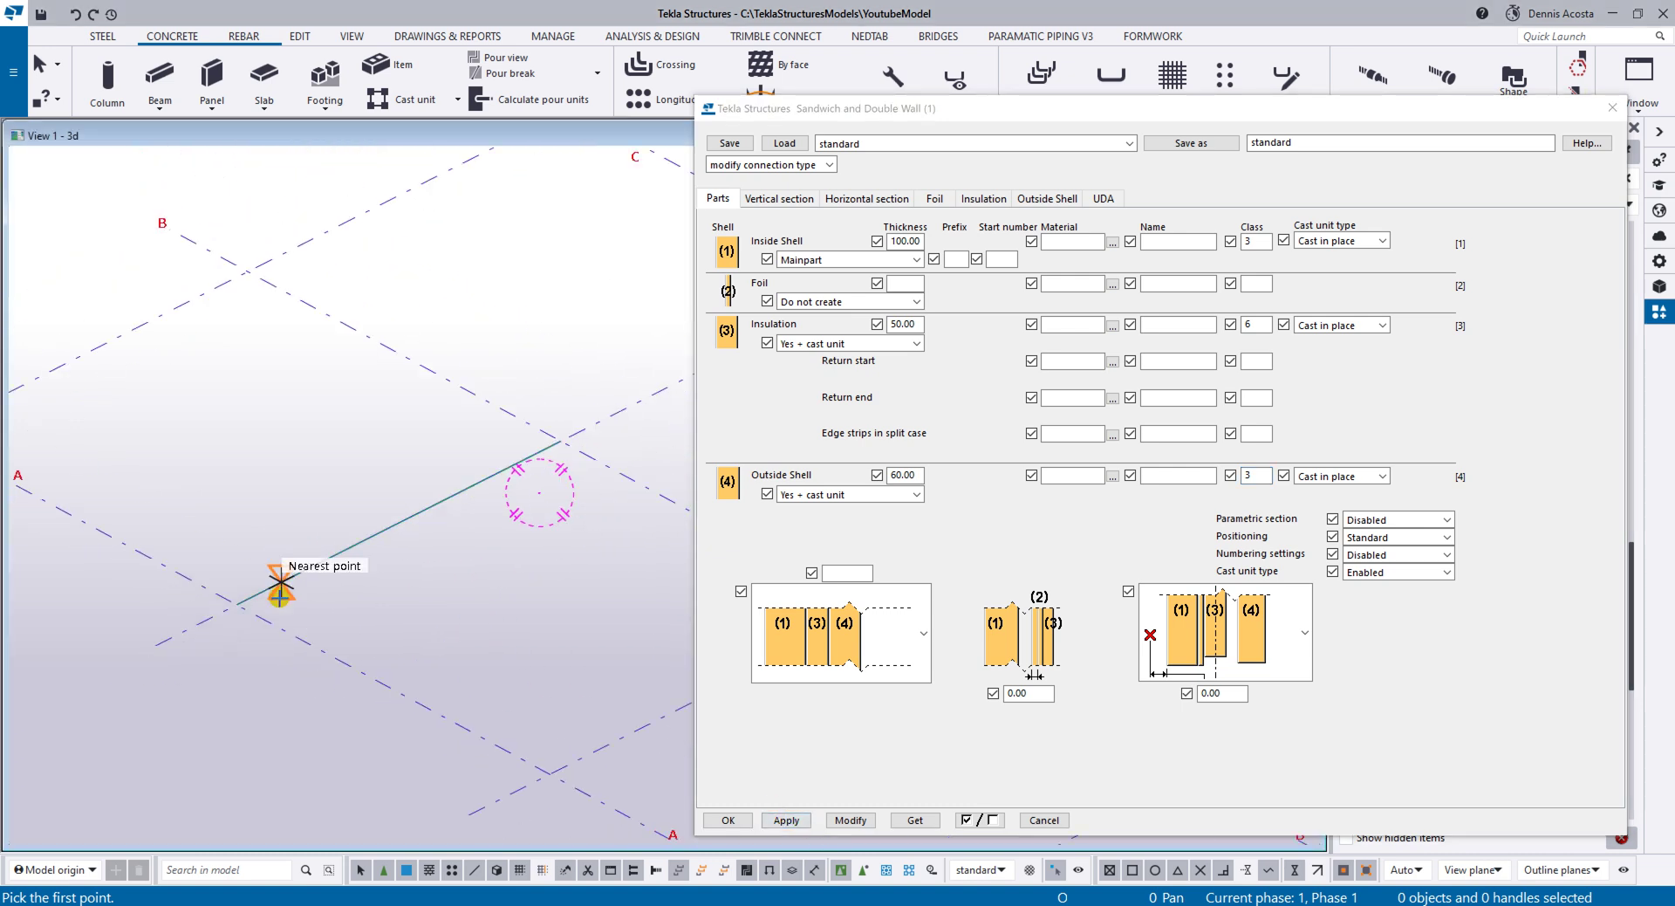
{"action": "left_click", "coordinate": [236, 604]}
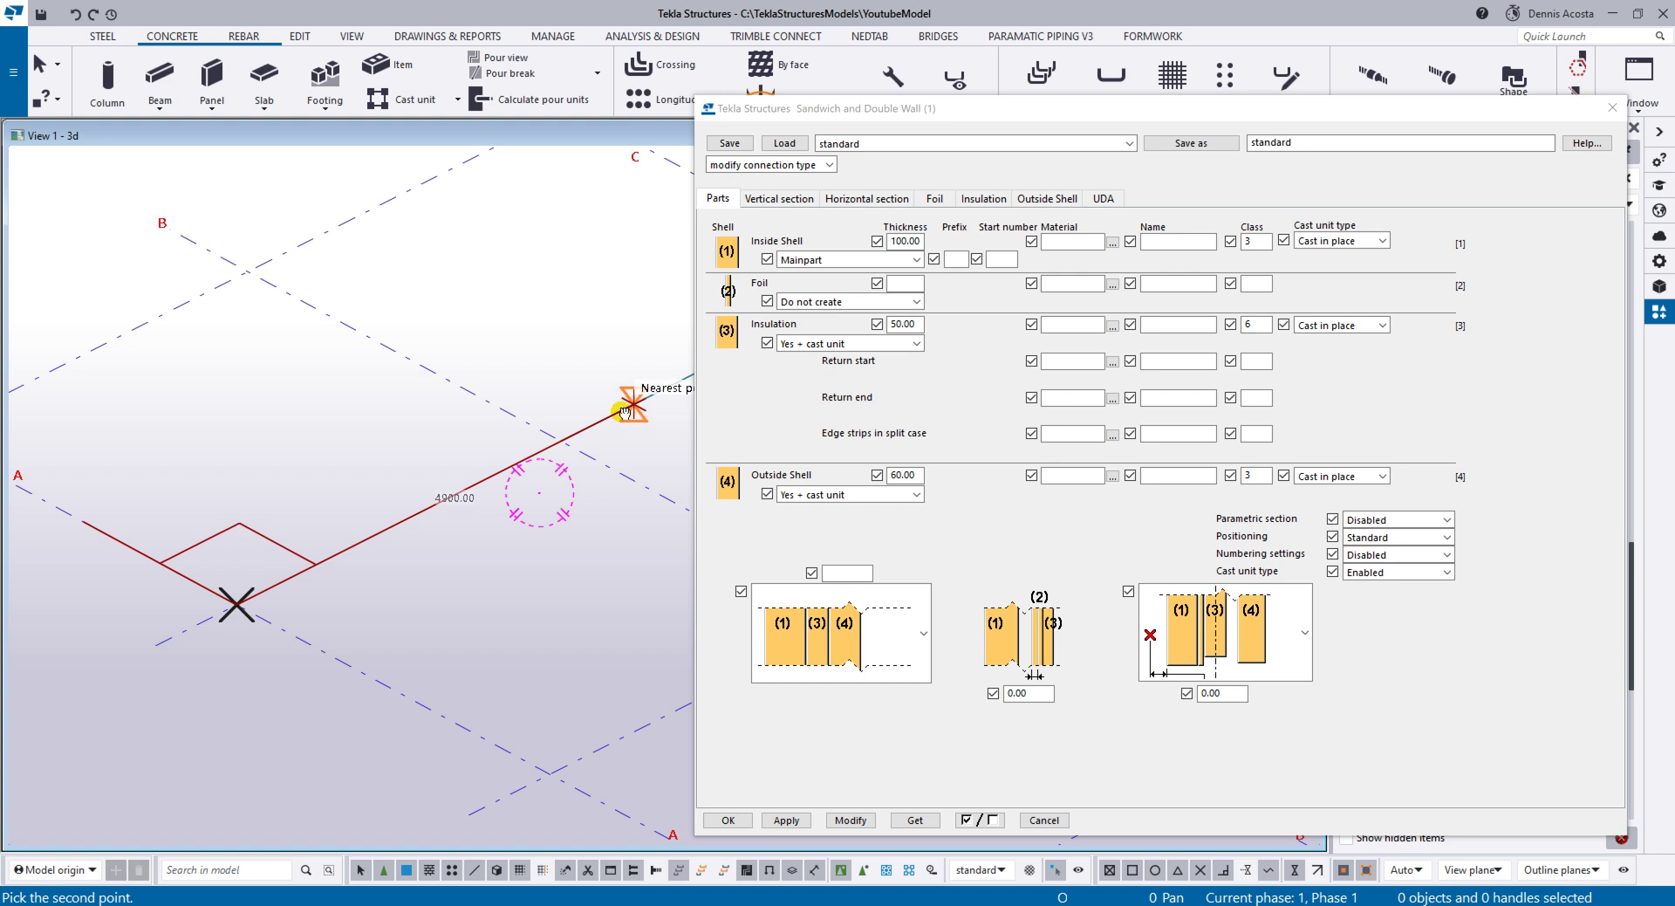
{"action": "middle_click_drag", "start_coordinate": [626, 410], "coordinate": [531, 447]}
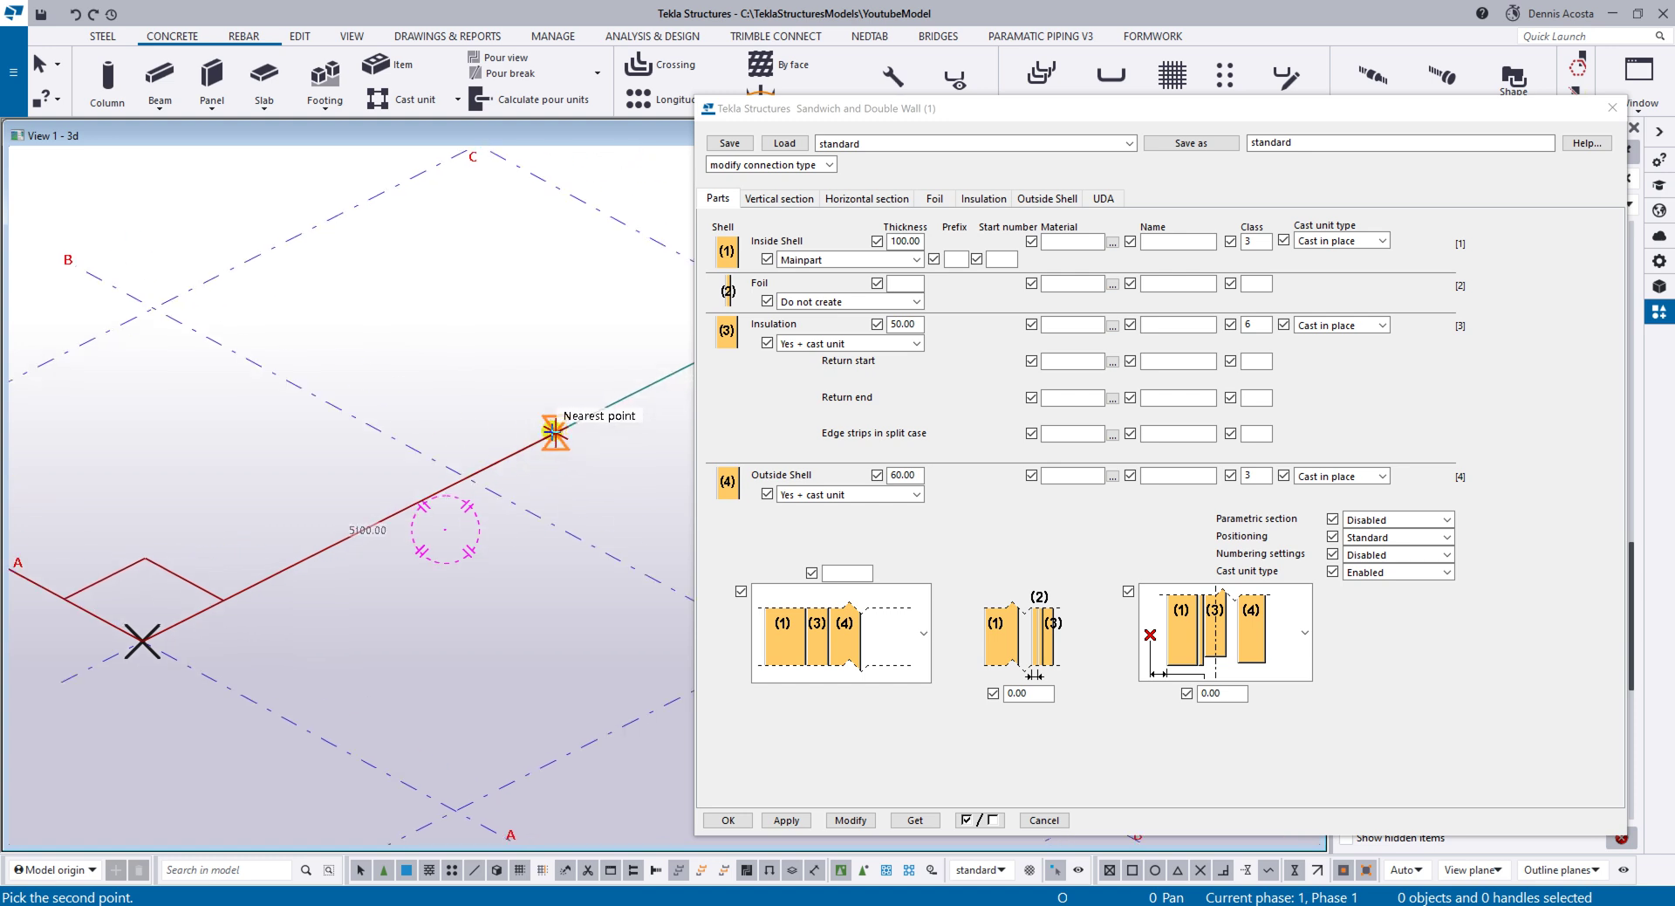
{"action": "key", "text": "Escape"}
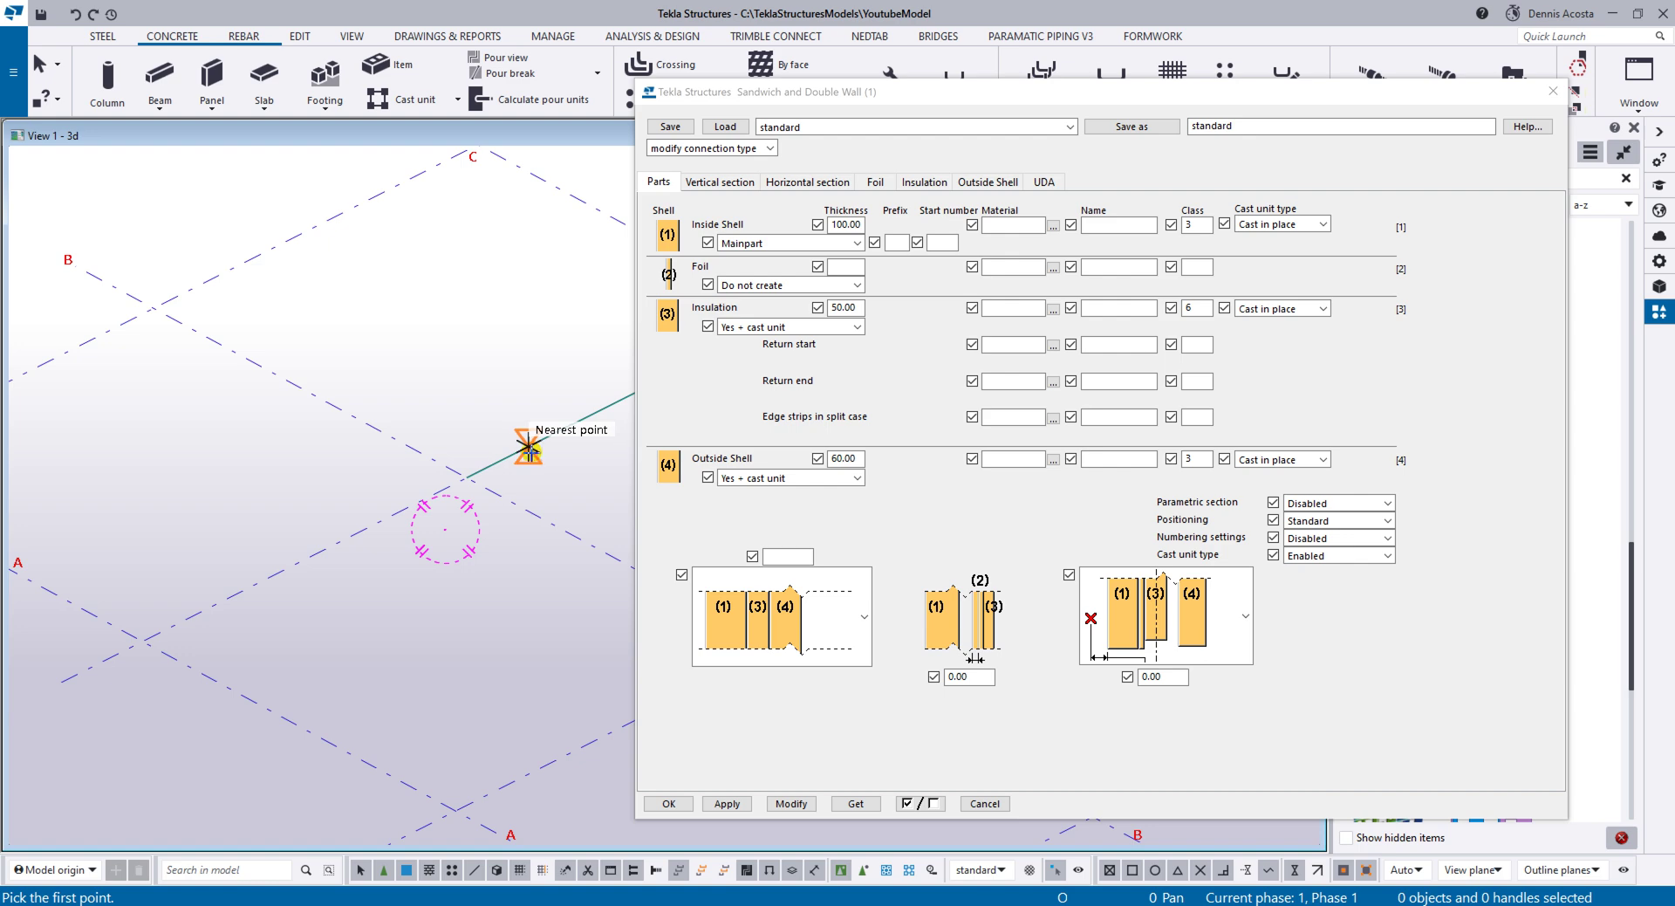
Step: Place a 5000 long sandwich wall starting at the grid line A intersection and running along the crossing grid line
{"action": "left_click", "coordinate": [142, 643]}
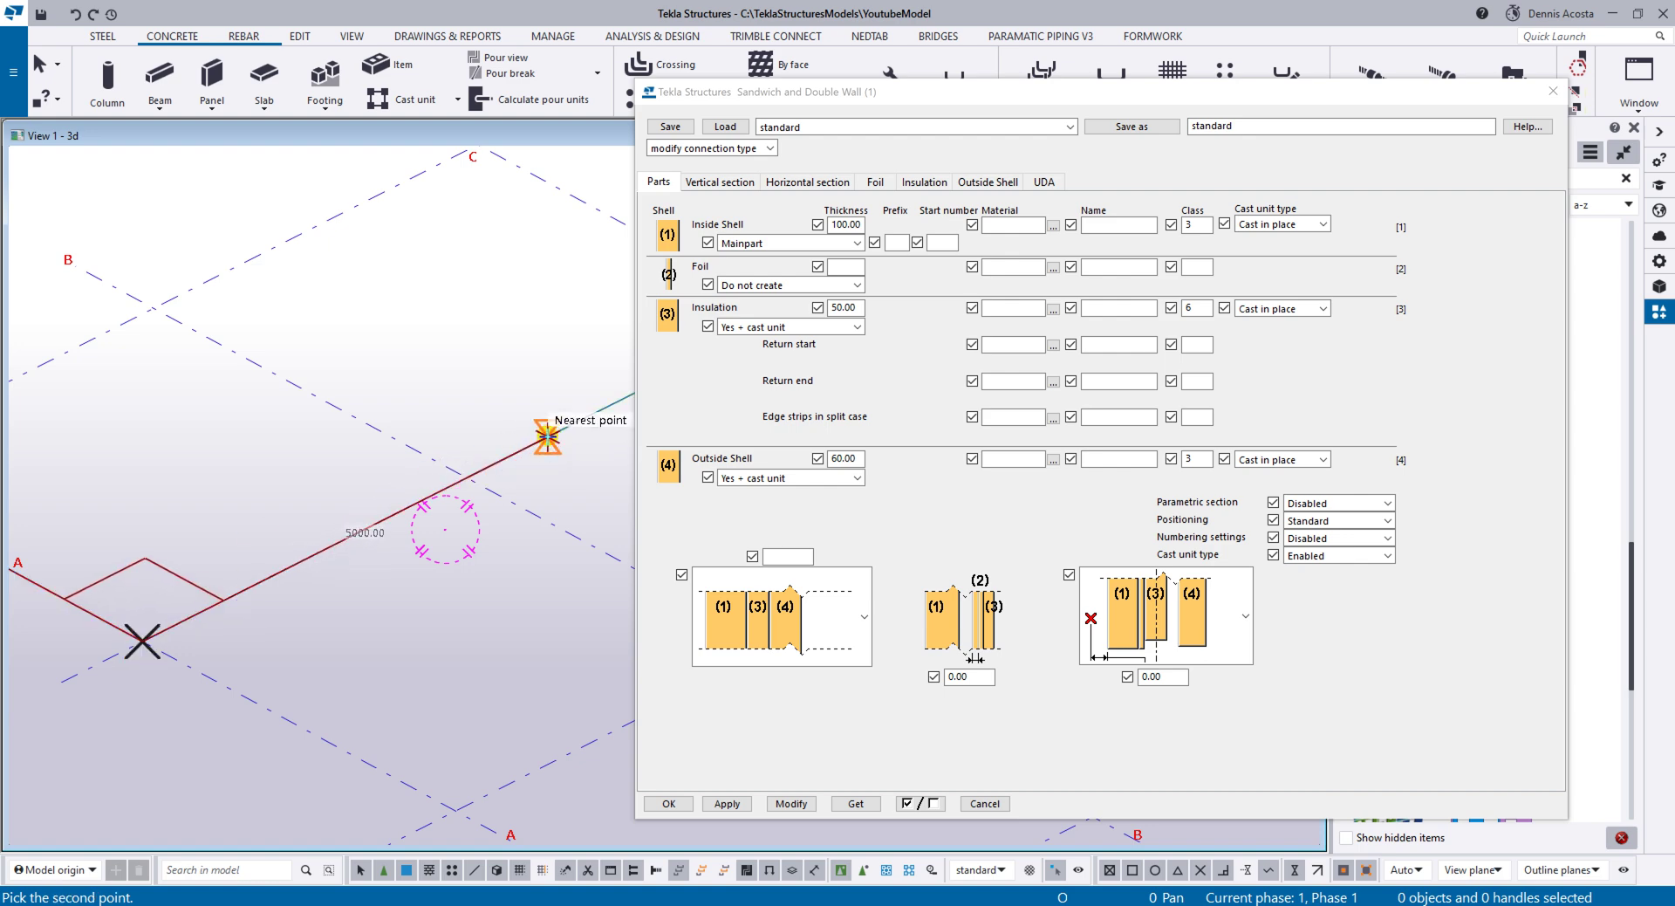
{"action": "left_click", "coordinate": [548, 436]}
{"action": "right_click", "coordinate": [390, 237]}
{"action": "left_click", "coordinate": [420, 252]}
Step: Examine the end of the new wall to check its inside shell, insulation and outside shell layers
{"action": "mouse_move", "coordinate": [151, 494]}
{"action": "middle_mouse_down"}
{"action": "mouse_move", "coordinate": [373, 480]}
{"action": "mouse_move", "coordinate": [553, 378]}
{"action": "mouse_move", "coordinate": [440, 422]}
{"action": "mouse_move", "coordinate": [445, 465]}
{"action": "mouse_move", "coordinate": [426, 445]}
{"action": "middle_mouse_up"}
{"action": "scroll", "coordinate": [426, 459], "scroll_direction": "up", "scroll_amount": 3}
{"action": "scroll", "coordinate": [379, 348], "scroll_direction": "up", "scroll_amount": 1}
{"action": "scroll", "coordinate": [377, 349], "scroll_direction": "up", "scroll_amount": 3}
{"action": "scroll", "coordinate": [355, 380], "scroll_direction": "down", "scroll_amount": 4}
{"action": "mouse_move", "coordinate": [362, 392]}
{"action": "middle_mouse_down", "text": "ctrl"}
{"action": "mouse_move", "coordinate": [336, 352]}
{"action": "mouse_move", "coordinate": [403, 396]}
{"action": "middle_mouse_up", "text": "ctrl"}
{"action": "scroll", "coordinate": [403, 397], "scroll_direction": "down", "scroll_amount": 3}
{"action": "mouse_move", "coordinate": [351, 464]}
{"action": "middle_mouse_down", "text": "ctrl"}
{"action": "mouse_move", "coordinate": [407, 453]}
{"action": "mouse_move", "coordinate": [346, 453]}
{"action": "mouse_move", "coordinate": [456, 476]}
{"action": "mouse_move", "coordinate": [381, 468]}
{"action": "mouse_move", "coordinate": [402, 482]}
{"action": "mouse_move", "coordinate": [516, 470]}
{"action": "mouse_move", "coordinate": [486, 458]}
{"action": "mouse_move", "coordinate": [503, 365]}
{"action": "middle_mouse_up", "text": "ctrl"}
{"action": "scroll", "coordinate": [461, 475], "scroll_direction": "up", "scroll_amount": 3}
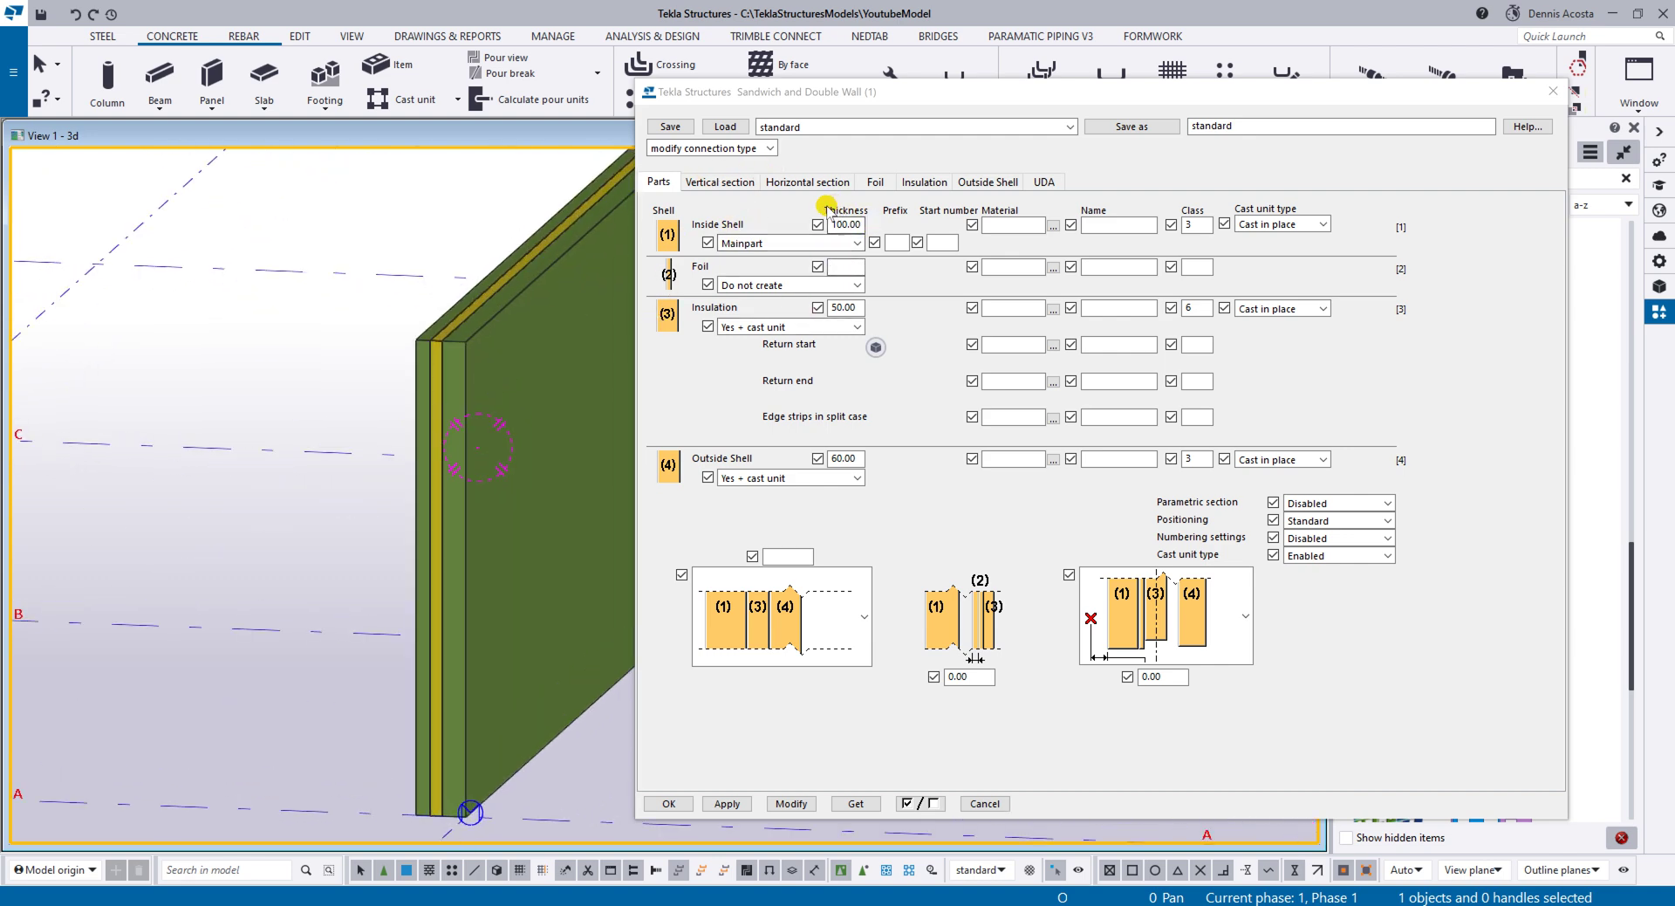
Step: In the vertical section settings, define the top levels as h1 for the inside shell, h3 for the insulation and h4 for the outside shell
{"action": "left_click", "coordinate": [721, 181]}
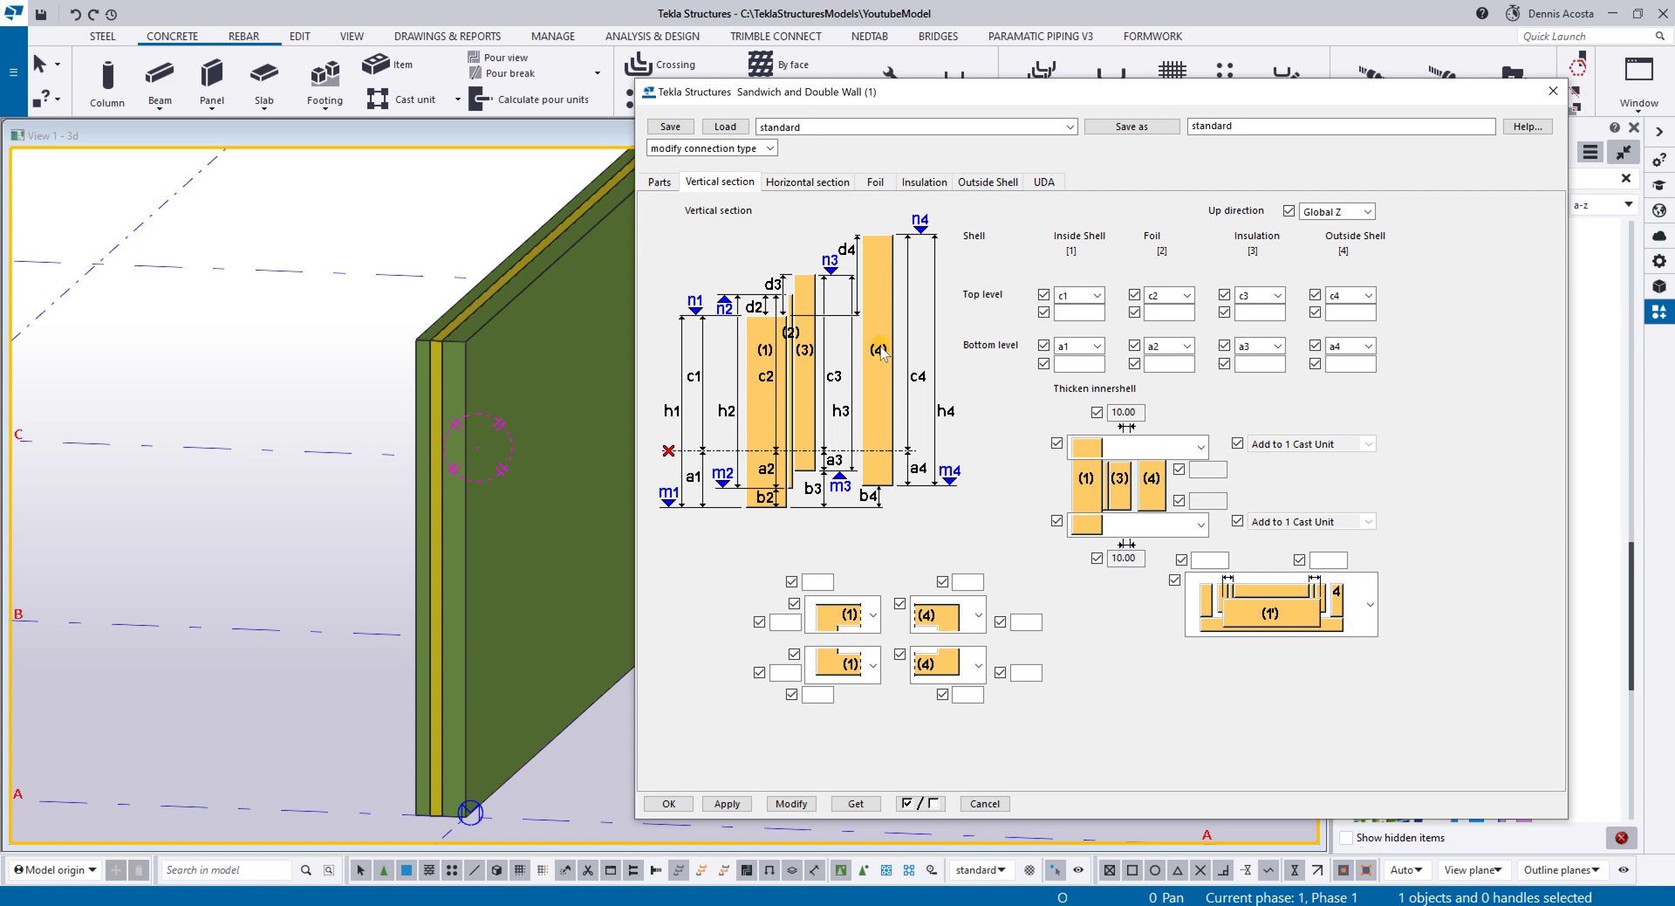
{"action": "left_click", "coordinate": [1098, 296]}
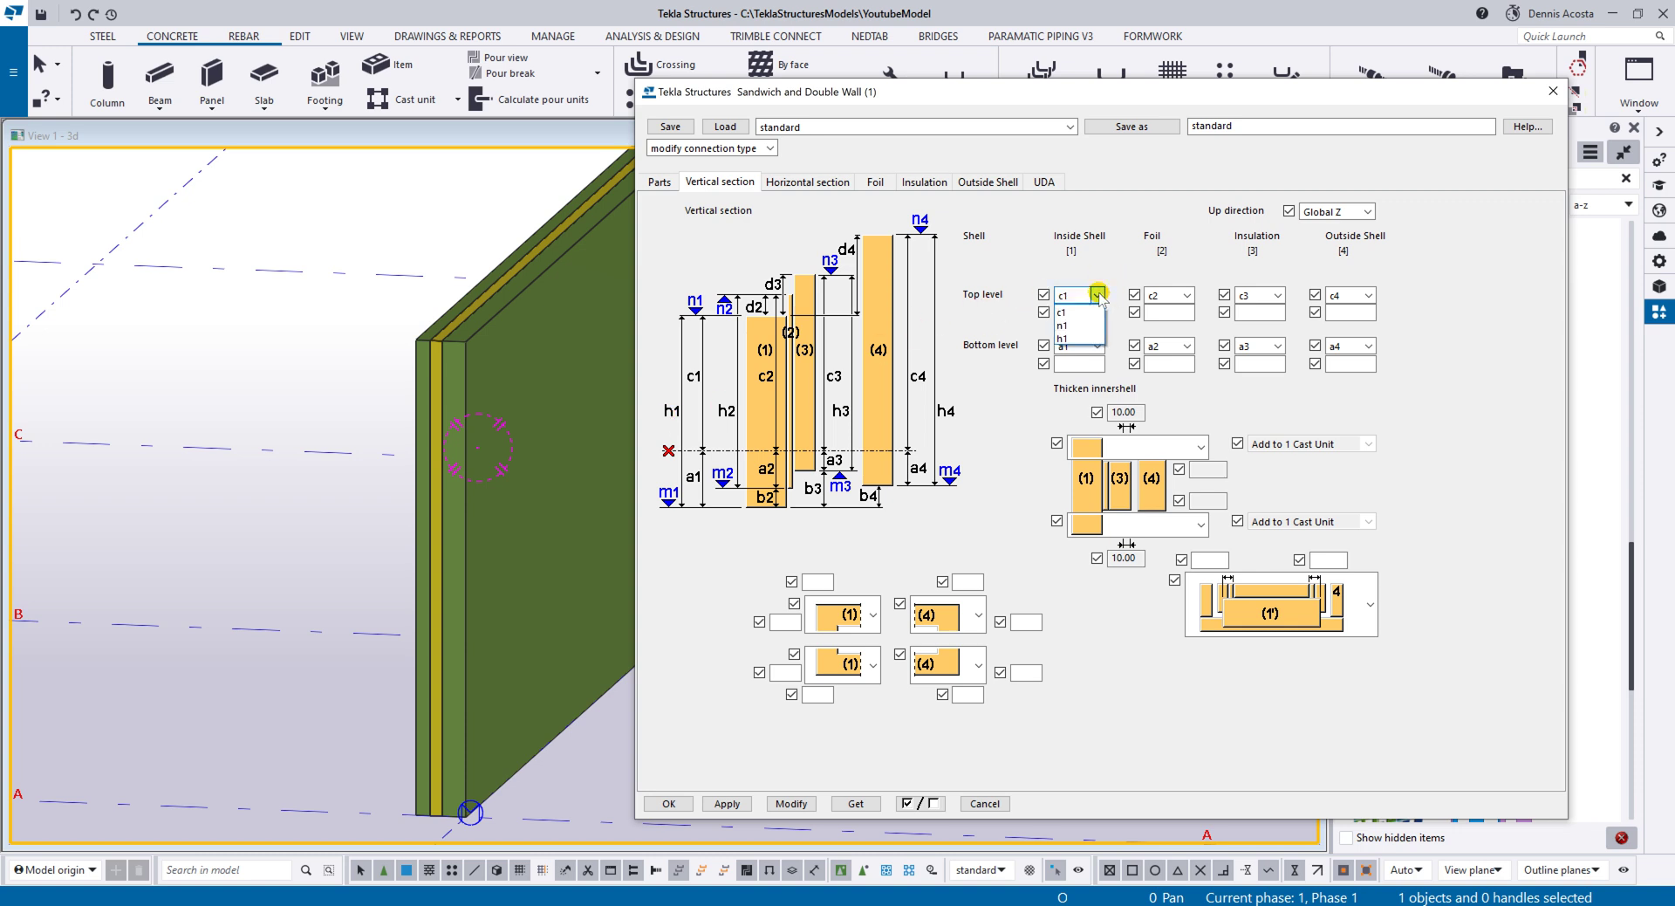
{"action": "left_click", "coordinate": [1086, 340]}
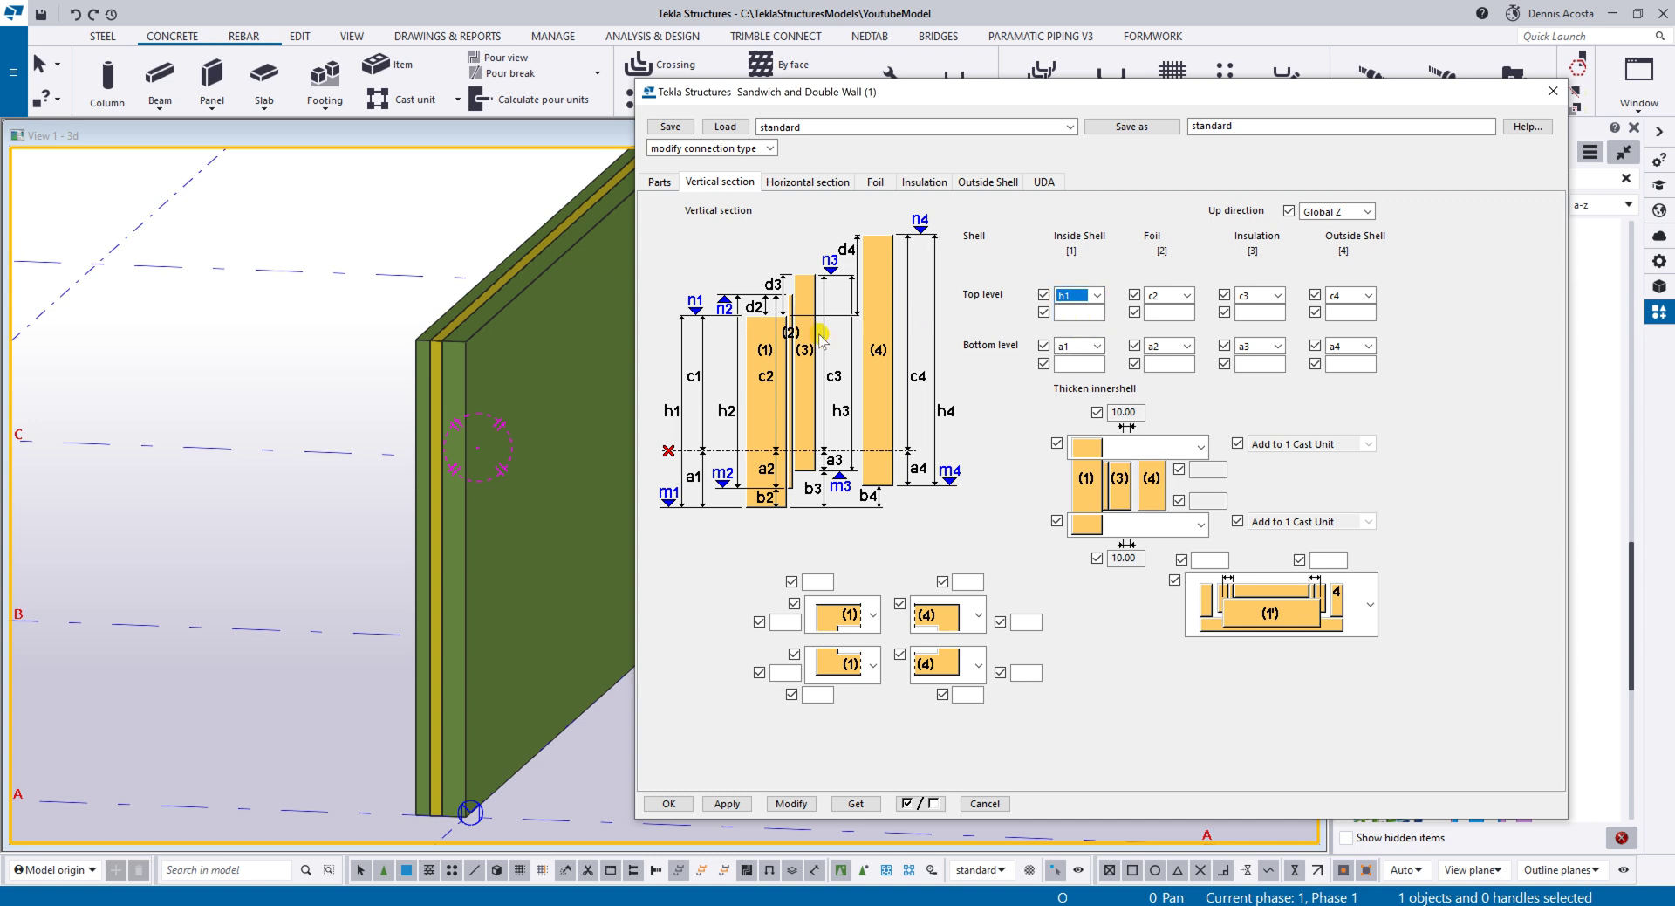
{"action": "left_click", "coordinate": [1277, 297]}
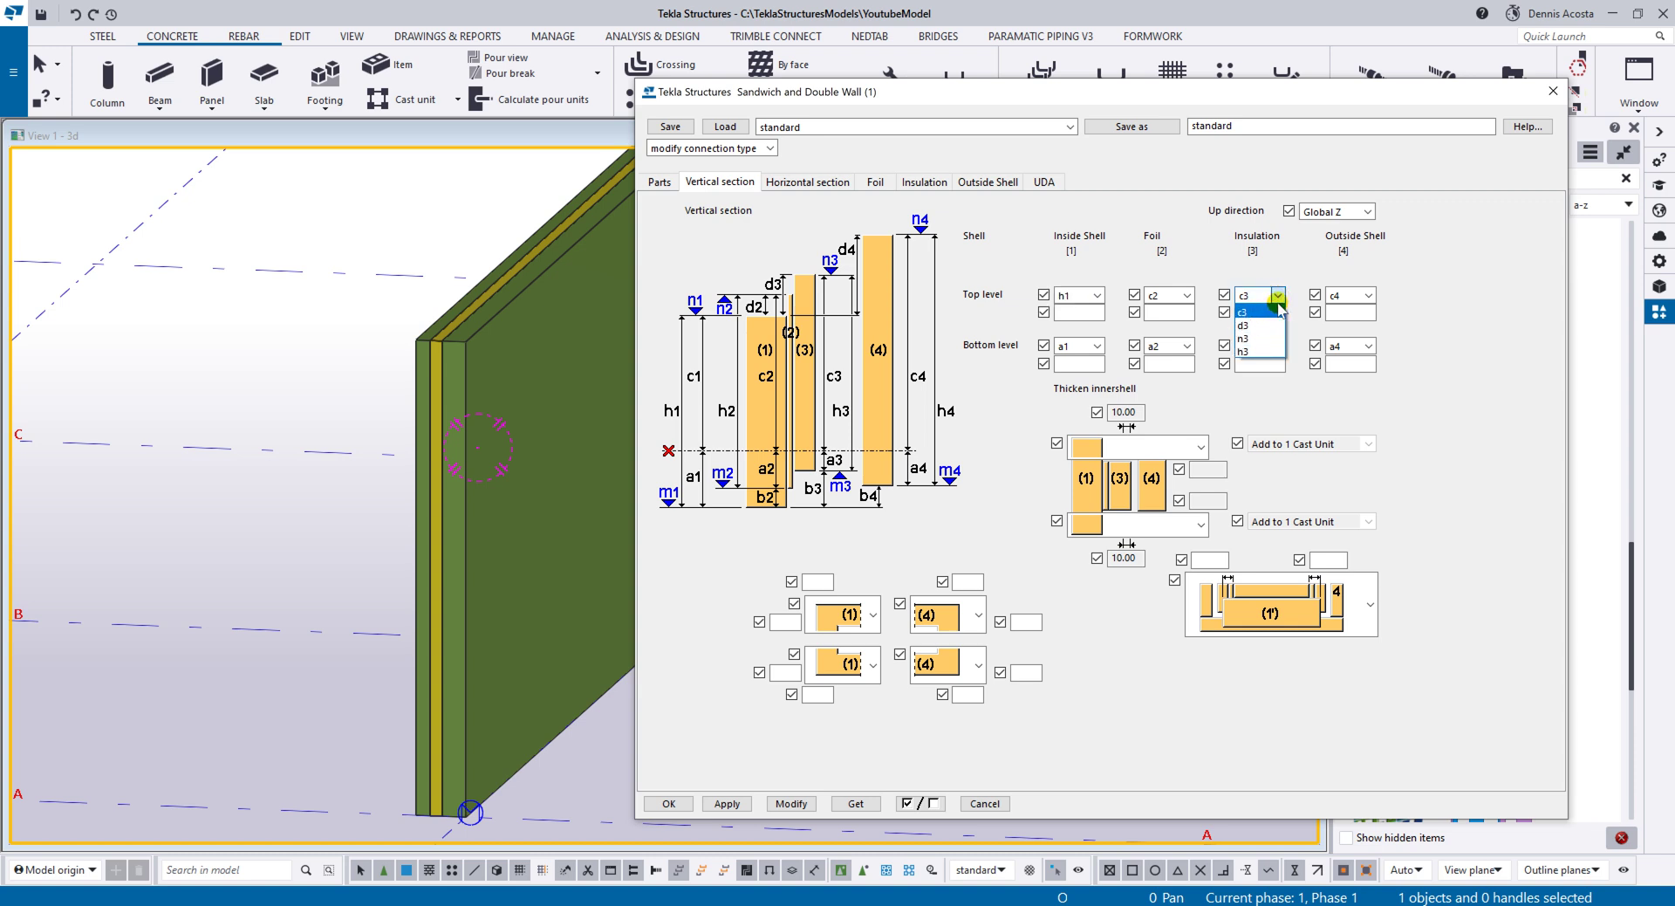
{"action": "left_click", "coordinate": [1263, 352]}
{"action": "left_click", "coordinate": [1368, 296]}
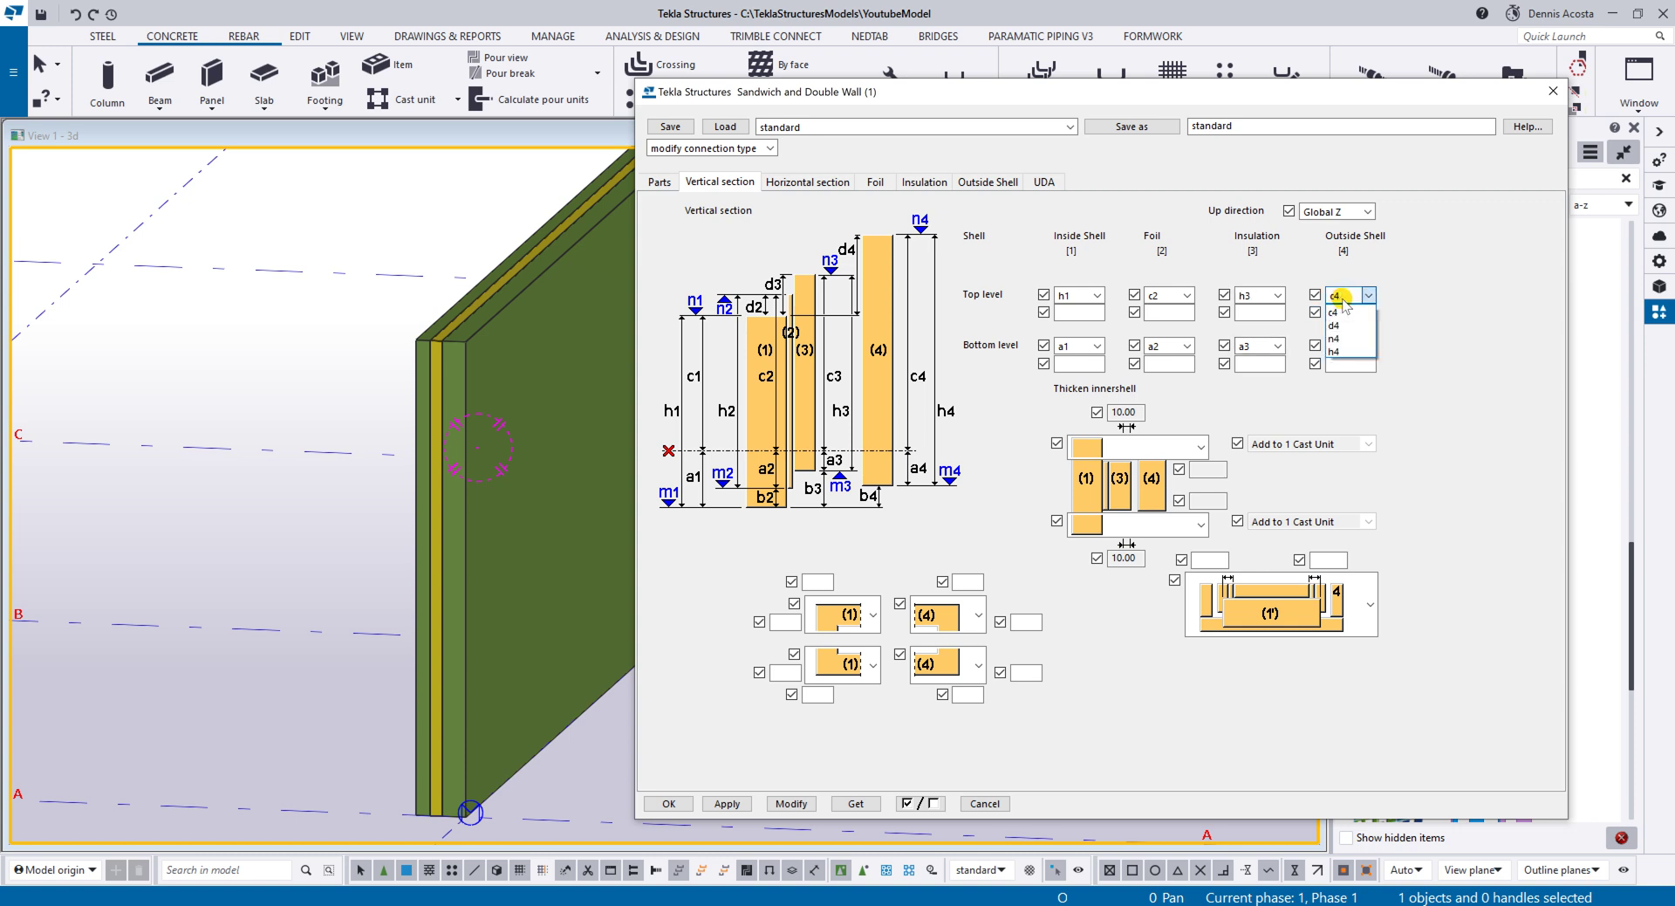
{"action": "left_click", "coordinate": [1337, 350]}
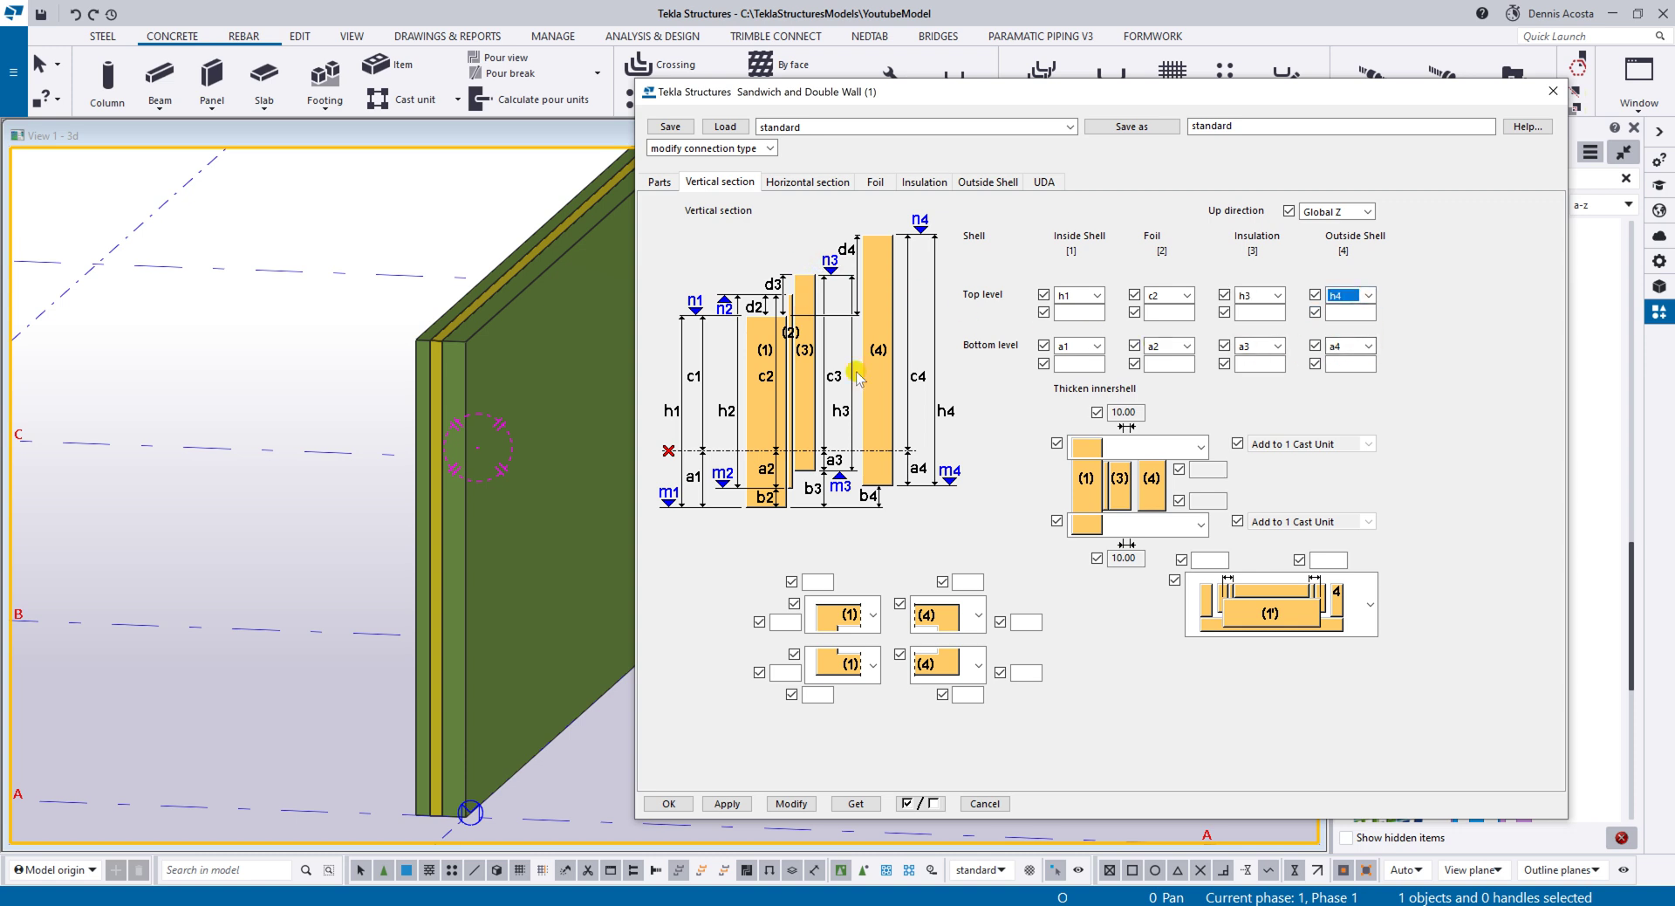
Step: Set the inside shell's h1 top level to 2500 and modify the placed wall with it
{"action": "middle_click_drag", "start_coordinate": [522, 512], "coordinate": [433, 491]}
{"action": "scroll", "coordinate": [433, 490], "scroll_direction": "down", "scroll_amount": 1}
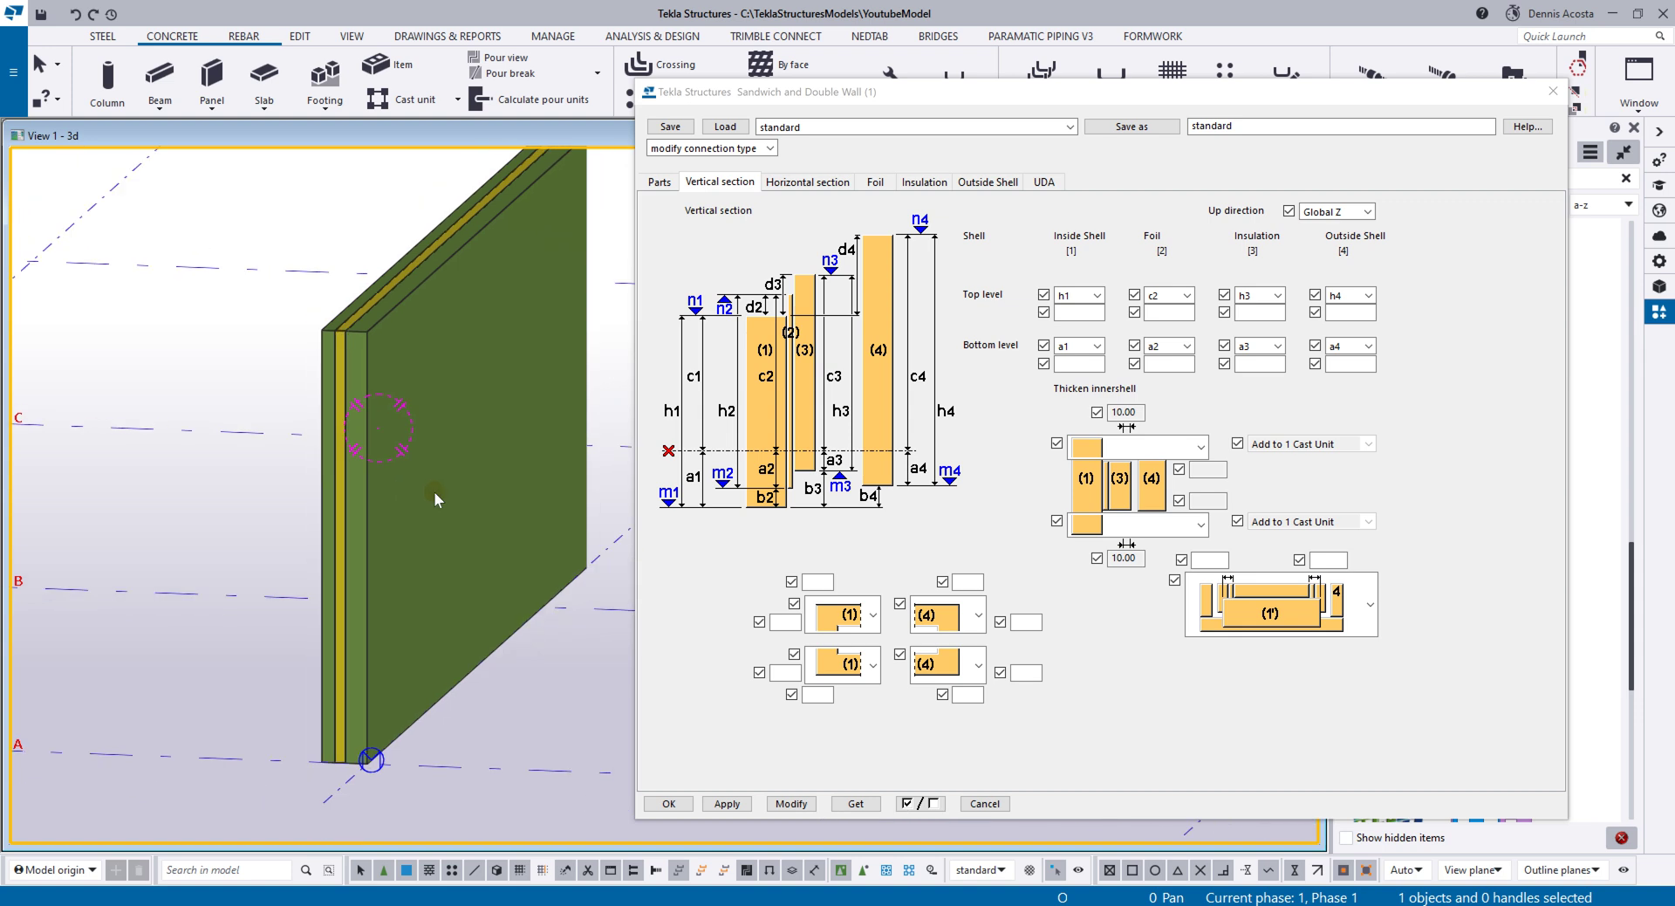
{"action": "left_click", "coordinate": [1088, 313]}
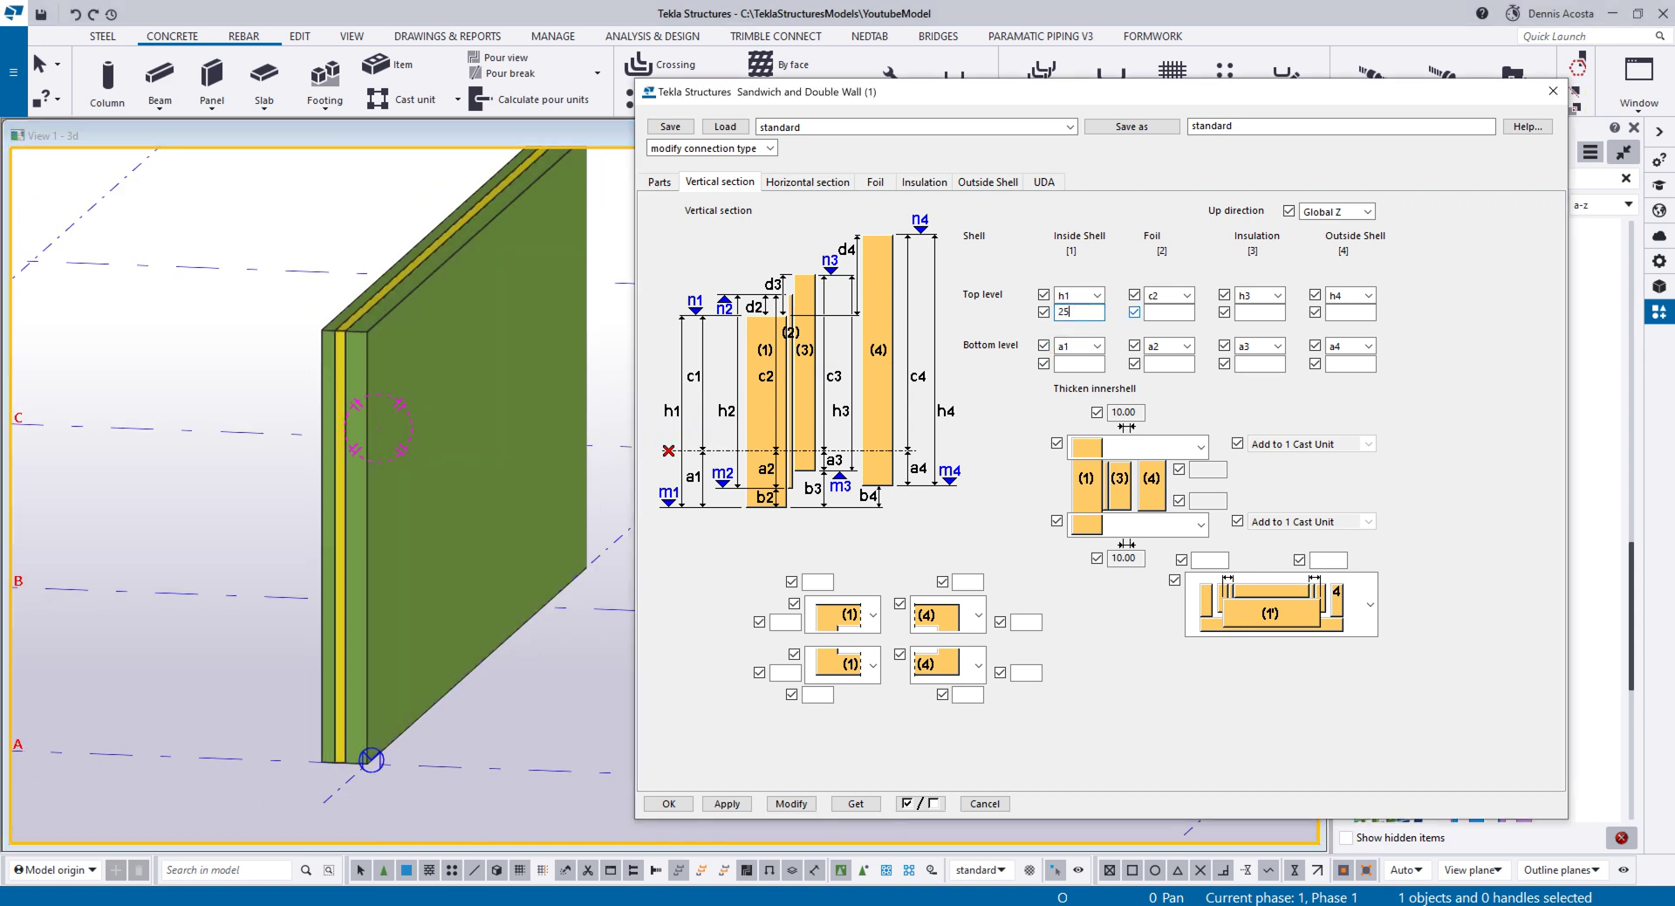
{"action": "type", "text": "2500"}
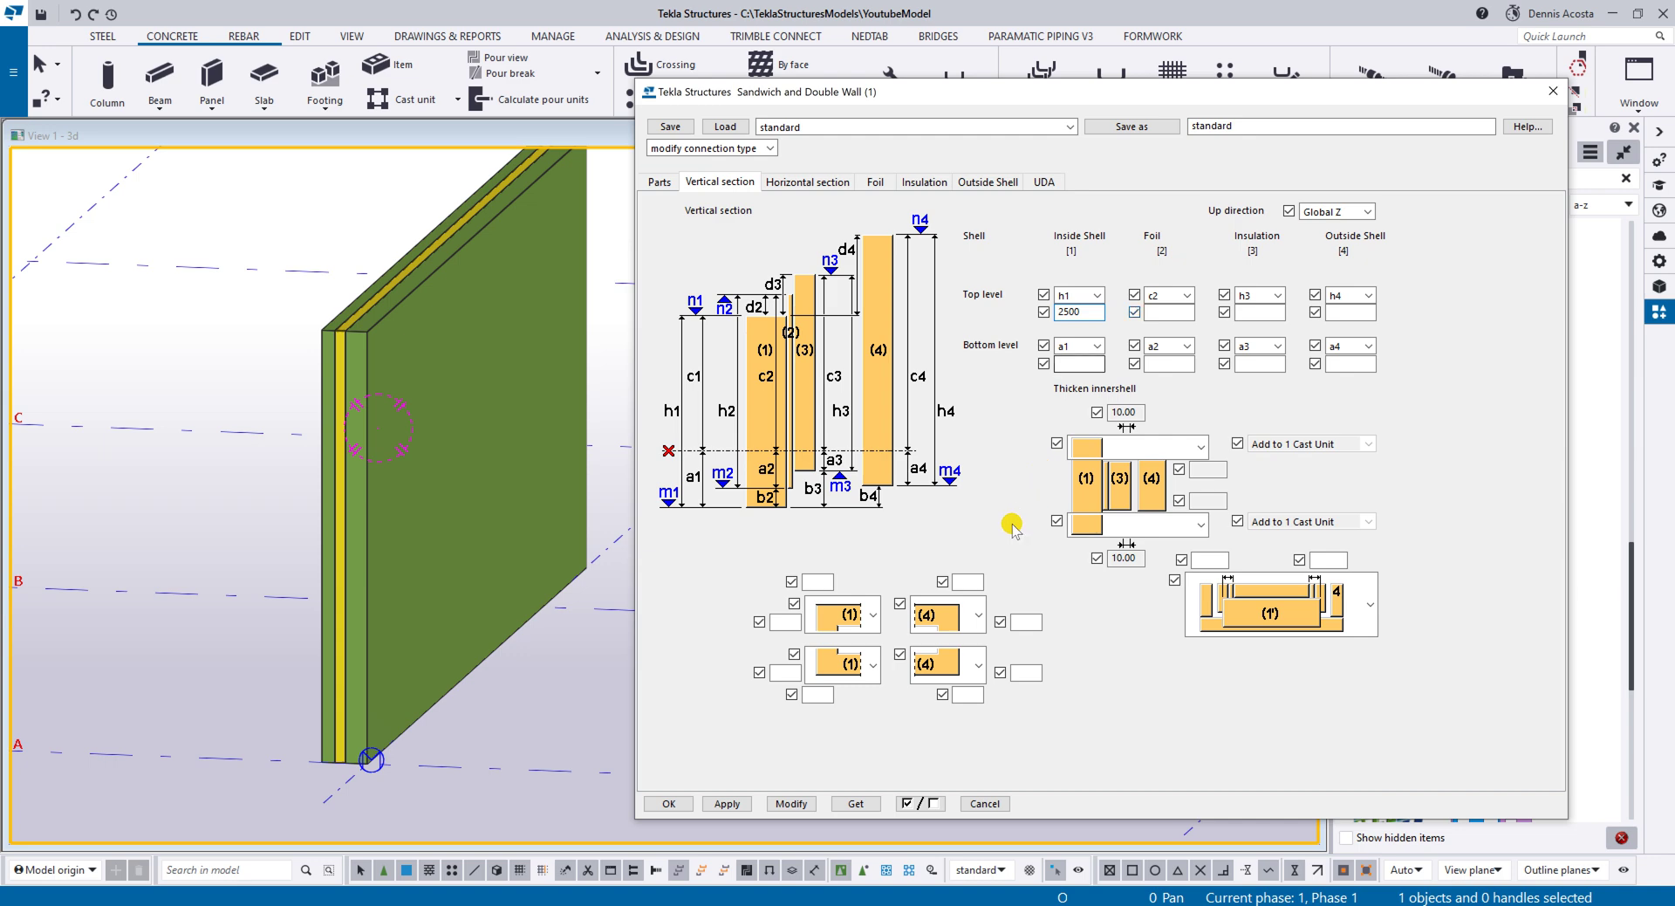
{"action": "left_click", "coordinate": [405, 392]}
{"action": "left_click", "coordinate": [791, 804]}
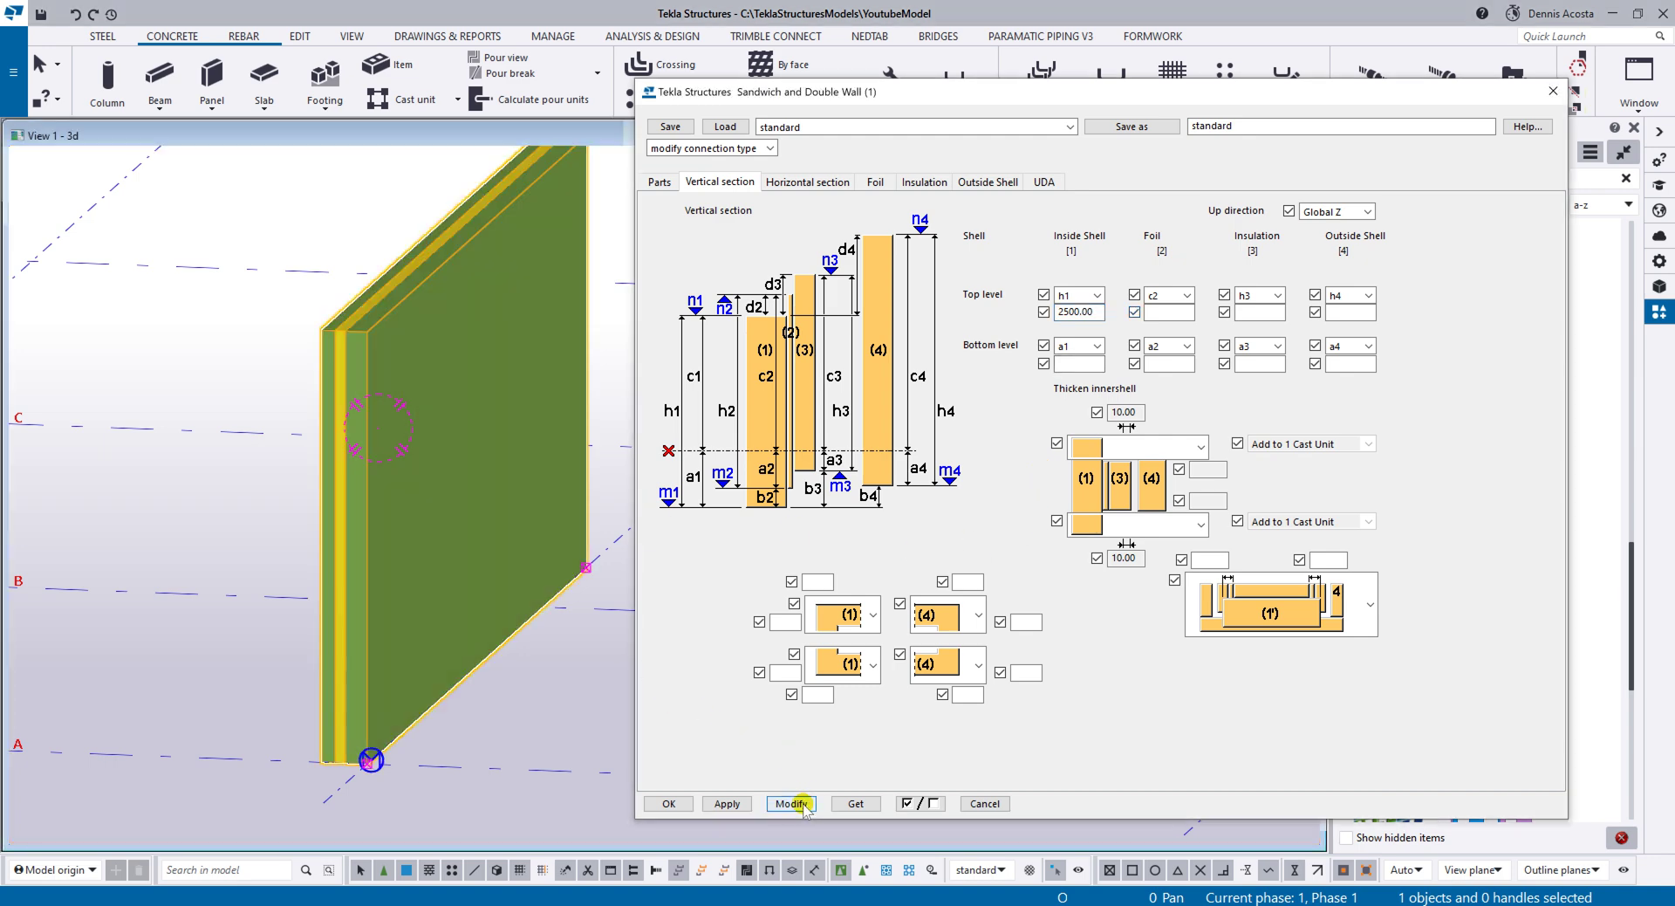
Step: Set the outside shell's h4 top level to 2700 and modify the wall with it
{"action": "middle_click_drag", "start_coordinate": [463, 406], "coordinate": [411, 388], "text": "ctrl"}
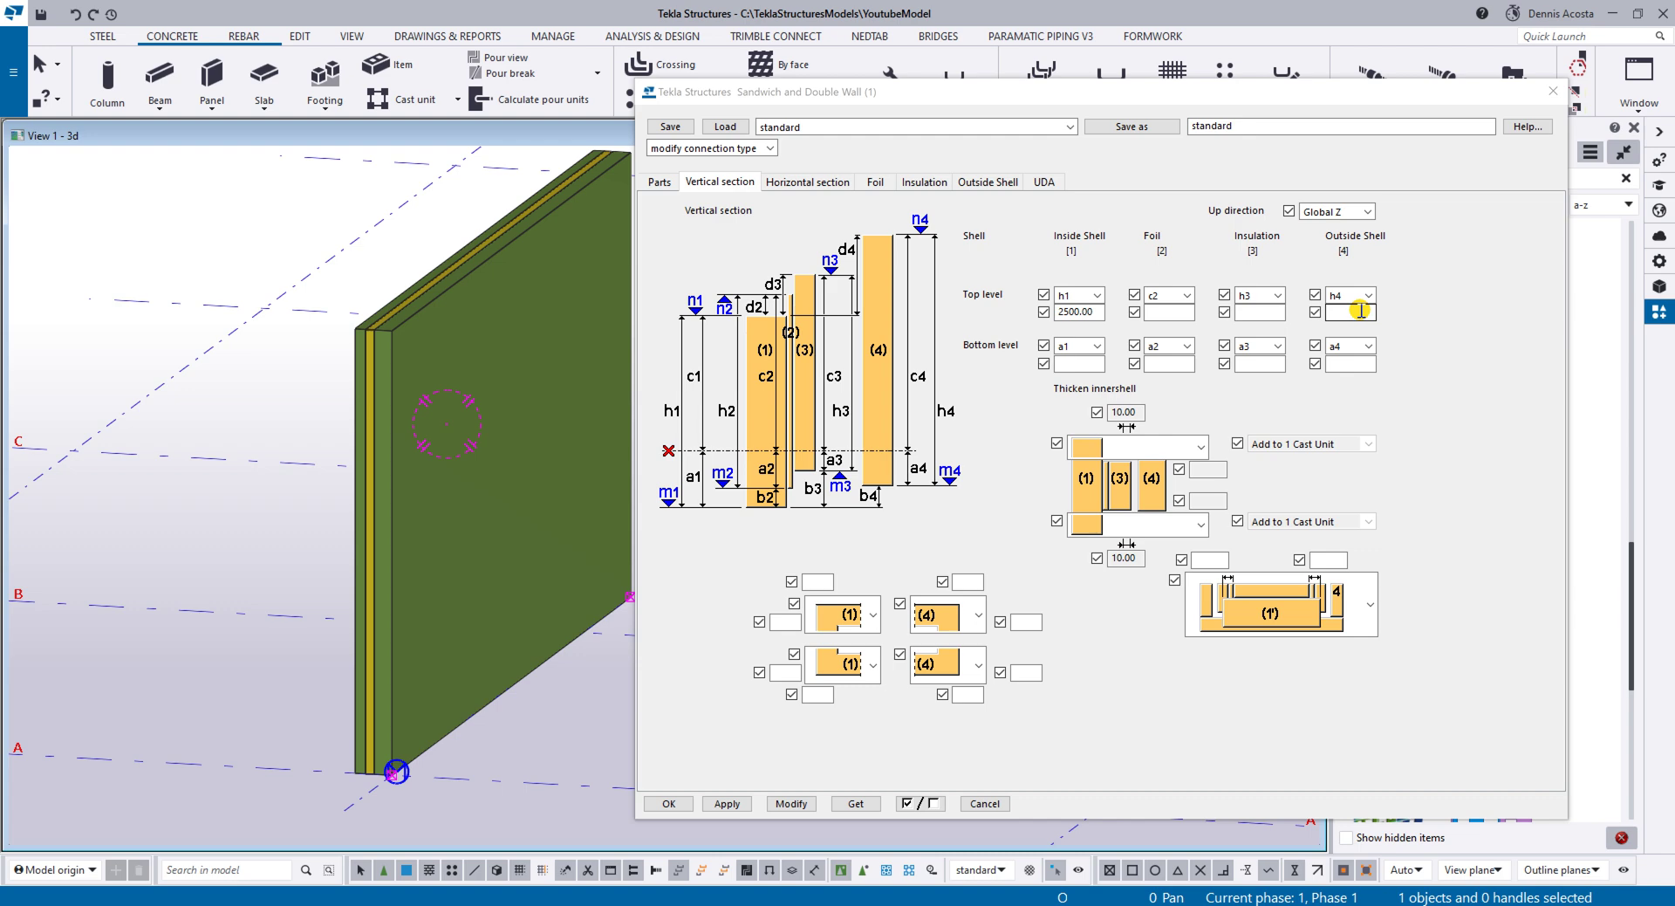
{"action": "left_click", "coordinate": [1361, 310]}
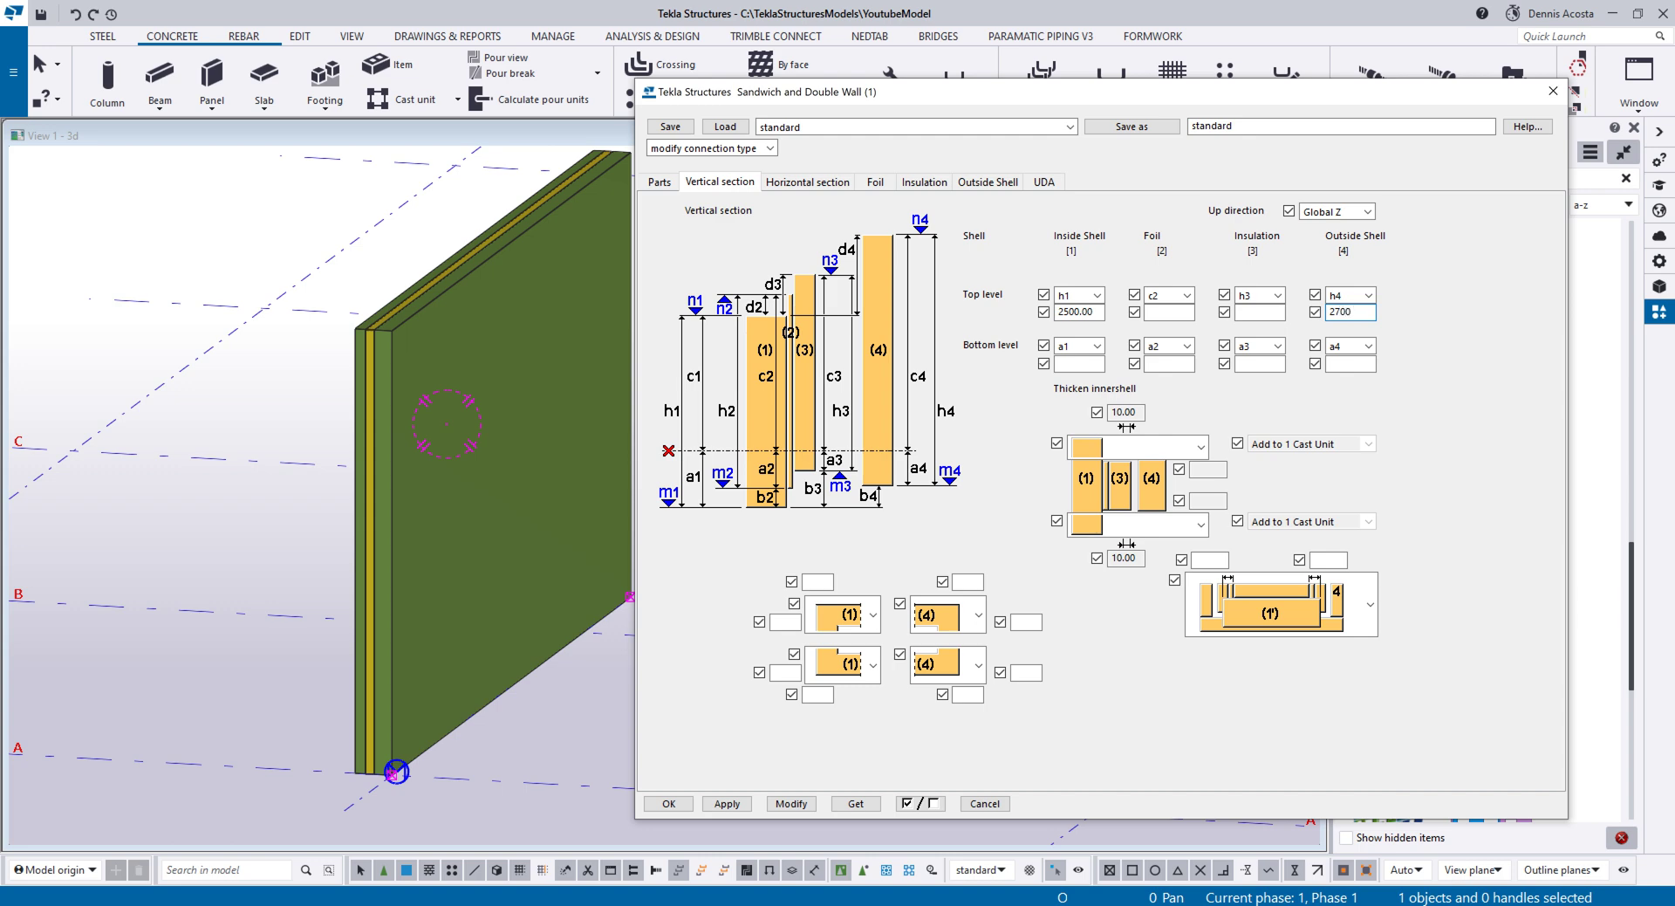
{"action": "type", "text": "2700"}
{"action": "left_click", "coordinate": [790, 803]}
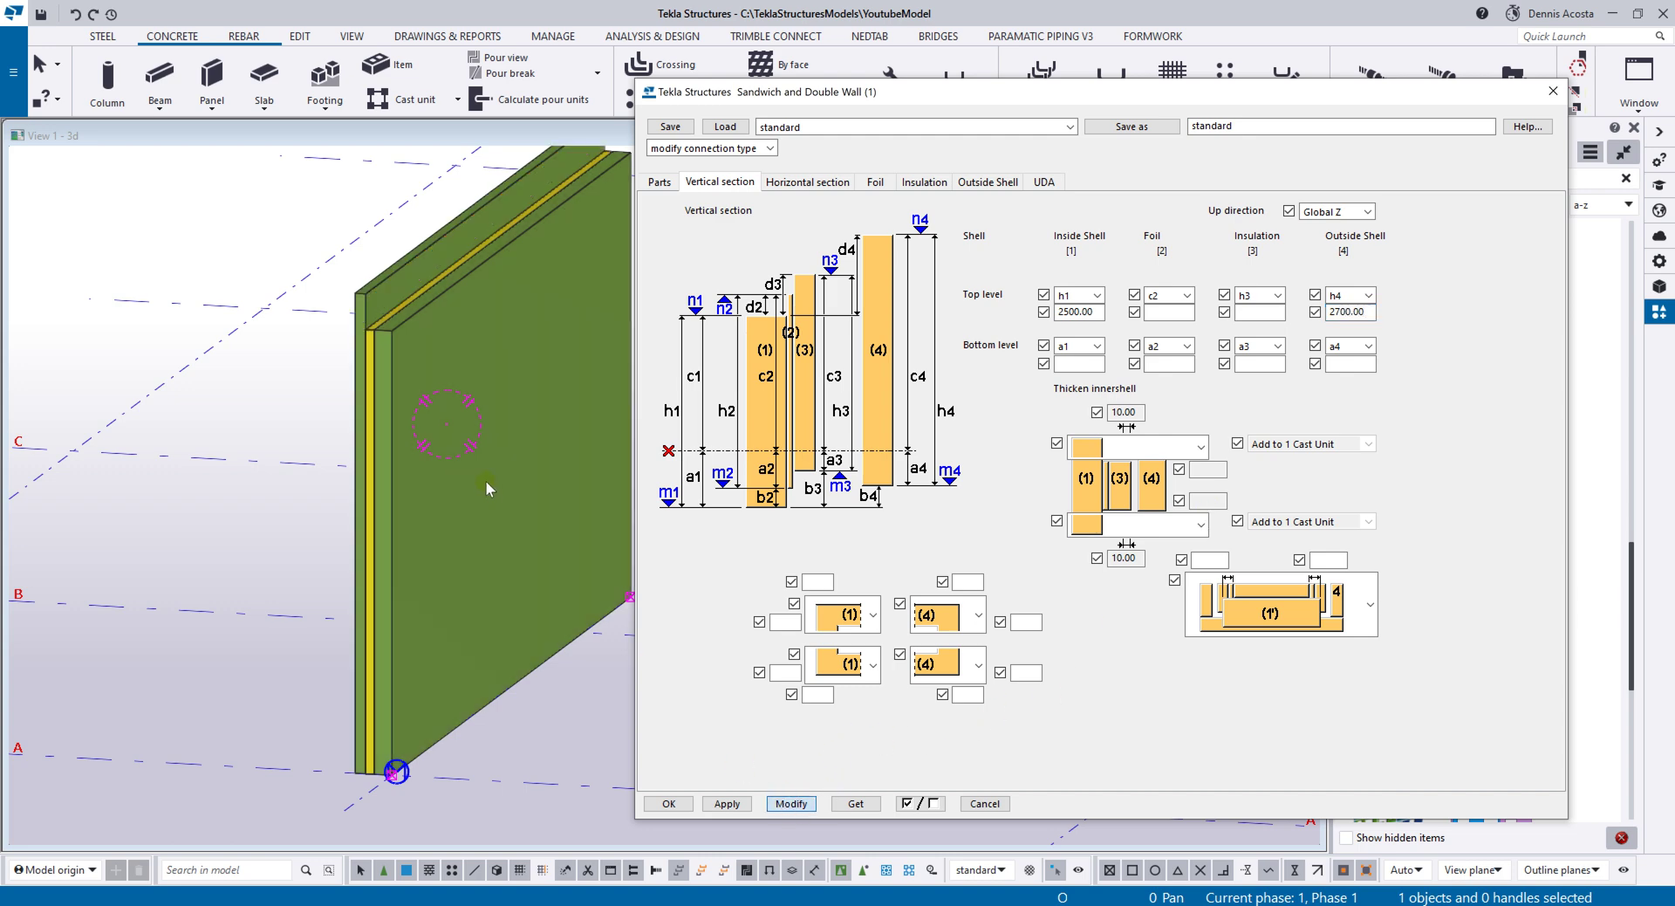
Step: Examine the top edge of the wall, comparing the heights of the inside shell, insulation and outside shell
{"action": "scroll", "coordinate": [331, 288], "scroll_direction": "up", "scroll_amount": 4}
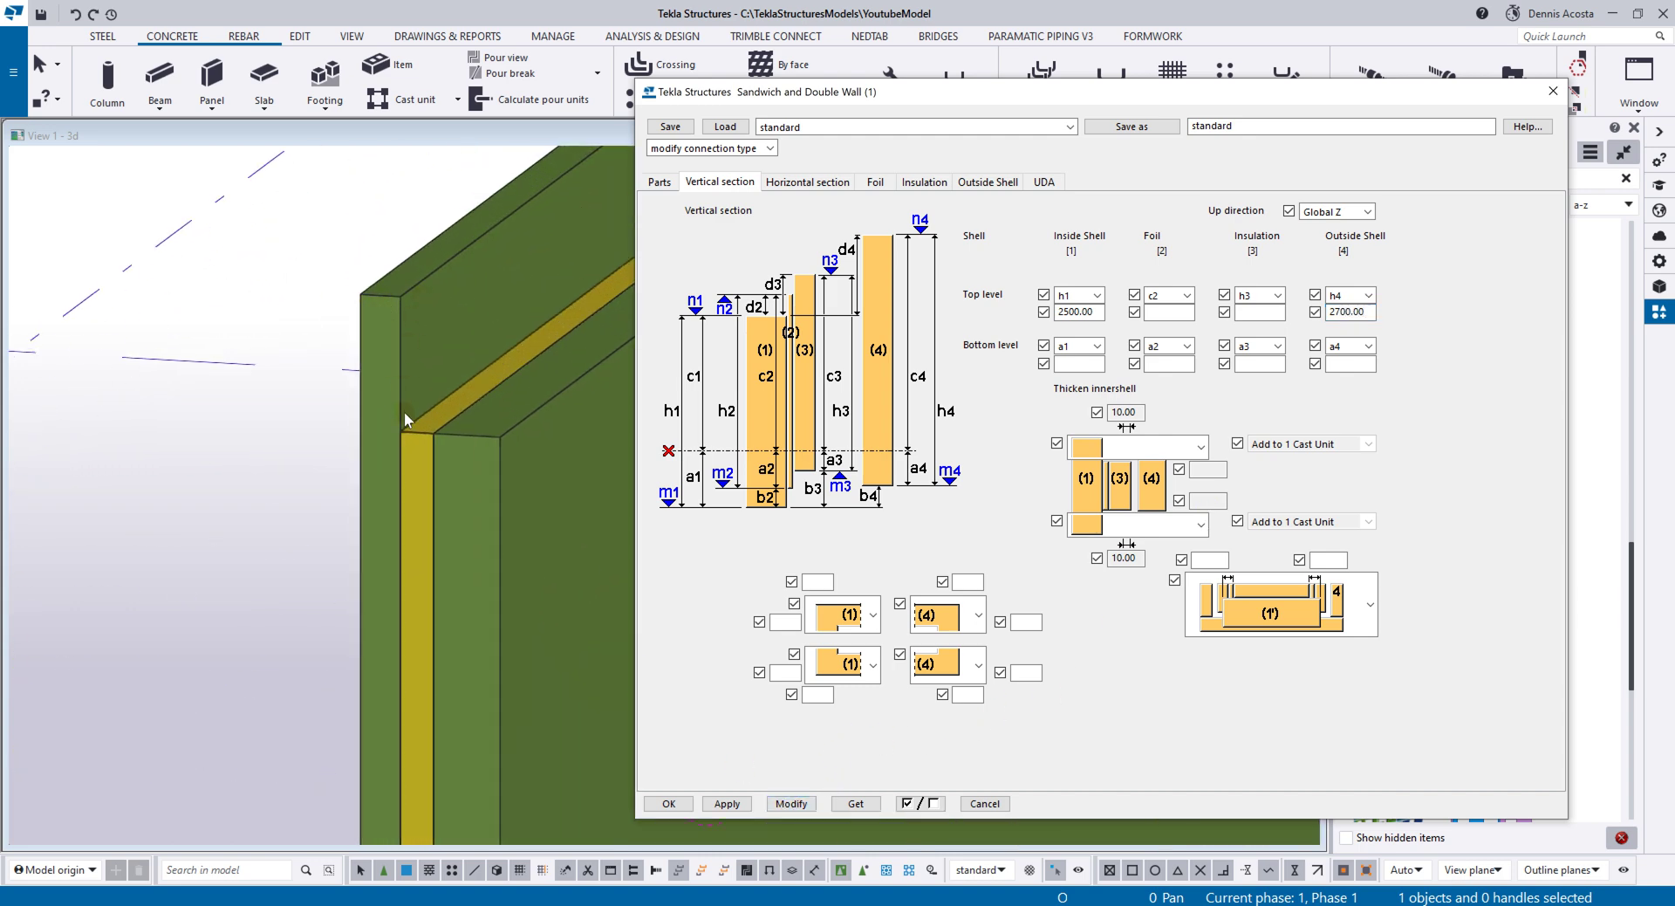
{"action": "middle_click_drag", "start_coordinate": [406, 441], "coordinate": [368, 374]}
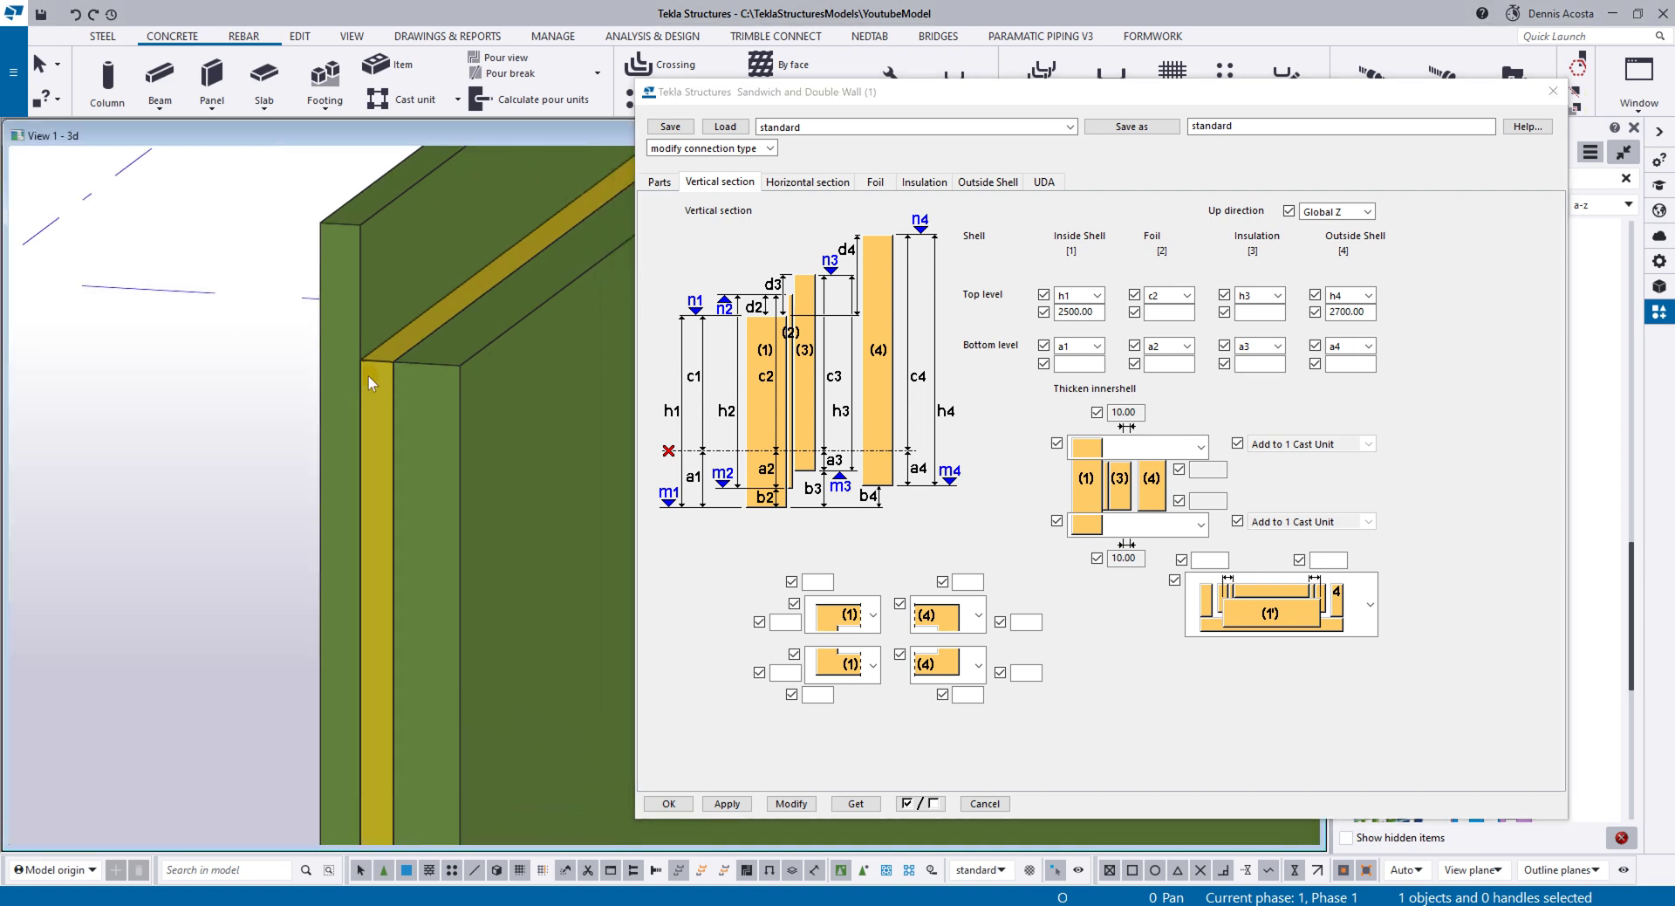
{"action": "scroll", "coordinate": [384, 367], "scroll_direction": "up", "scroll_amount": 3}
{"action": "scroll", "coordinate": [393, 358], "scroll_direction": "down", "scroll_amount": 2}
{"action": "scroll", "coordinate": [393, 382], "scroll_direction": "down", "scroll_amount": 2}
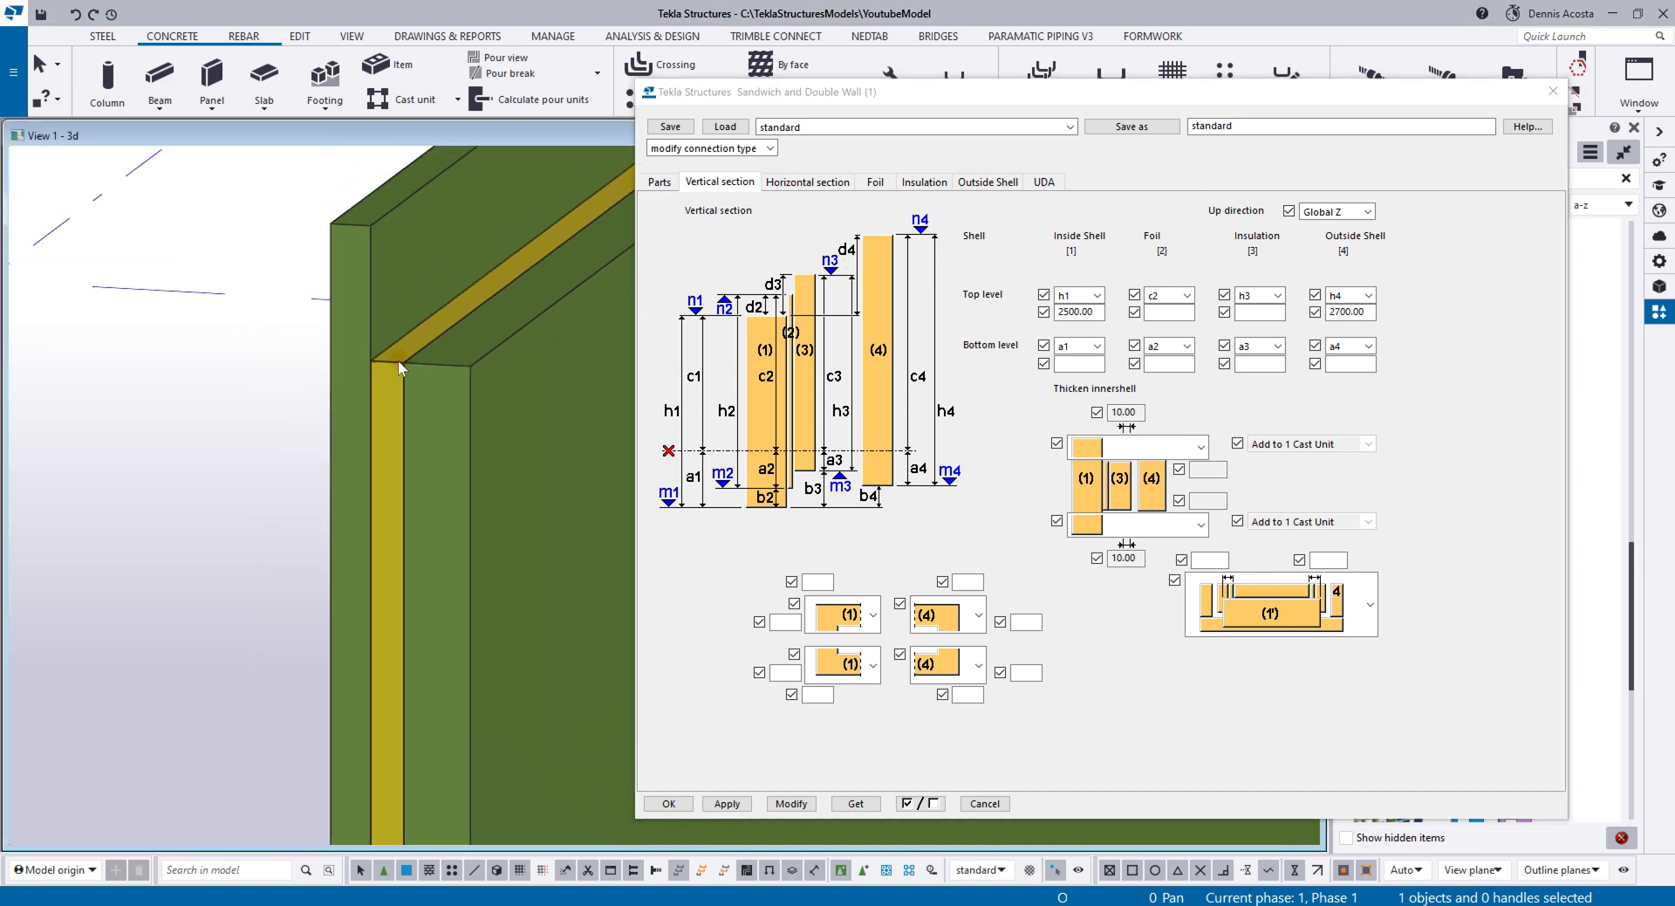
{"action": "scroll", "coordinate": [406, 367], "scroll_direction": "down", "scroll_amount": 2}
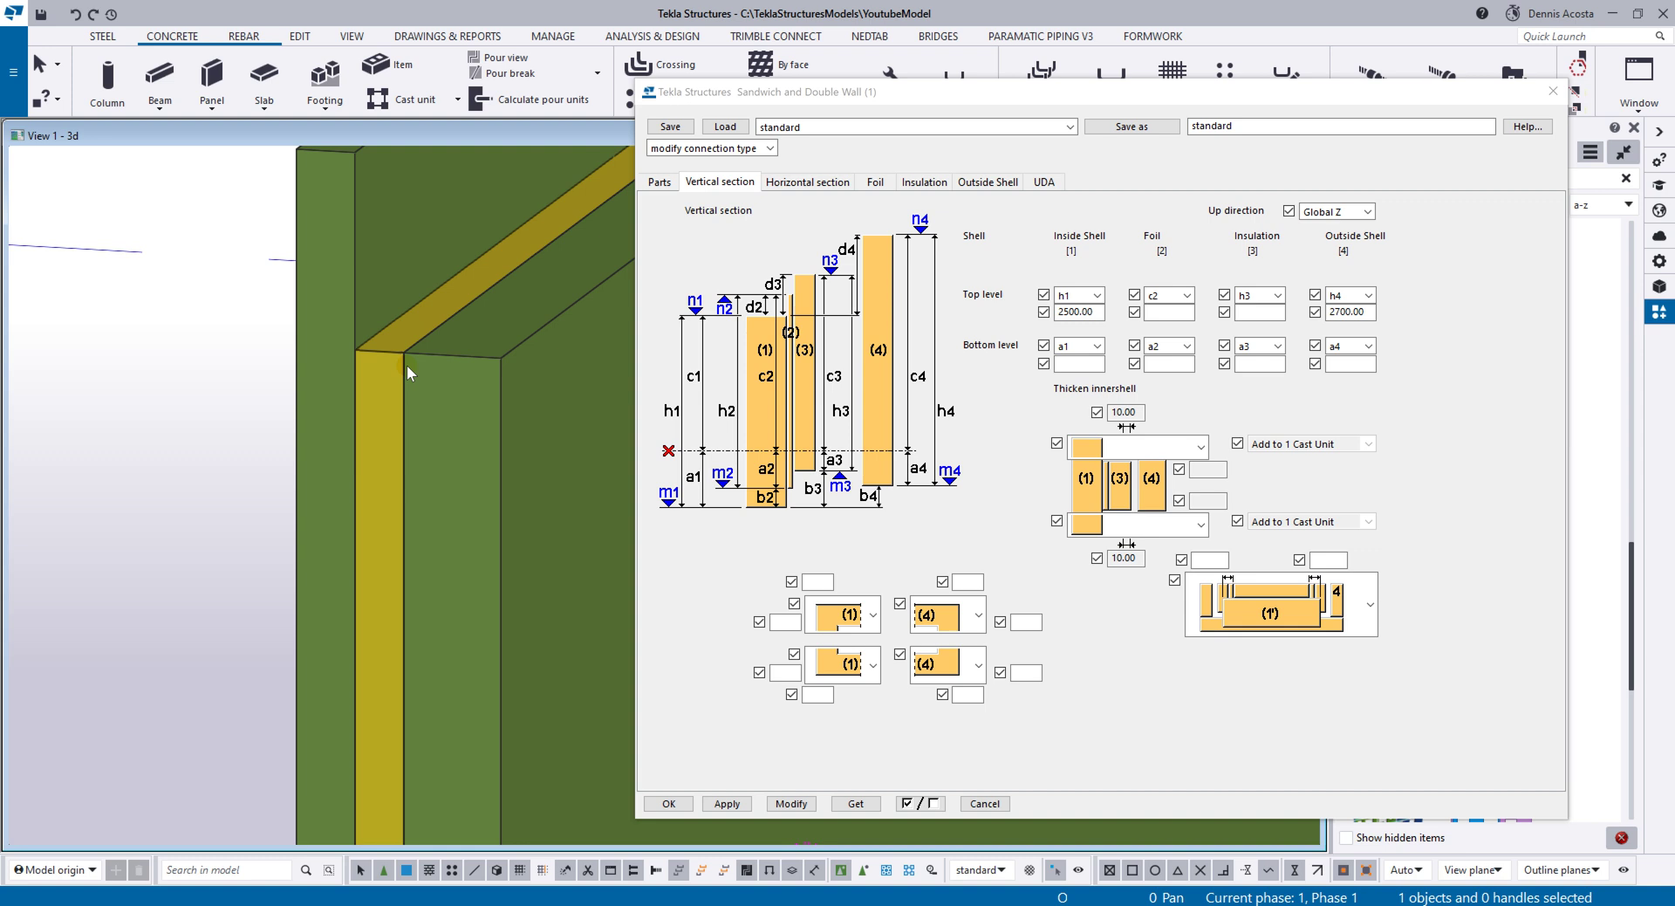
Step: Set the insulation's h3 top level to 2400 and modify the placed wall with it
{"action": "left_click", "coordinate": [1268, 313]}
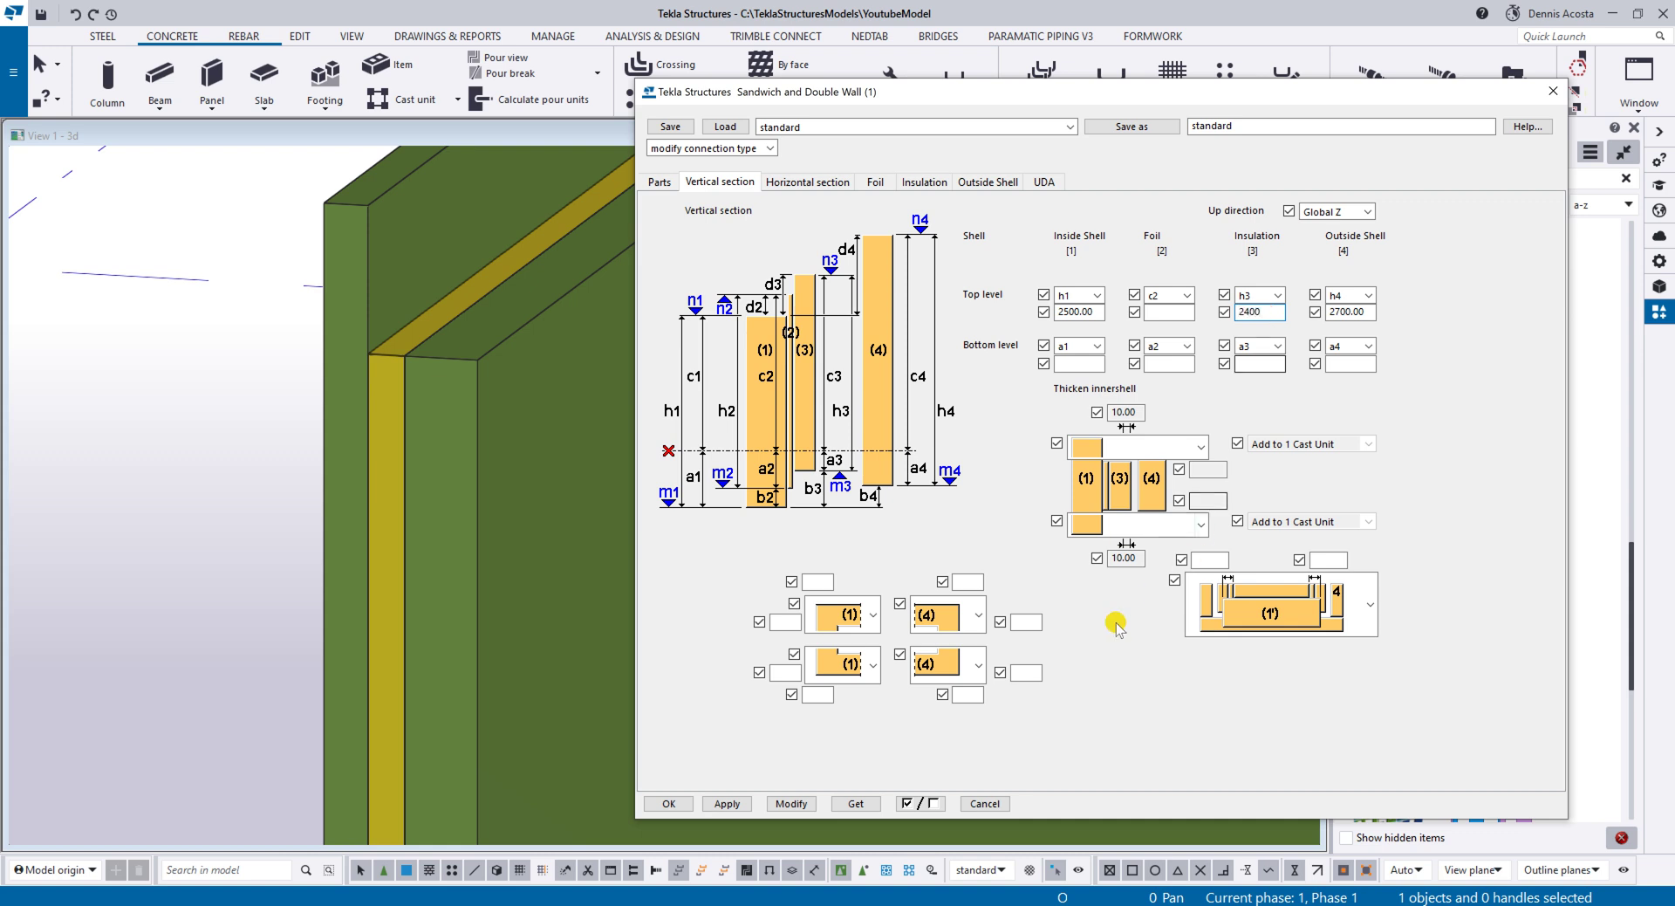
{"action": "left_click", "coordinate": [791, 804]}
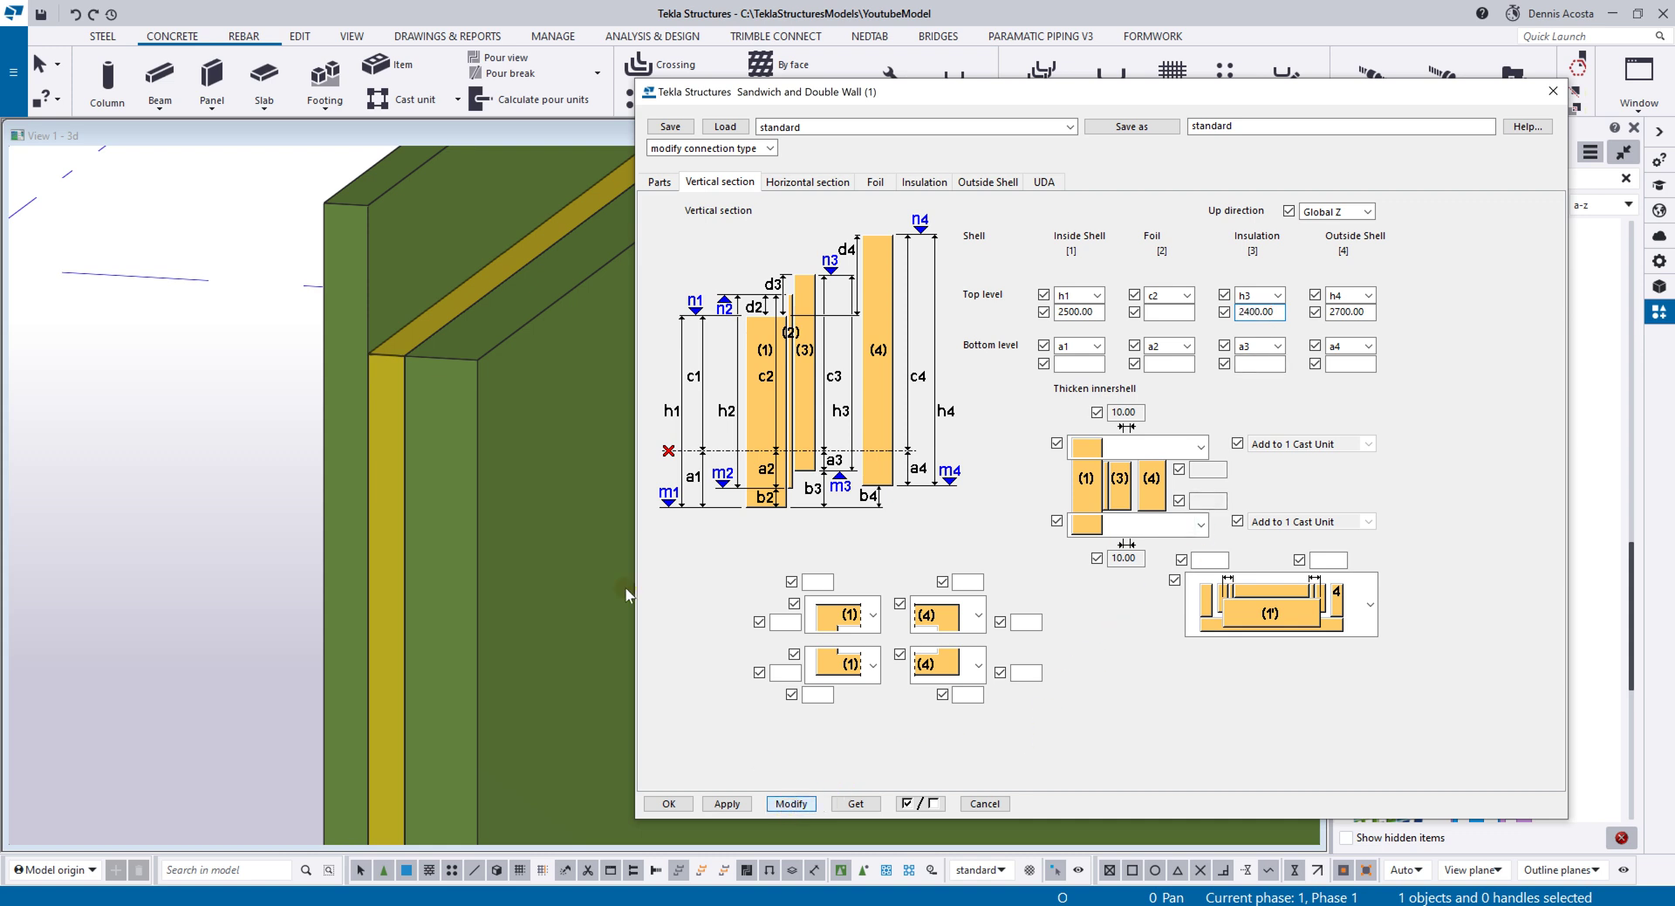
{"action": "scroll", "coordinate": [464, 405], "scroll_direction": "up", "scroll_amount": 5}
{"action": "scroll", "coordinate": [396, 437], "scroll_direction": "down", "scroll_amount": 2}
Step: Try 2350 as the insulation's h3 top level on the wall and restore the value to 2400
{"action": "left_click_drag", "start_coordinate": [1245, 314], "coordinate": [1389, 325]}
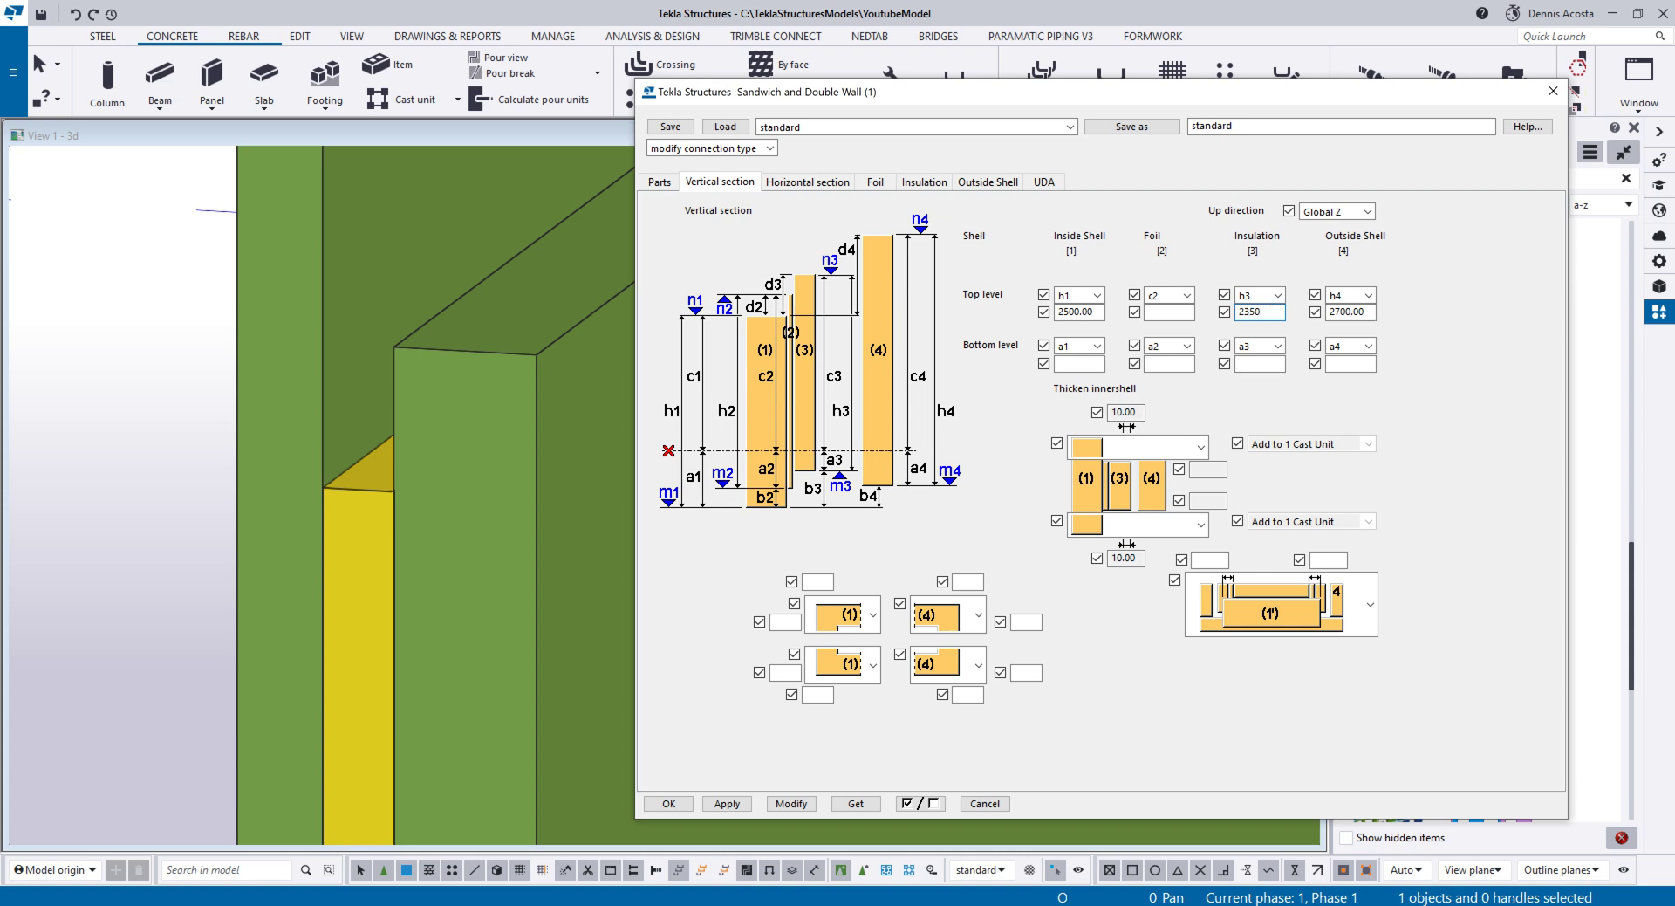
{"action": "left_click", "coordinate": [790, 804]}
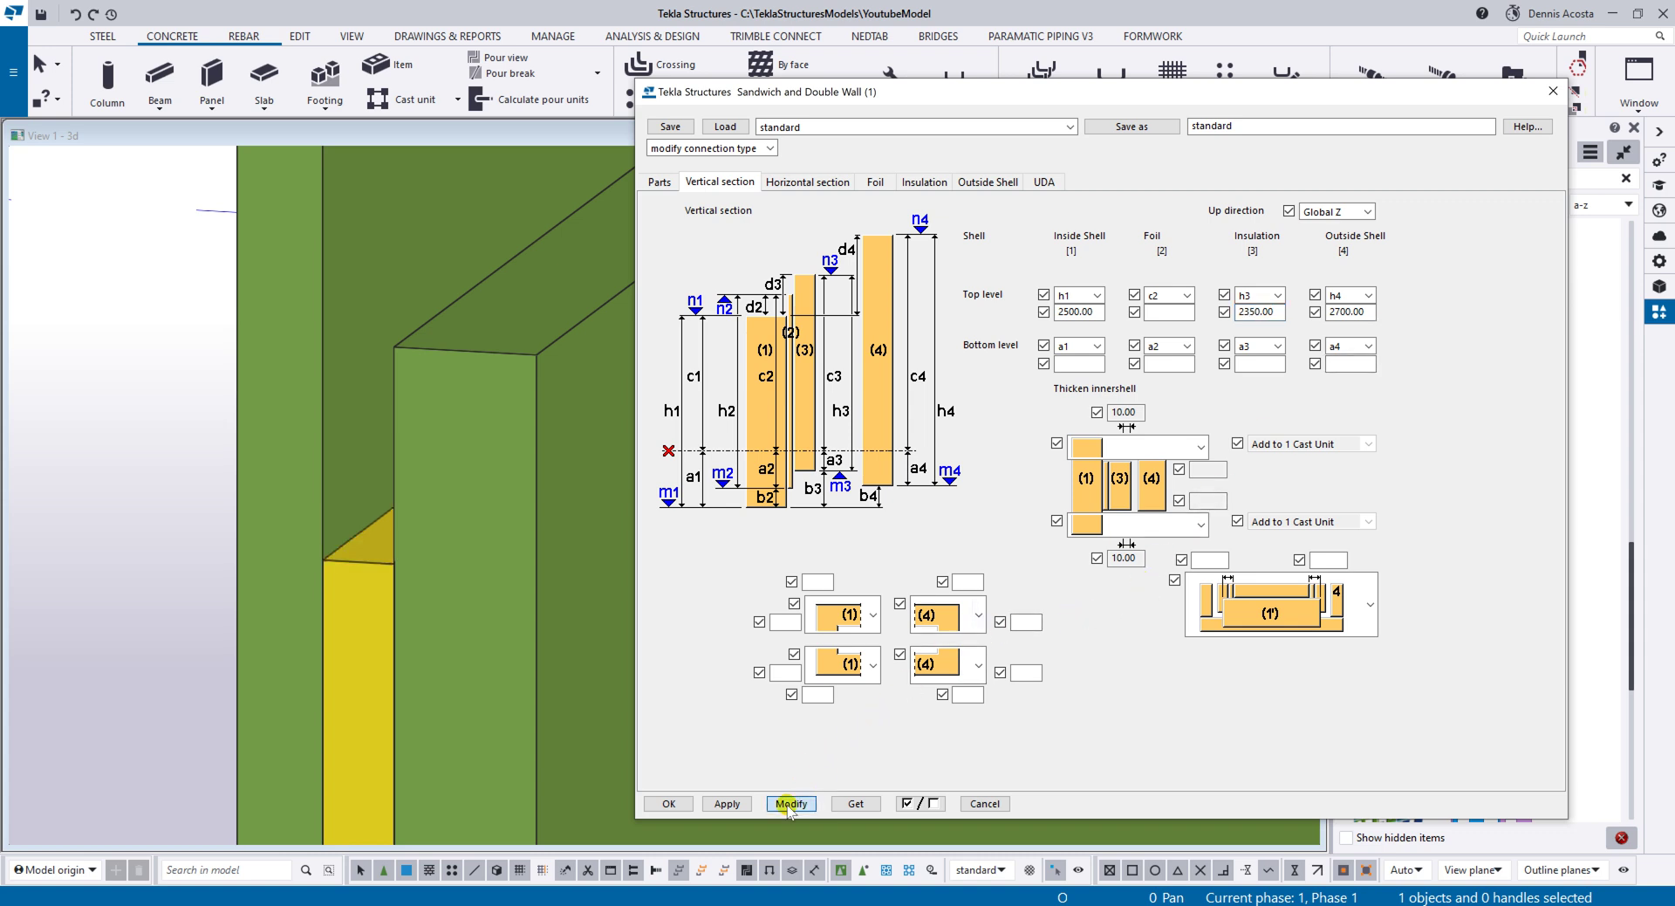
{"action": "left_click_drag", "start_coordinate": [1245, 312], "coordinate": [1479, 329]}
{"action": "left_click", "coordinate": [798, 804]}
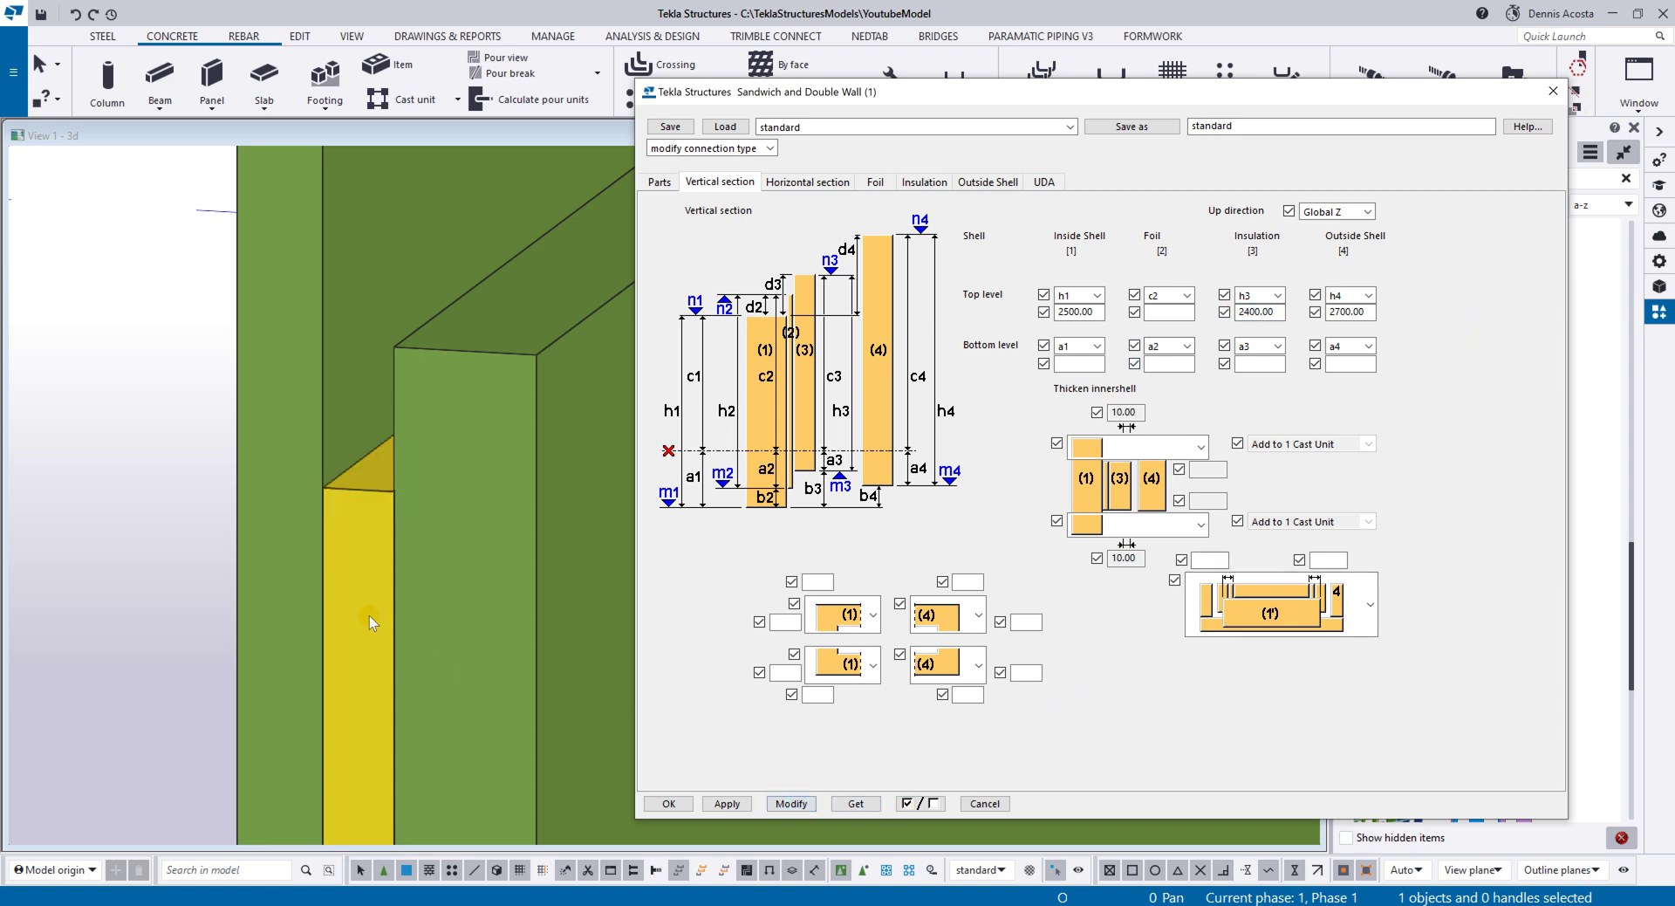
Step: Define the insulation's bottom level as b3 with a value of 100 and modify the wall with it
{"action": "scroll", "coordinate": [372, 616], "scroll_direction": "down", "scroll_amount": 3}
{"action": "middle_click_drag", "start_coordinate": [391, 621], "coordinate": [384, 464]}
{"action": "scroll", "coordinate": [384, 464], "scroll_direction": "down", "scroll_amount": 2}
{"action": "middle_click_drag", "start_coordinate": [396, 610], "coordinate": [468, 453]}
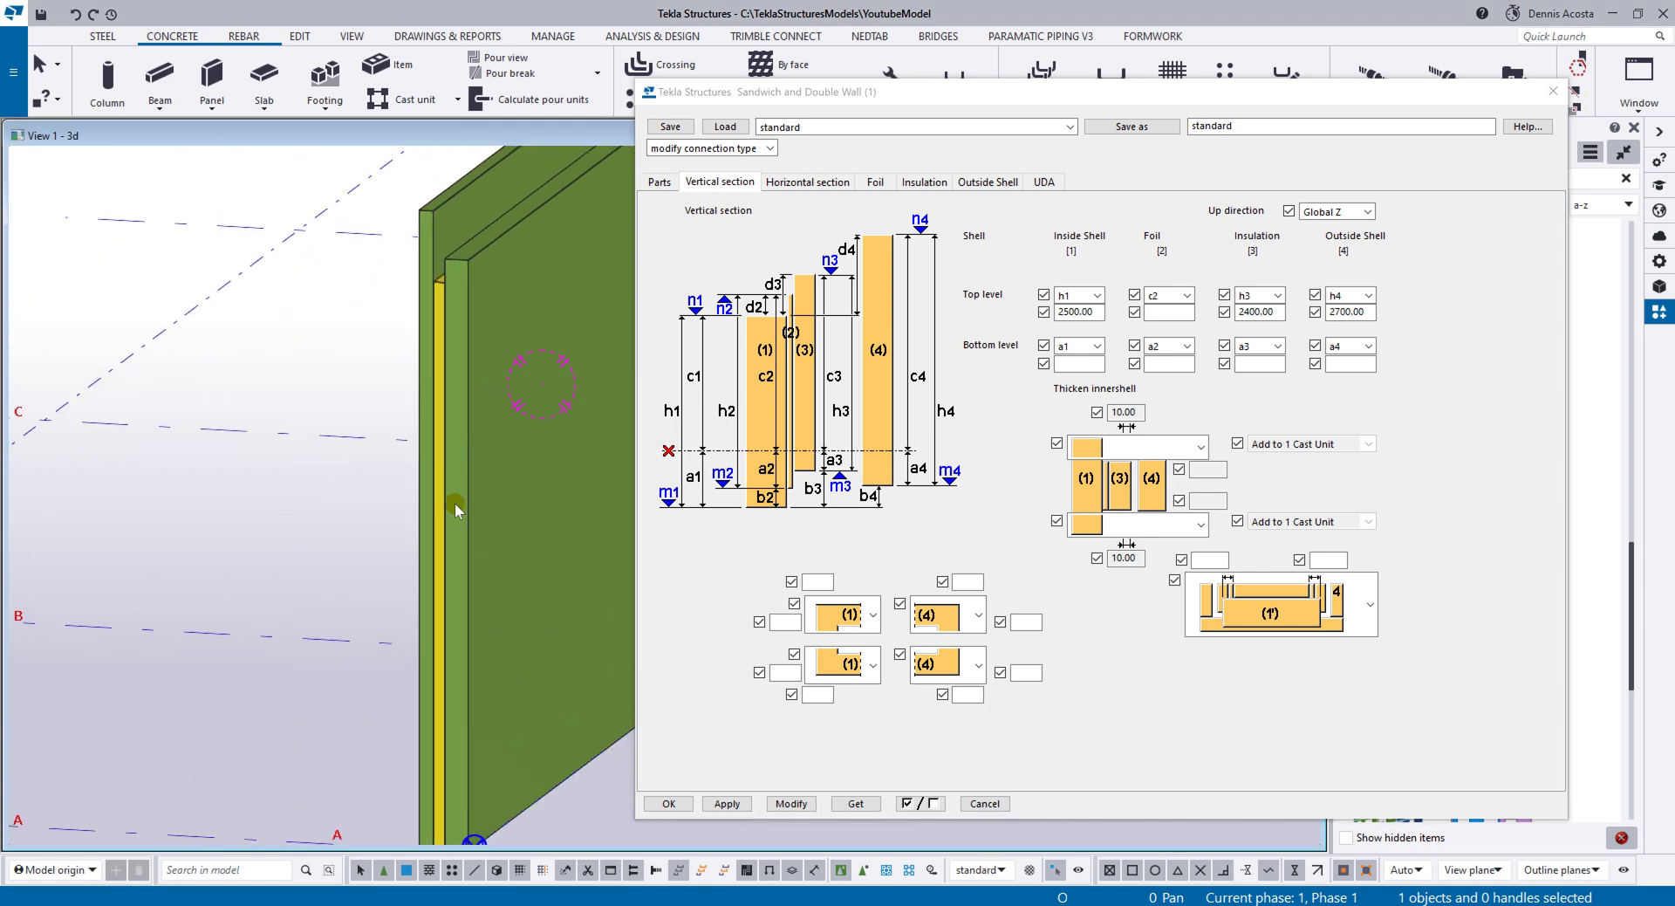
{"action": "middle_click_drag", "start_coordinate": [418, 711], "coordinate": [445, 486]}
{"action": "scroll", "coordinate": [493, 611], "scroll_direction": "up", "scroll_amount": 5}
{"action": "middle_click_drag", "start_coordinate": [491, 648], "coordinate": [456, 630]}
{"action": "scroll", "coordinate": [480, 644], "scroll_direction": "up", "scroll_amount": 2}
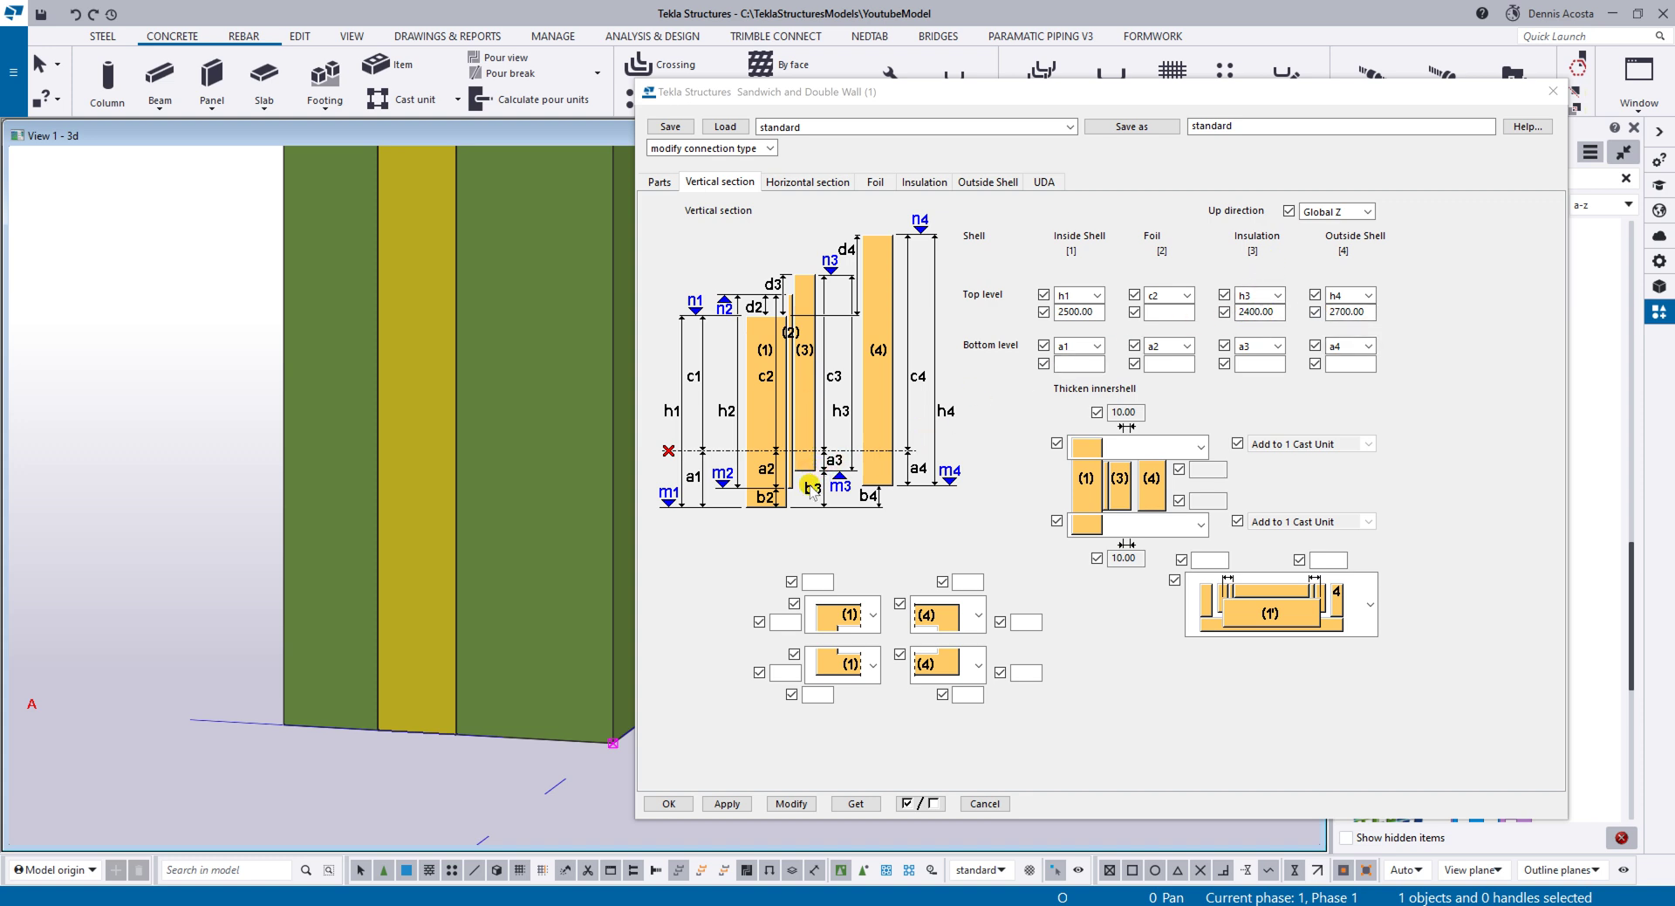
{"action": "left_click", "coordinate": [1277, 345]}
{"action": "left_click", "coordinate": [1260, 363]}
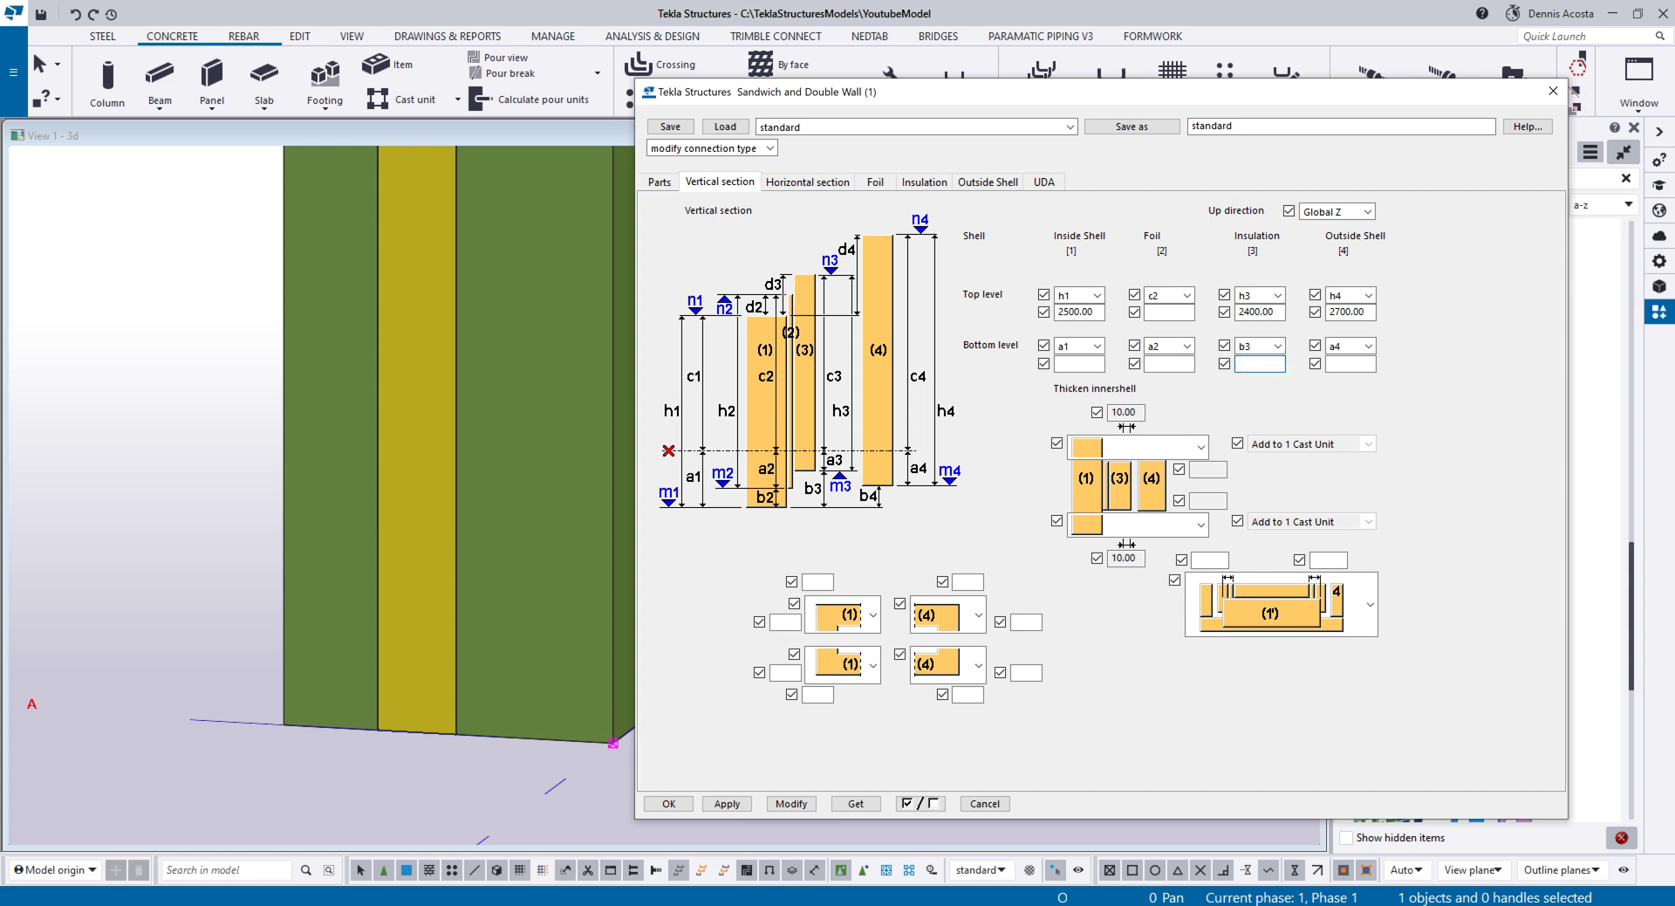
{"action": "left_click", "coordinate": [792, 804]}
Step: Lower the insulation's h3 top level to 2300 and modify the wall with it
{"action": "scroll", "coordinate": [445, 606], "scroll_direction": "down", "scroll_amount": 3}
{"action": "scroll", "coordinate": [440, 609], "scroll_direction": "up", "scroll_amount": 2}
{"action": "middle_click_drag", "start_coordinate": [443, 607], "coordinate": [468, 351], "text": "ctrl"}
{"action": "scroll", "coordinate": [469, 350], "scroll_direction": "up", "scroll_amount": 3}
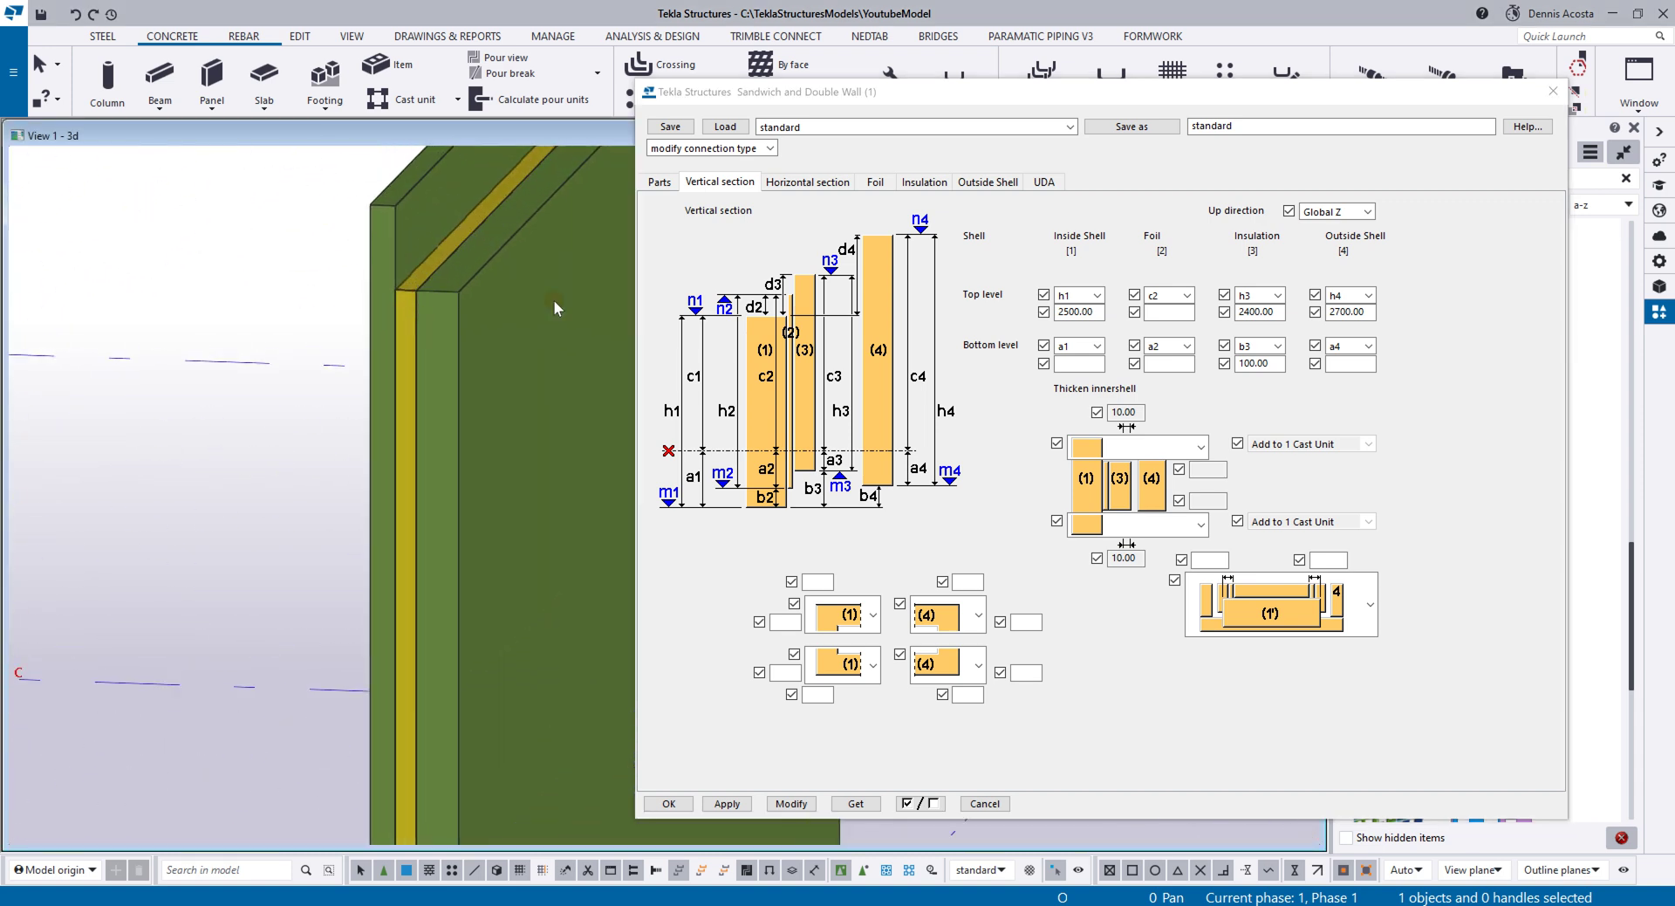
{"action": "left_click_drag", "start_coordinate": [1242, 312], "coordinate": [1366, 322]}
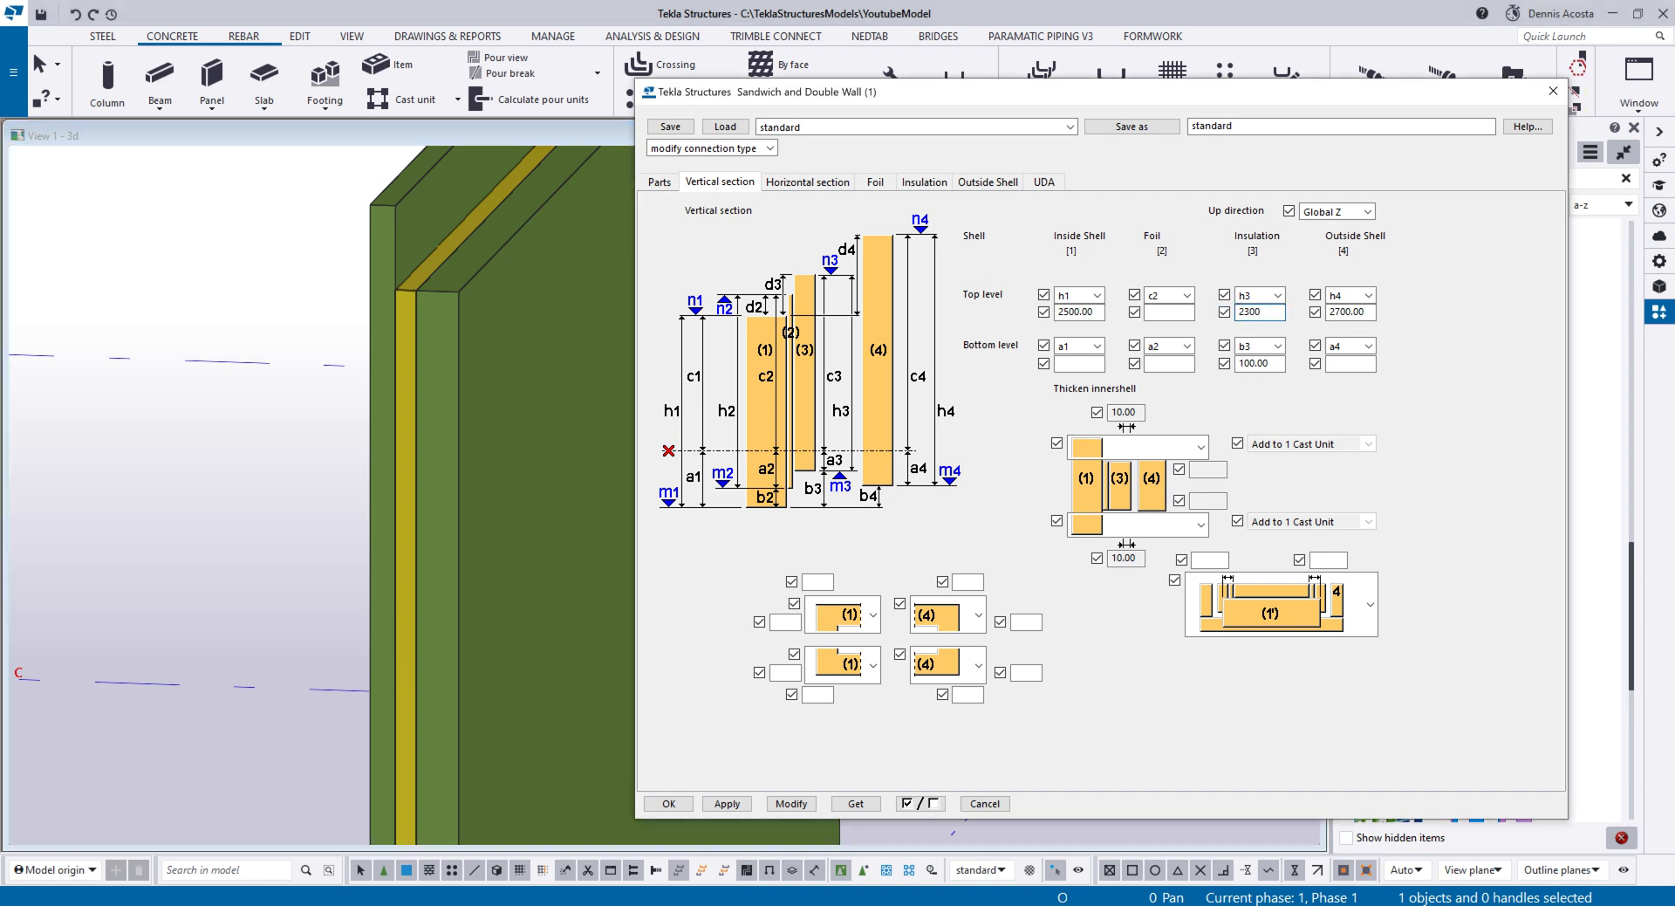
{"action": "type", "text": "300"}
{"action": "left_click", "coordinate": [791, 804]}
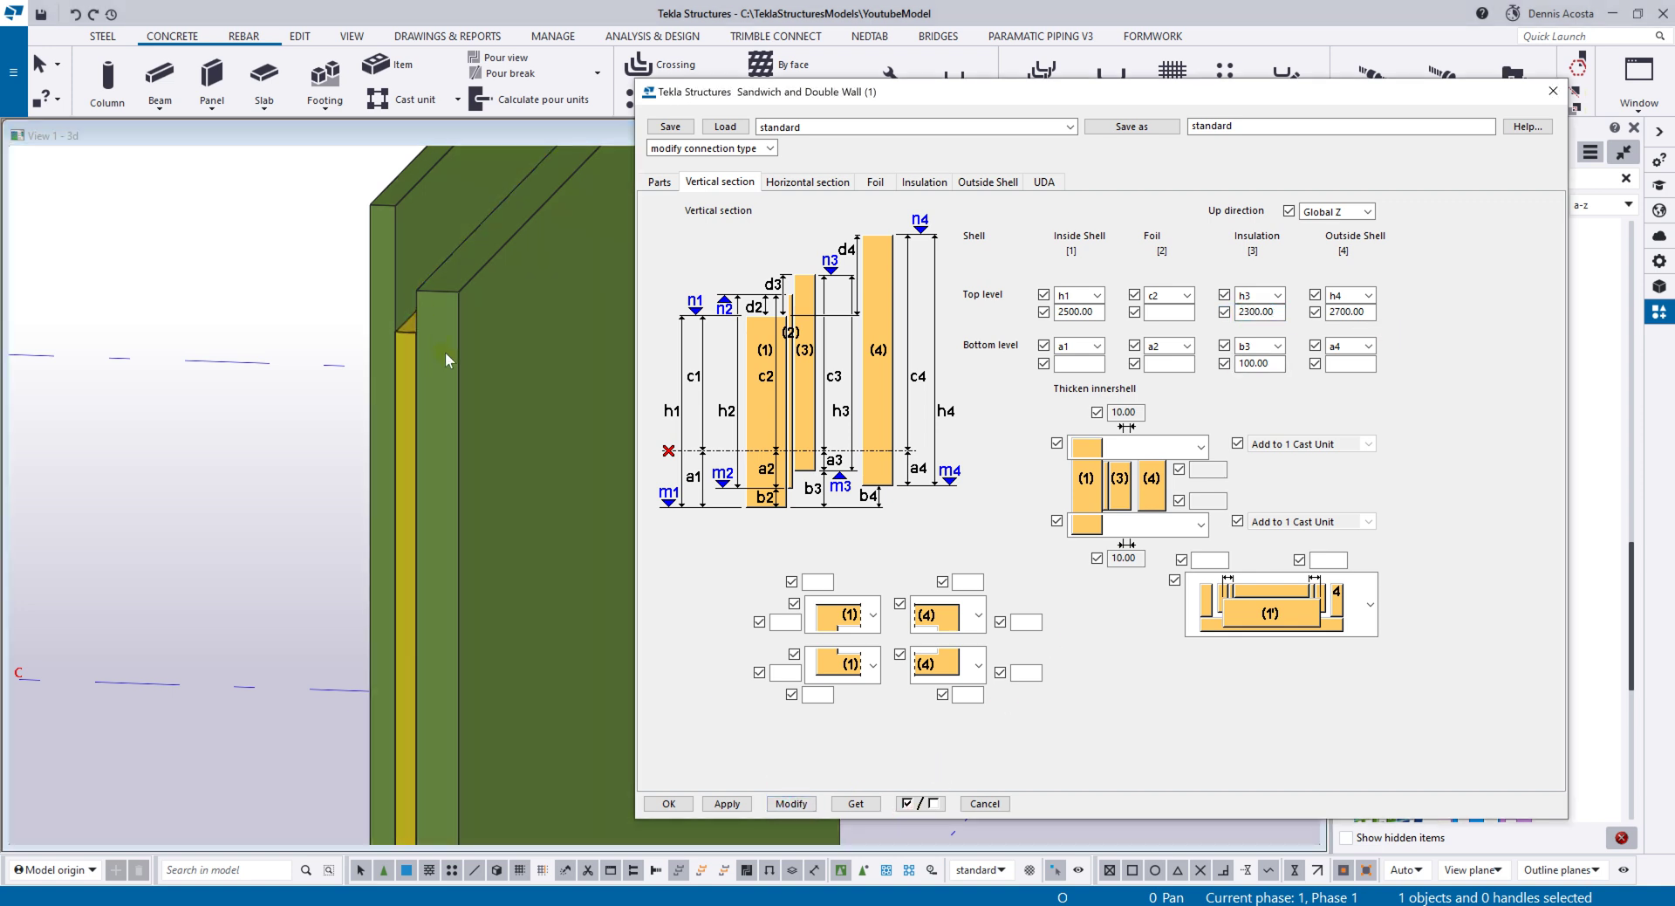
{"action": "scroll", "coordinate": [450, 549], "scroll_direction": "down", "scroll_amount": 3}
{"action": "middle_click_drag", "start_coordinate": [450, 549], "coordinate": [449, 403]}
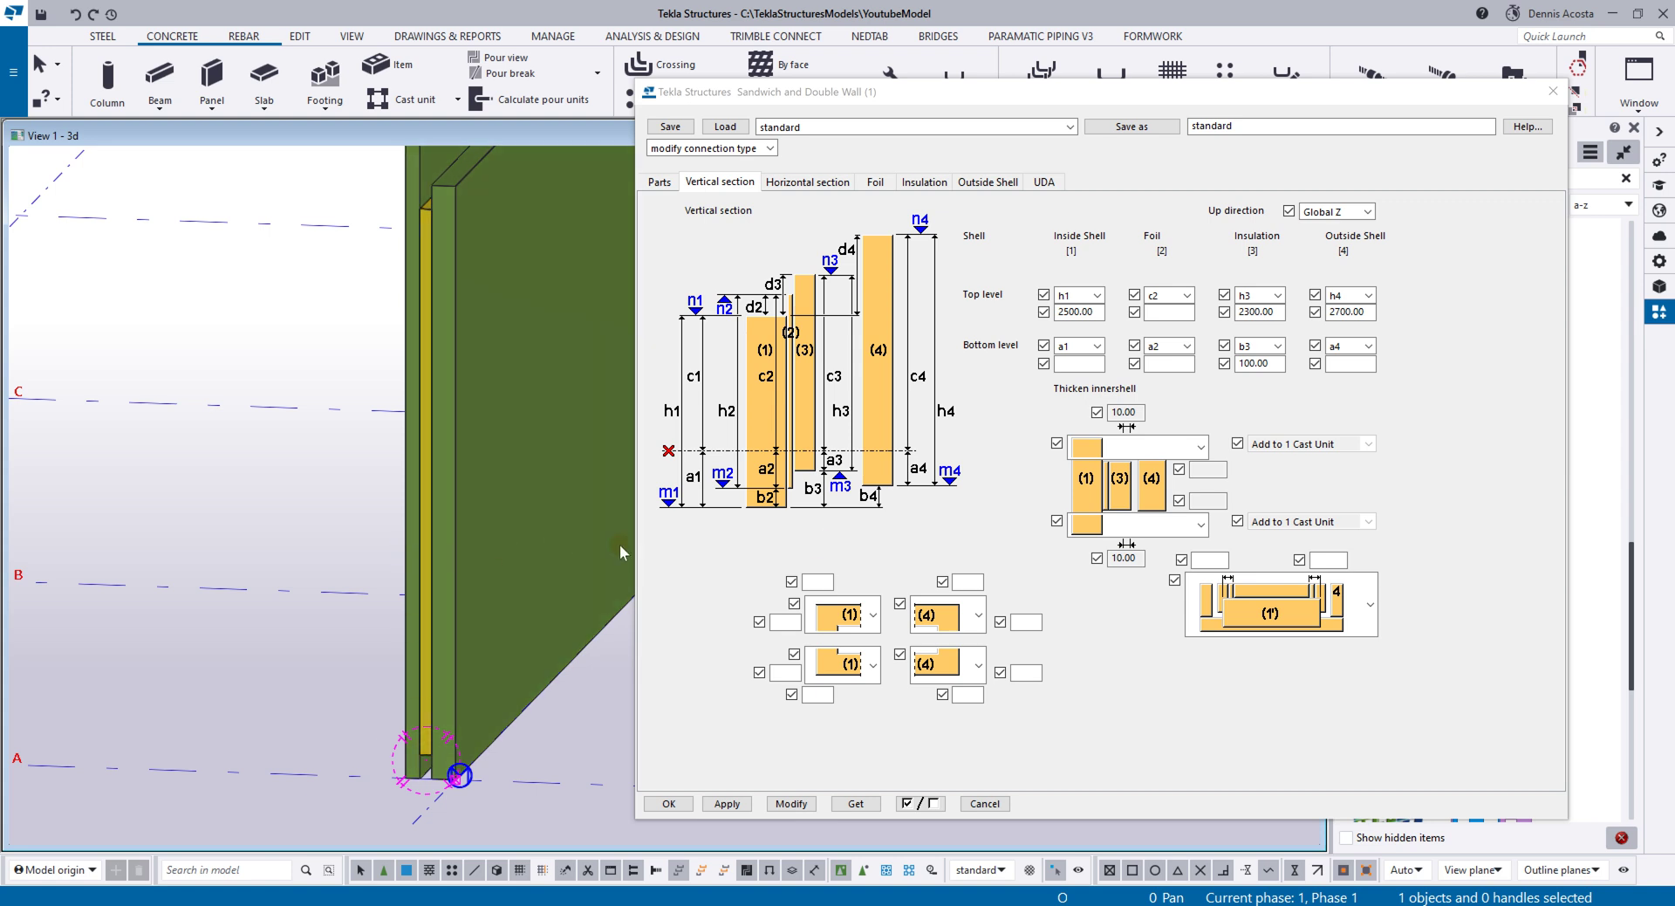
Step: Thicken the inside shell at the top with the option that keeps an insulation strip before the outside shell, and modify the wall
{"action": "left_click", "coordinate": [1117, 410]}
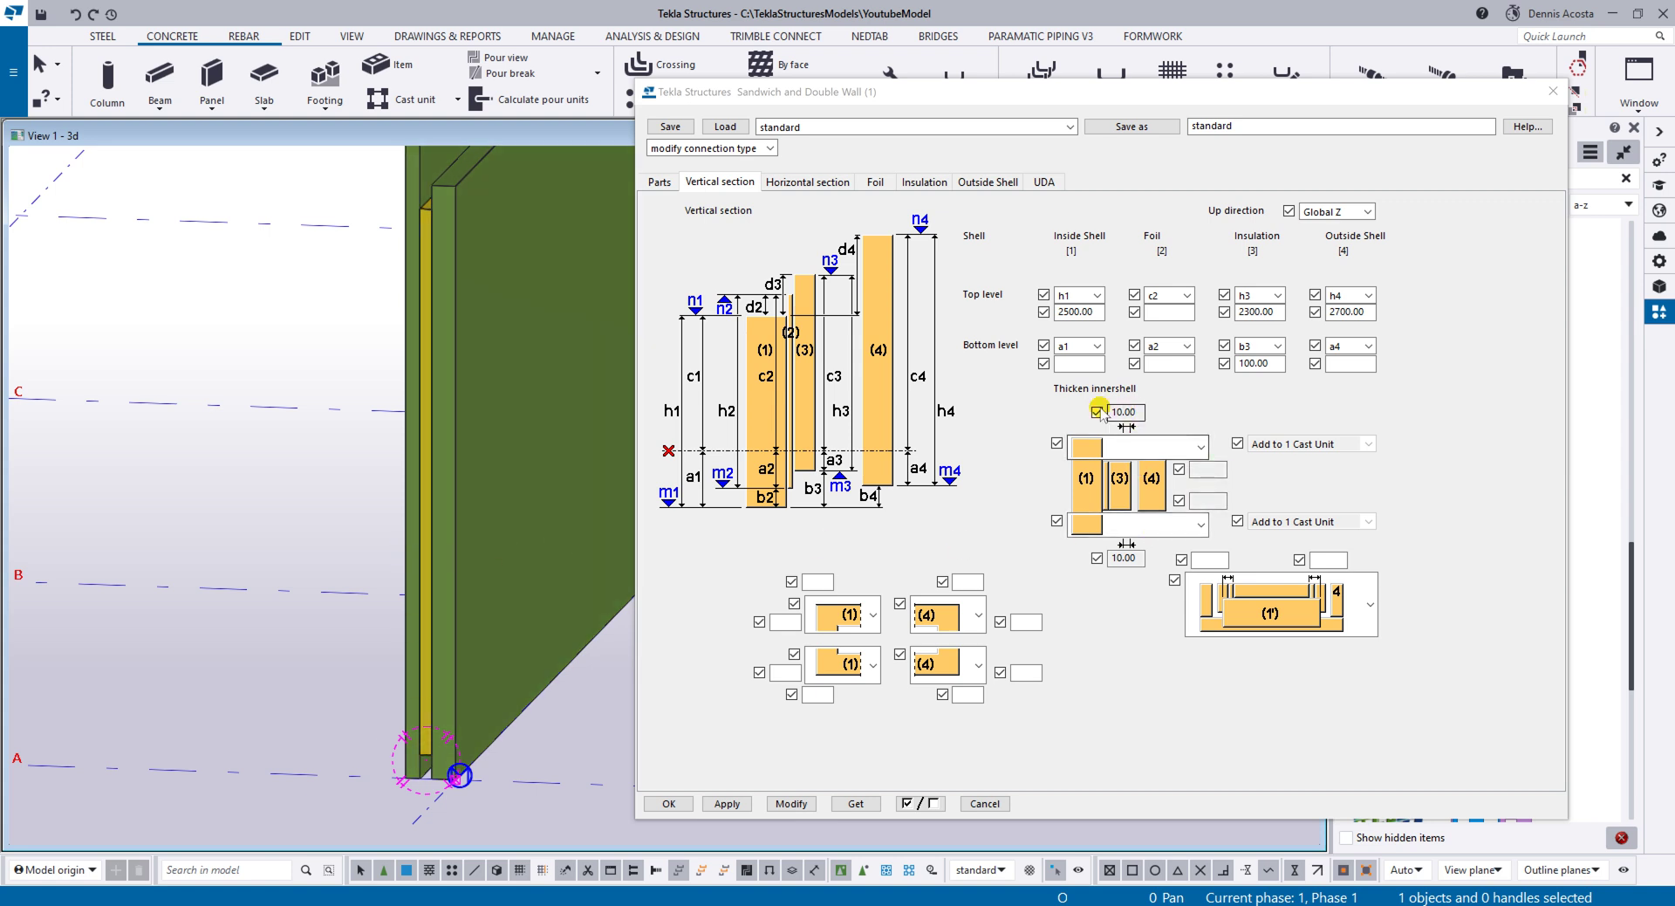
{"action": "scroll", "coordinate": [472, 375], "scroll_direction": "up", "scroll_amount": 3}
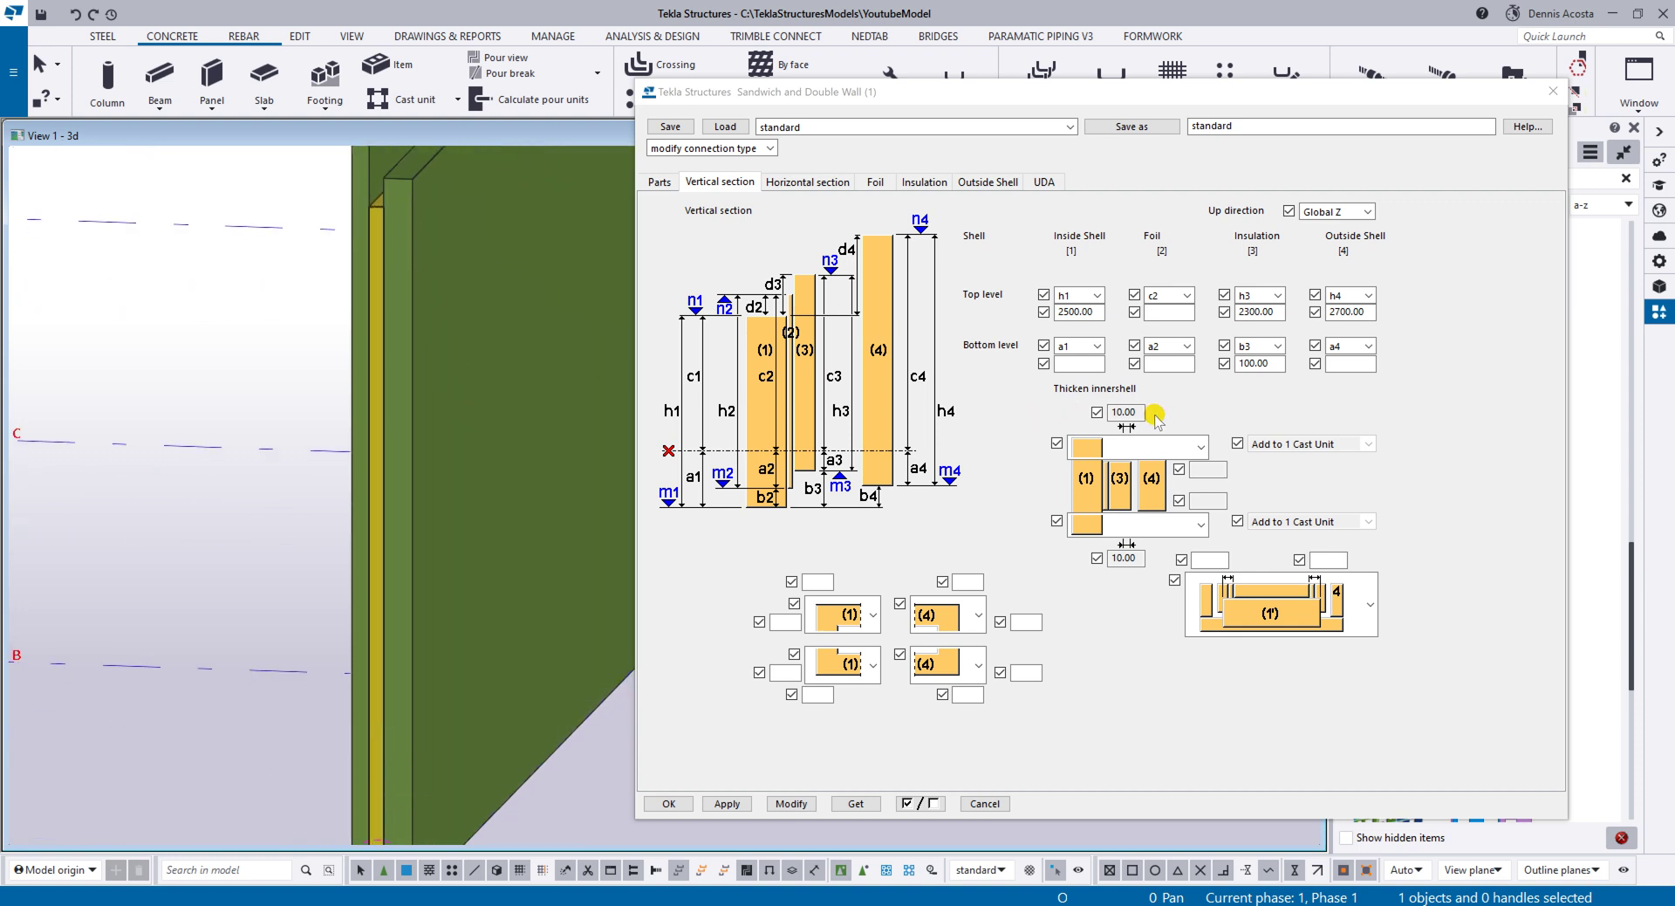
{"action": "left_click", "coordinate": [1202, 447]}
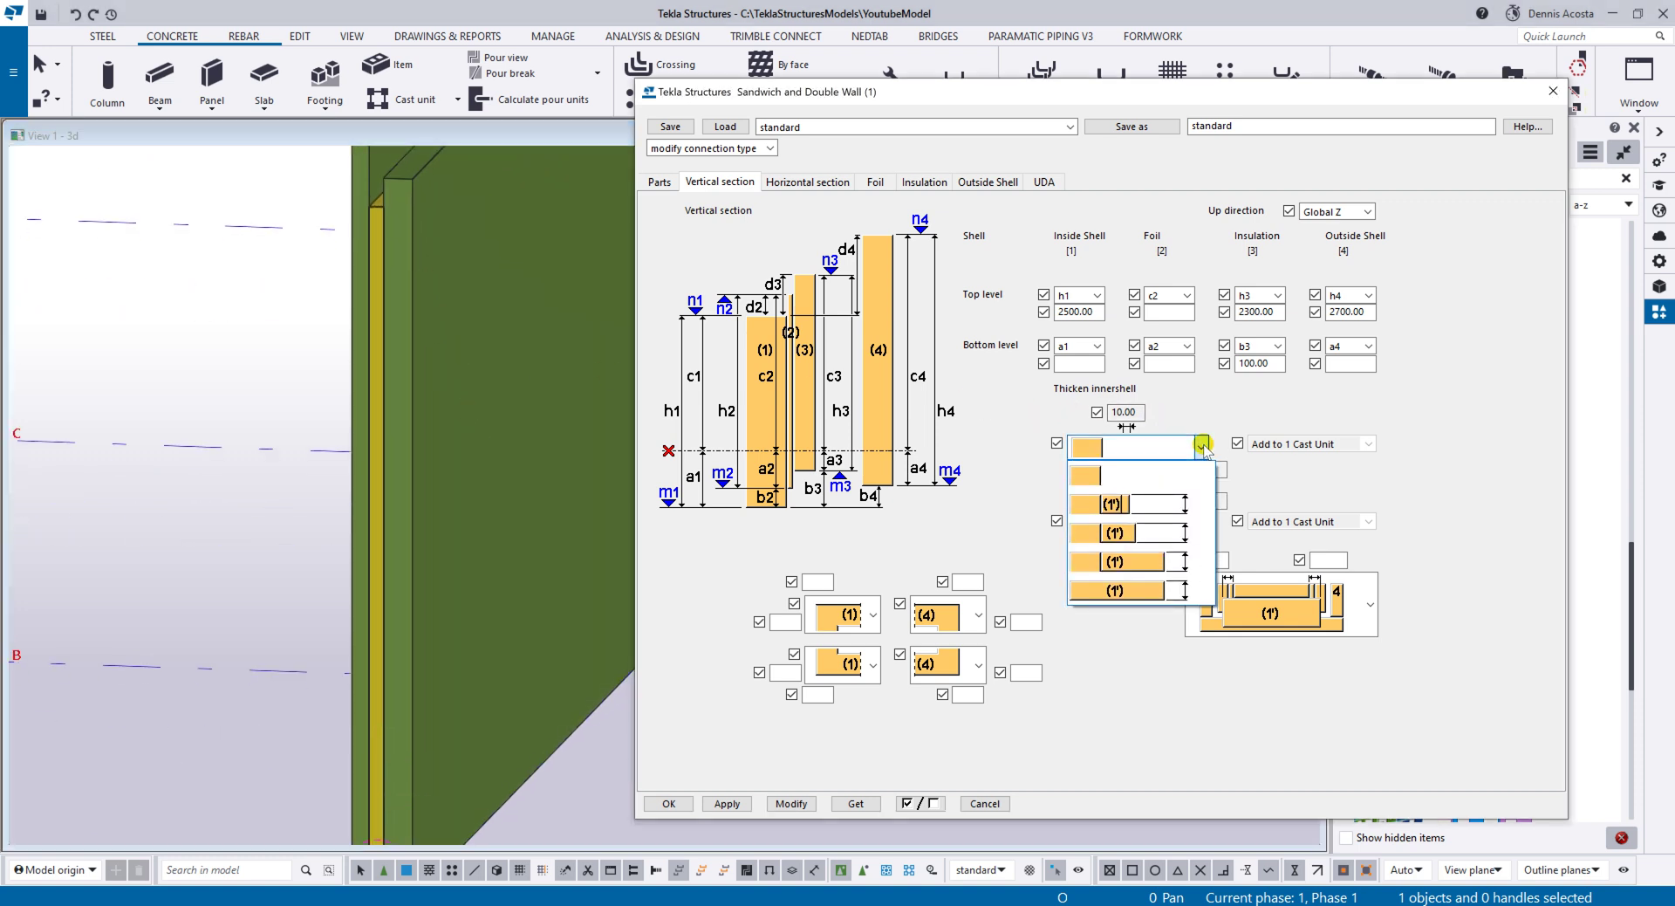
{"action": "left_click", "coordinate": [1149, 505]}
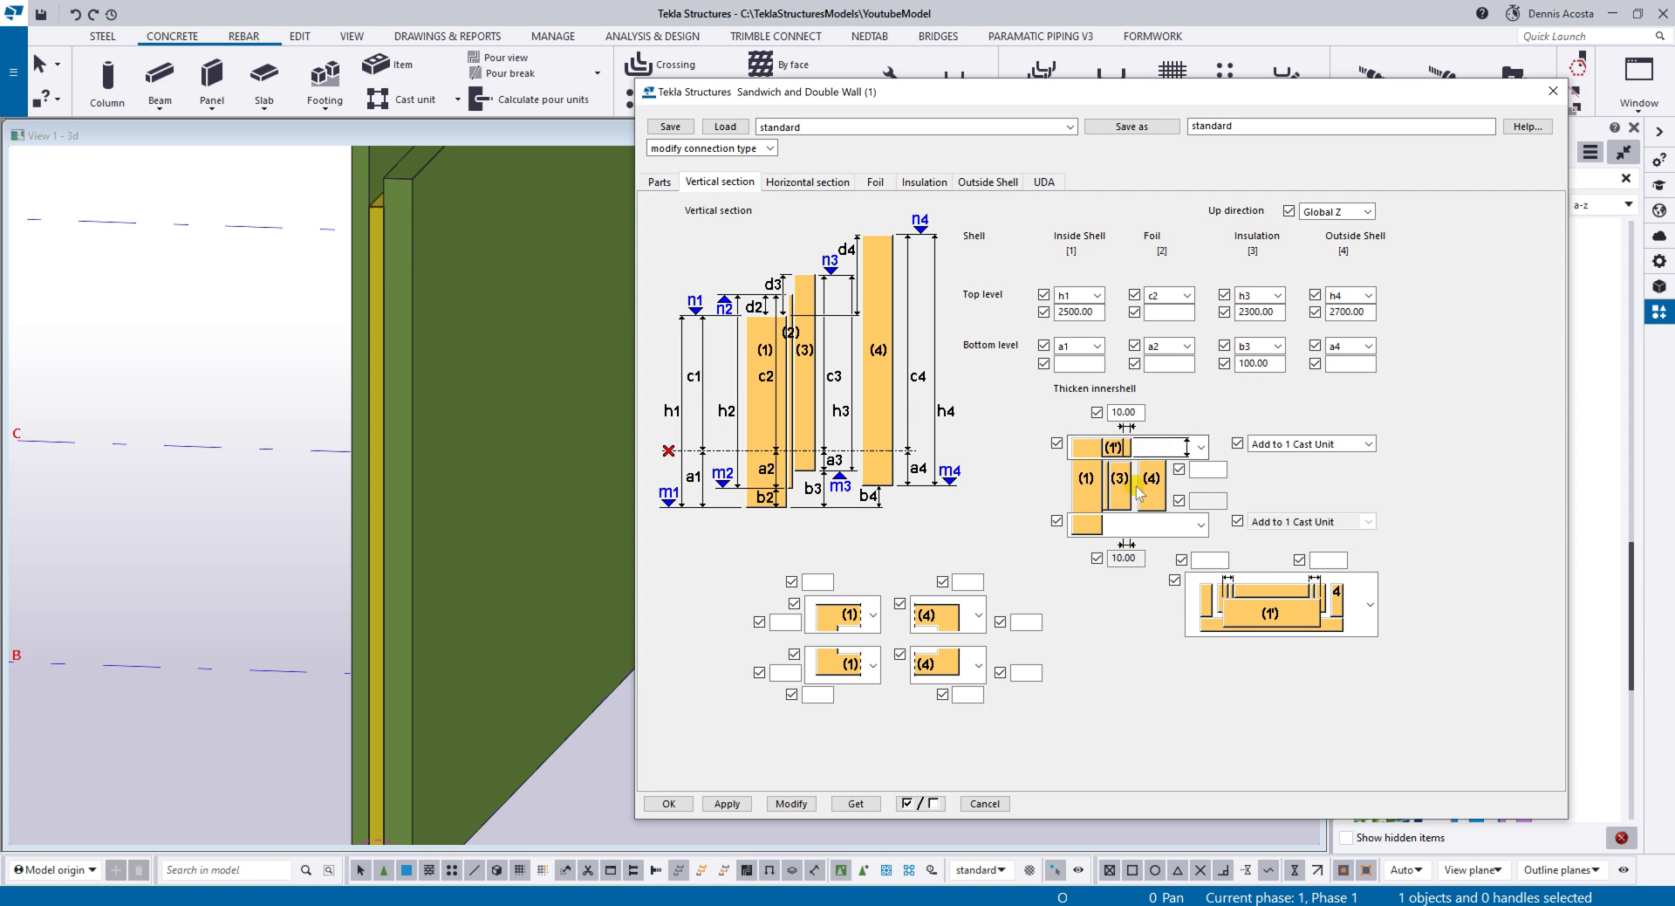
{"action": "left_click", "coordinate": [794, 801]}
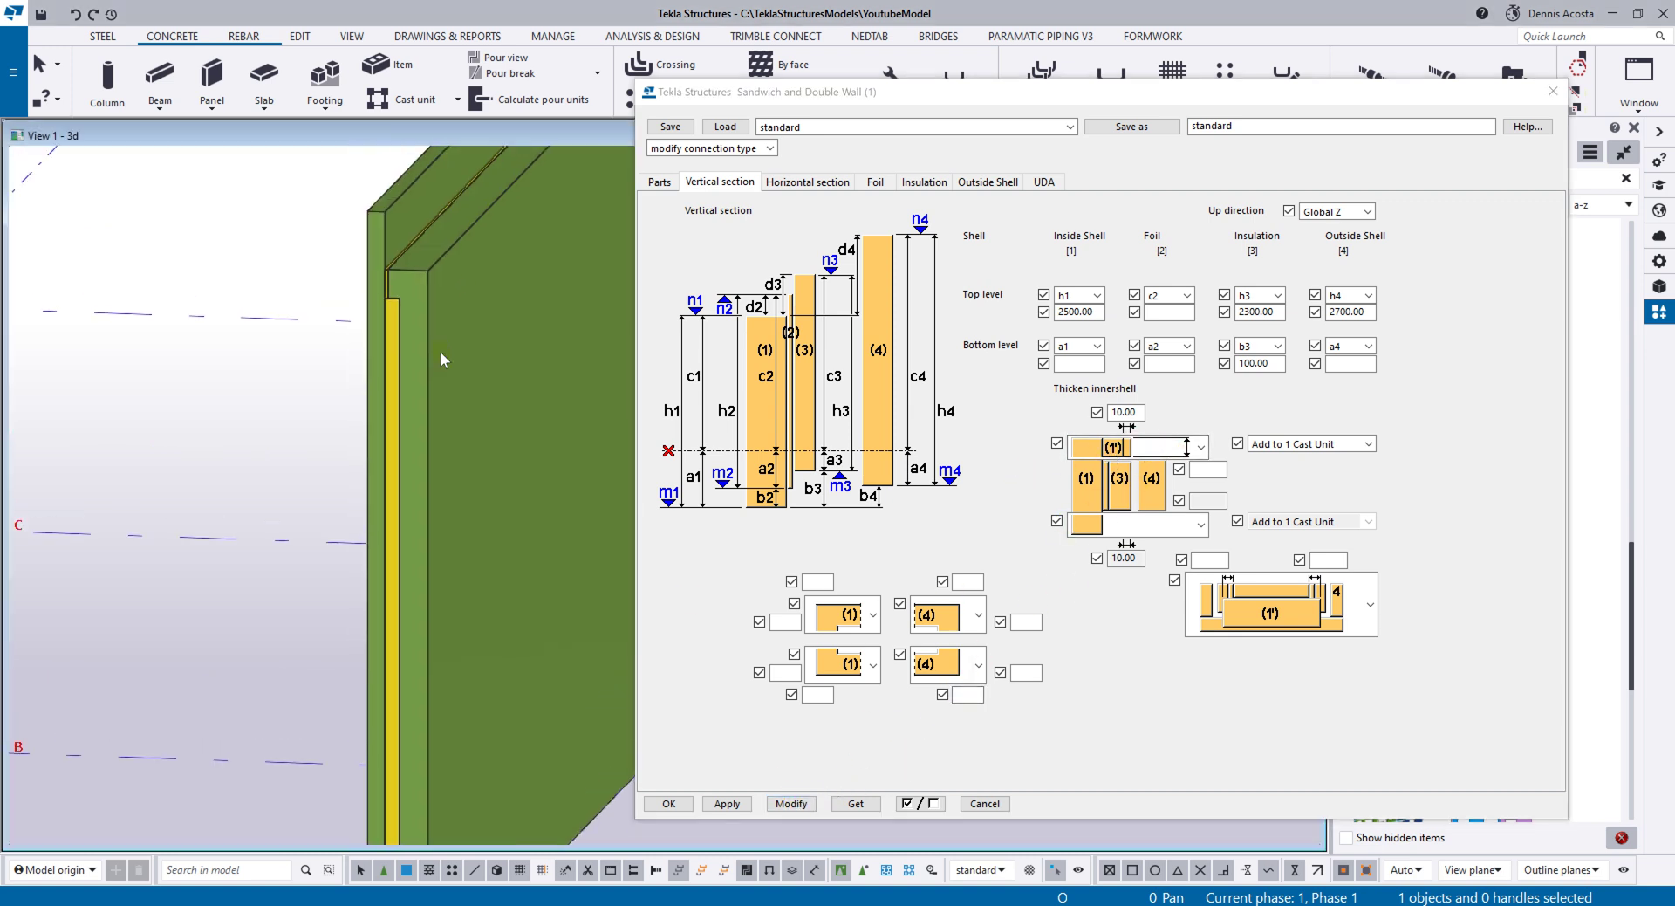
{"action": "scroll", "coordinate": [378, 264], "scroll_direction": "up", "scroll_amount": 5}
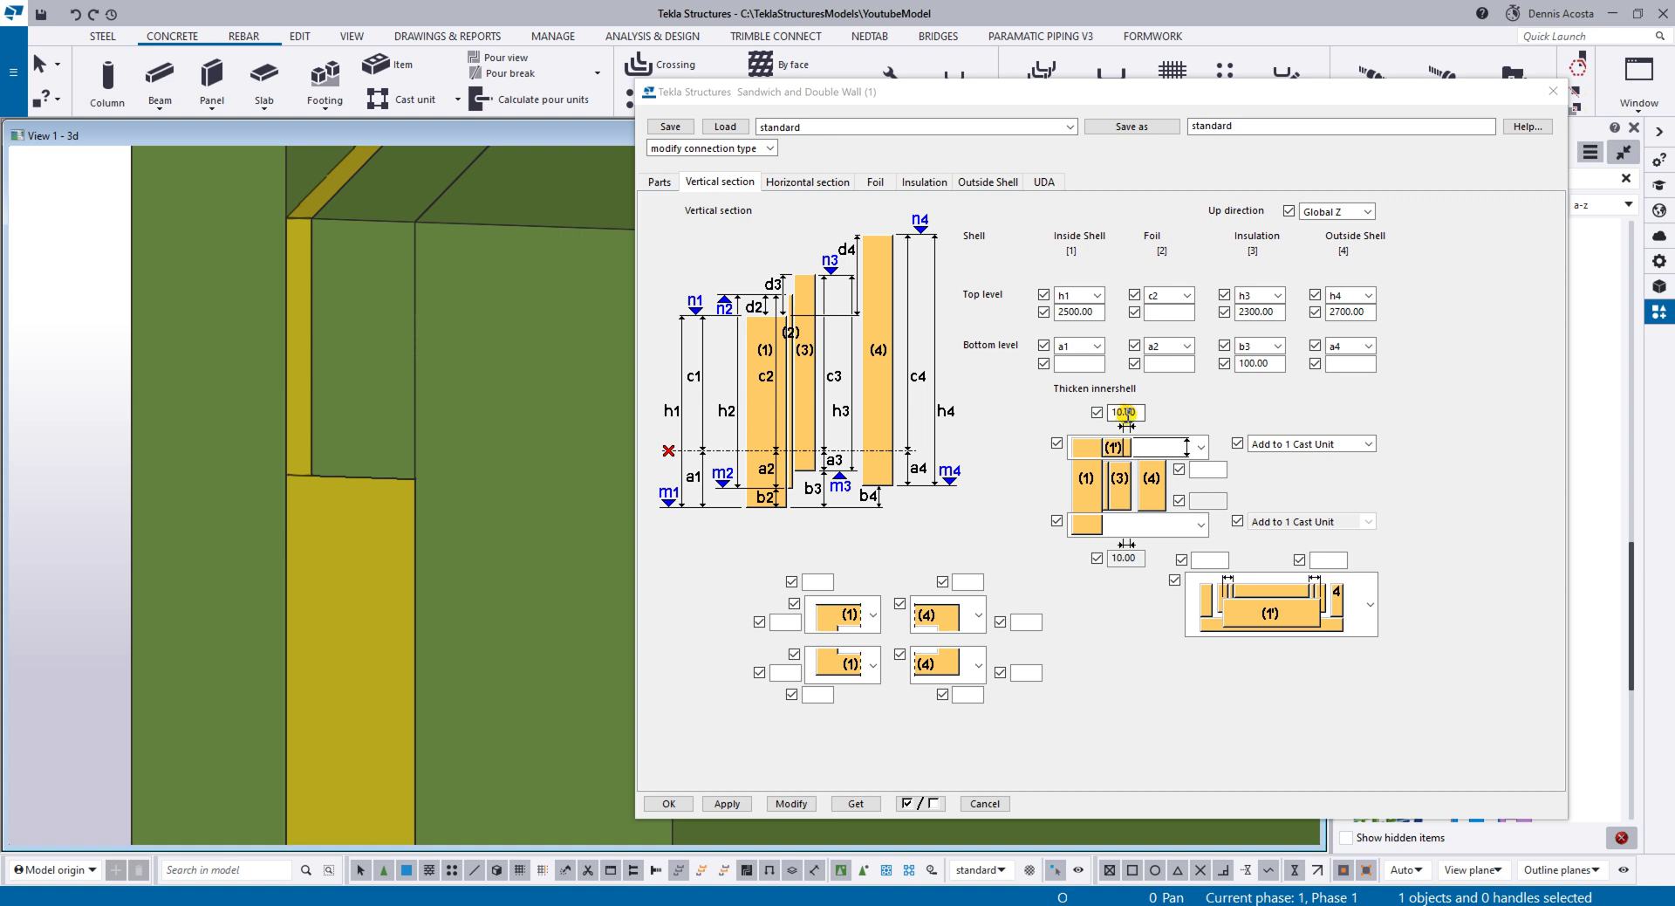
{"action": "middle_click_drag", "start_coordinate": [467, 377], "coordinate": [471, 436]}
{"action": "scroll", "coordinate": [475, 366], "scroll_direction": "down", "scroll_amount": 1}
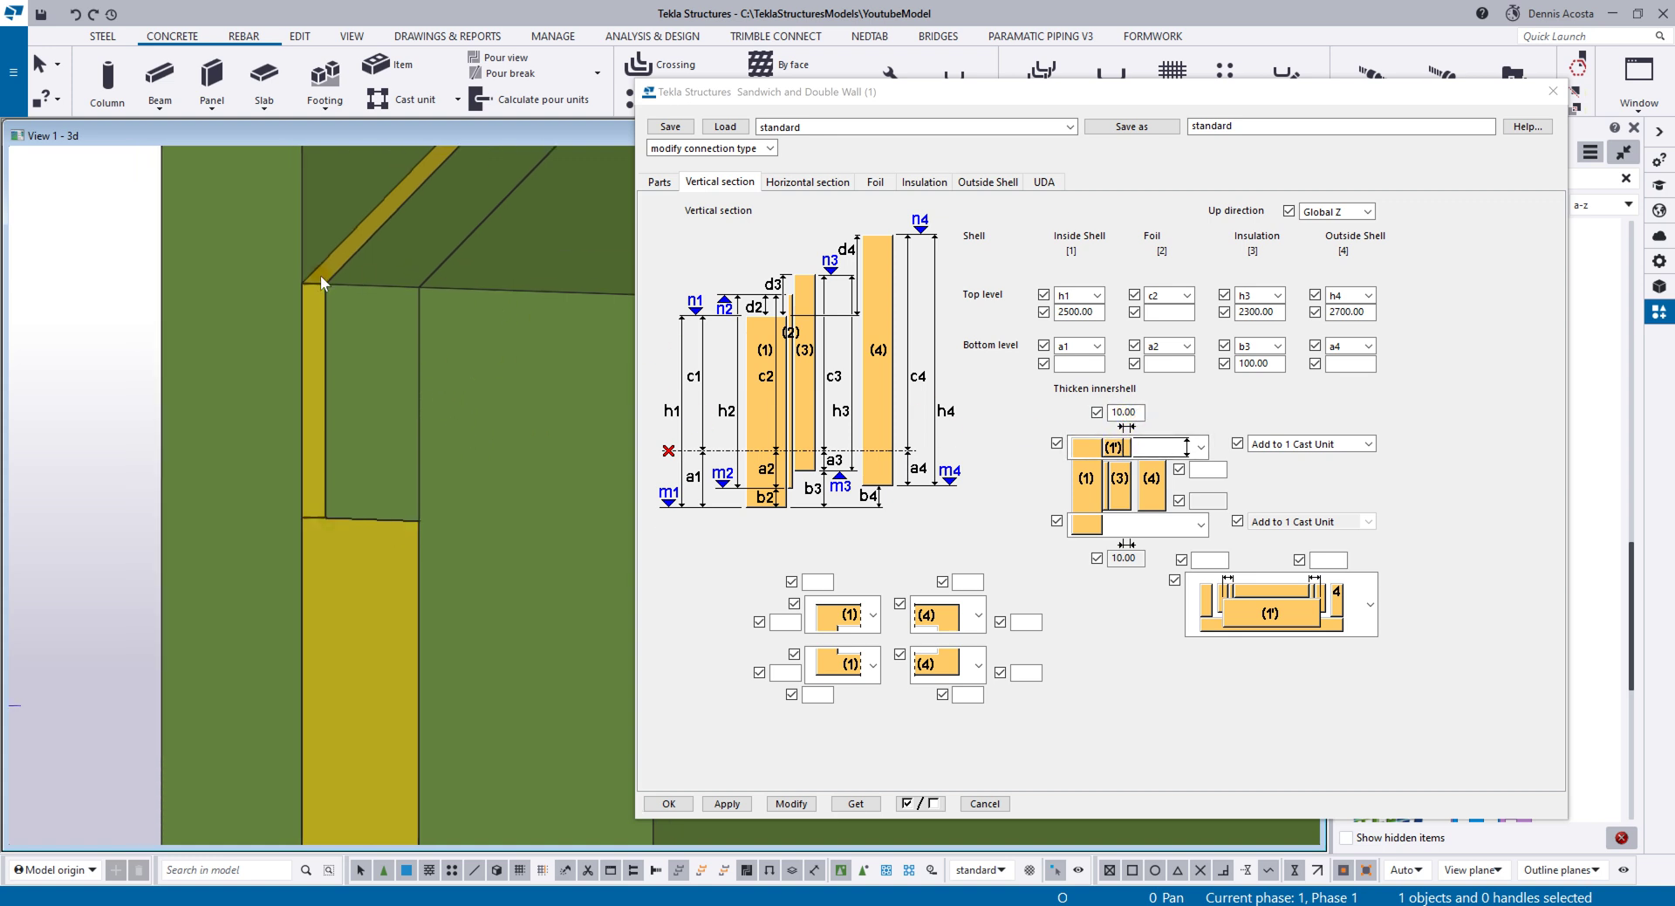
Step: Try the top thickening option without an insulation strip on the wall and restore the option with the strip
{"action": "left_click", "coordinate": [1202, 448]}
{"action": "left_click", "coordinate": [1135, 533]}
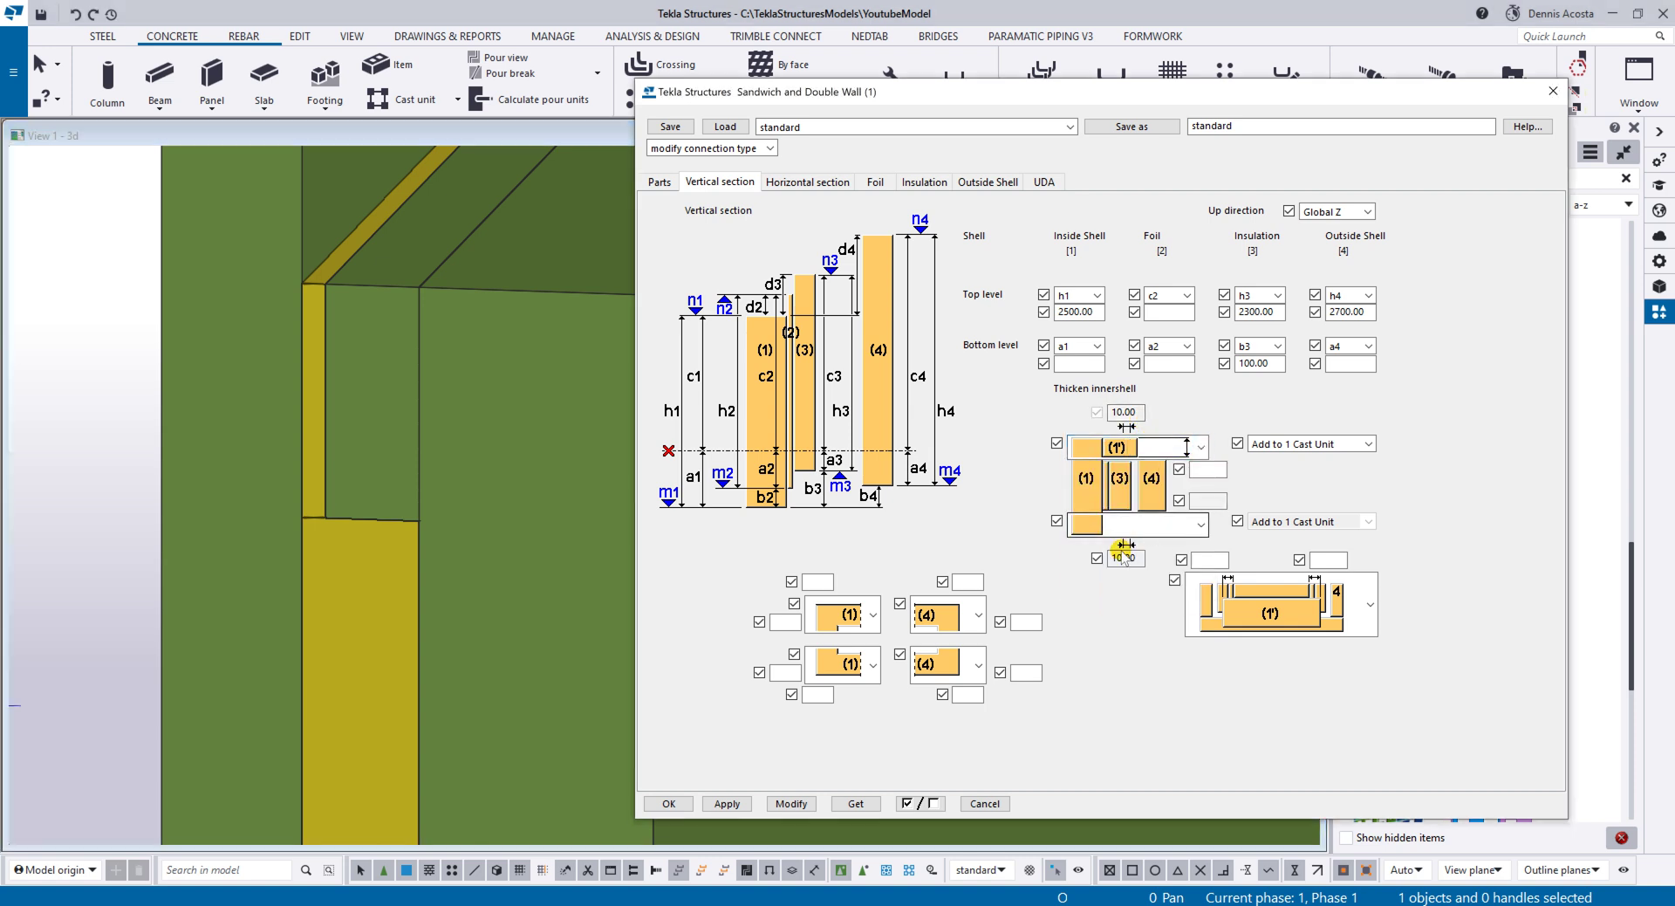
{"action": "left_click", "coordinate": [790, 803]}
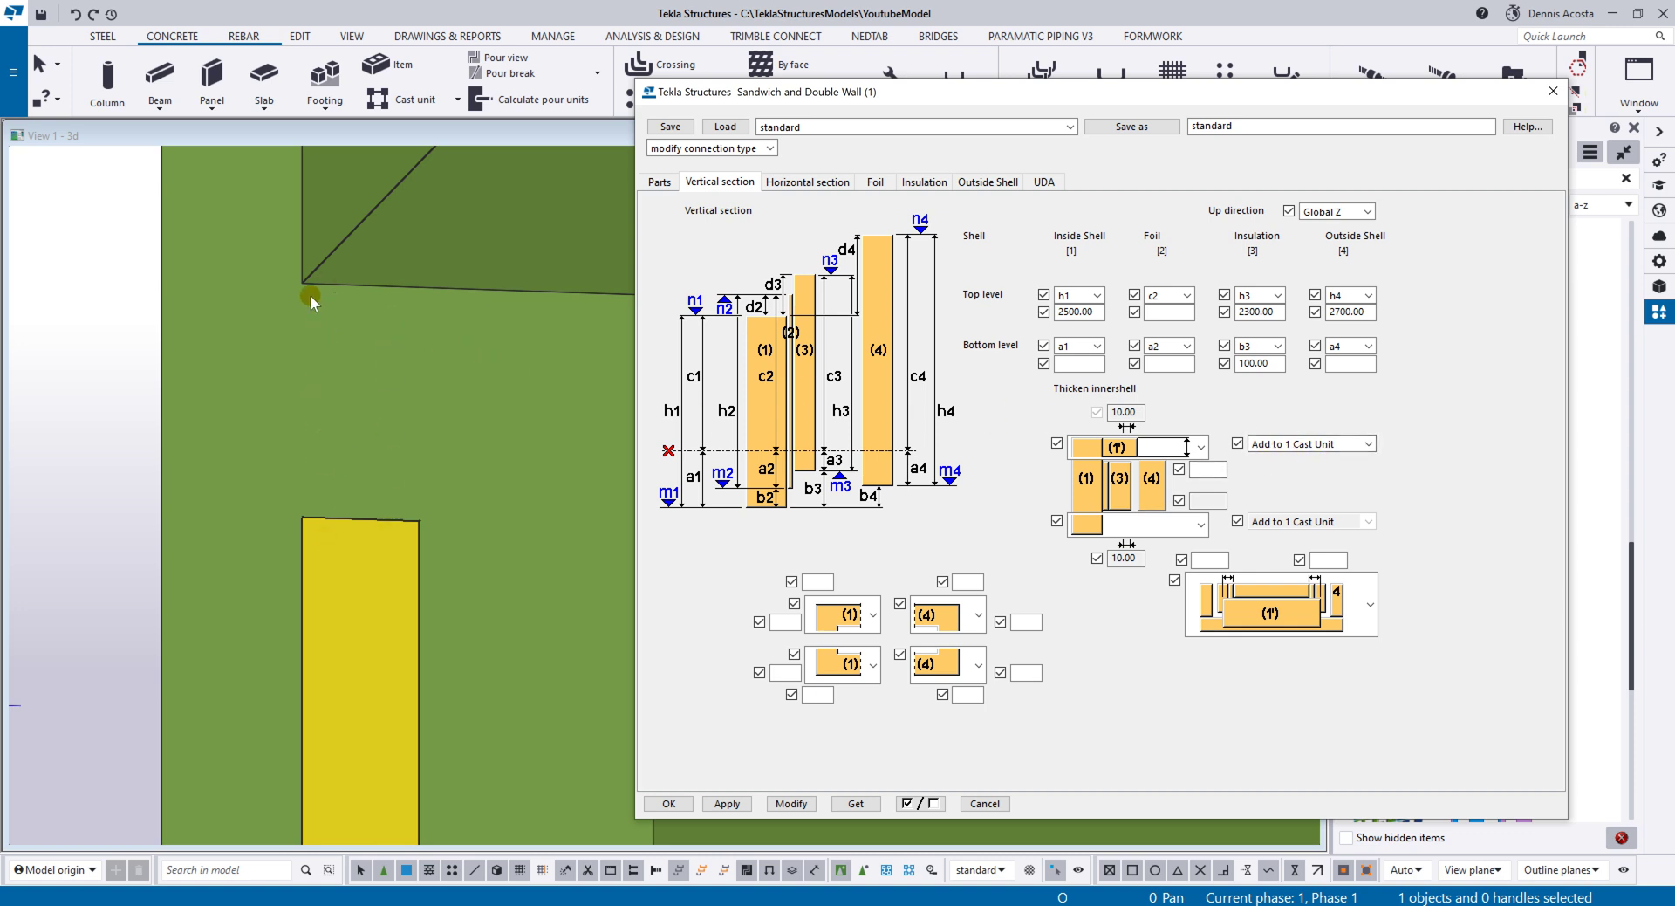
{"action": "left_click", "coordinate": [1169, 447]}
{"action": "left_click", "coordinate": [1135, 504]}
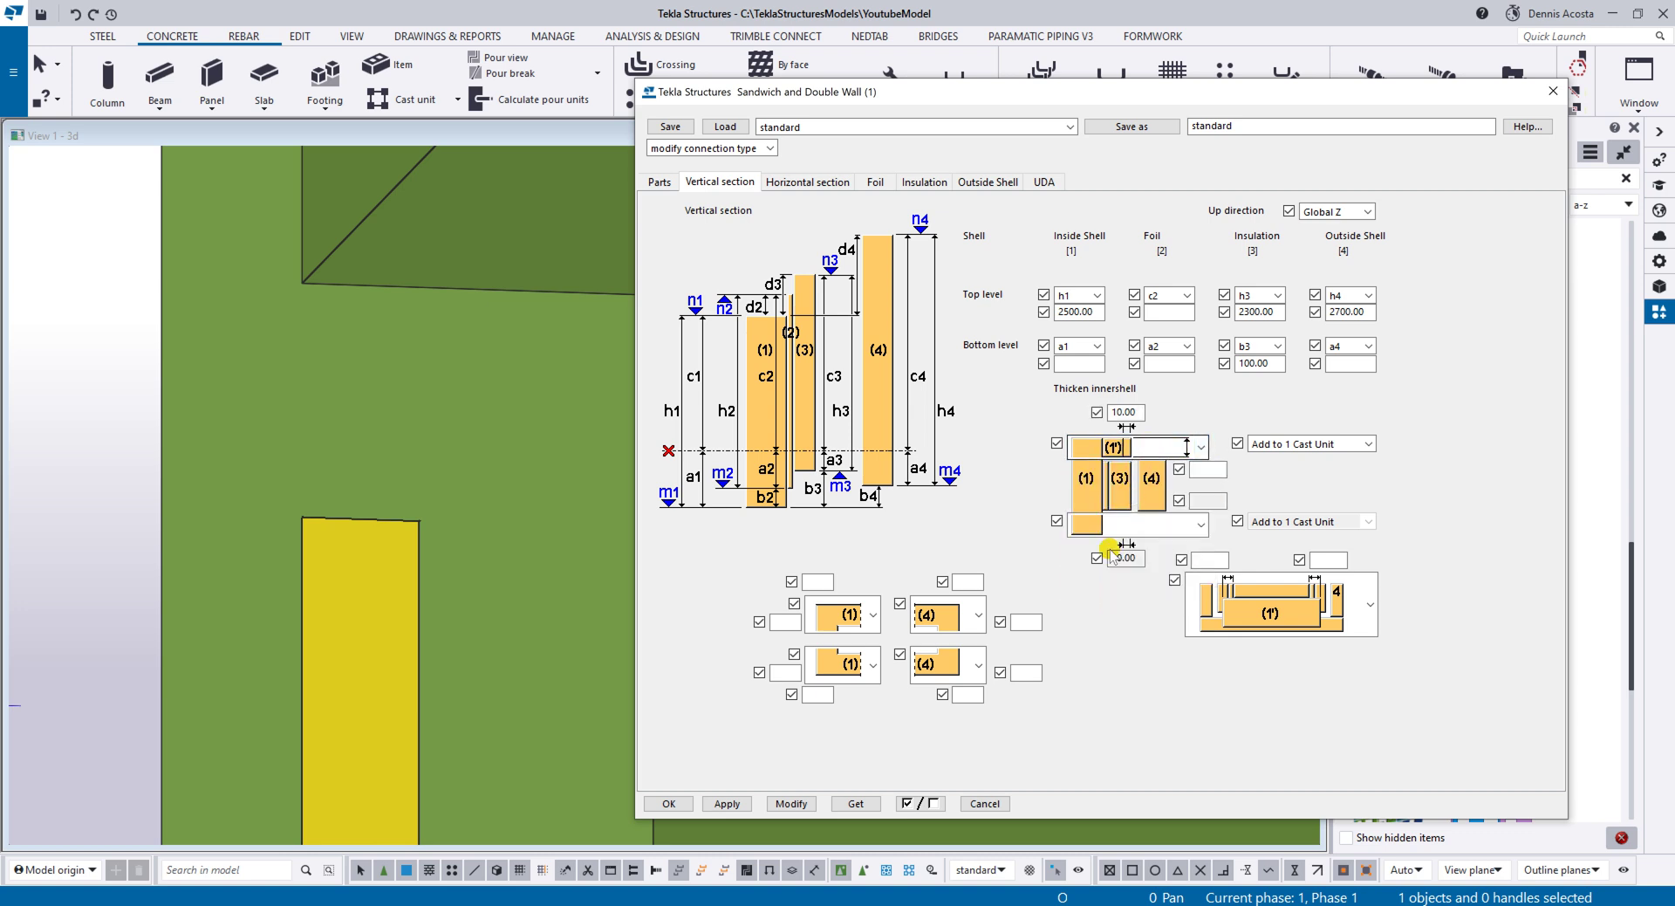
{"action": "left_click", "coordinate": [792, 803]}
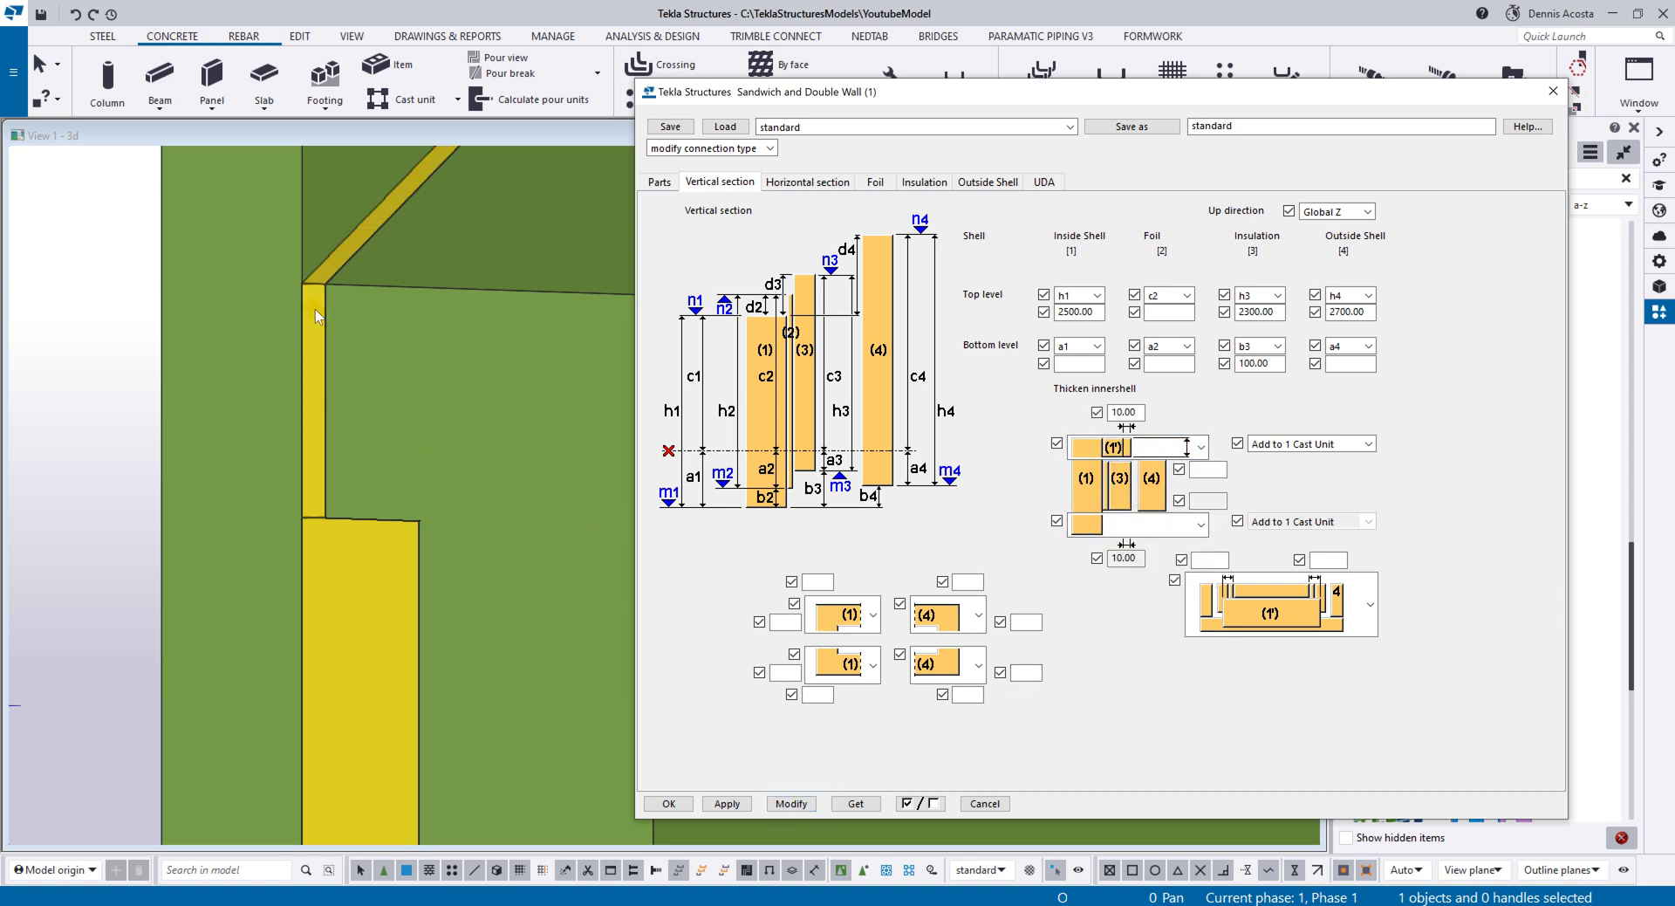
Step: Thicken the inside shell at the bottom with the matching option that keeps an insulation strip, and modify the wall
{"action": "scroll", "coordinate": [464, 418], "scroll_direction": "down", "scroll_amount": 2}
{"action": "middle_click_drag", "start_coordinate": [464, 418], "coordinate": [515, 244]}
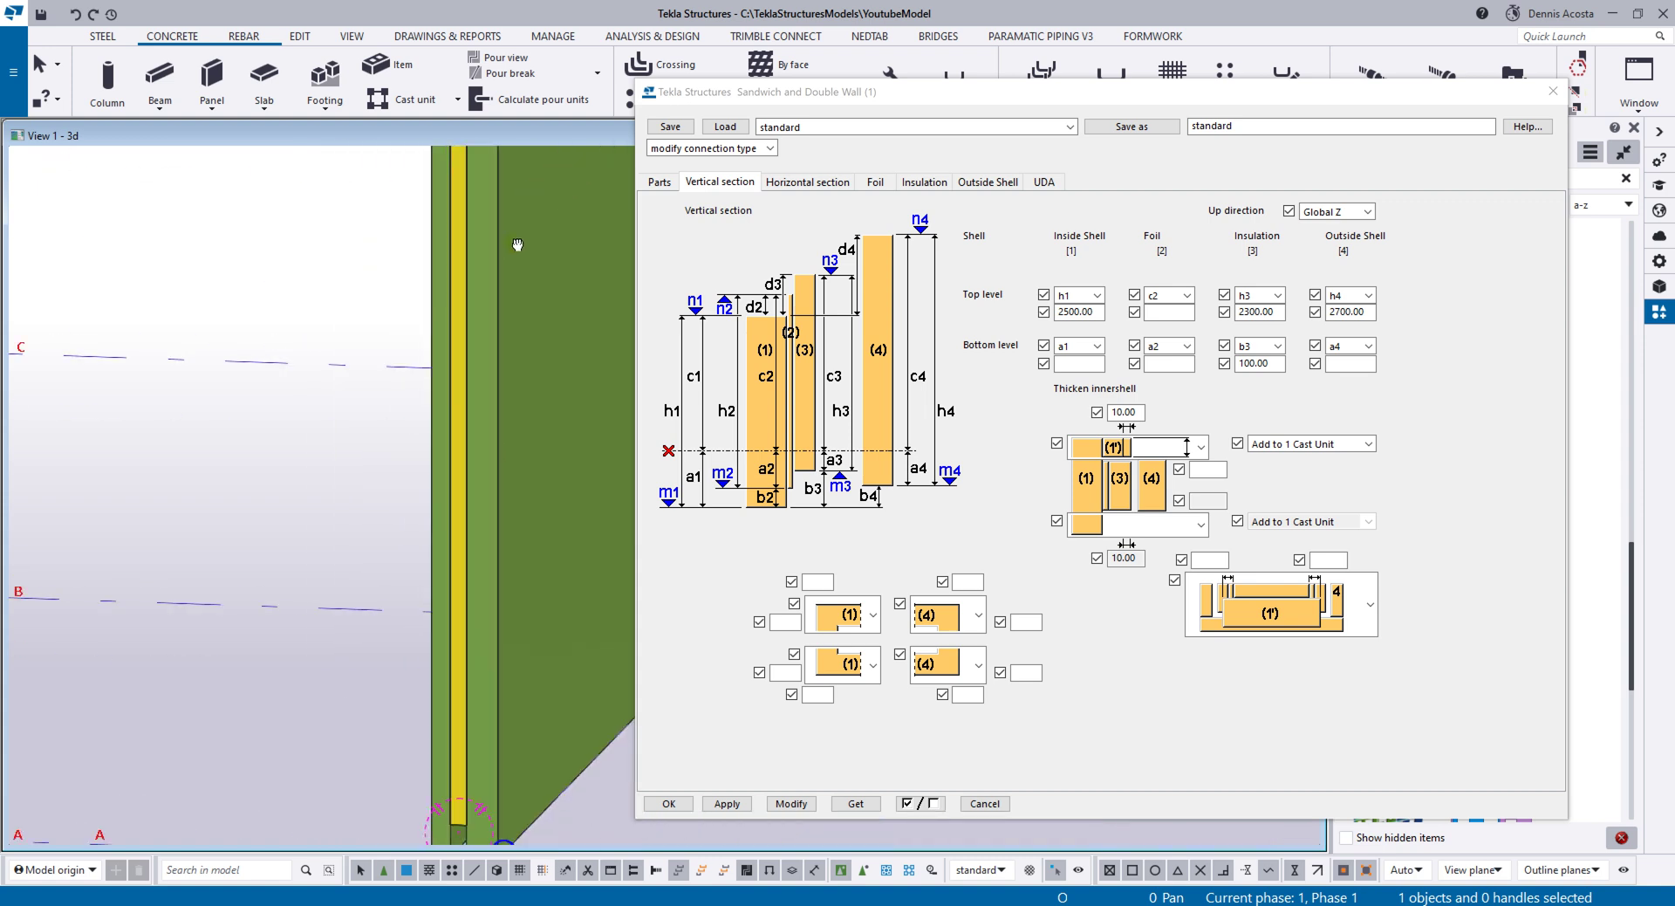
{"action": "middle_click_drag", "start_coordinate": [524, 593], "coordinate": [532, 340]}
{"action": "scroll", "coordinate": [505, 497], "scroll_direction": "up", "scroll_amount": 5}
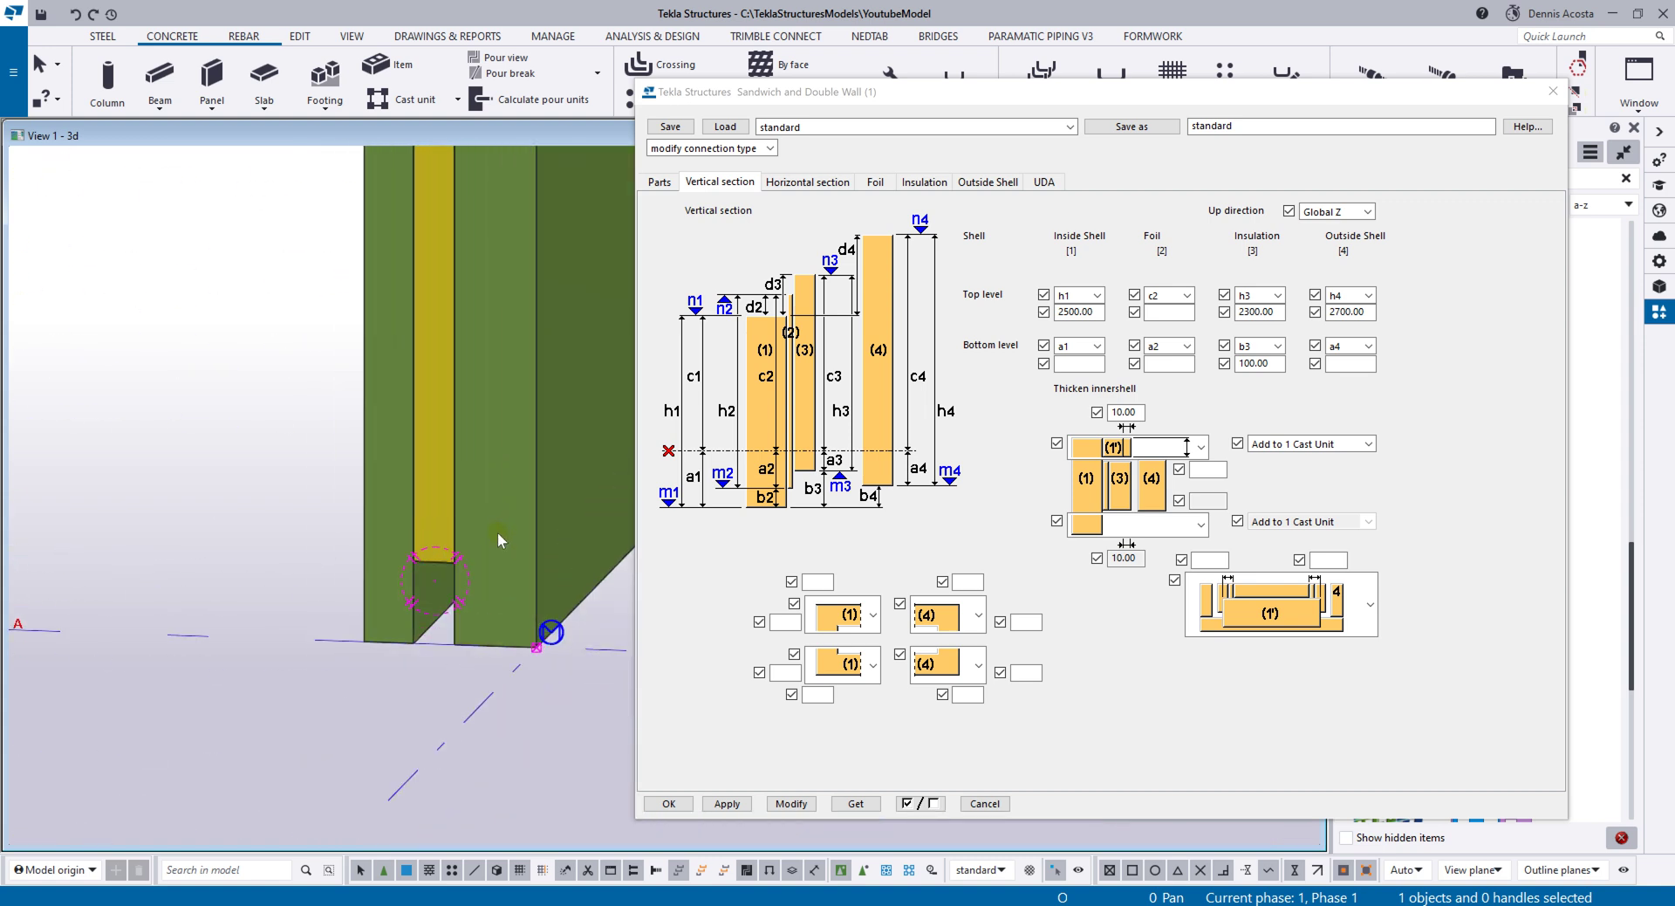
{"action": "left_click", "coordinate": [1192, 524]}
{"action": "left_click", "coordinate": [1118, 587]}
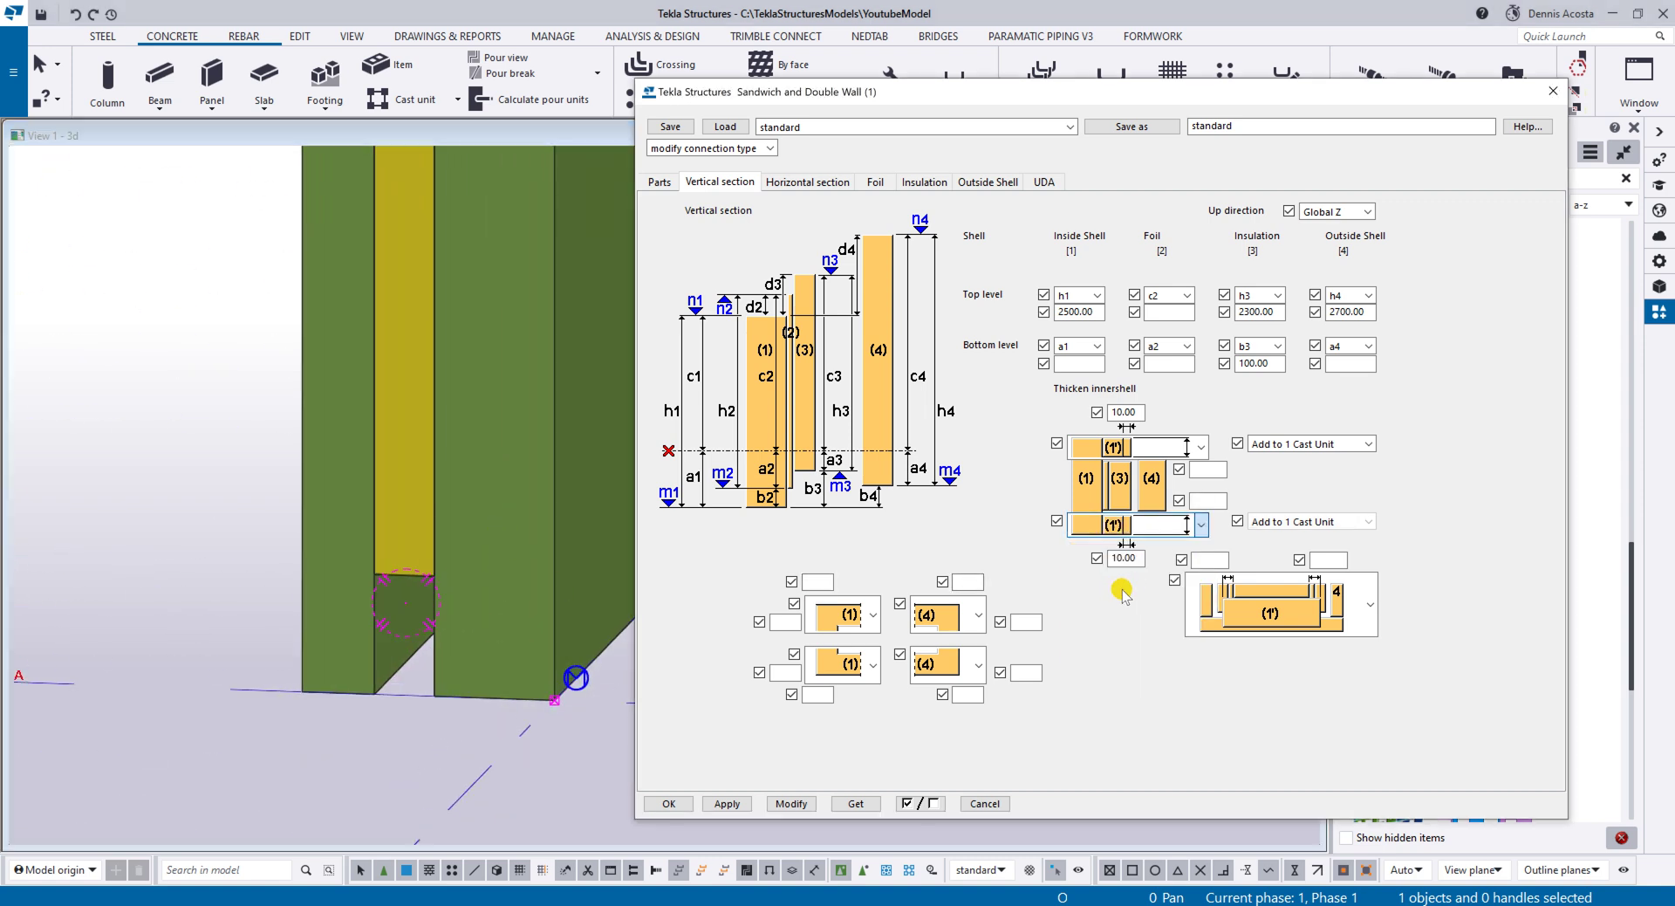
{"action": "left_click", "coordinate": [791, 802]}
{"action": "scroll", "coordinate": [401, 631], "scroll_direction": "down", "scroll_amount": 4}
{"action": "middle_click_drag", "start_coordinate": [403, 640], "coordinate": [426, 459], "text": "ctrl"}
{"action": "middle_click_drag", "start_coordinate": [433, 384], "coordinate": [371, 375], "text": "ctrl"}
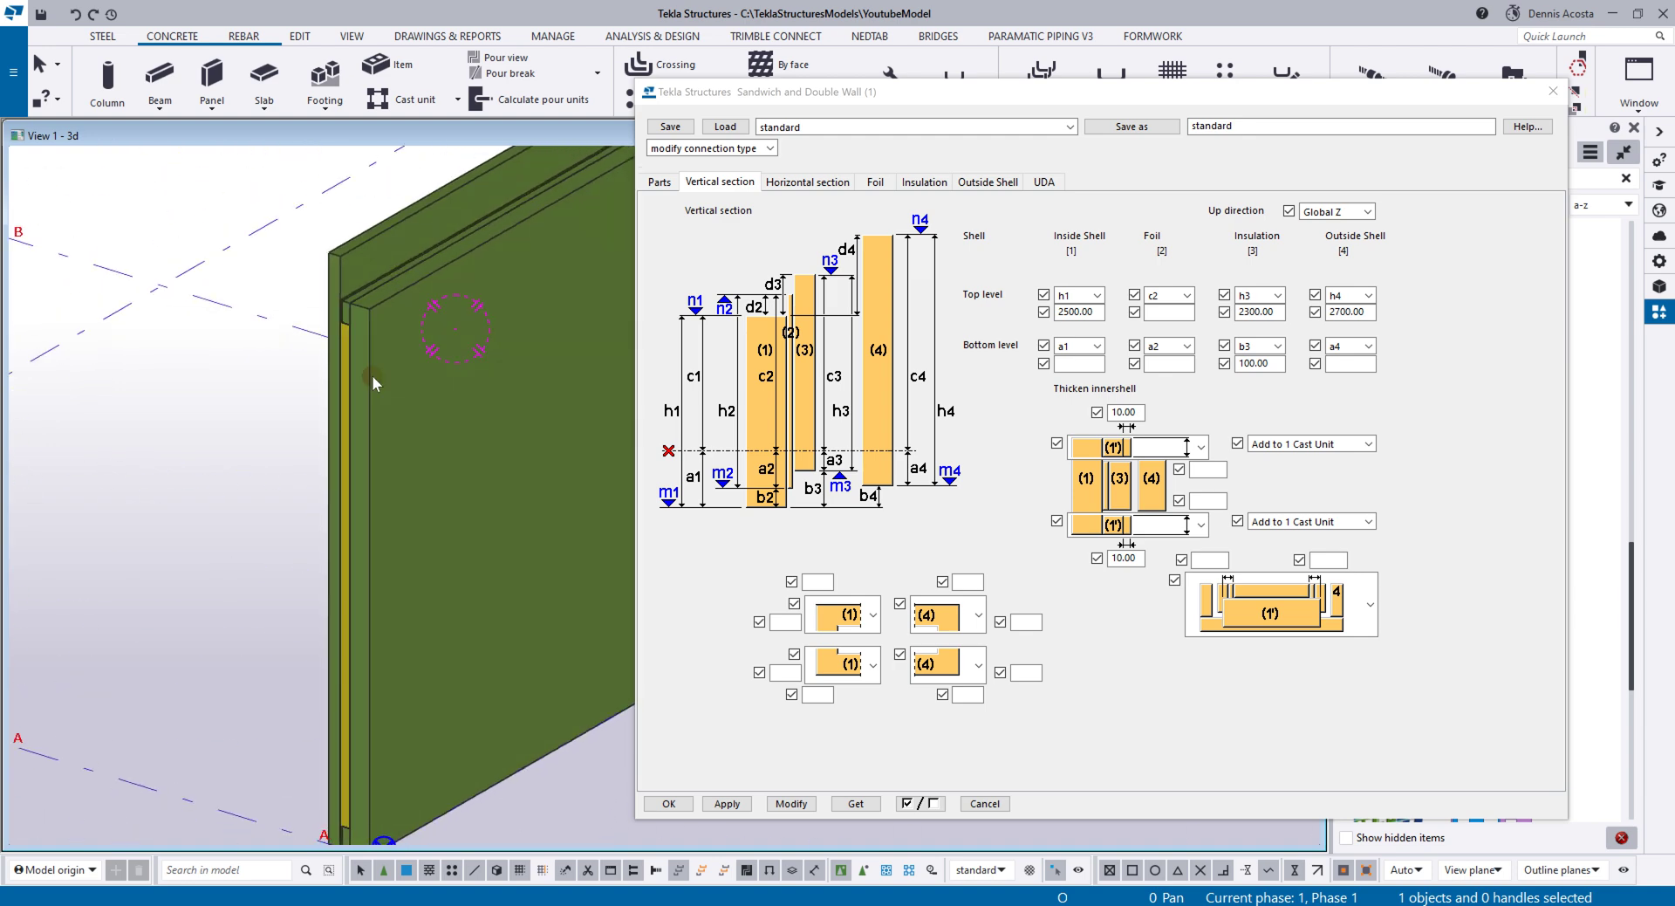
Step: In the horizontal section settings, choose the first wall end's detail with a mitred inside shell return covering the insulation, and modify the wall
{"action": "left_click", "coordinate": [811, 184]}
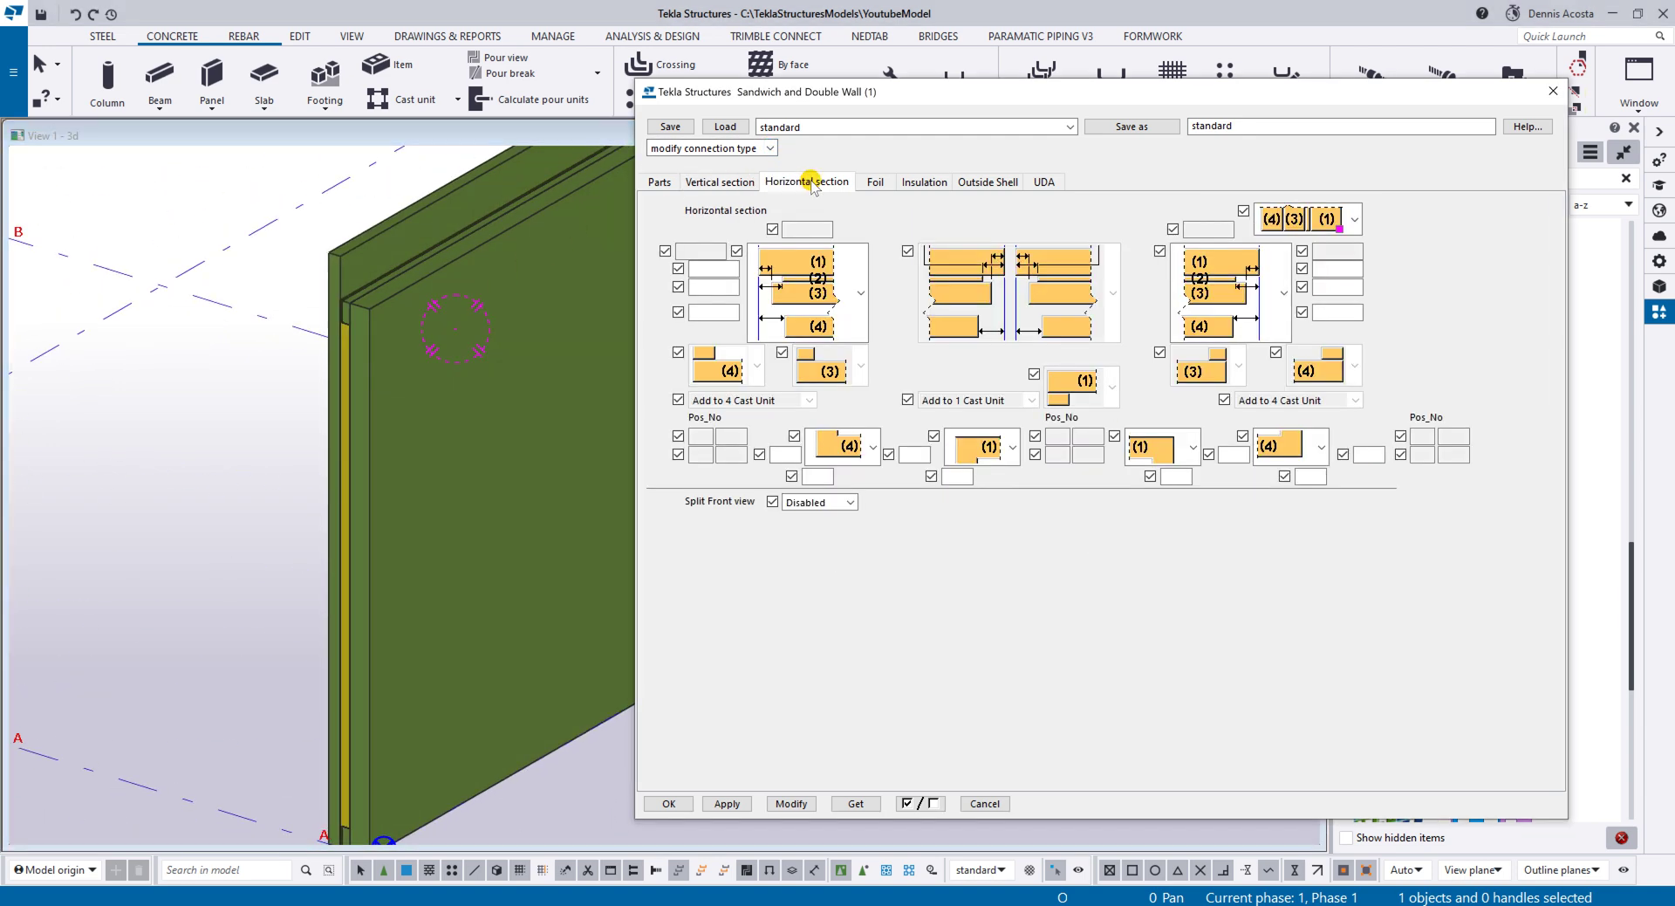
{"action": "left_click", "coordinate": [864, 284]}
{"action": "left_click_drag", "start_coordinate": [867, 384], "coordinate": [849, 498]}
{"action": "left_click", "coordinate": [849, 502]}
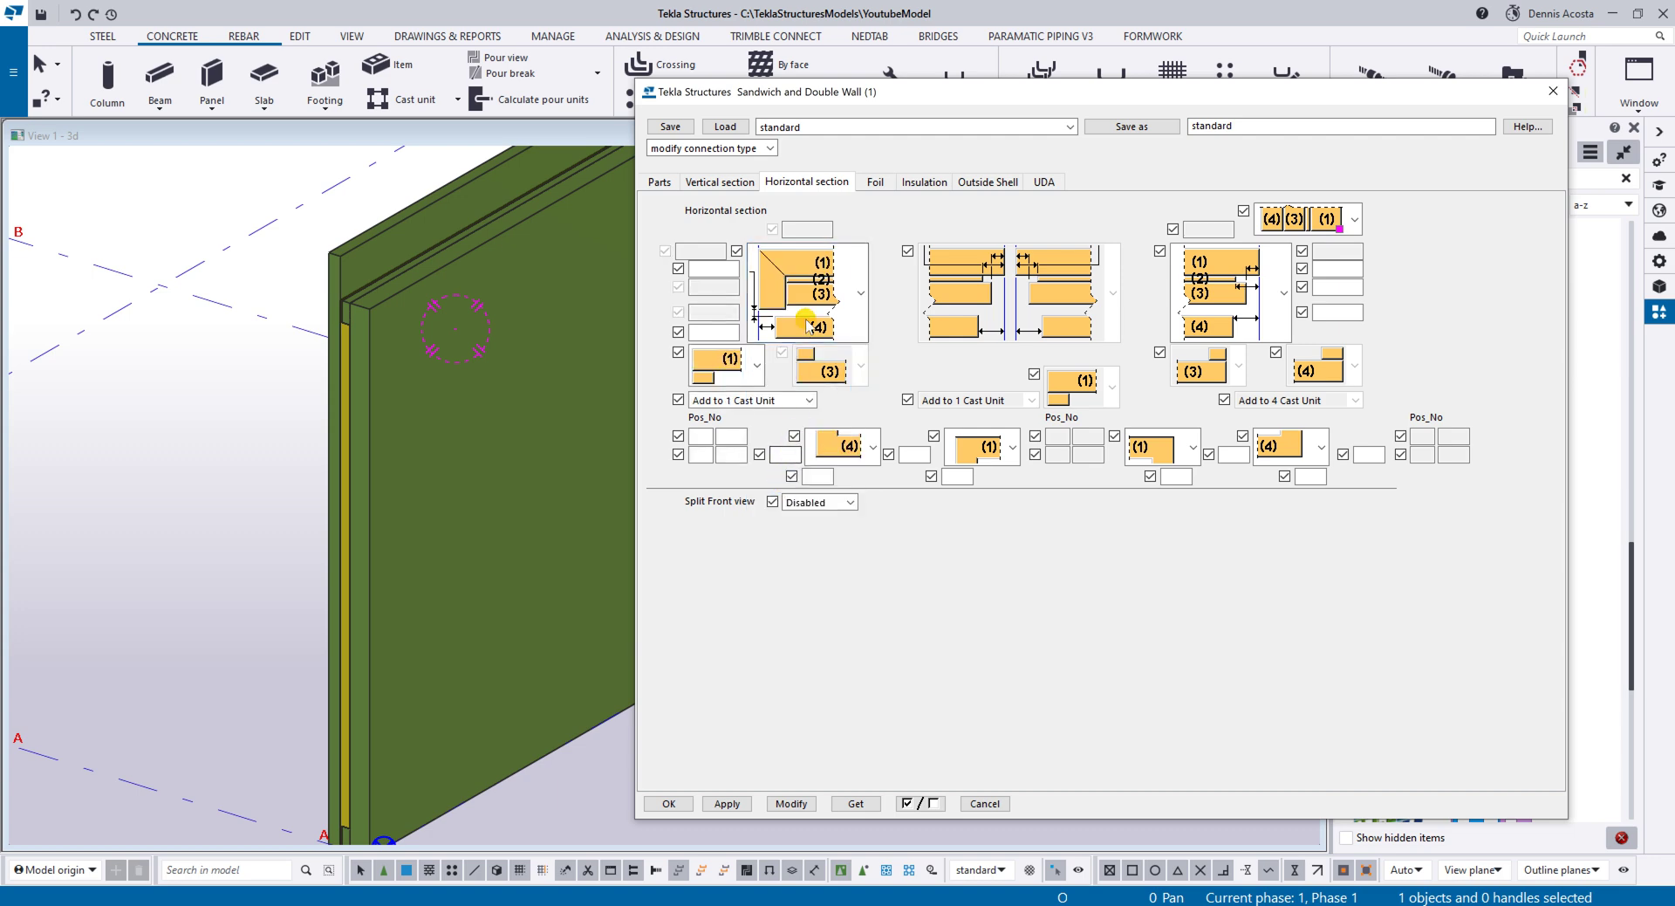
{"action": "left_click", "coordinate": [785, 809]}
Step: Set the gap between the inside shell return and the outside shell to 10 at the first wall end and modify the wall
{"action": "scroll", "coordinate": [388, 370], "scroll_direction": "down", "scroll_amount": 4}
{"action": "middle_click_drag", "start_coordinate": [480, 334], "coordinate": [285, 407]}
{"action": "scroll", "coordinate": [474, 251], "scroll_direction": "up", "scroll_amount": 2}
{"action": "scroll", "coordinate": [474, 250], "scroll_direction": "up", "scroll_amount": 2}
{"action": "middle_click_drag", "start_coordinate": [415, 320], "coordinate": [74, 328], "text": "ctrl"}
{"action": "scroll", "coordinate": [426, 266], "scroll_direction": "up", "scroll_amount": 3}
{"action": "scroll", "coordinate": [454, 308], "scroll_direction": "up", "scroll_amount": 1}
{"action": "middle_click_drag", "start_coordinate": [412, 294], "coordinate": [262, 319], "text": "ctrl"}
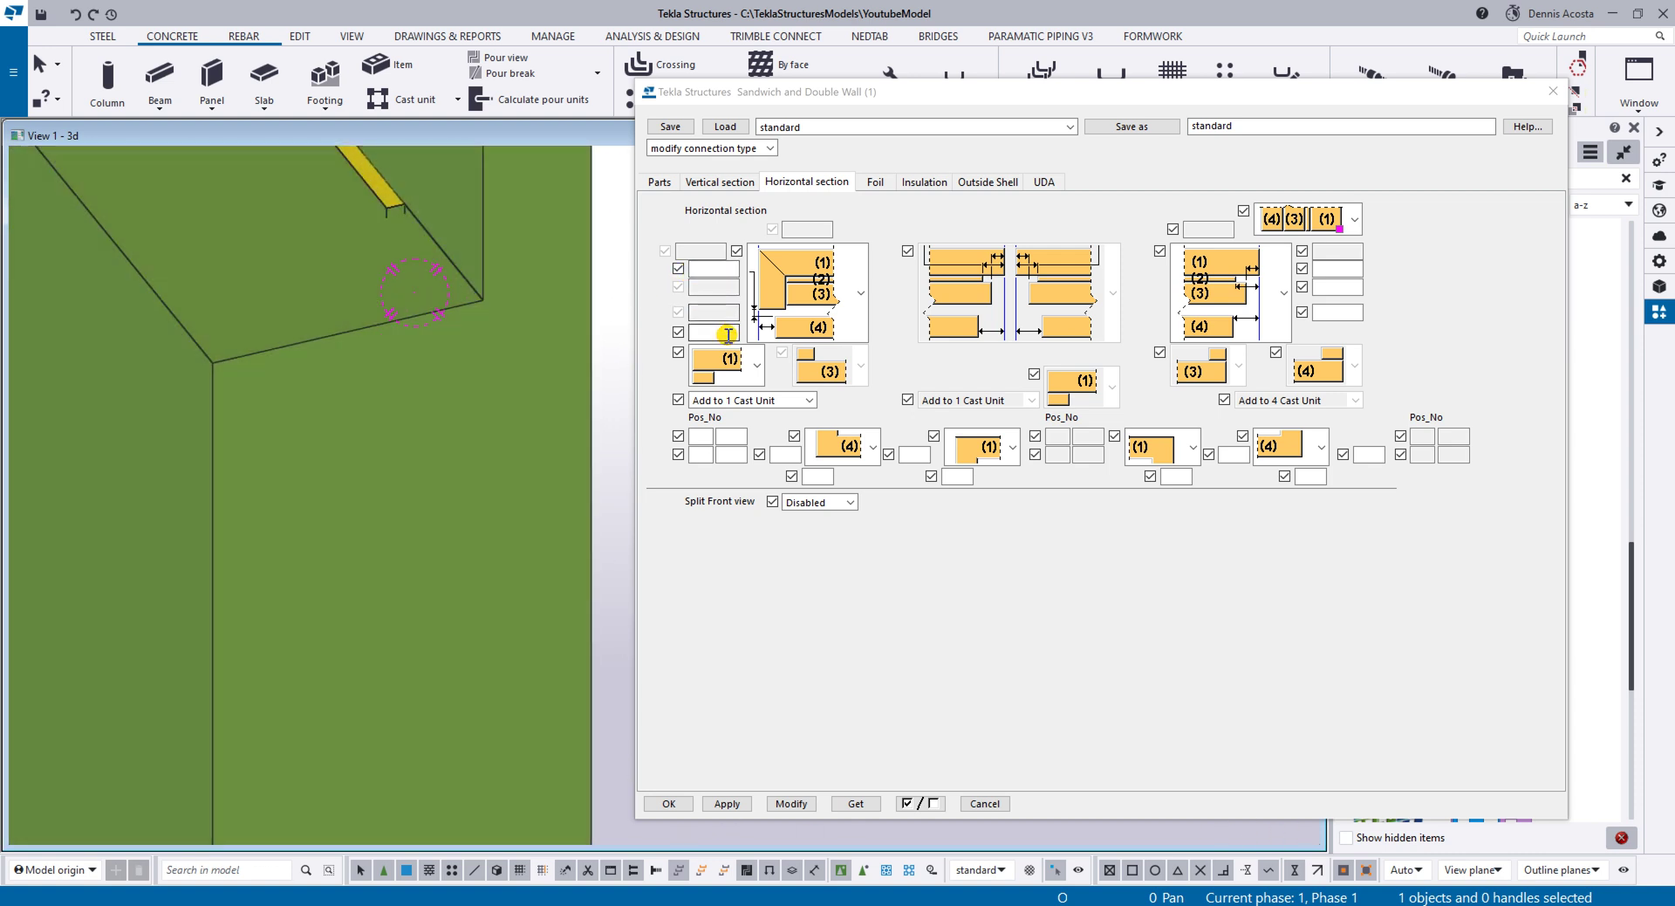
{"action": "left_click", "coordinate": [726, 270]}
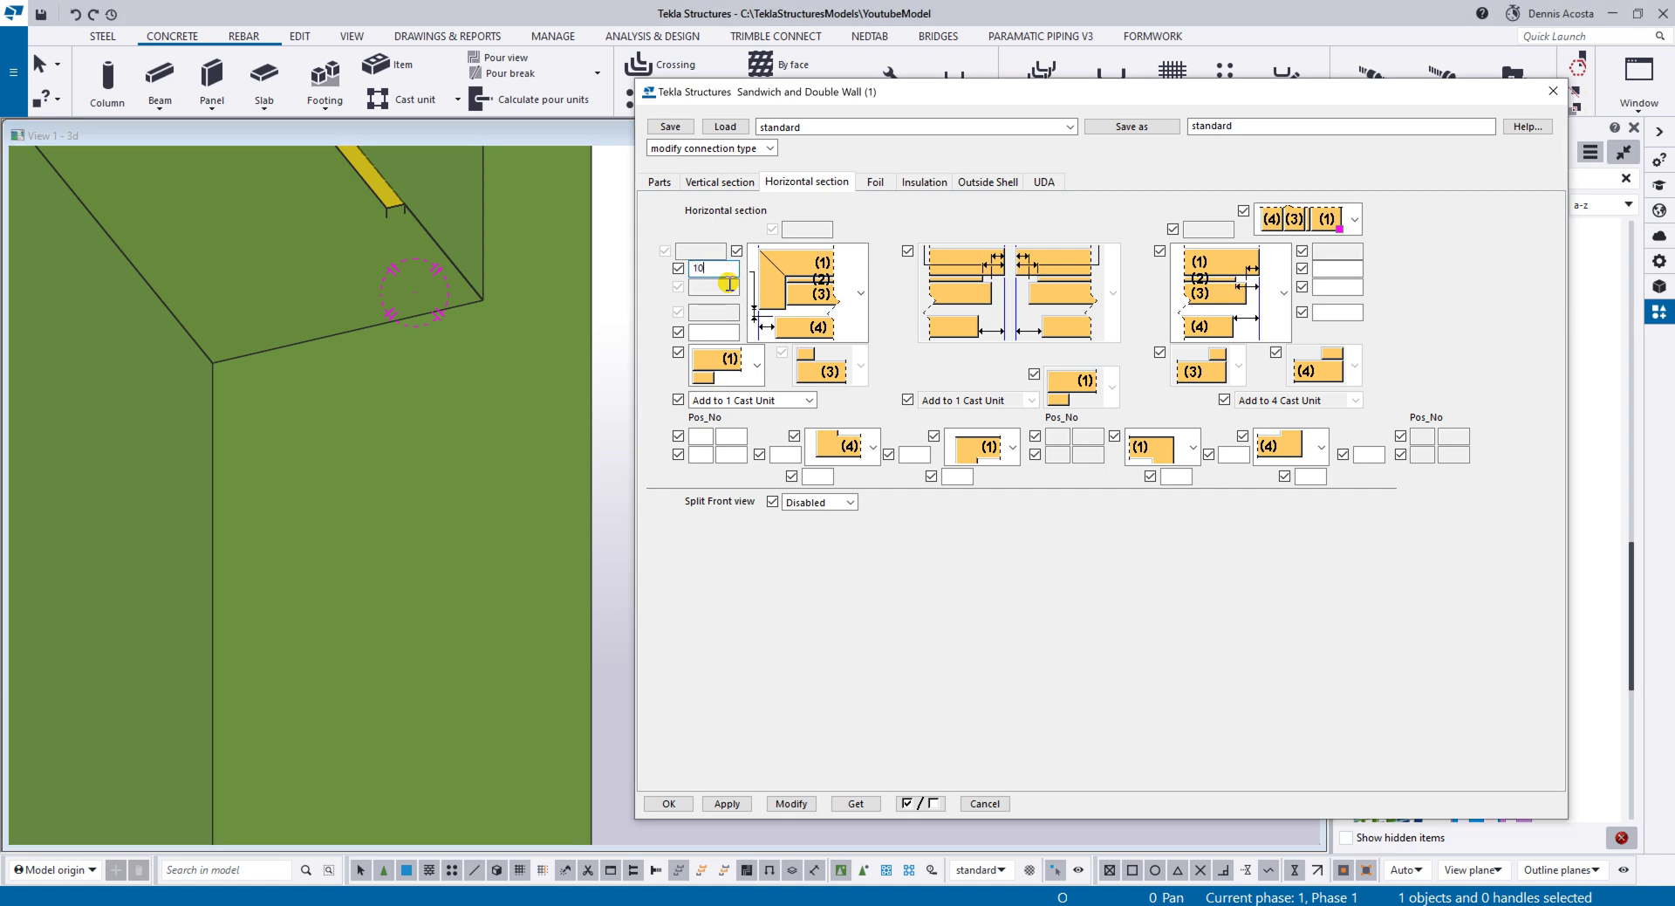
{"action": "left_click", "coordinate": [792, 804]}
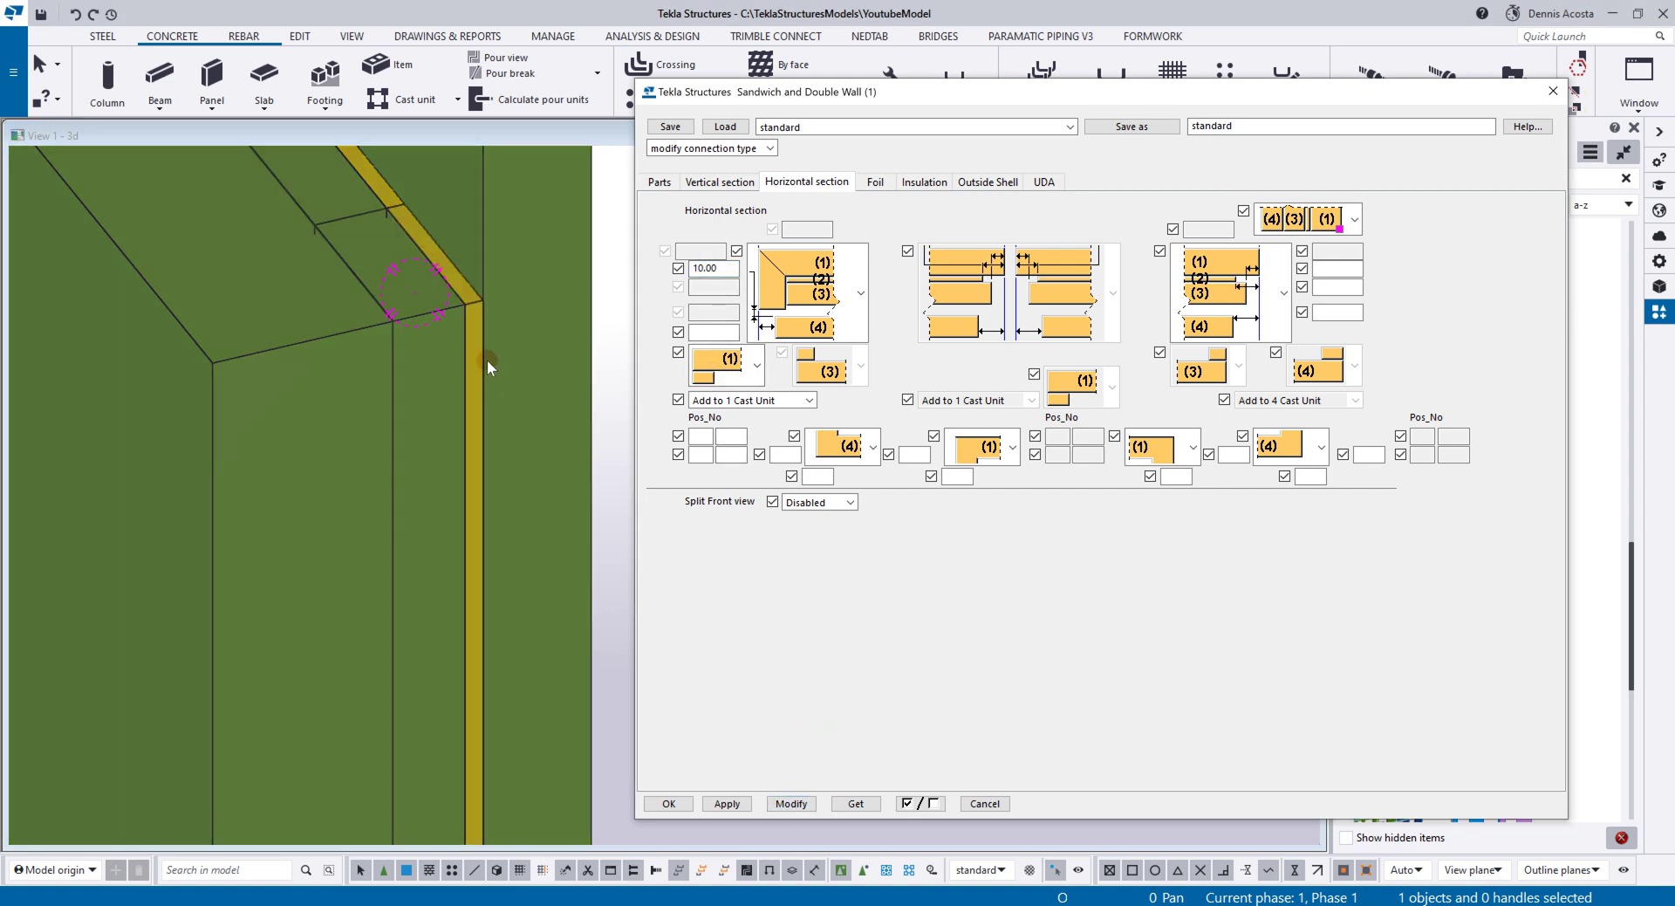
Step: For the second wall end, choose the horizontal section detail with a mitred inside shell return covering the insulation
{"action": "left_click", "coordinate": [1265, 305]}
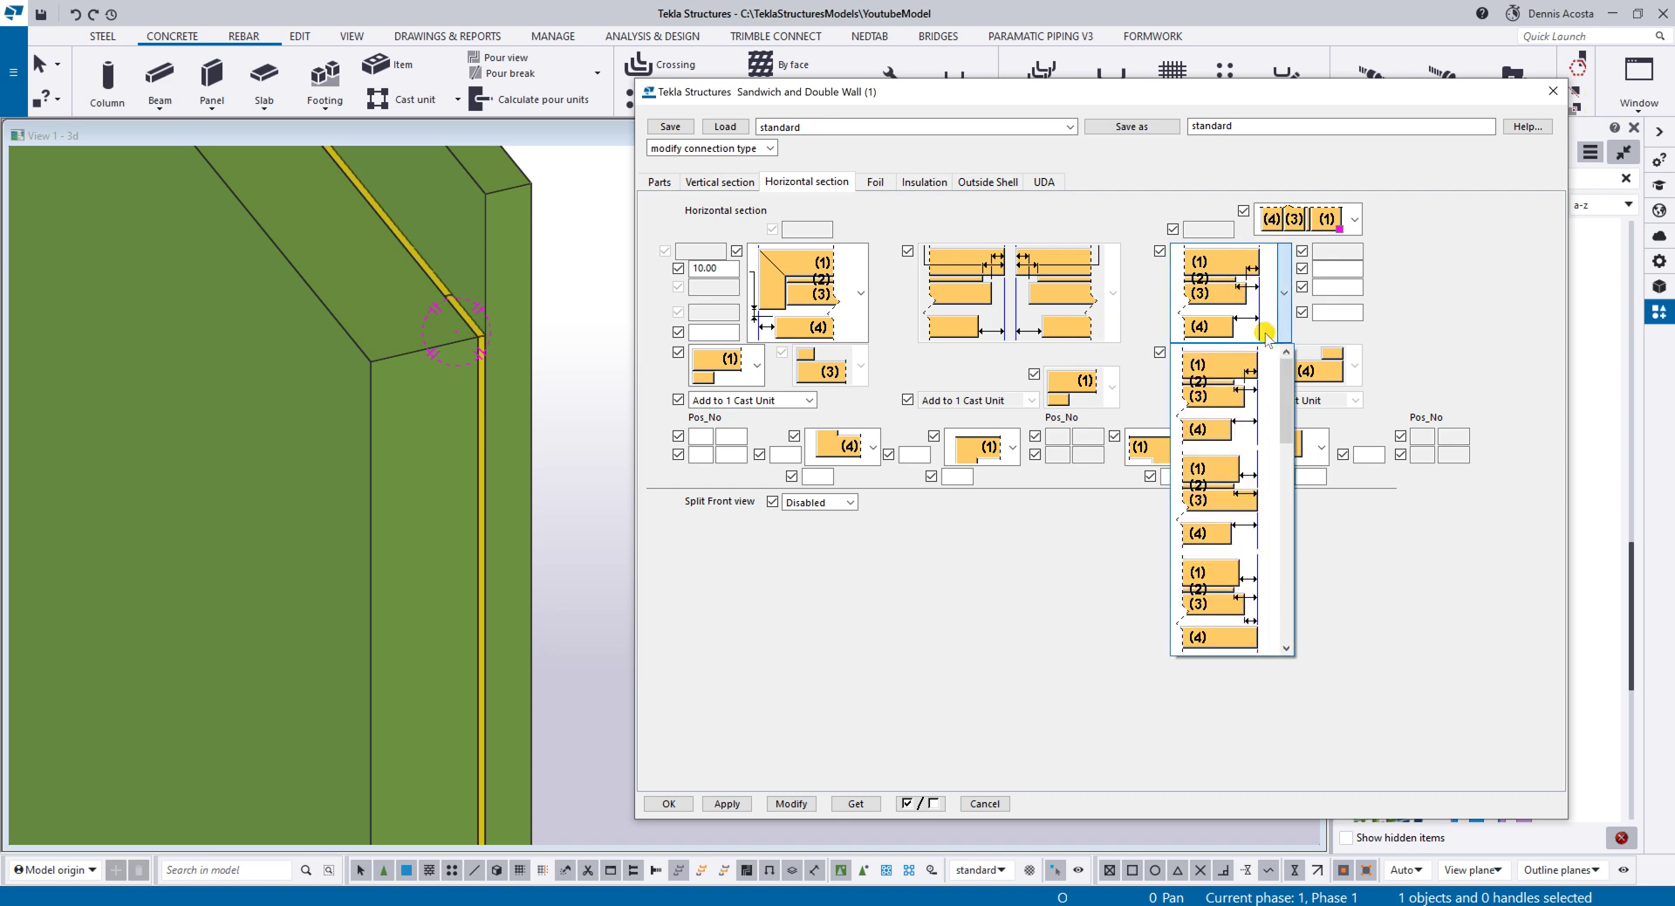
{"action": "left_click_drag", "start_coordinate": [1284, 419], "coordinate": [1284, 550]}
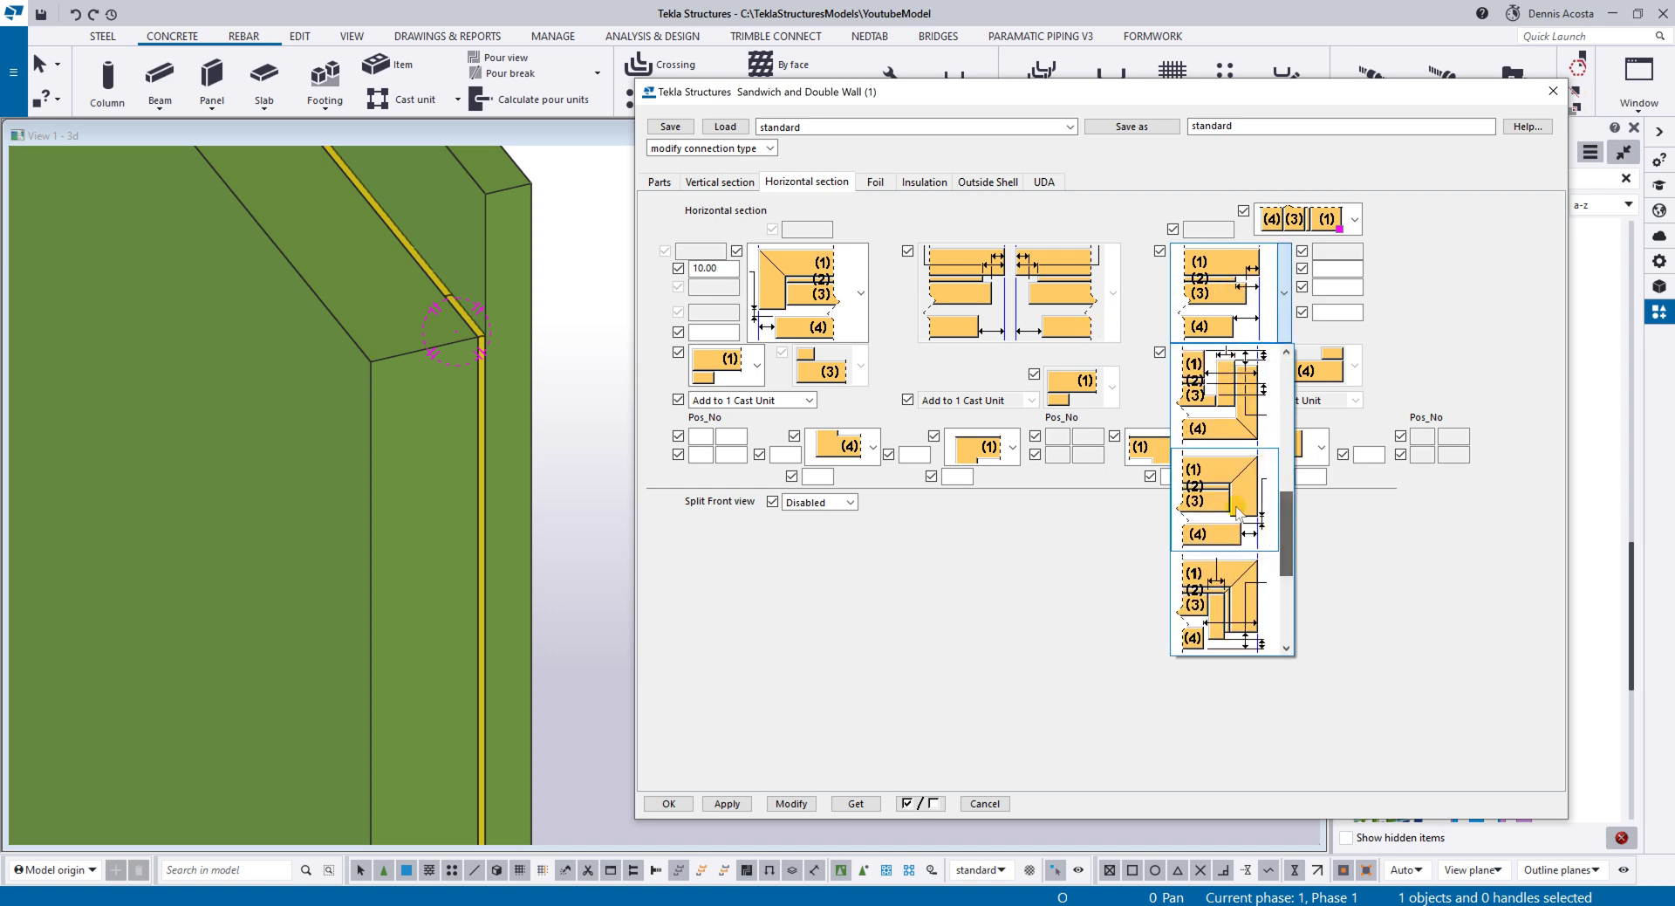
{"action": "left_click", "coordinate": [1246, 515]}
Step: Set the gap between the inside shell return and the outside shell to 10 at the second wall end and modify the wall
{"action": "left_click", "coordinate": [1333, 269]}
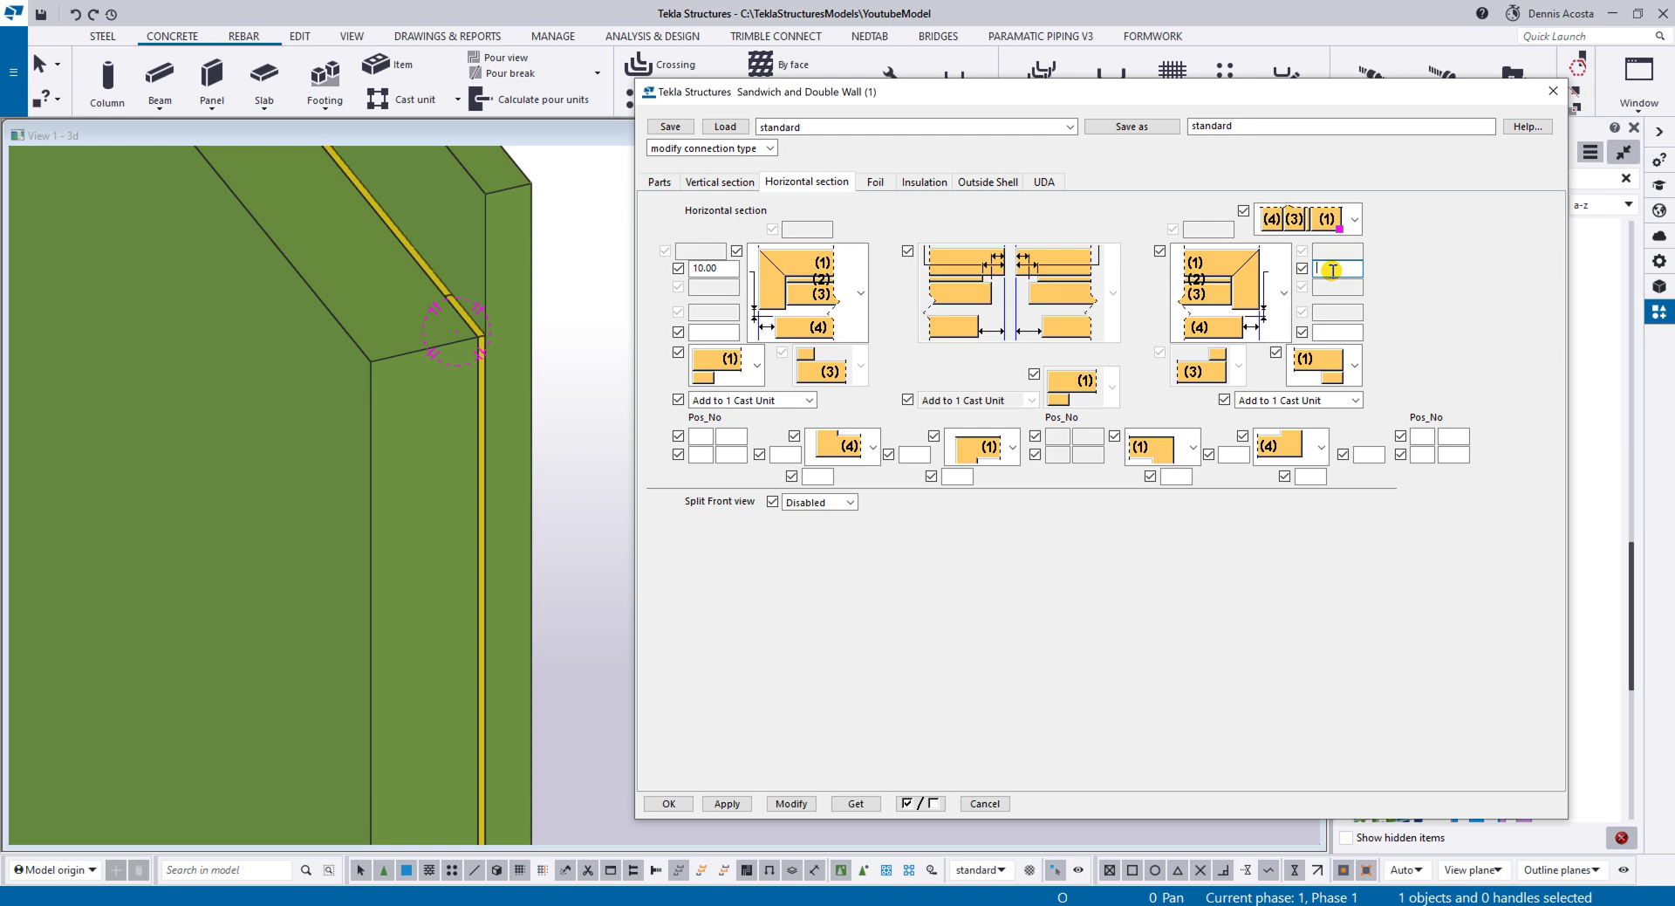
{"action": "type", "text": "10"}
{"action": "scroll", "coordinate": [384, 358], "scroll_direction": "down", "scroll_amount": 3}
{"action": "middle_click_drag", "start_coordinate": [119, 433], "coordinate": [646, 489], "text": "ctrl"}
{"action": "scroll", "coordinate": [260, 363], "scroll_direction": "up", "scroll_amount": 3}
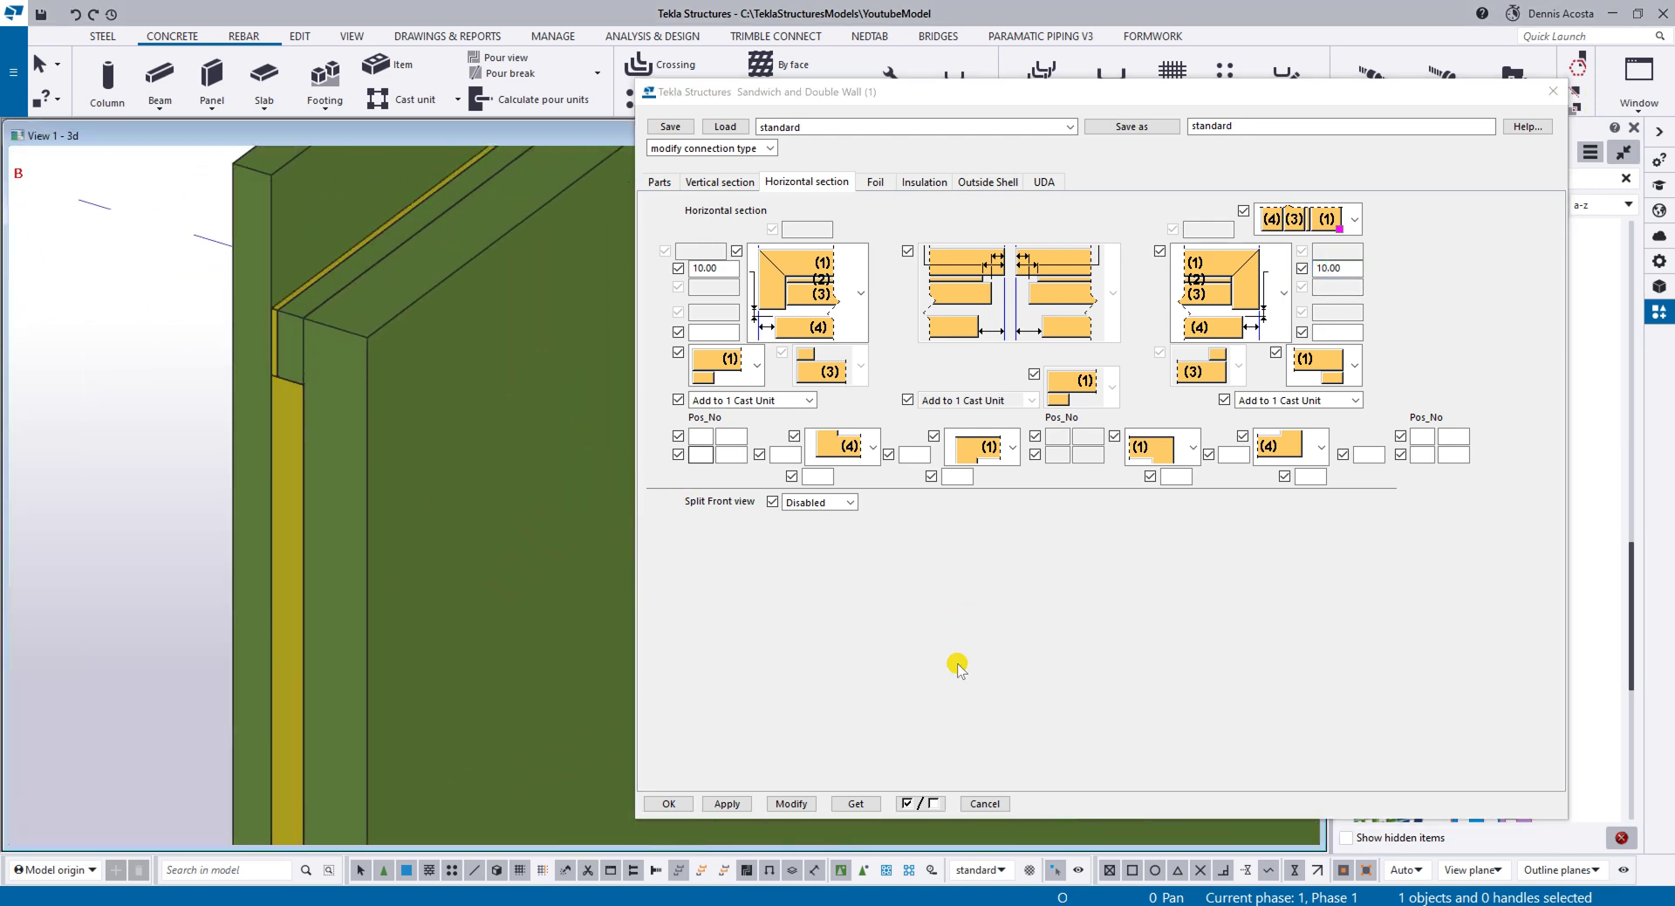
{"action": "left_click", "coordinate": [795, 804]}
{"action": "scroll", "coordinate": [407, 386], "scroll_direction": "down", "scroll_amount": 4}
{"action": "left_click", "coordinate": [280, 388]}
{"action": "scroll", "coordinate": [492, 404], "scroll_direction": "down", "scroll_amount": 2}
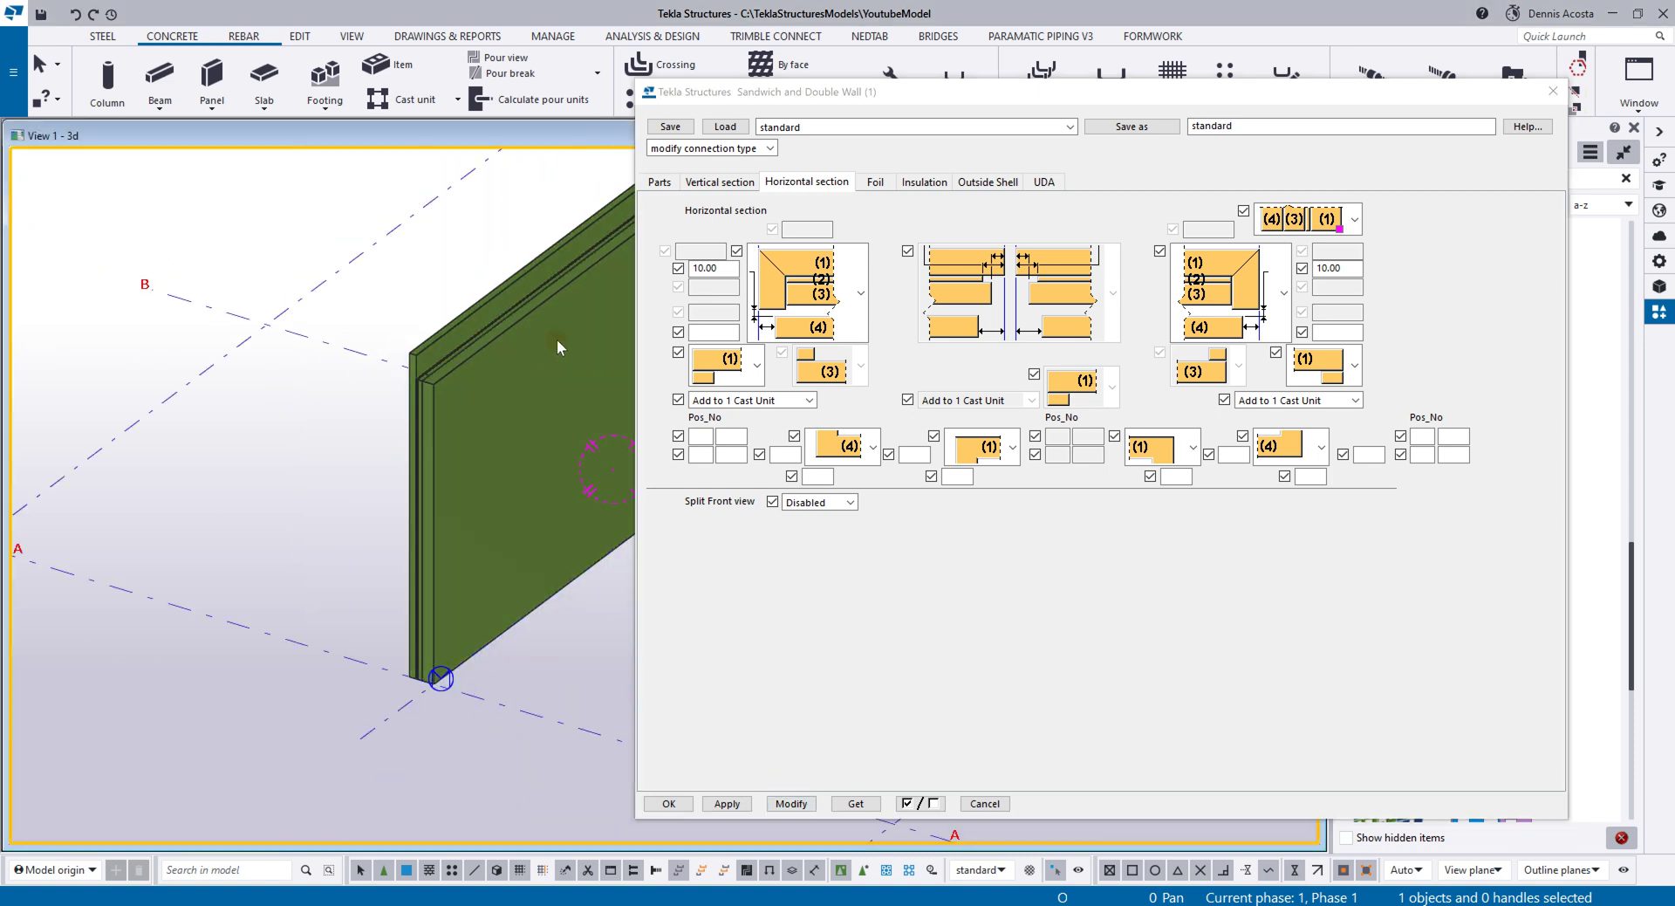
Step: Inspect the wall with its end returns and close the Sandwich and Double Wall settings
{"action": "left_click_drag", "start_coordinate": [858, 98], "coordinate": [919, 103]}
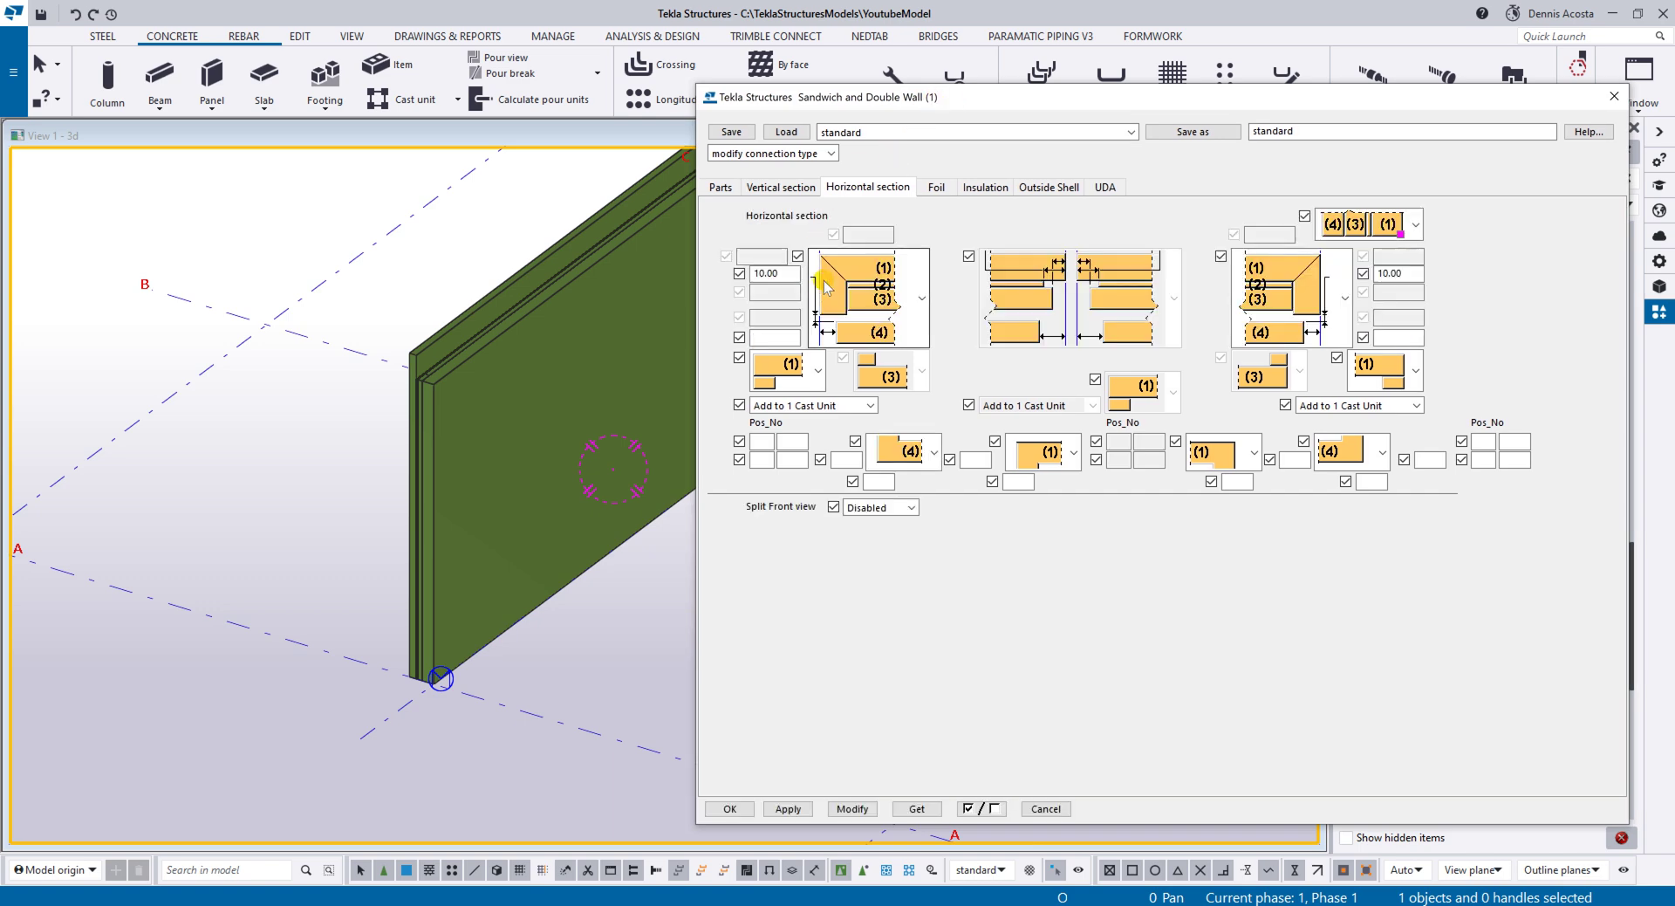
{"action": "middle_click_drag", "start_coordinate": [557, 365], "coordinate": [398, 384]}
{"action": "middle_click_drag", "start_coordinate": [444, 366], "coordinate": [412, 327], "text": "ctrl"}
{"action": "middle_click_drag", "start_coordinate": [456, 429], "coordinate": [408, 572]}
{"action": "middle_click_drag", "start_coordinate": [517, 526], "coordinate": [531, 534], "text": "ctrl"}
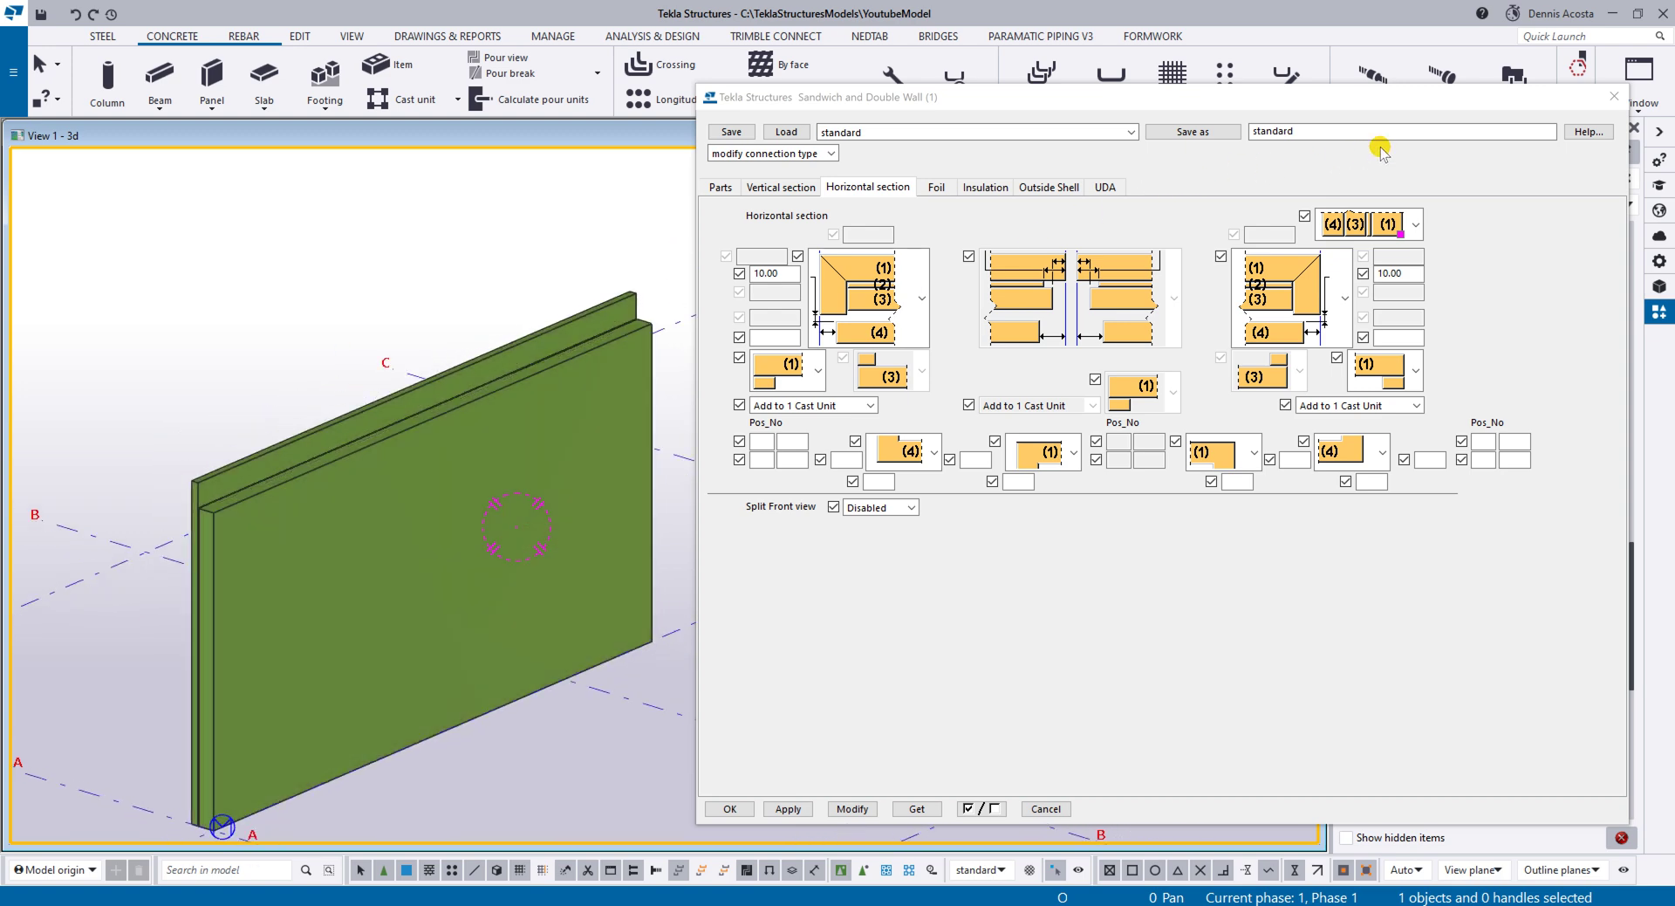
{"action": "left_click", "coordinate": [1614, 96]}
{"action": "middle_click_drag", "start_coordinate": [533, 468], "coordinate": [902, 356]}
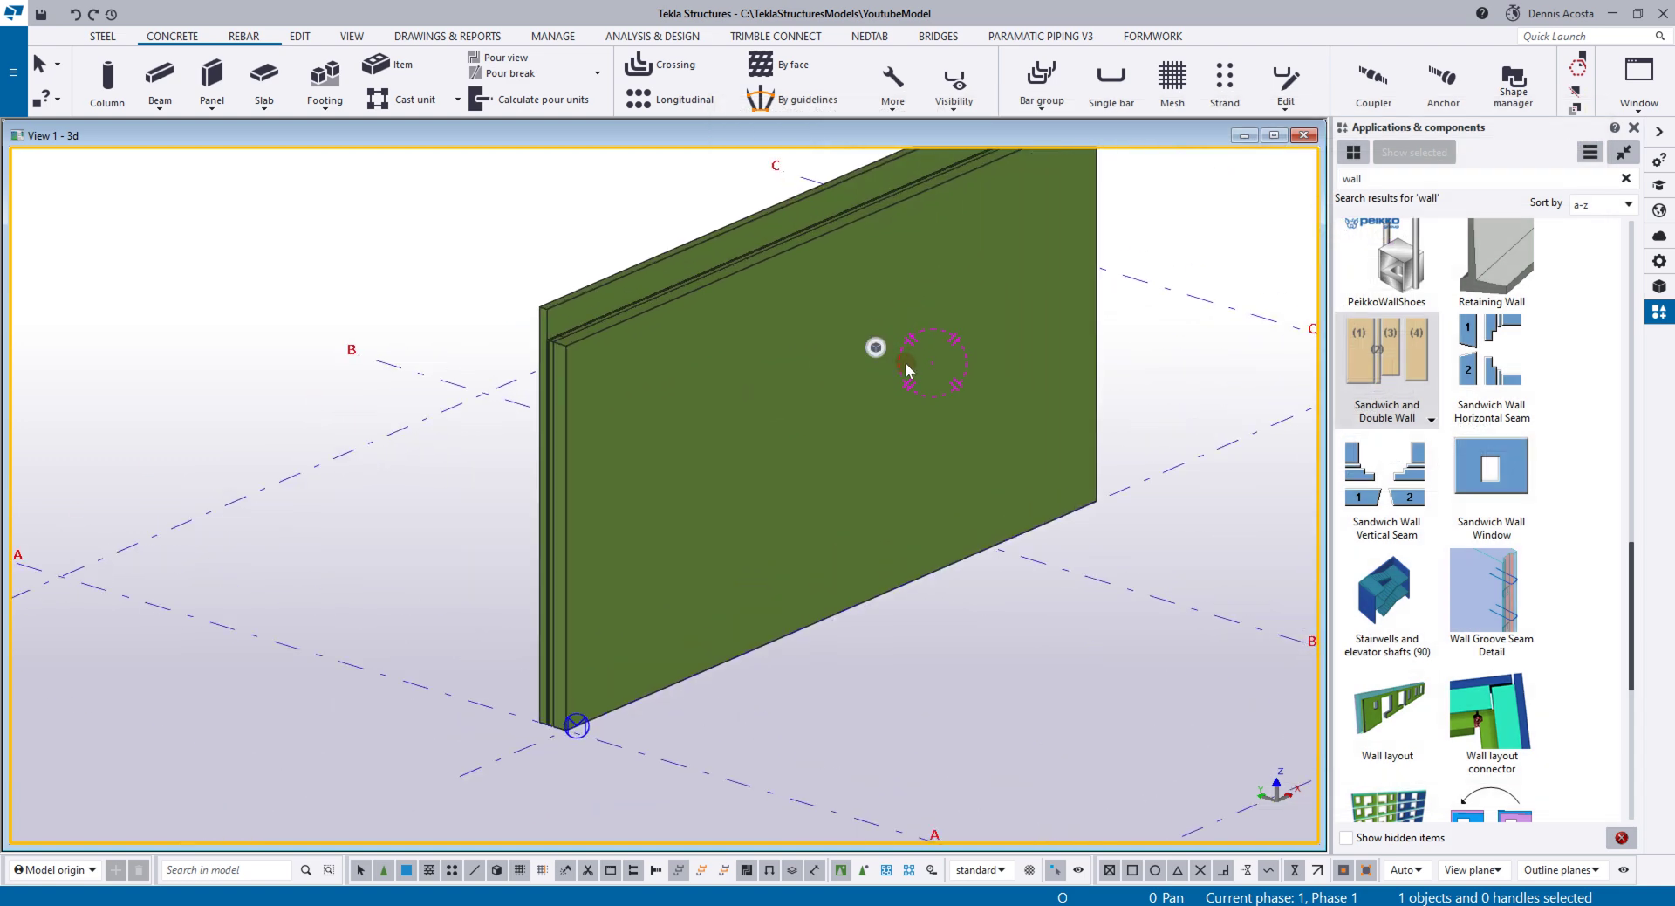
{"action": "scroll", "coordinate": [1048, 464], "scroll_direction": "up", "scroll_amount": 2}
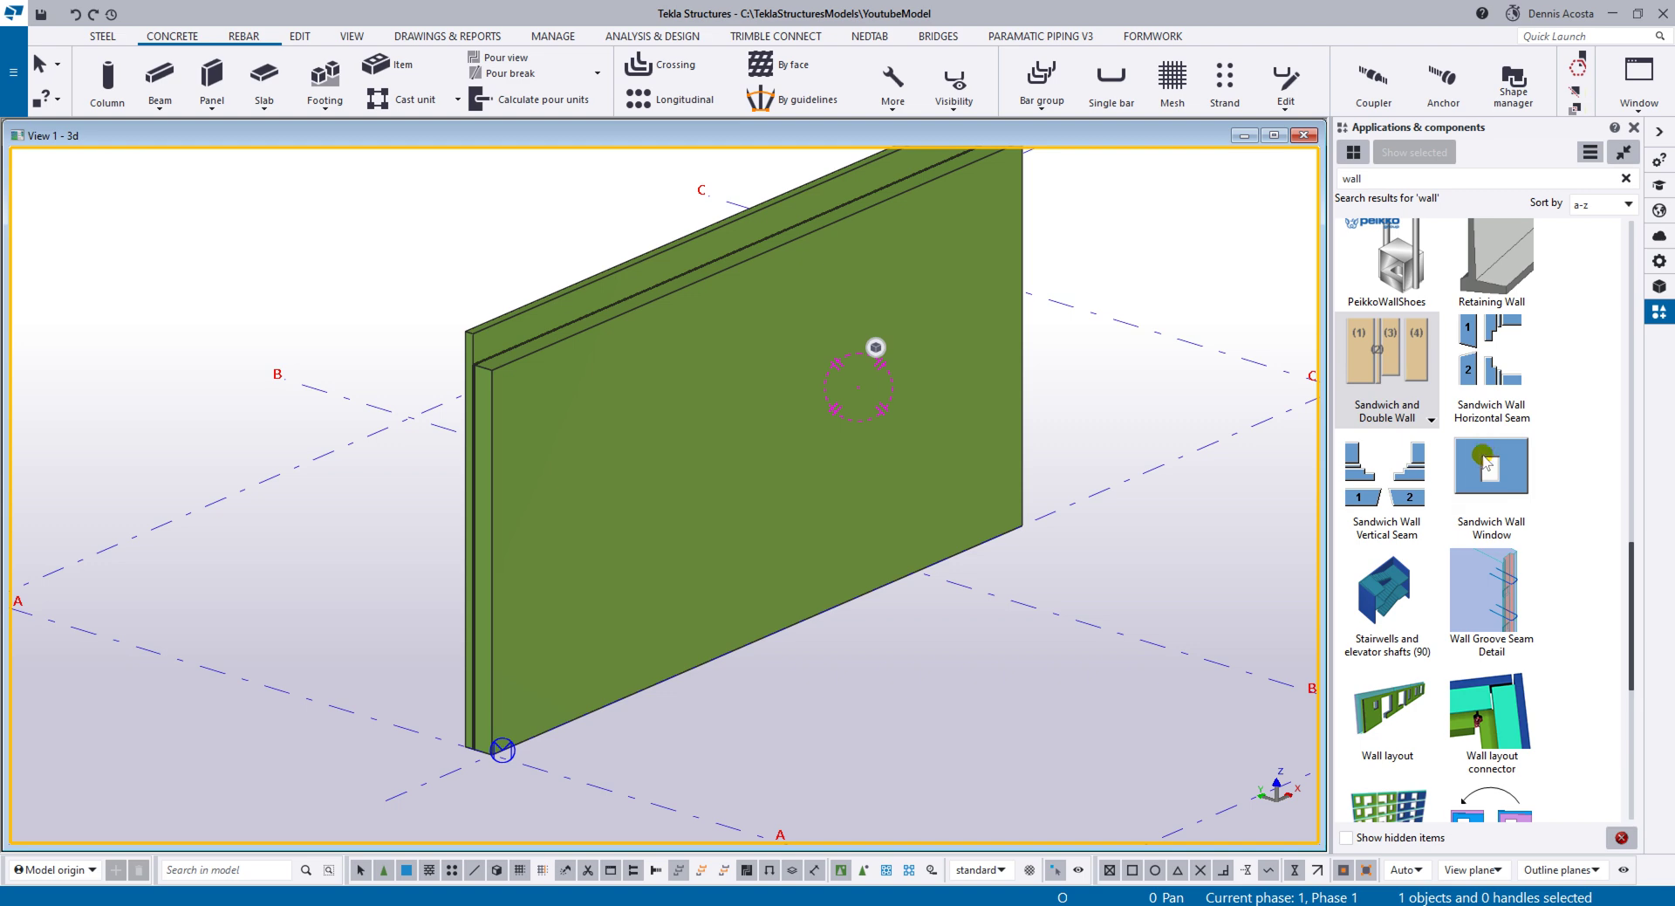
Step: Start the Sandwich Wall Window component, open its settings and load the standard attributes
{"action": "left_click", "coordinate": [1512, 485]}
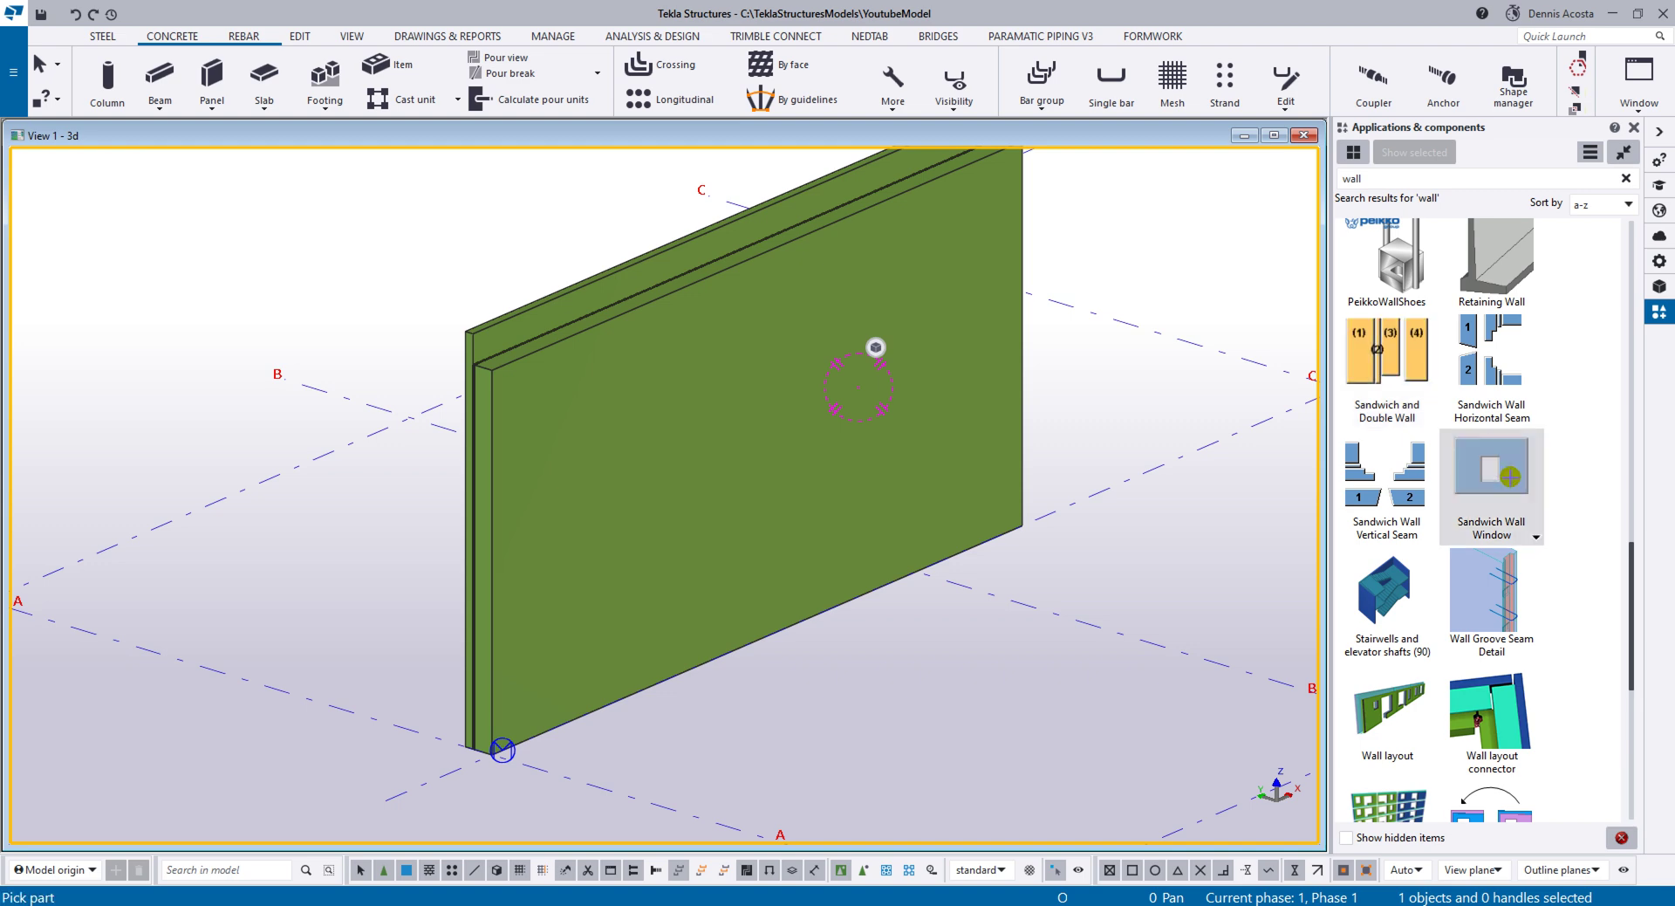
{"action": "double_click", "coordinate": [1510, 476]}
{"action": "left_click_drag", "start_coordinate": [611, 137], "coordinate": [1394, 164]}
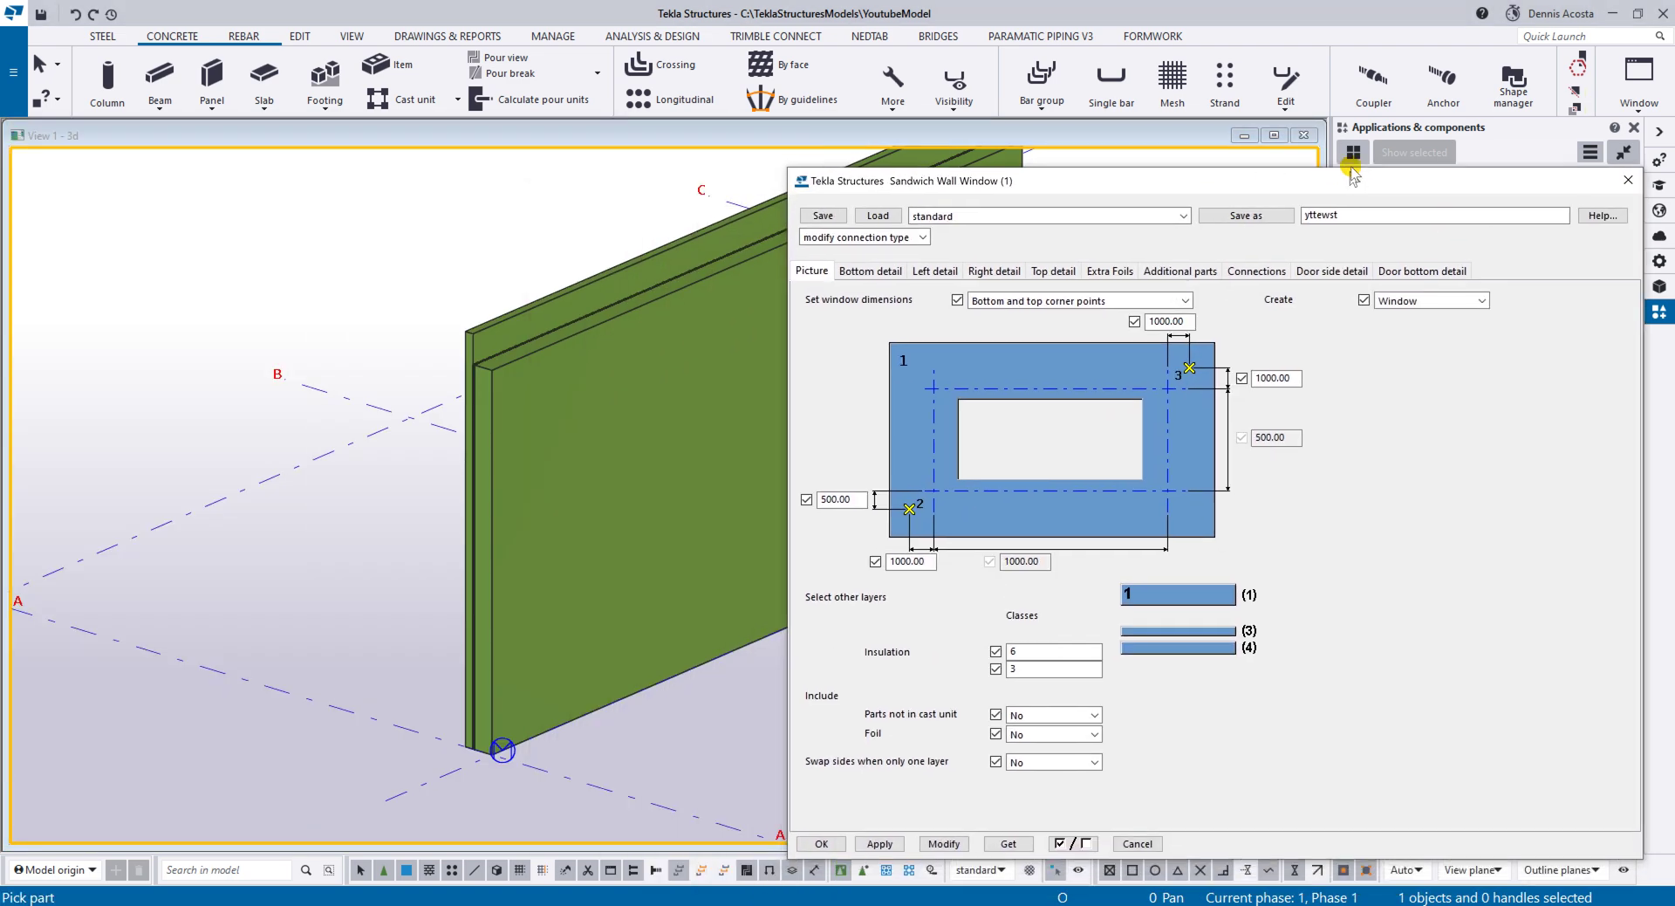
{"action": "scroll", "coordinate": [339, 371], "scroll_direction": "up", "scroll_amount": 3}
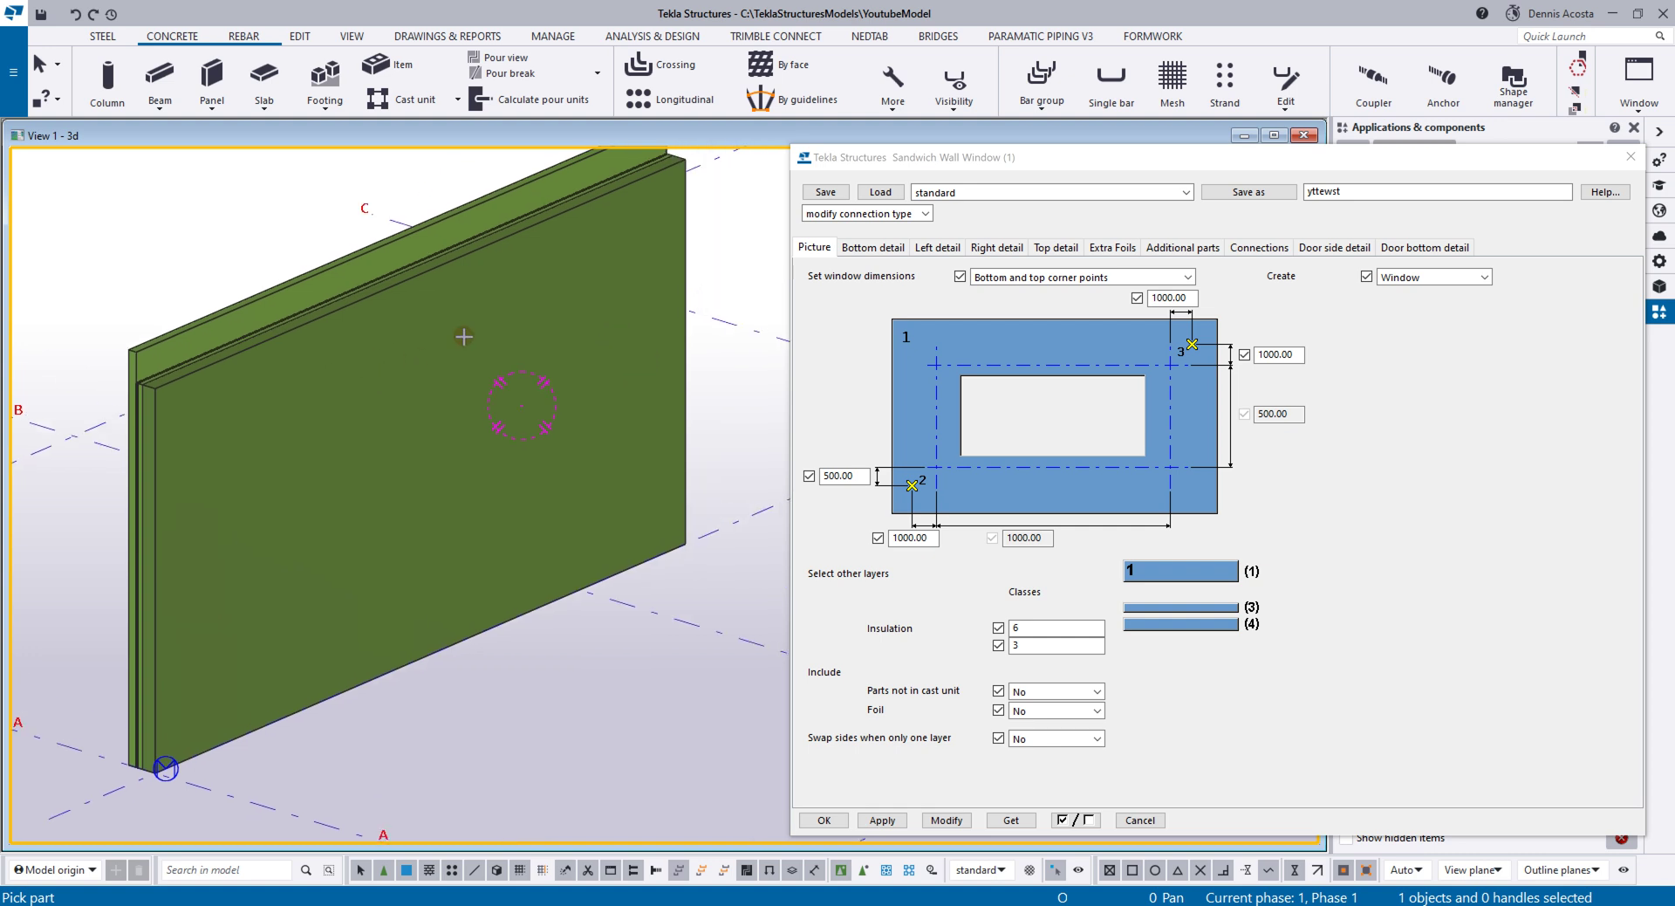
{"action": "left_click", "coordinate": [1002, 193]}
{"action": "left_click", "coordinate": [887, 191]}
{"action": "left_click", "coordinate": [887, 191]}
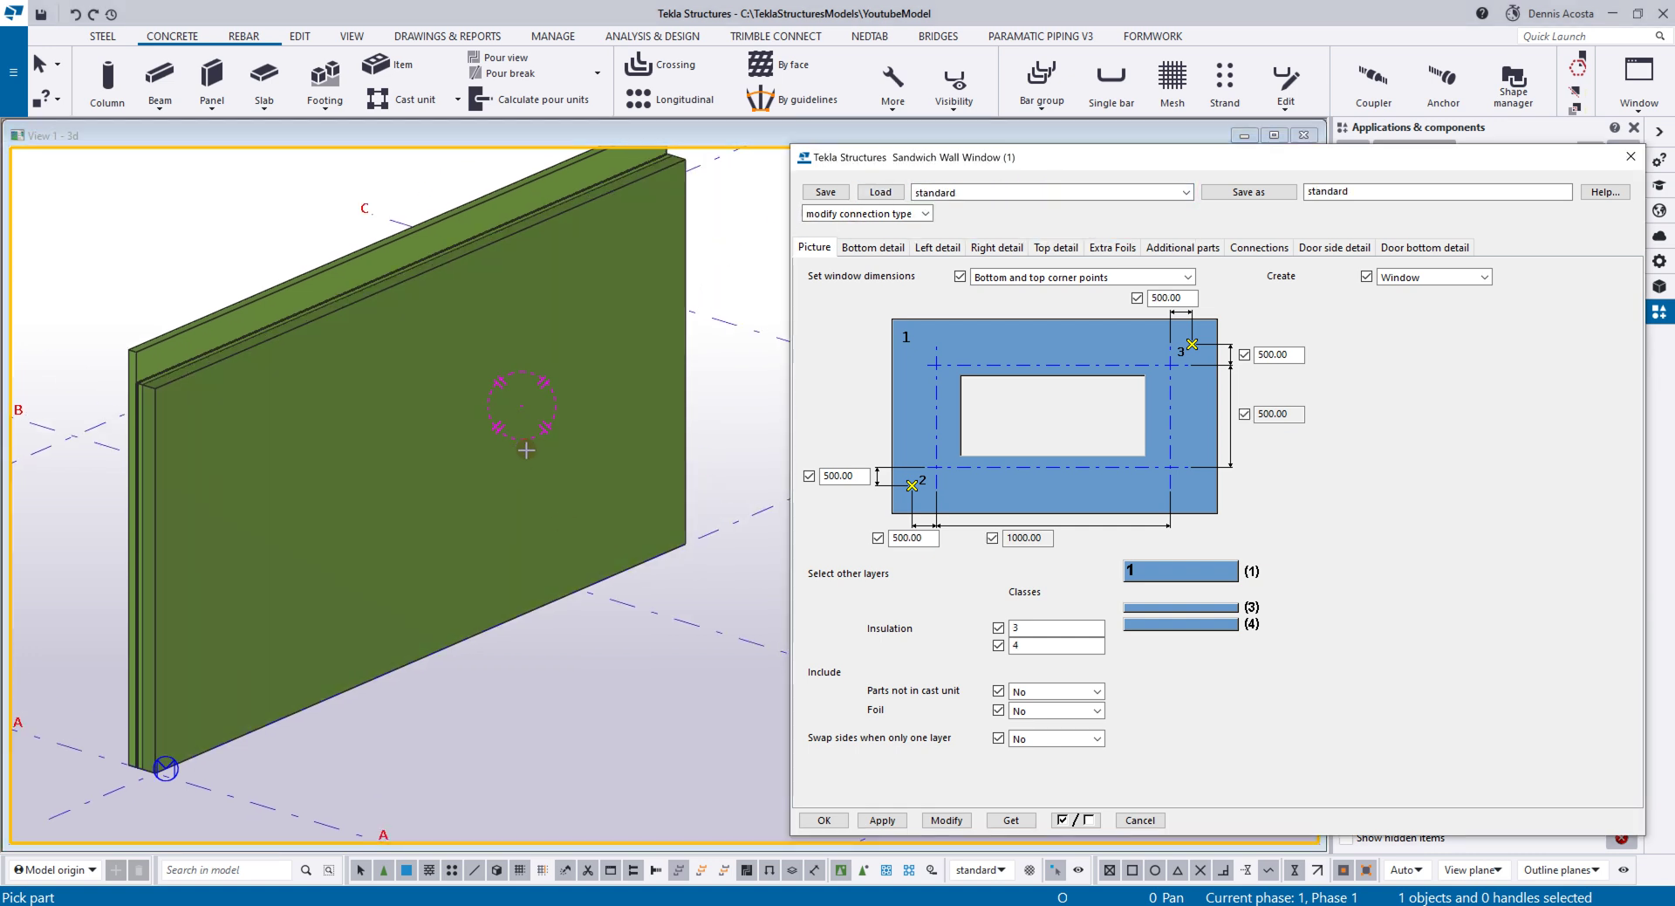
Step: Create the window in the sandwich wall using its bottom start corner and opposite top corner as reference points, and end the command
{"action": "scroll", "coordinate": [471, 524], "scroll_direction": "up", "scroll_amount": 3}
{"action": "scroll", "coordinate": [557, 465], "scroll_direction": "down", "scroll_amount": 3}
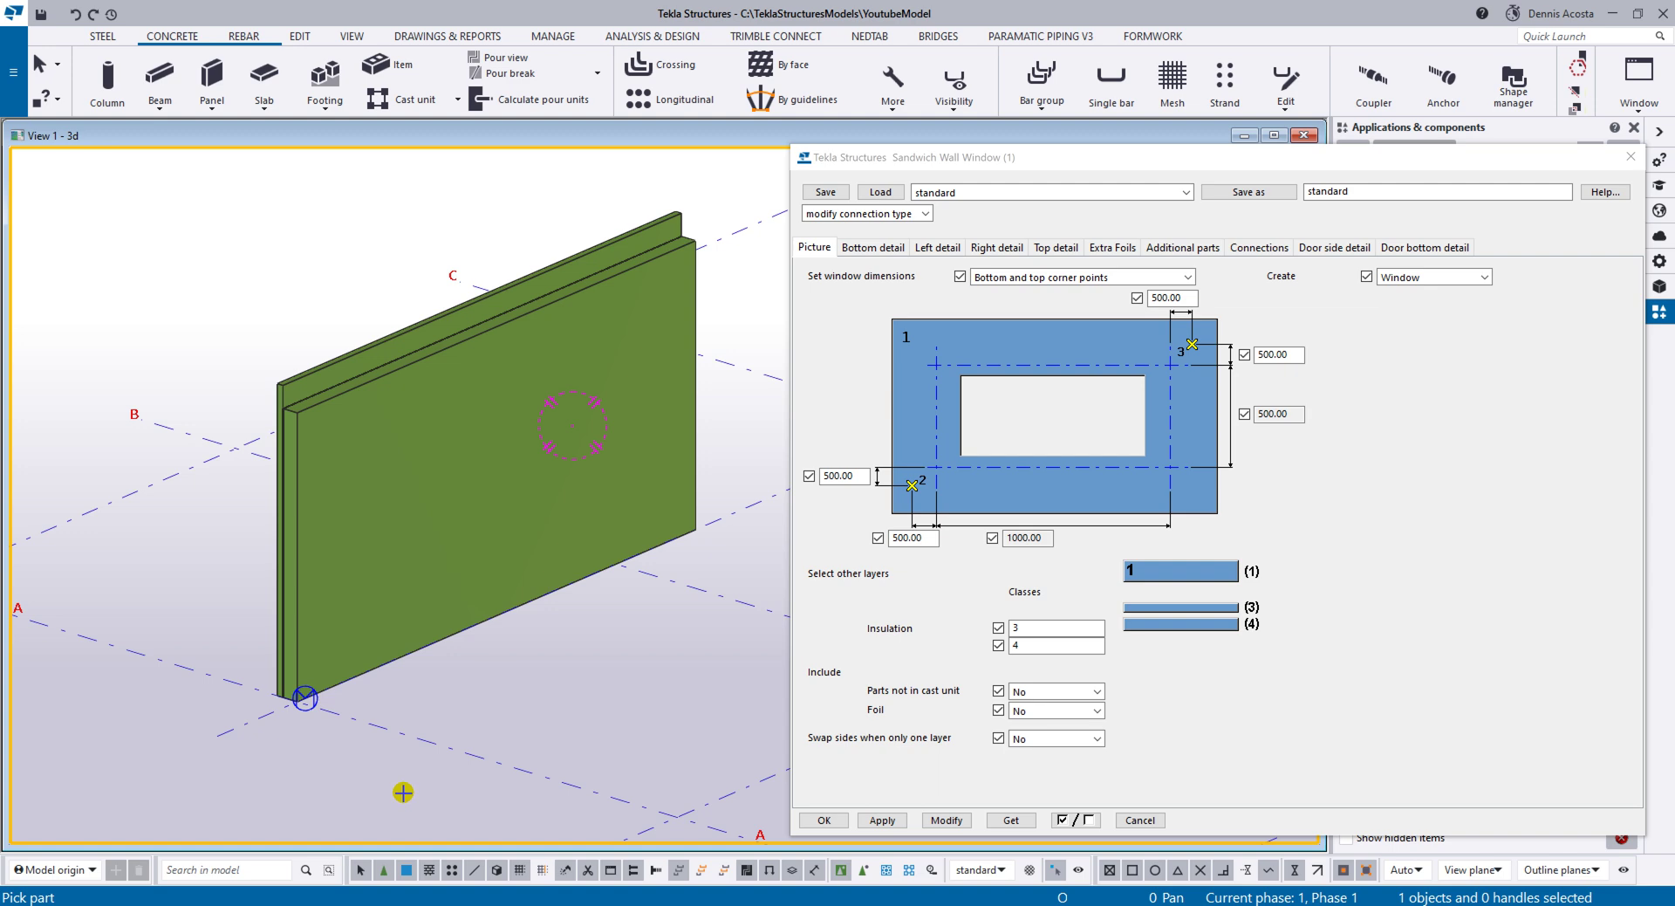
{"action": "left_click", "coordinate": [332, 573]}
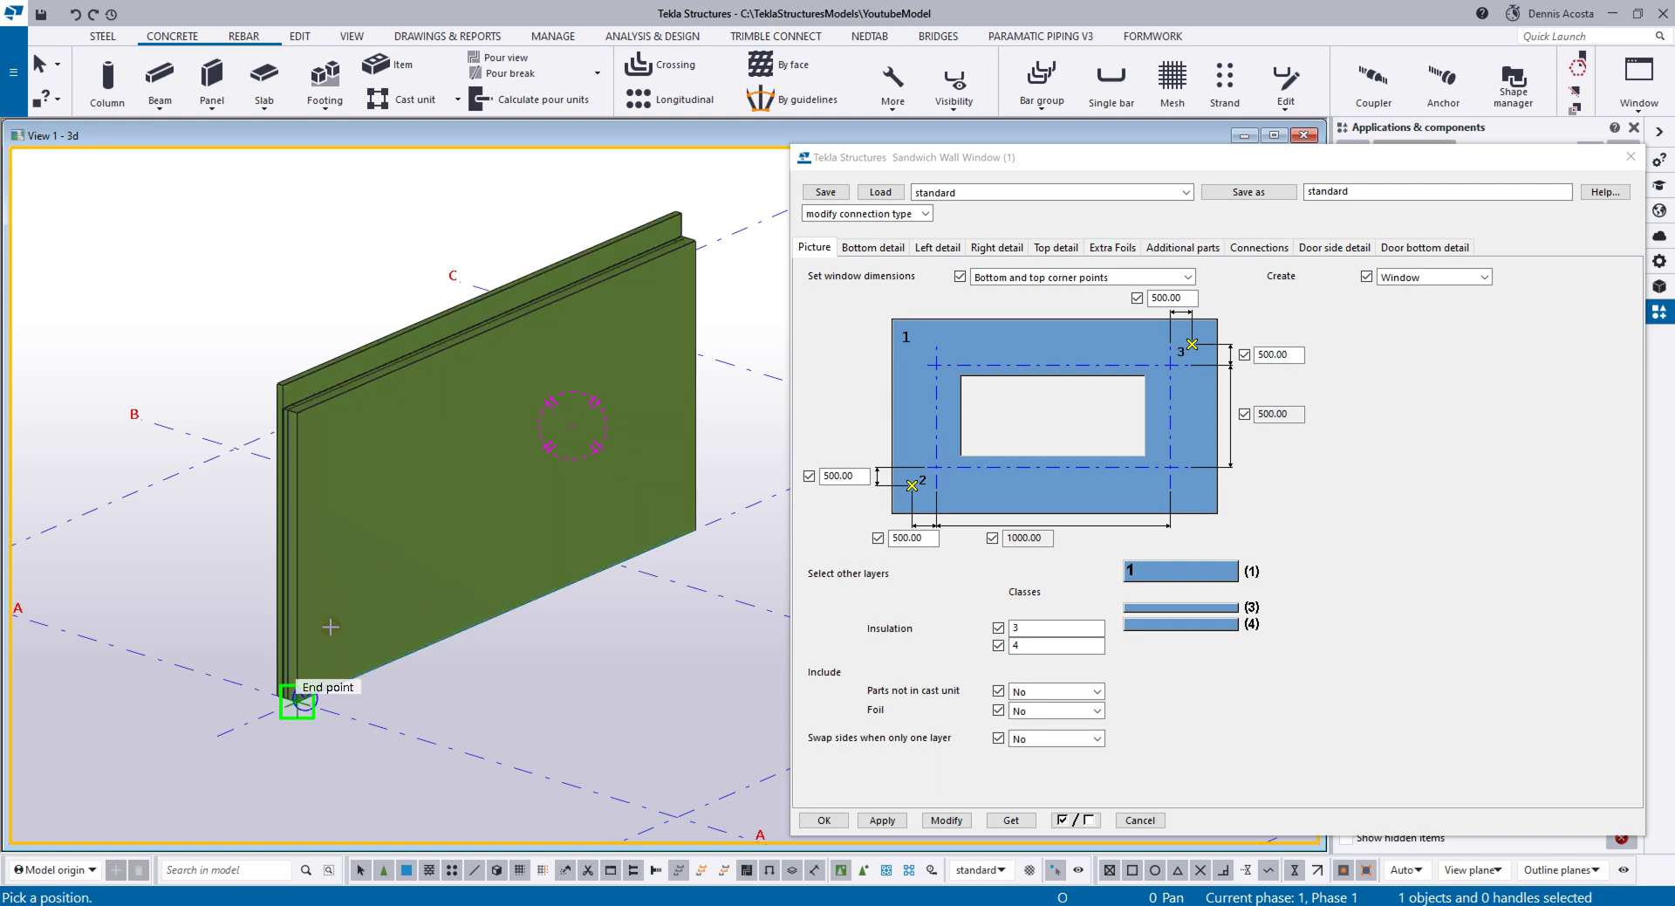
{"action": "scroll", "coordinate": [280, 693], "scroll_direction": "up", "scroll_amount": 5}
{"action": "left_click", "coordinate": [278, 736]}
{"action": "scroll", "coordinate": [381, 698], "scroll_direction": "down", "scroll_amount": 3}
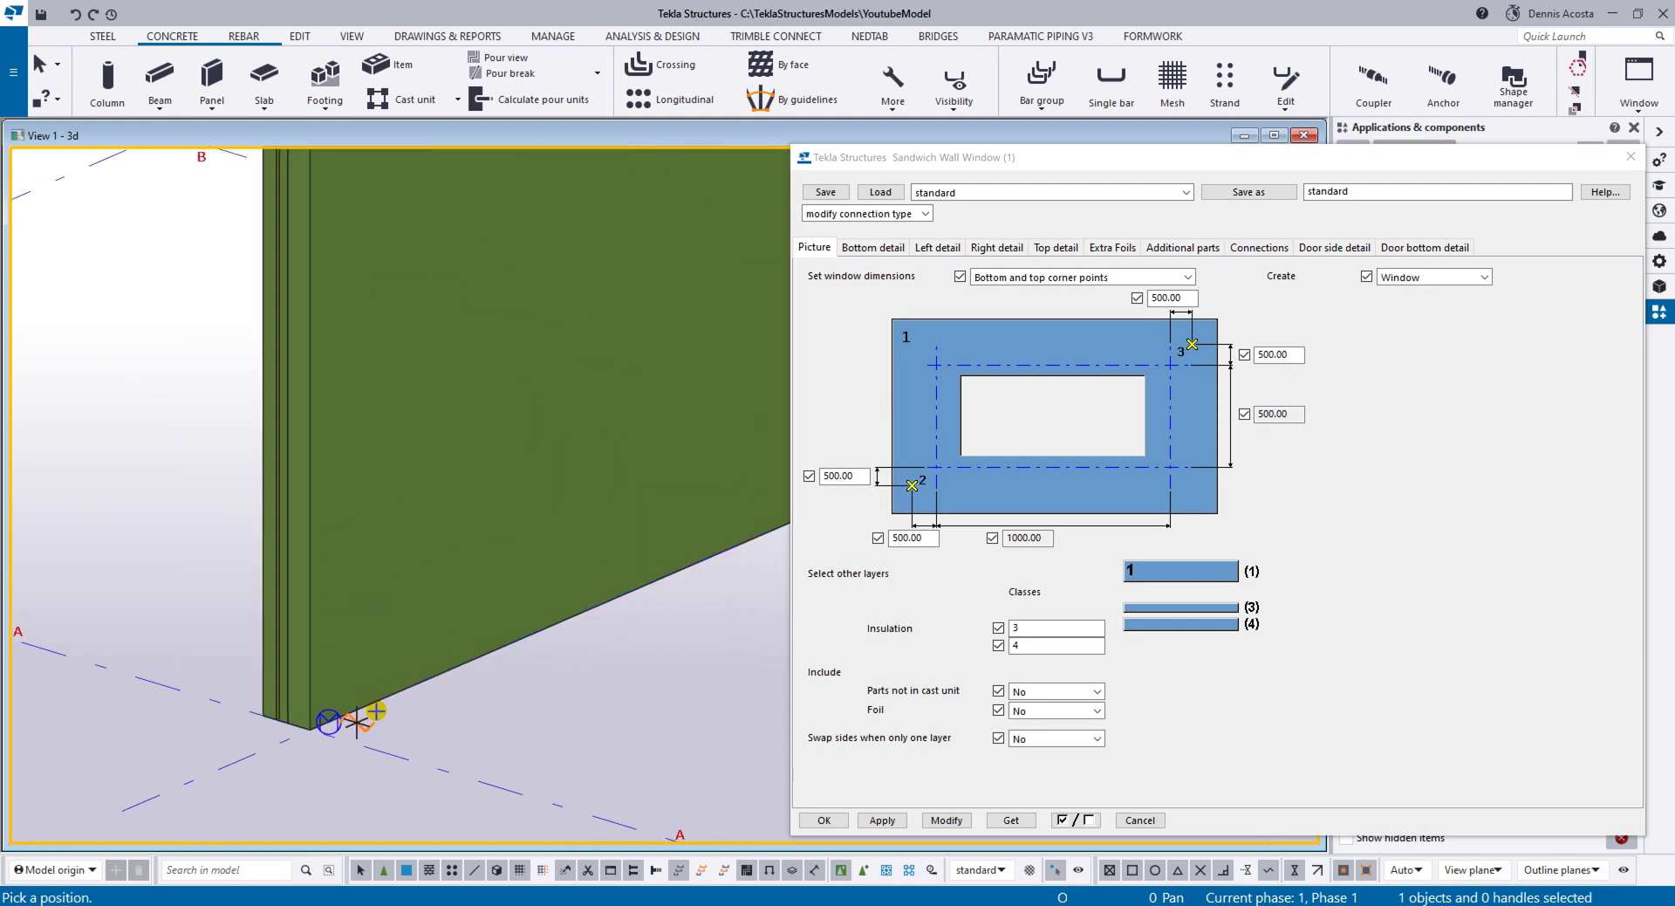
{"action": "middle_click_drag", "start_coordinate": [684, 375], "coordinate": [325, 665]}
{"action": "scroll", "coordinate": [523, 698], "scroll_direction": "up", "scroll_amount": 2}
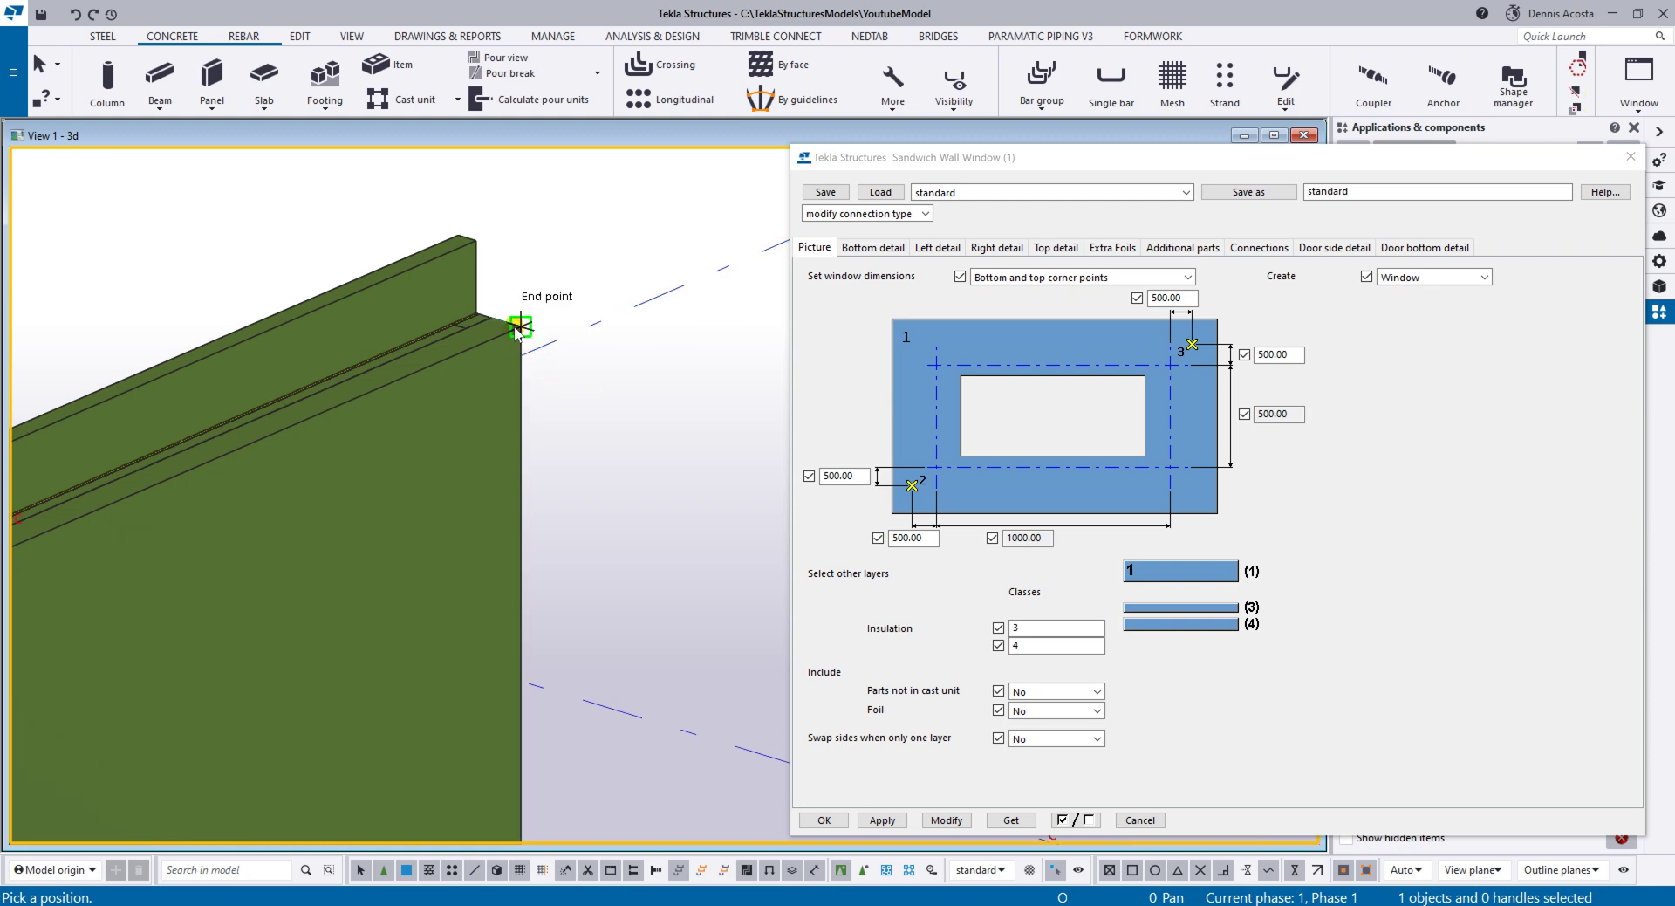
{"action": "left_click", "coordinate": [524, 330]}
{"action": "scroll", "coordinate": [517, 474], "scroll_direction": "down", "scroll_amount": 3}
{"action": "middle_click_drag", "start_coordinate": [592, 456], "coordinate": [709, 362]}
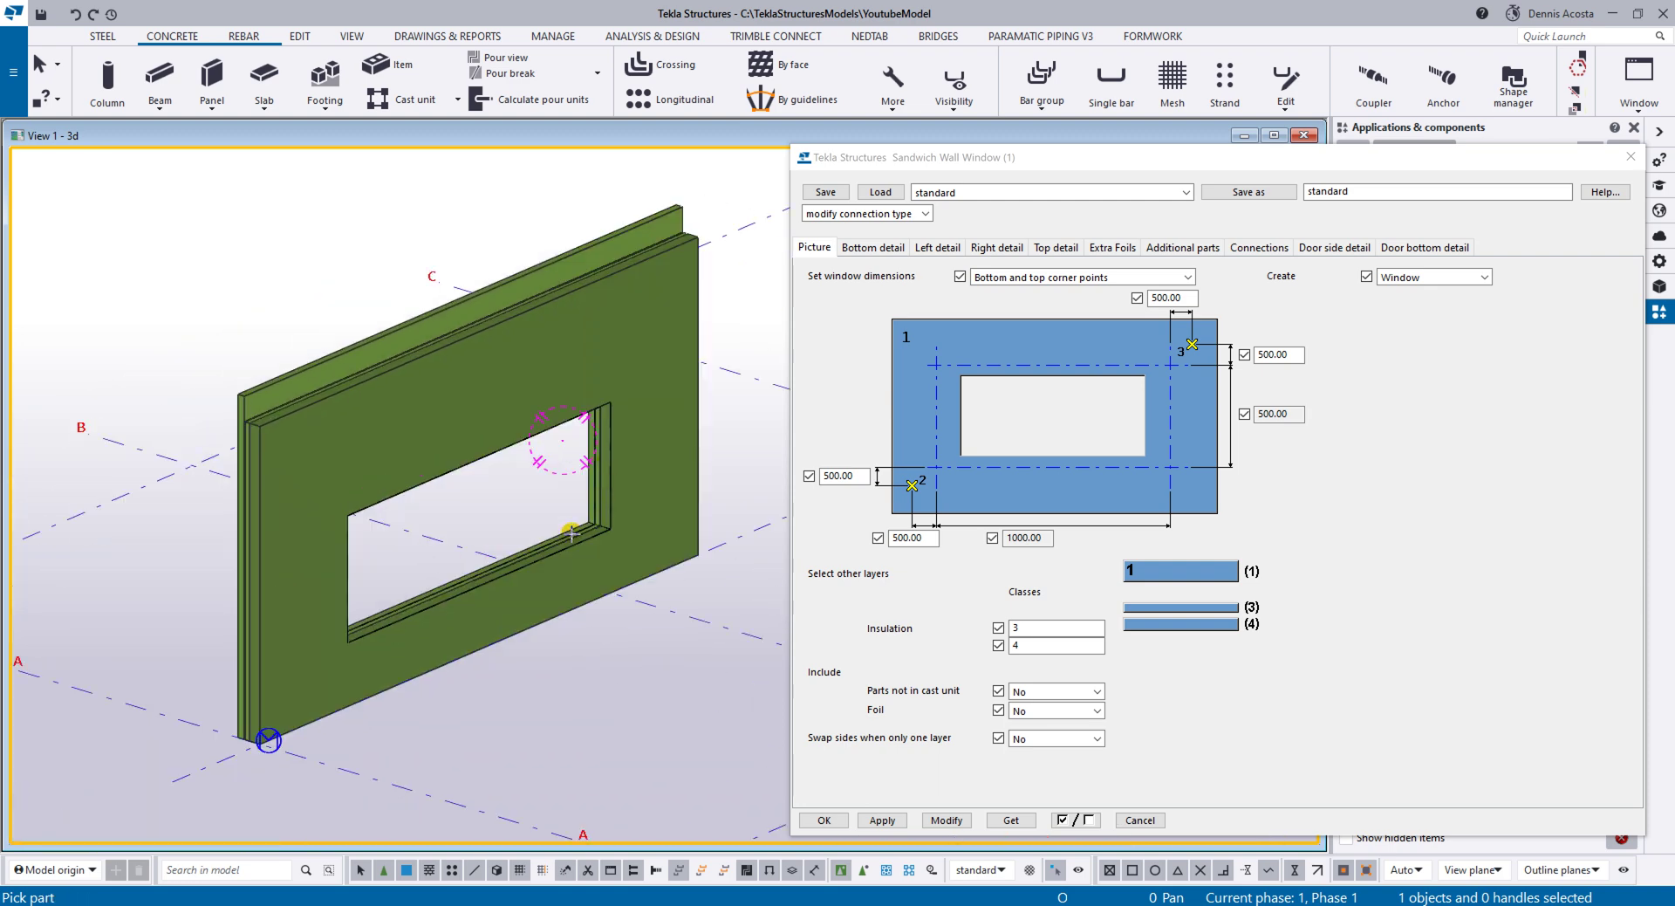
{"action": "right_click", "coordinate": [364, 265]}
{"action": "left_click", "coordinate": [389, 276]}
Step: Examine the shell and insulation layers along the edges of the window opening
{"action": "scroll", "coordinate": [510, 647], "scroll_direction": "up", "scroll_amount": 4}
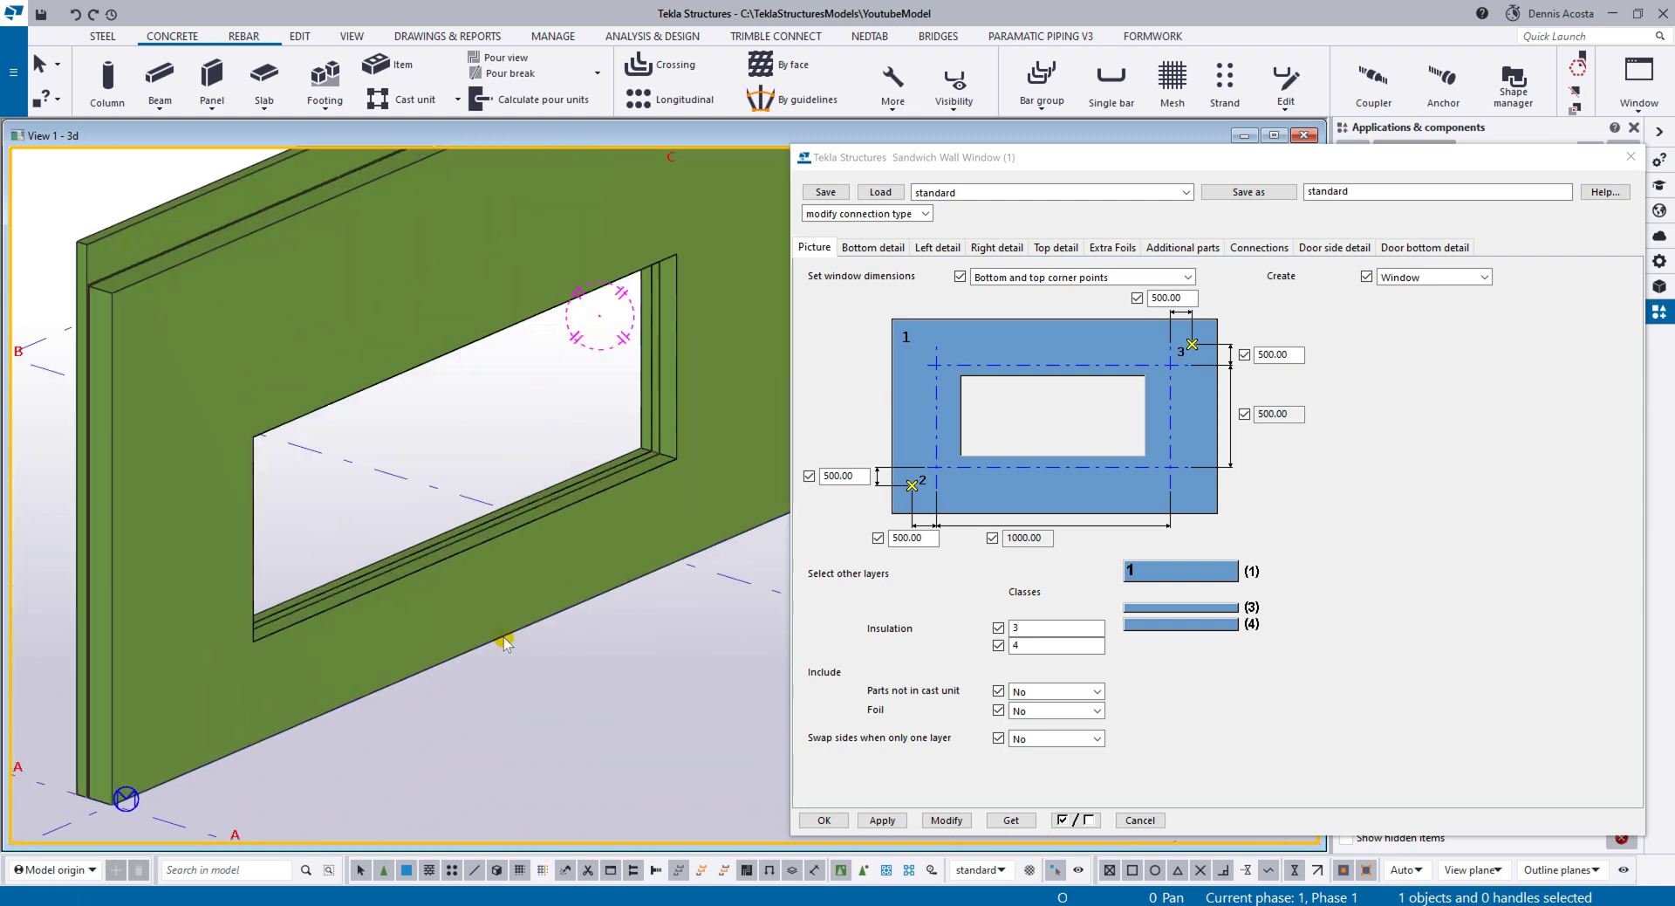
{"action": "scroll", "coordinate": [635, 479], "scroll_direction": "up", "scroll_amount": 1}
{"action": "scroll", "coordinate": [647, 468], "scroll_direction": "down", "scroll_amount": 4}
{"action": "scroll", "coordinate": [677, 432], "scroll_direction": "up", "scroll_amount": 4}
{"action": "middle_click_drag", "start_coordinate": [656, 449], "coordinate": [603, 485]}
{"action": "scroll", "coordinate": [642, 471], "scroll_direction": "up", "scroll_amount": 2}
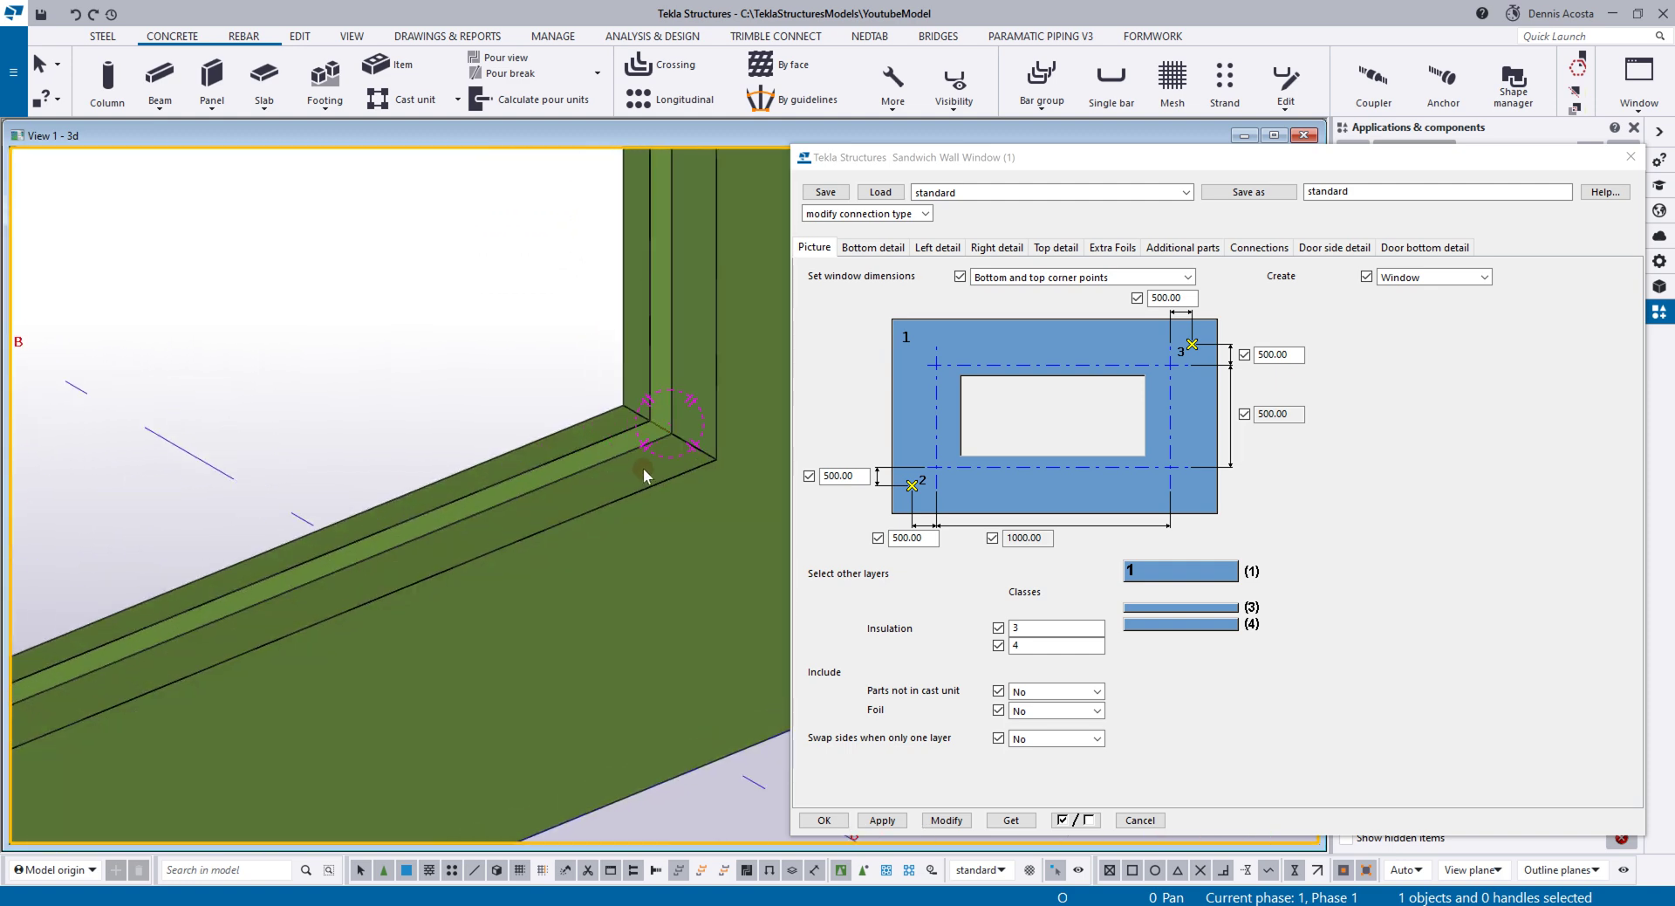
{"action": "scroll", "coordinate": [696, 436], "scroll_direction": "down", "scroll_amount": 4}
{"action": "scroll", "coordinate": [680, 443], "scroll_direction": "up", "scroll_amount": 5}
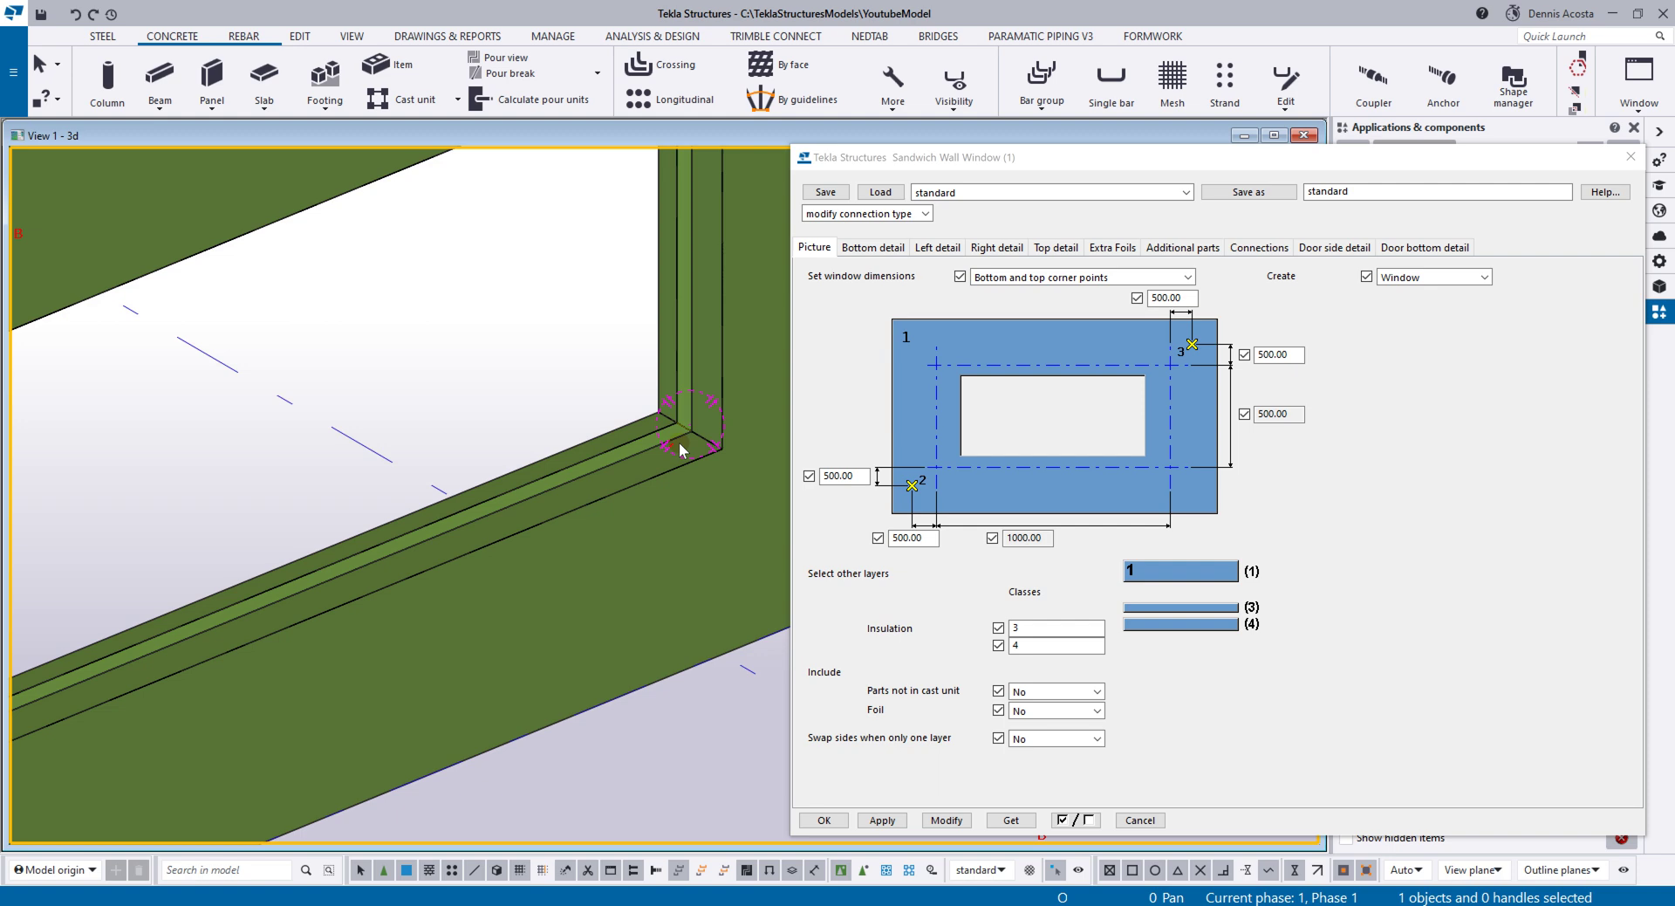
{"action": "mouse_move", "coordinate": [679, 442]}
{"action": "middle_mouse_down", "text": "ctrl"}
{"action": "mouse_move", "coordinate": [672, 430]}
{"action": "mouse_move", "coordinate": [621, 494]}
{"action": "mouse_move", "coordinate": [625, 520]}
{"action": "mouse_move", "coordinate": [494, 425]}
{"action": "mouse_move", "coordinate": [580, 583]}
{"action": "mouse_move", "coordinate": [558, 479]}
{"action": "mouse_move", "coordinate": [611, 602]}
{"action": "mouse_move", "coordinate": [854, 733]}
{"action": "mouse_move", "coordinate": [836, 646]}
{"action": "mouse_move", "coordinate": [692, 519]}
{"action": "mouse_move", "coordinate": [630, 491]}
{"action": "mouse_move", "coordinate": [711, 516]}
{"action": "mouse_move", "coordinate": [628, 390]}
{"action": "mouse_move", "coordinate": [698, 349]}
{"action": "middle_mouse_up", "text": "ctrl"}
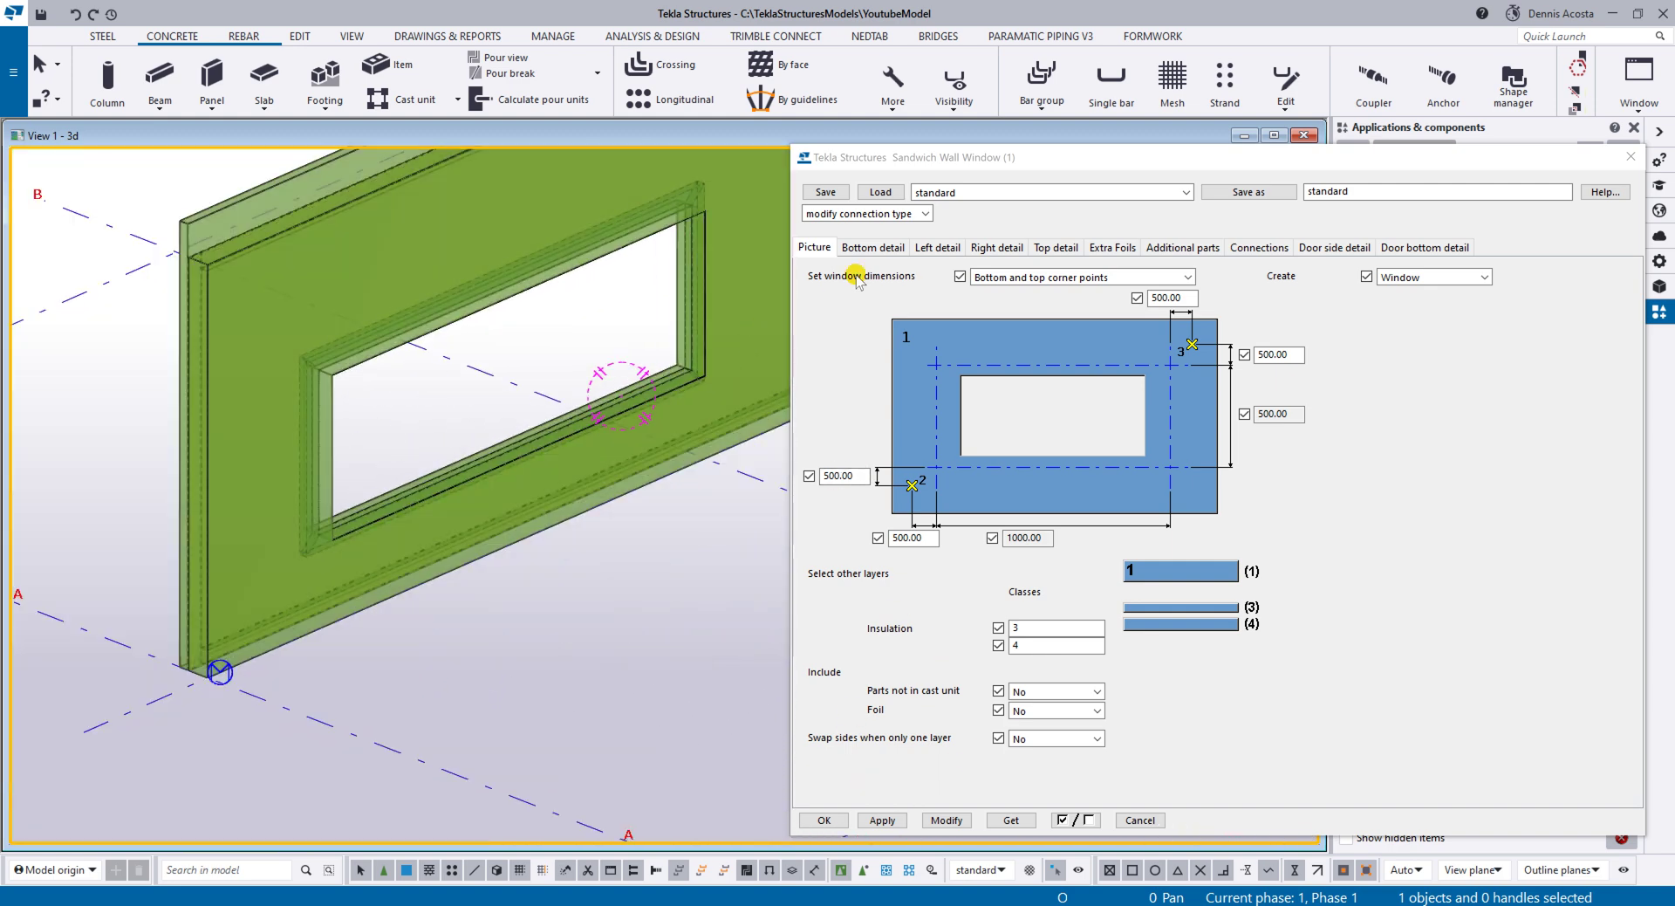
Step: Reload the standard window settings, select the wall with its window component and modify the window
{"action": "left_click", "coordinate": [890, 193]}
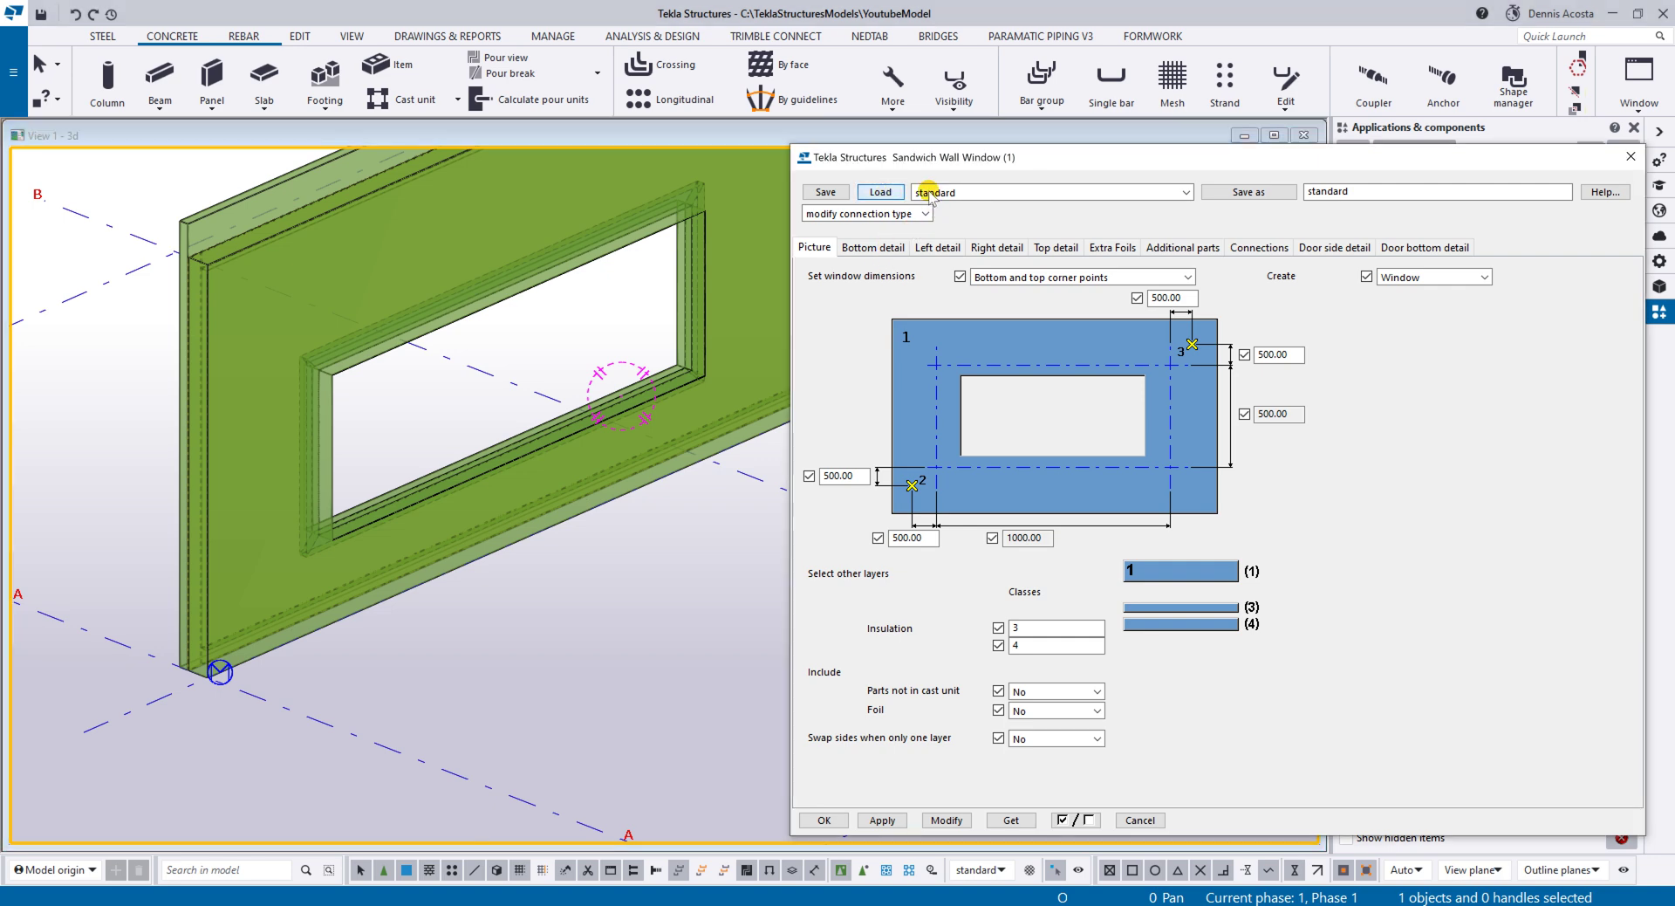
{"action": "left_click", "coordinate": [935, 193]}
{"action": "left_click", "coordinate": [942, 211]}
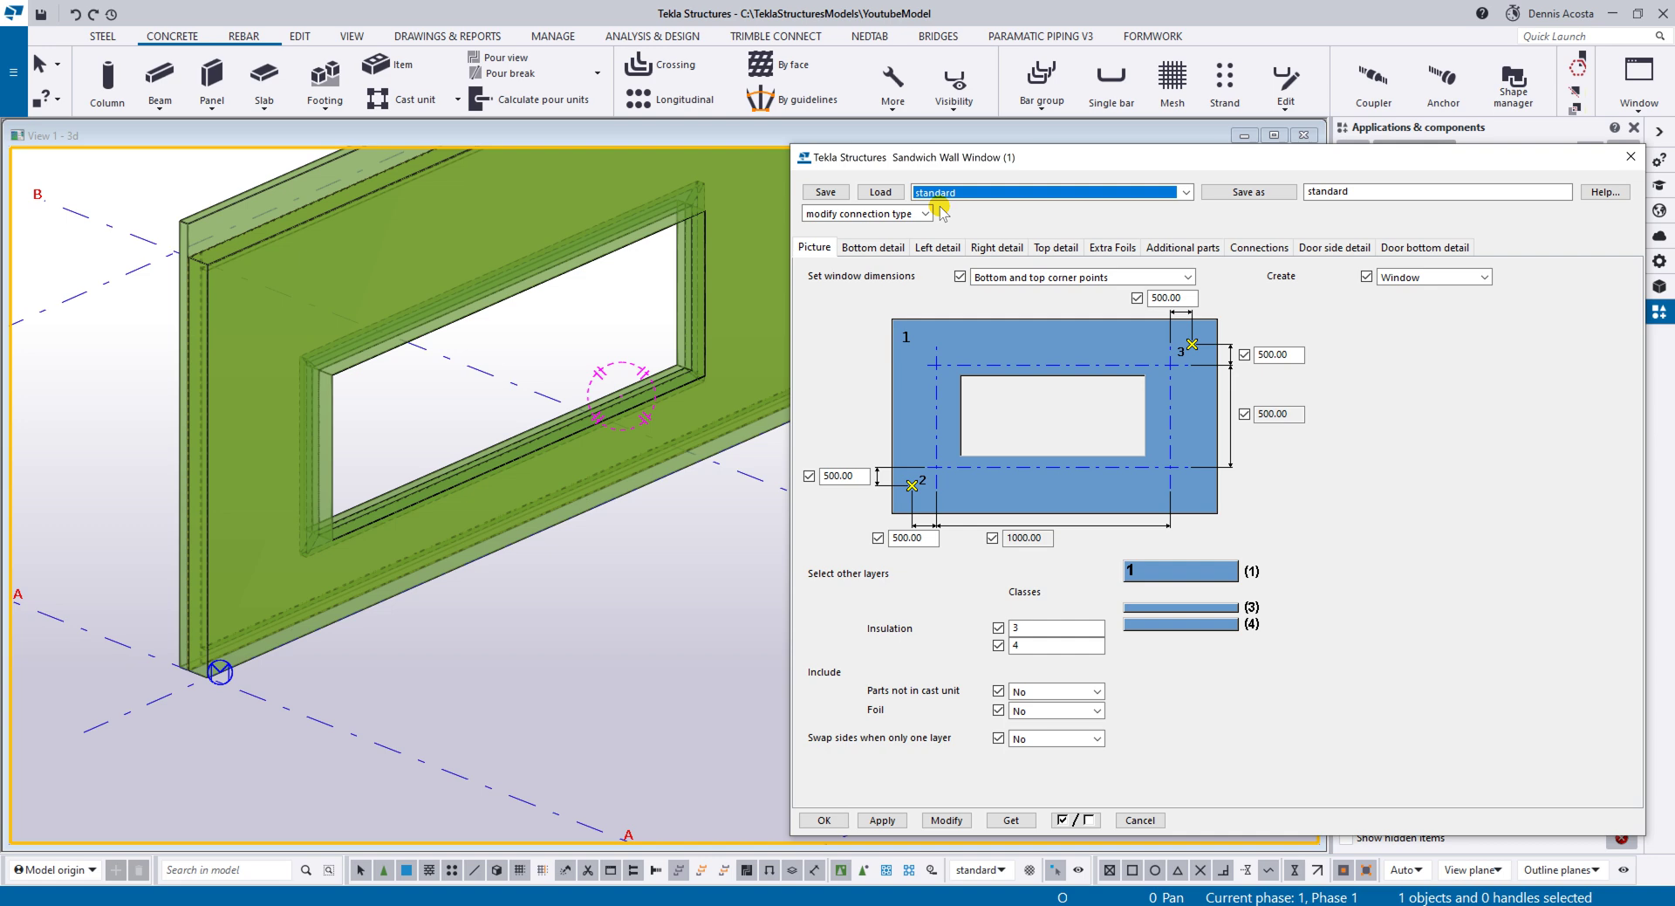
{"action": "left_click", "coordinate": [881, 192]}
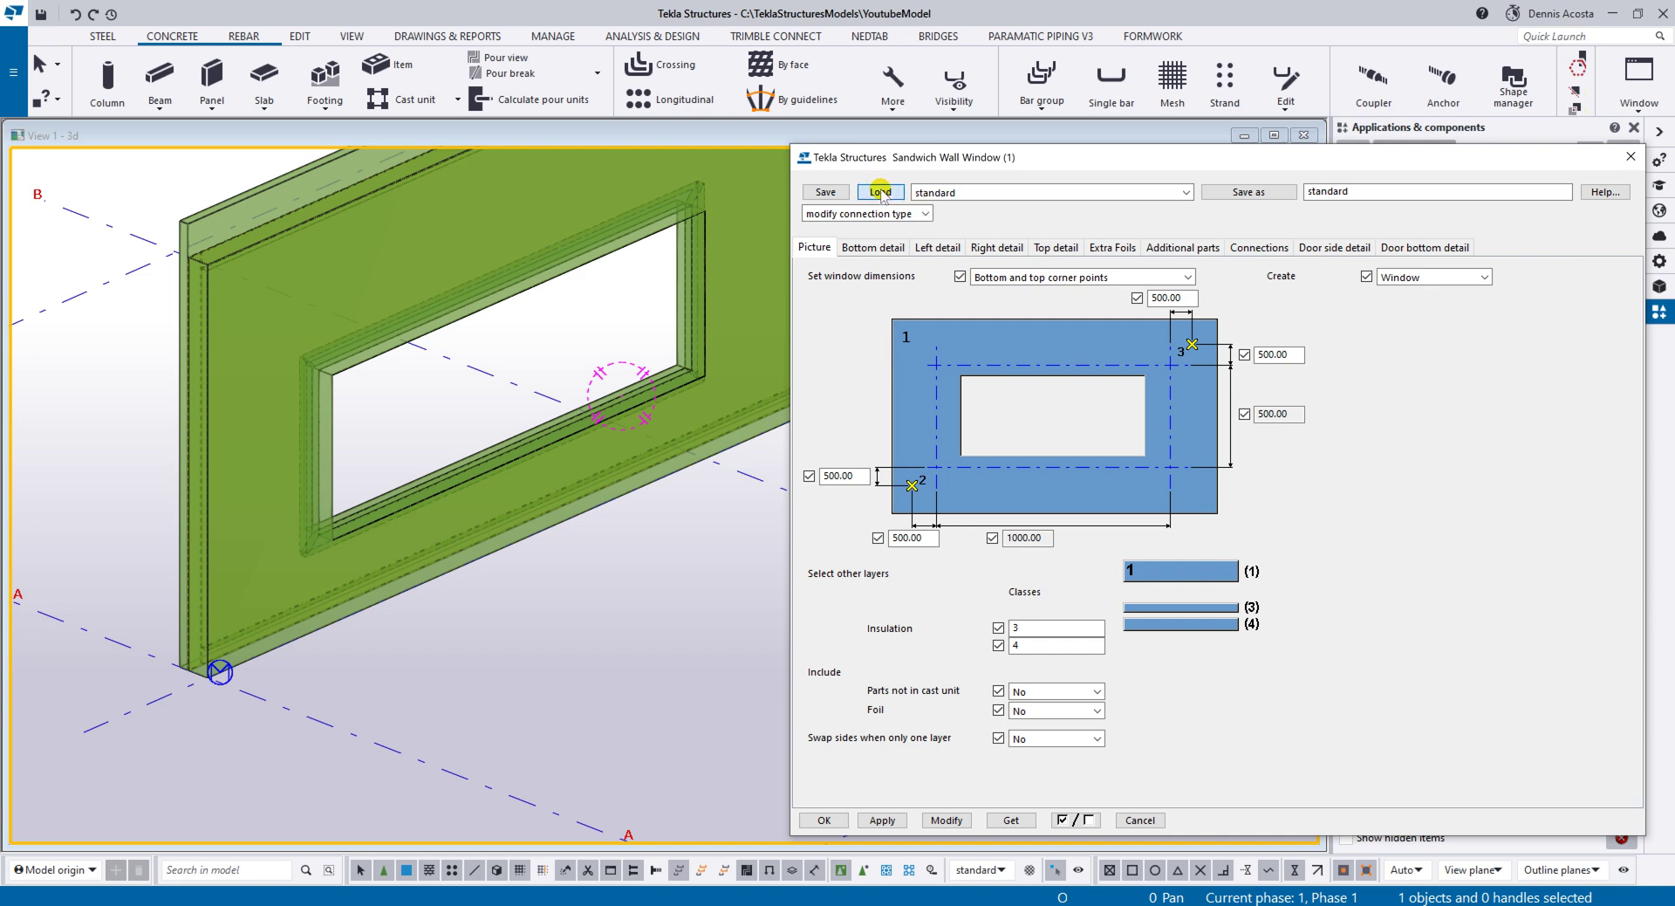
{"action": "left_click", "coordinate": [947, 821]}
{"action": "scroll", "coordinate": [349, 278], "scroll_direction": "down", "scroll_amount": 2}
{"action": "left_click_drag", "start_coordinate": [271, 170], "coordinate": [621, 524]}
{"action": "left_click", "coordinate": [963, 815]}
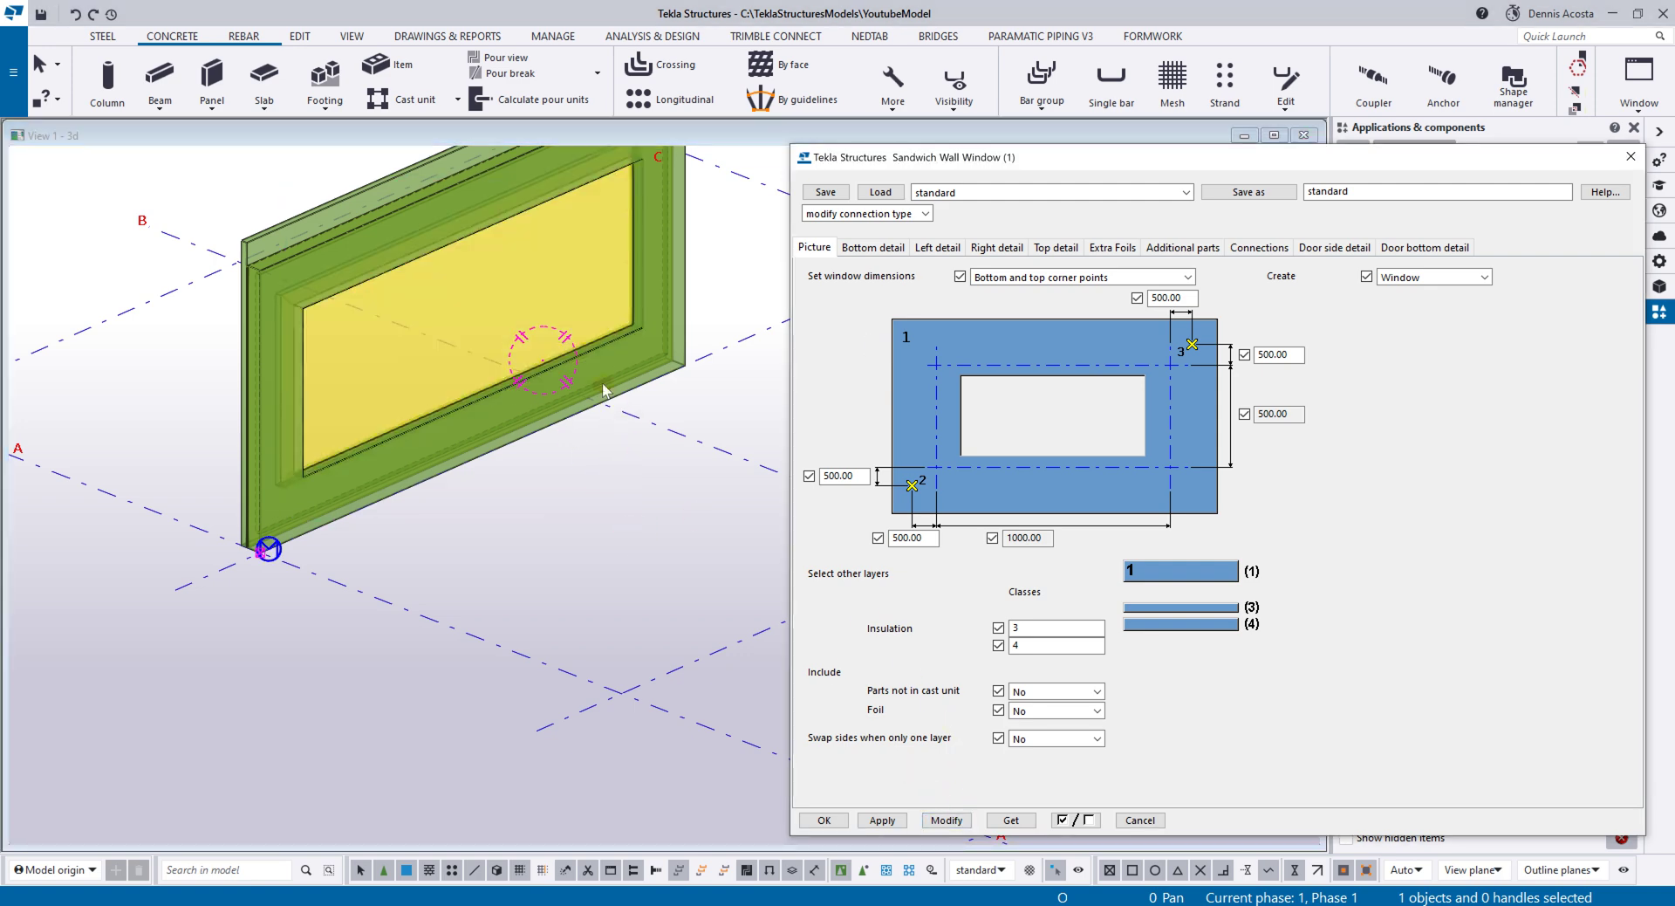
Step: Examine the modified window opening and how the insulation layer runs through it
{"action": "scroll", "coordinate": [602, 388], "scroll_direction": "down", "scroll_amount": 2}
{"action": "scroll", "coordinate": [609, 384], "scroll_direction": "up", "scroll_amount": 2}
{"action": "scroll", "coordinate": [600, 503], "scroll_direction": "down", "scroll_amount": 2}
{"action": "left_click", "coordinate": [601, 502]}
{"action": "scroll", "coordinate": [422, 363], "scroll_direction": "up", "scroll_amount": 6}
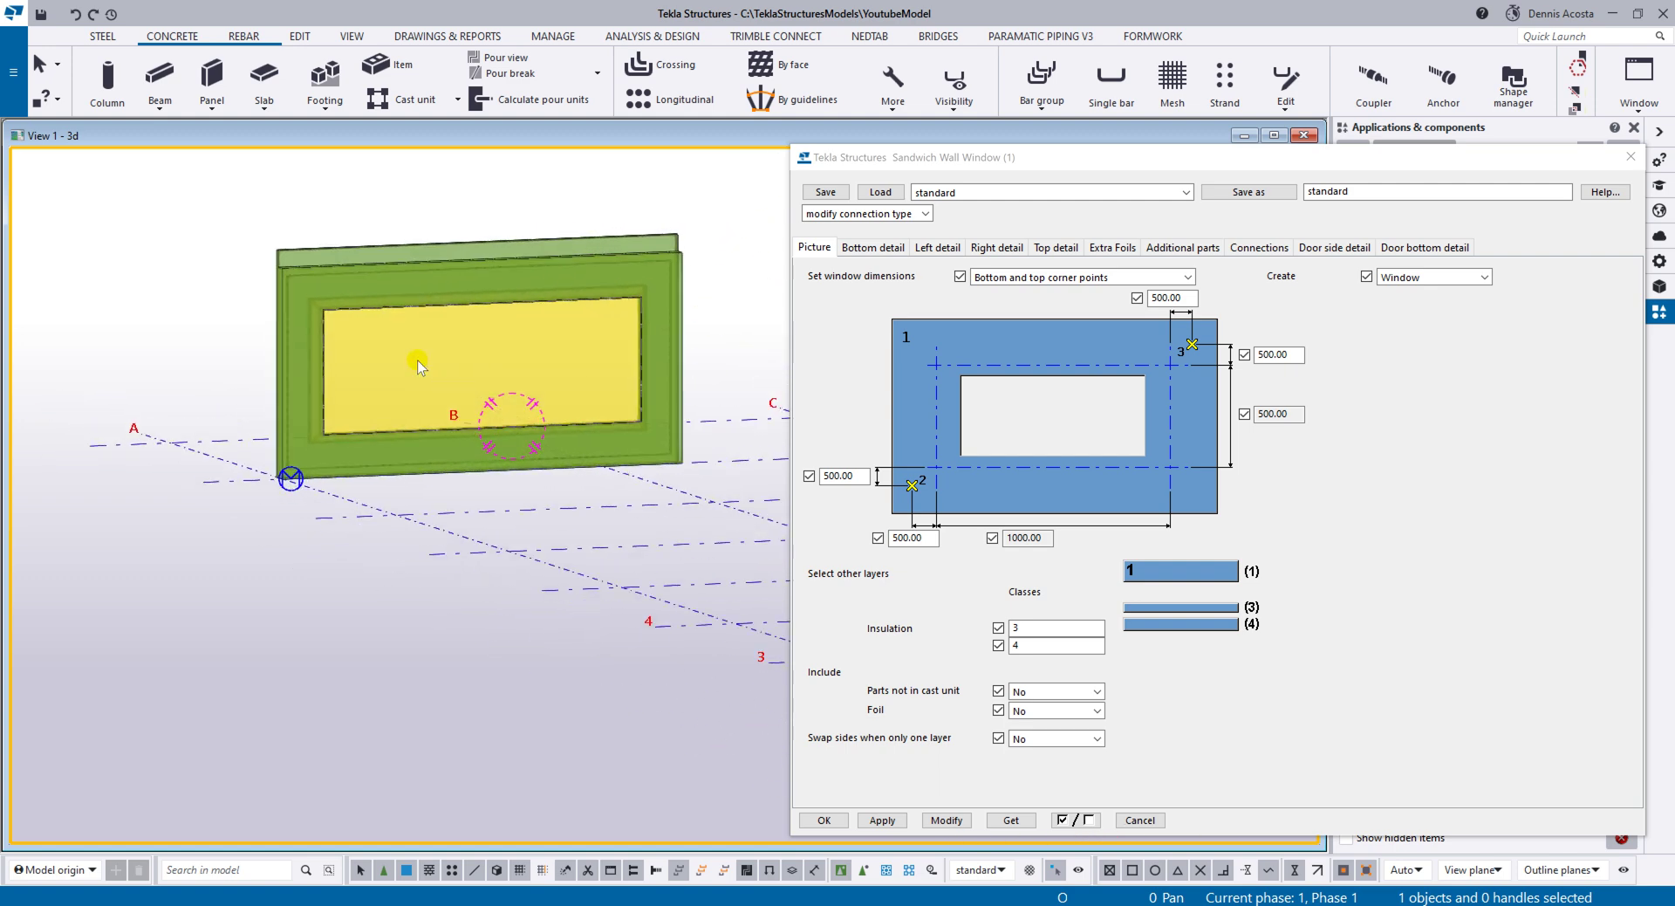
{"action": "mouse_move", "coordinate": [270, 363]}
{"action": "middle_mouse_down", "text": "ctrl"}
{"action": "mouse_move", "coordinate": [254, 351]}
{"action": "mouse_move", "coordinate": [292, 382]}
{"action": "middle_mouse_up", "text": "ctrl"}
{"action": "scroll", "coordinate": [321, 517], "scroll_direction": "up", "scroll_amount": 1}
{"action": "middle_click_drag", "start_coordinate": [494, 651], "coordinate": [467, 672]}
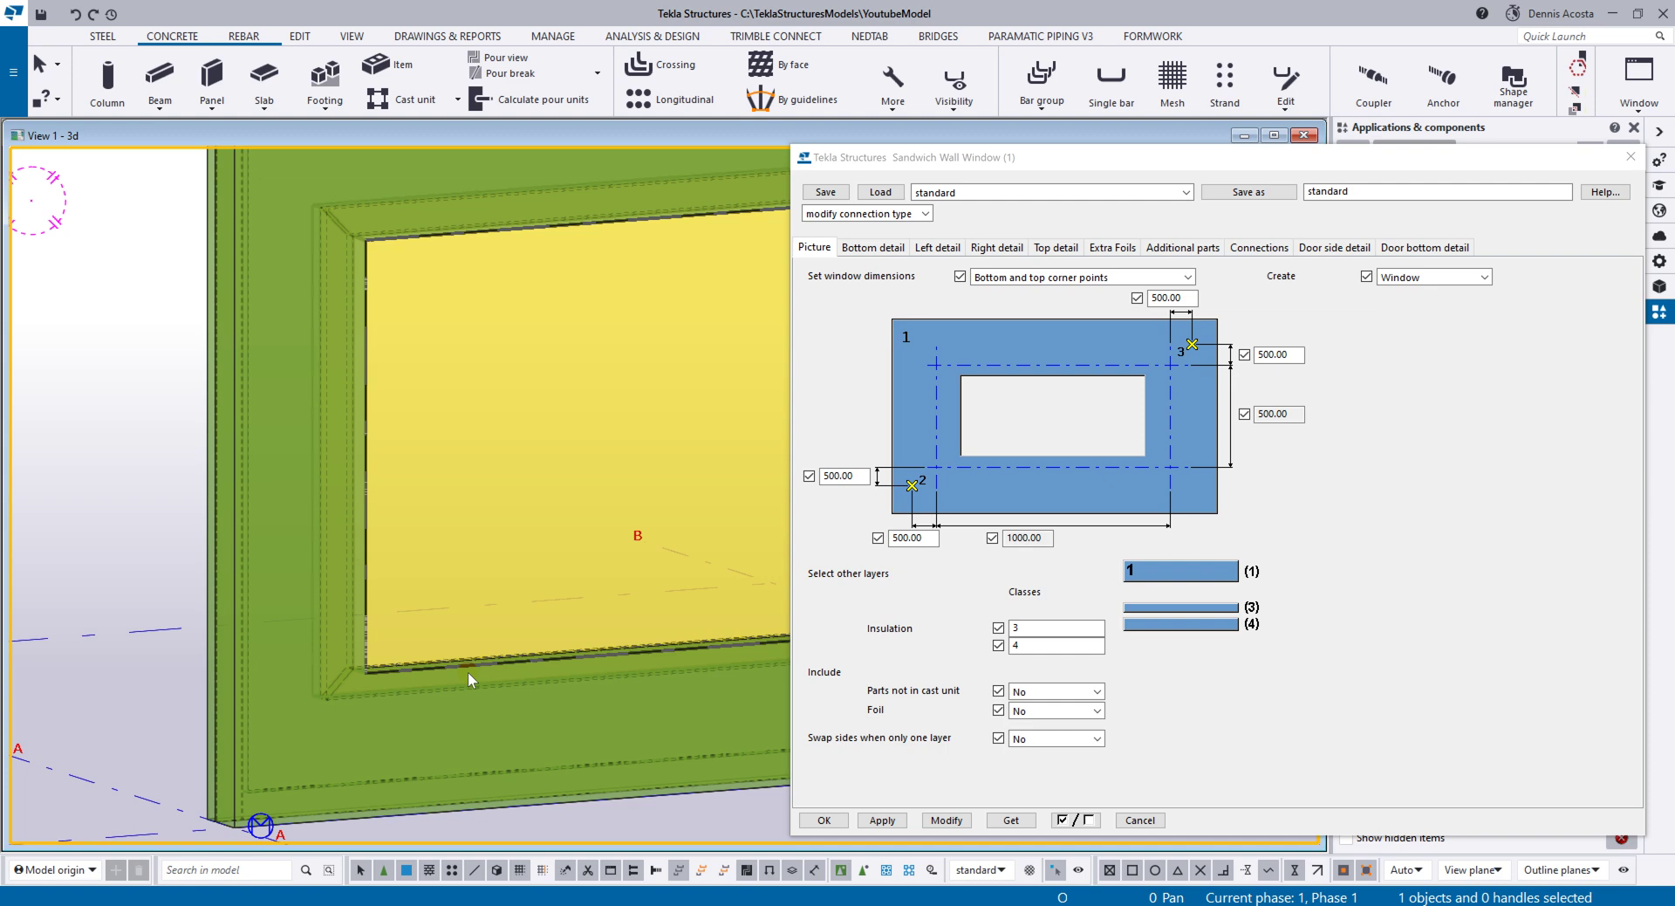
{"action": "scroll", "coordinate": [468, 672], "scroll_direction": "down", "scroll_amount": 2}
{"action": "middle_click_drag", "start_coordinate": [579, 635], "coordinate": [427, 628]}
{"action": "mouse_move", "coordinate": [705, 500]}
{"action": "middle_mouse_down"}
{"action": "mouse_move", "coordinate": [557, 545]}
{"action": "mouse_move", "coordinate": [636, 504]}
{"action": "mouse_move", "coordinate": [744, 549]}
{"action": "middle_mouse_up"}
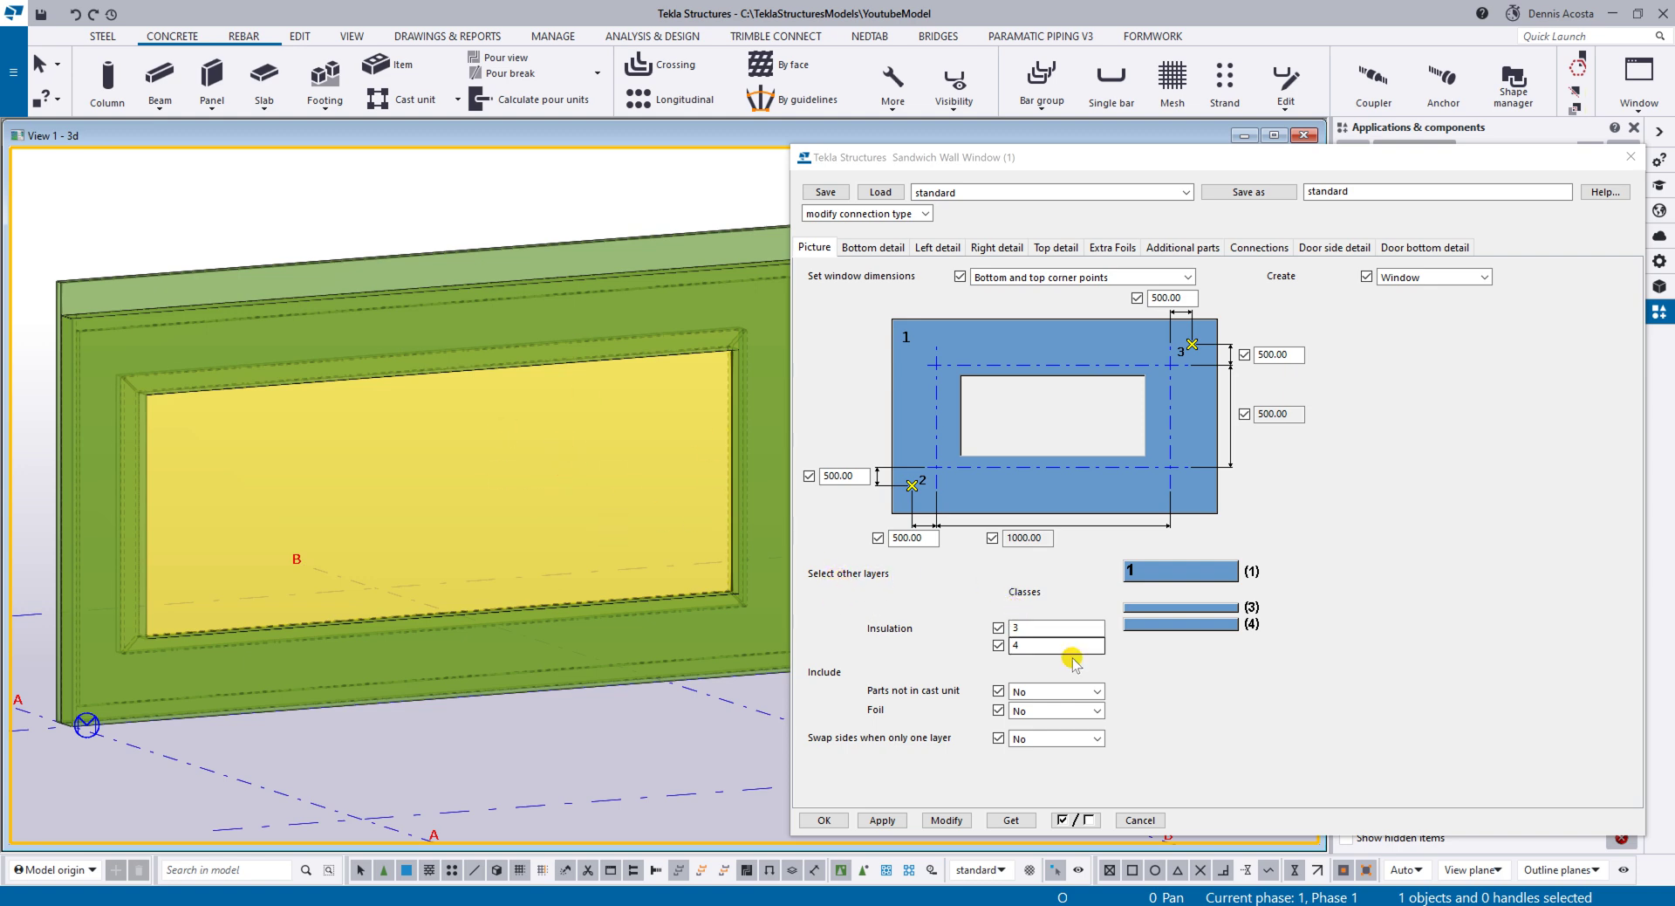
Step: Set the window's insulation classes to 6 and 3, select the wall with its window and modify the component
{"action": "double_click", "coordinate": [1032, 626]}
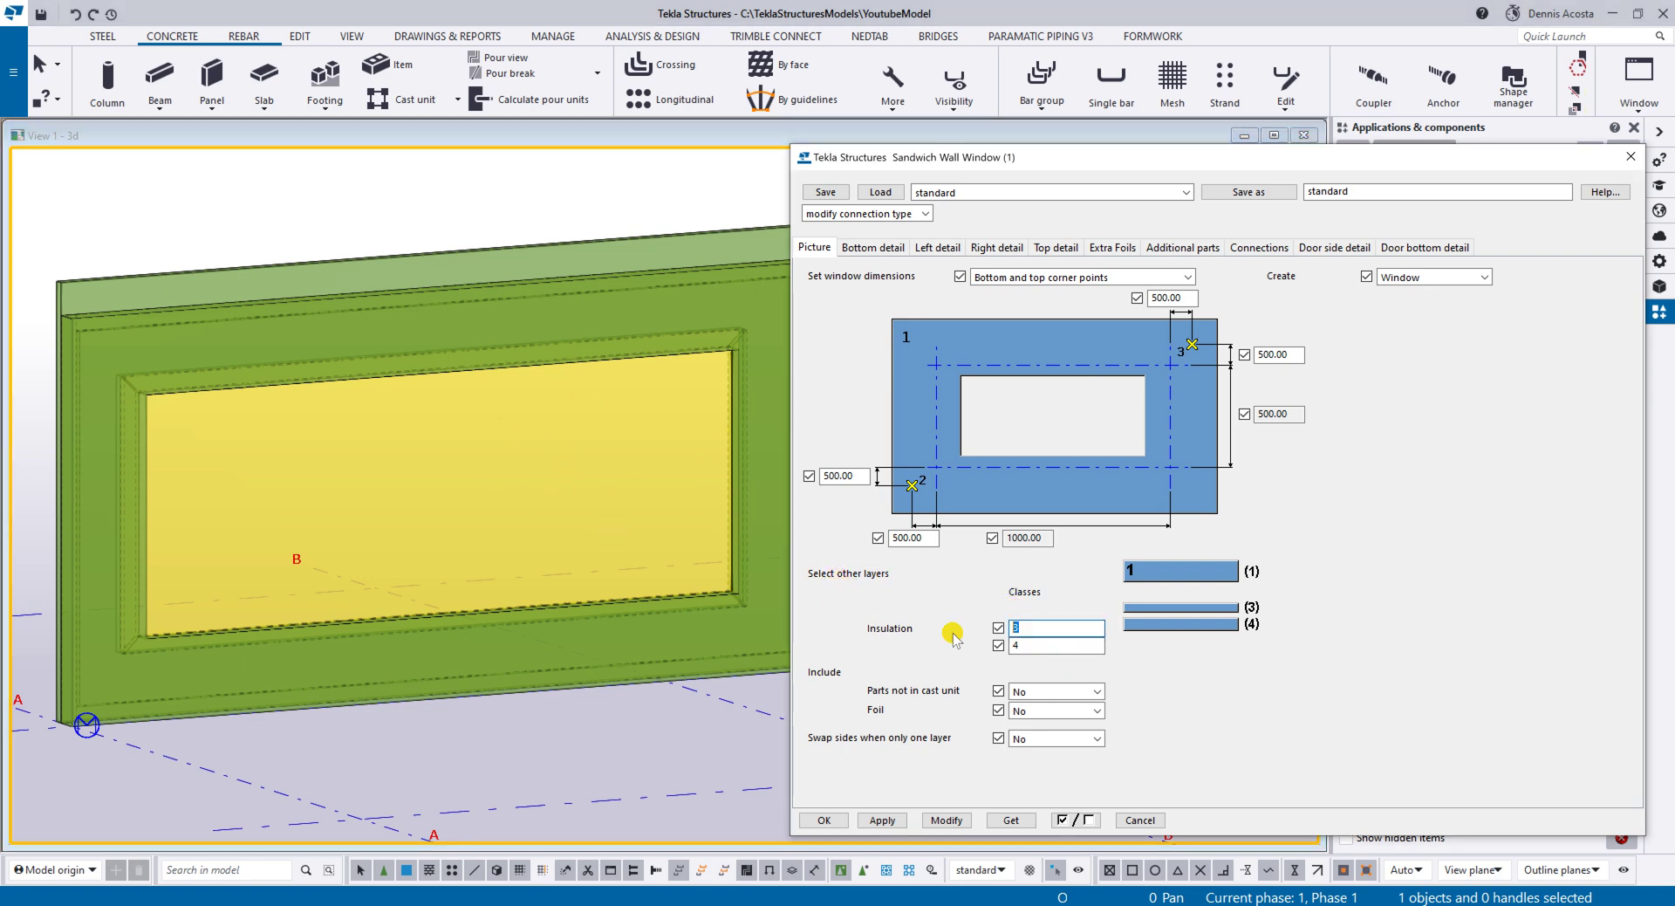
{"action": "type", "text": "6"}
{"action": "key", "text": "Tab"}
{"action": "left_click", "coordinate": [958, 820]}
{"action": "left_click_drag", "start_coordinate": [107, 225], "coordinate": [793, 738]}
{"action": "left_click", "coordinate": [955, 819]}
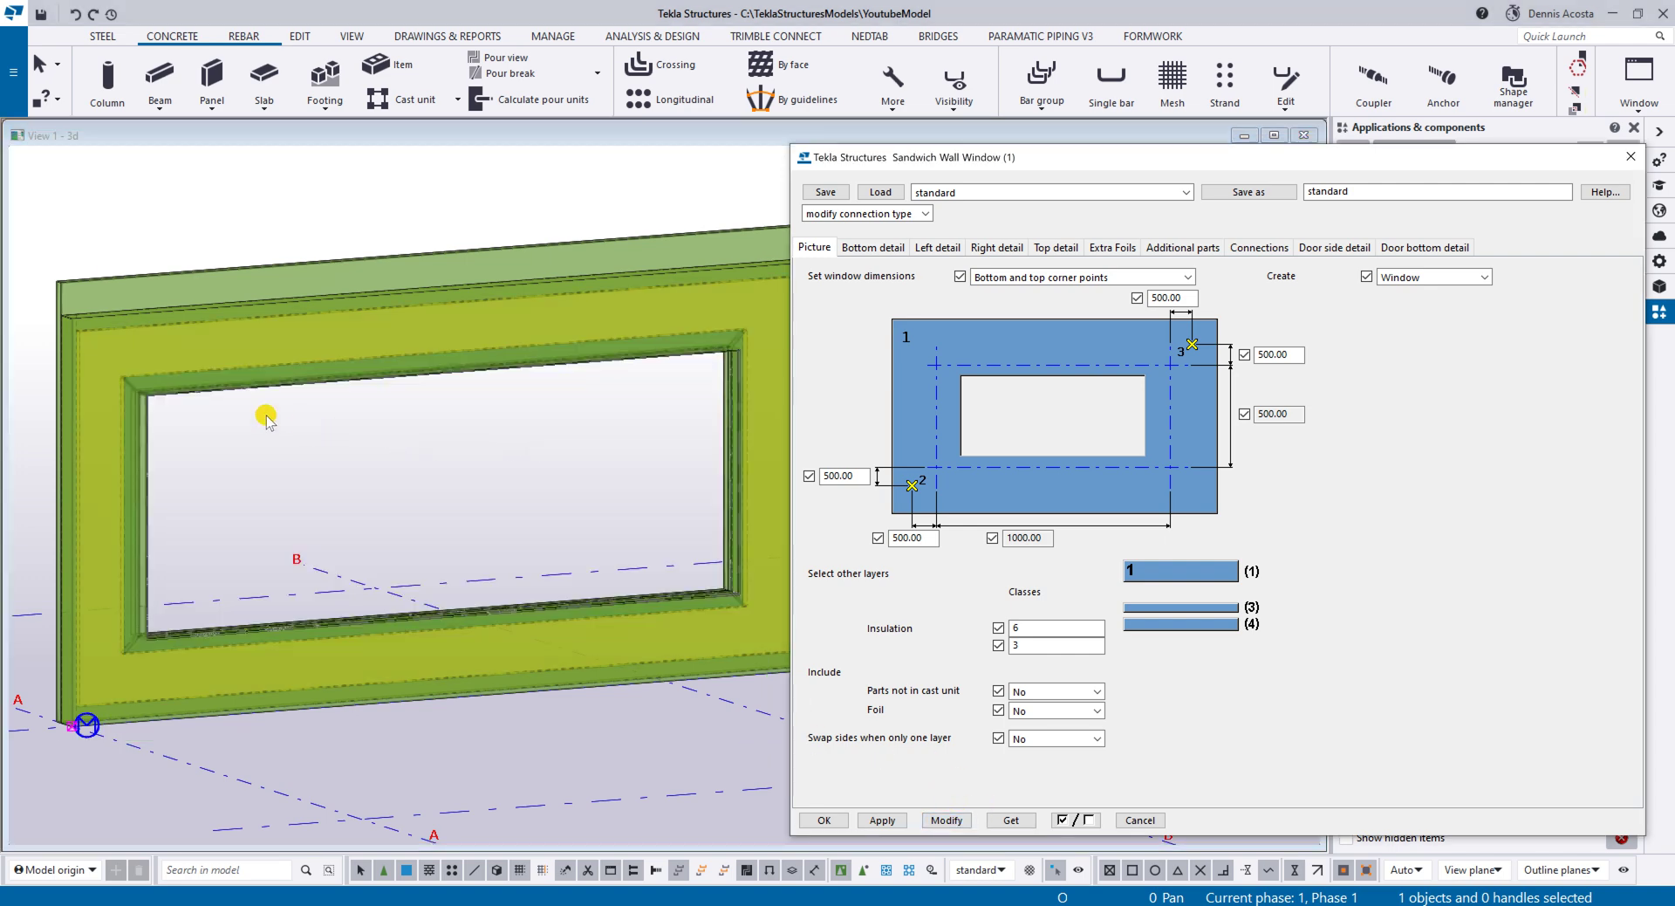
Step: Set both horizontal offsets of the window from its corner points to 1000 and modify the window
{"action": "double_click", "coordinate": [1193, 298]}
{"action": "type", "text": "1000"}
{"action": "double_click", "coordinate": [930, 536]}
{"action": "left_click", "coordinate": [947, 821]}
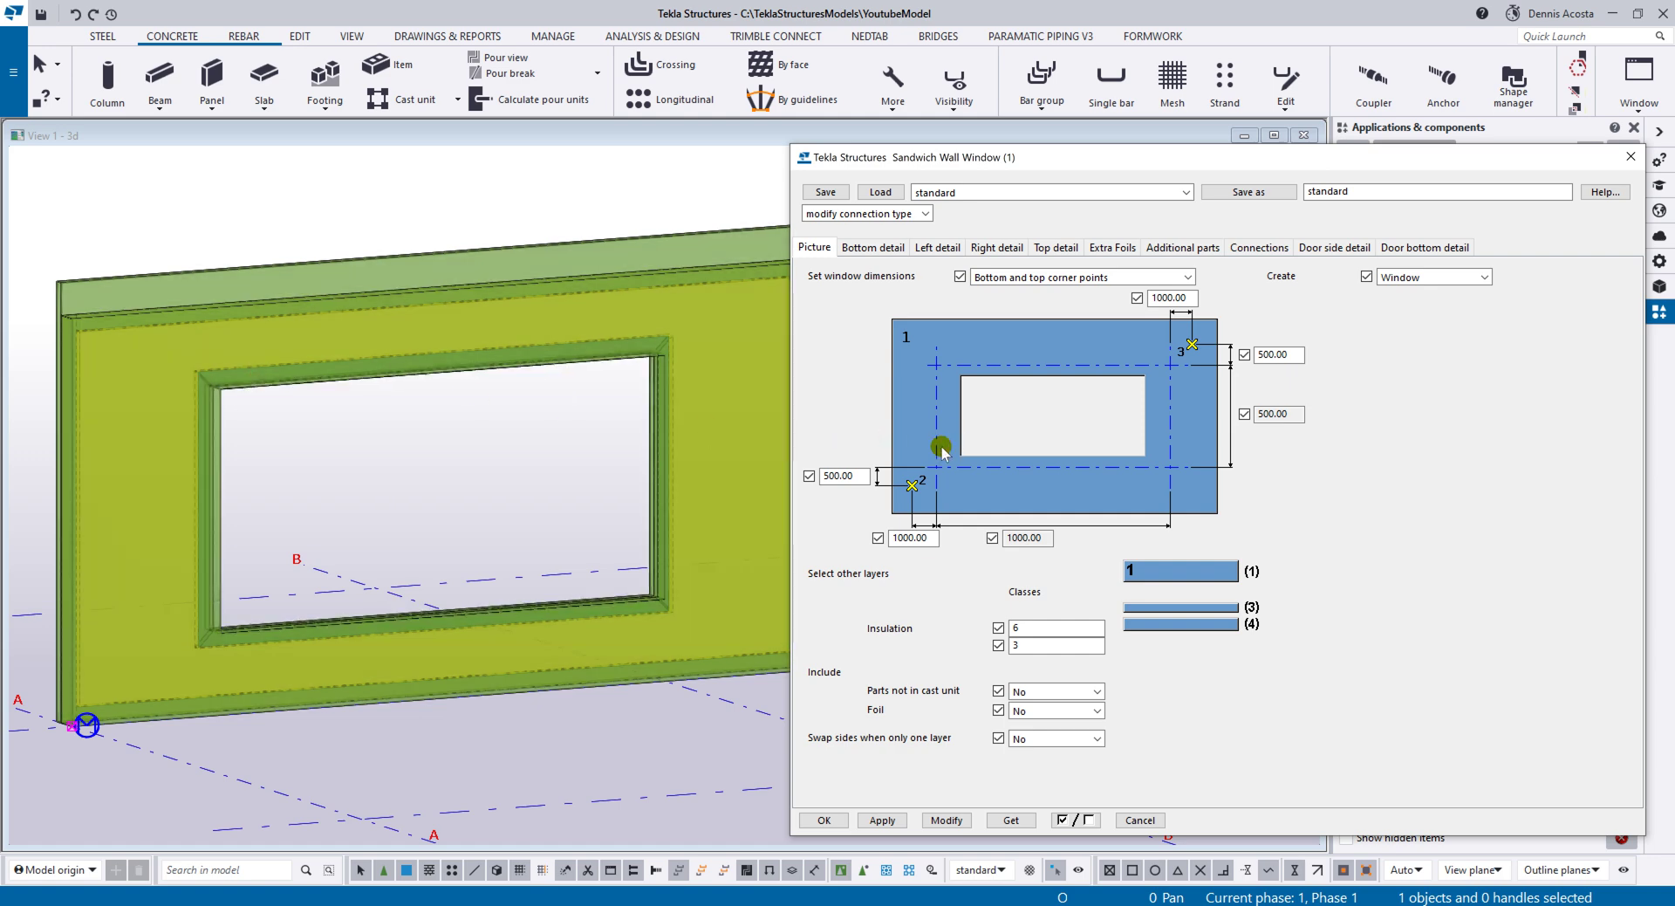
Step: Set the window's bottom and top vertical offsets from its corner points to 800 and modify the window
{"action": "left_click", "coordinate": [841, 481]}
{"action": "double_click", "coordinate": [856, 479]}
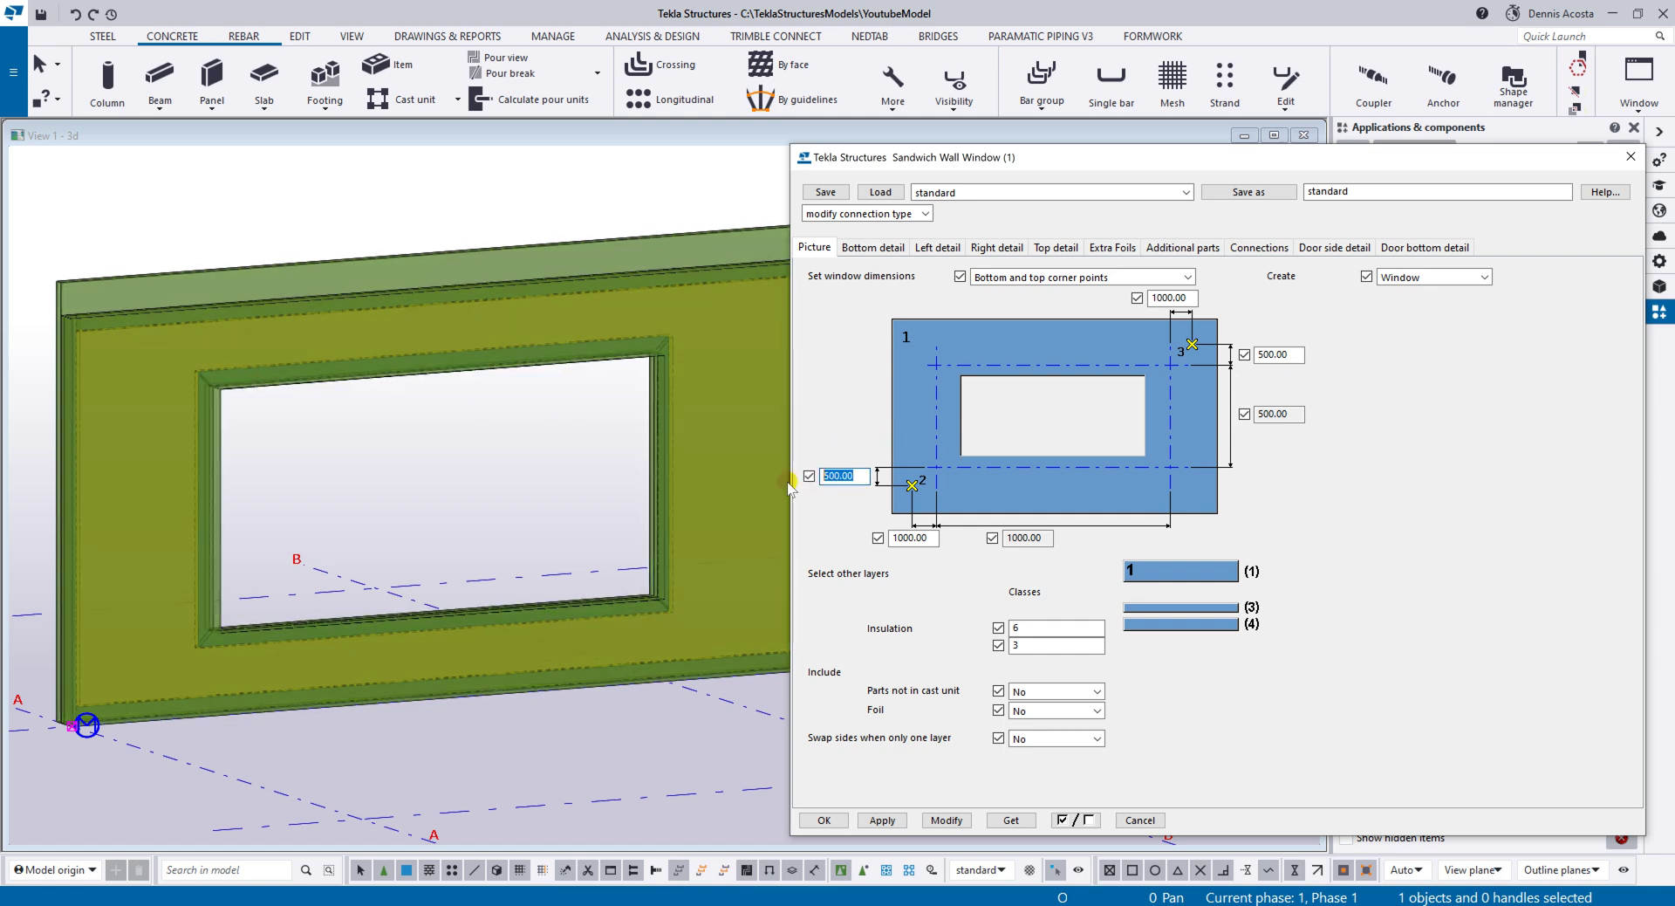
{"action": "type", "text": "800"}
{"action": "key", "text": "Tab"}
{"action": "key", "text": "Tab"}
{"action": "type", "text": "800"}
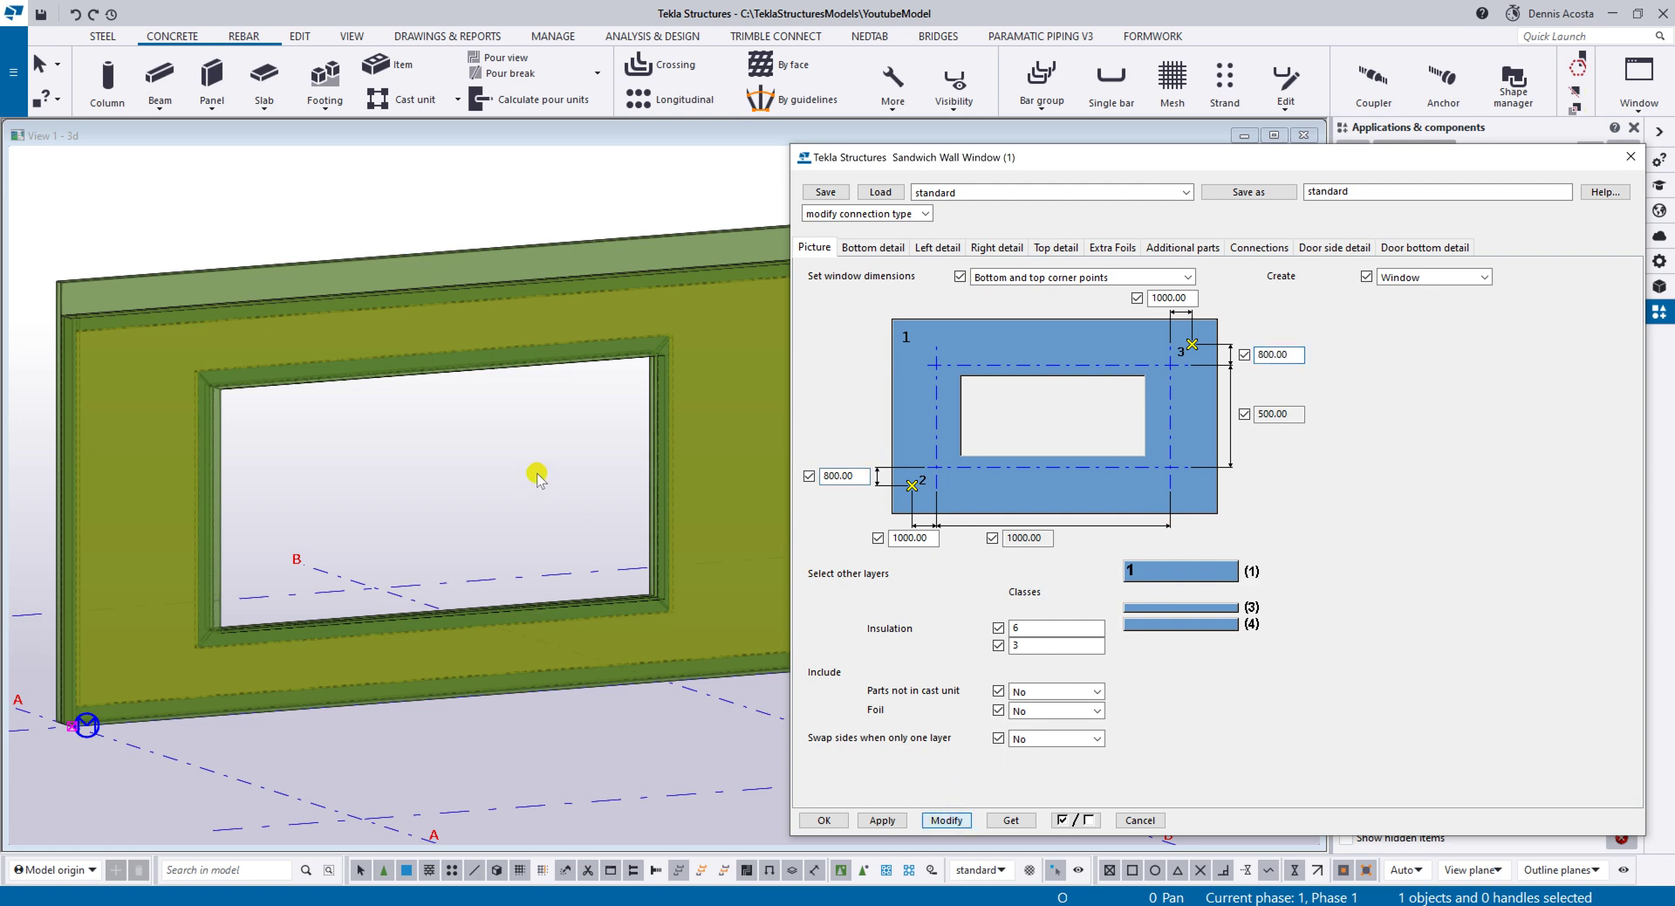
{"action": "scroll", "coordinate": [222, 389], "scroll_direction": "up", "scroll_amount": 5}
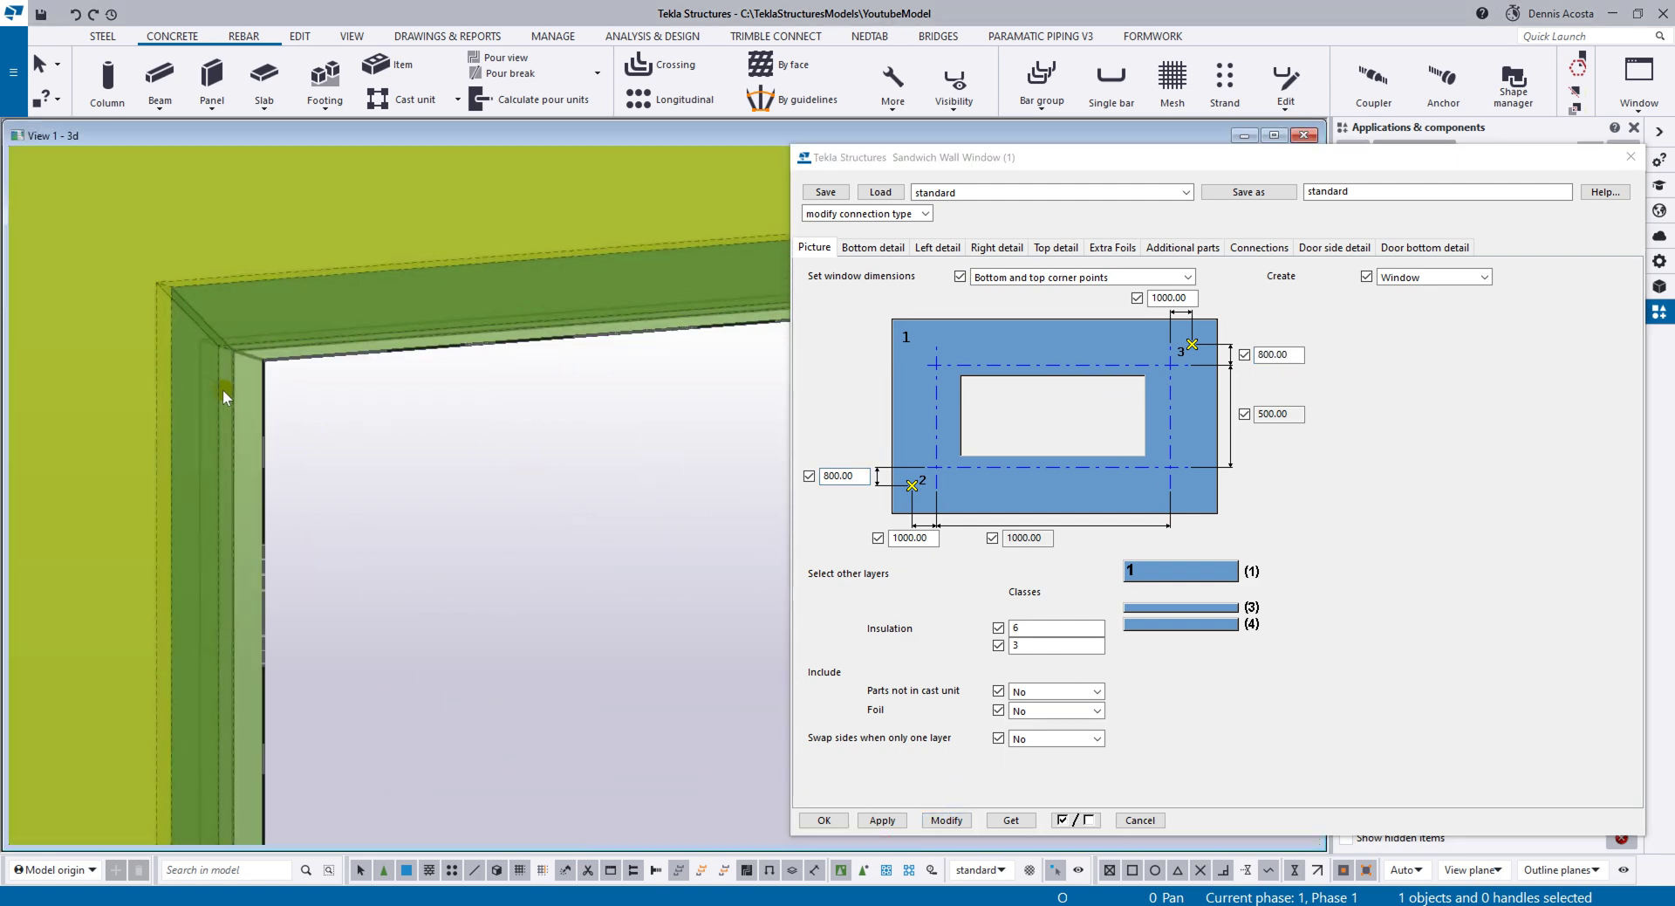
Step: Open the window's bottom detail settings and examine the sill along the lower edge of the opening
{"action": "scroll", "coordinate": [222, 389], "scroll_direction": "down", "scroll_amount": 4}
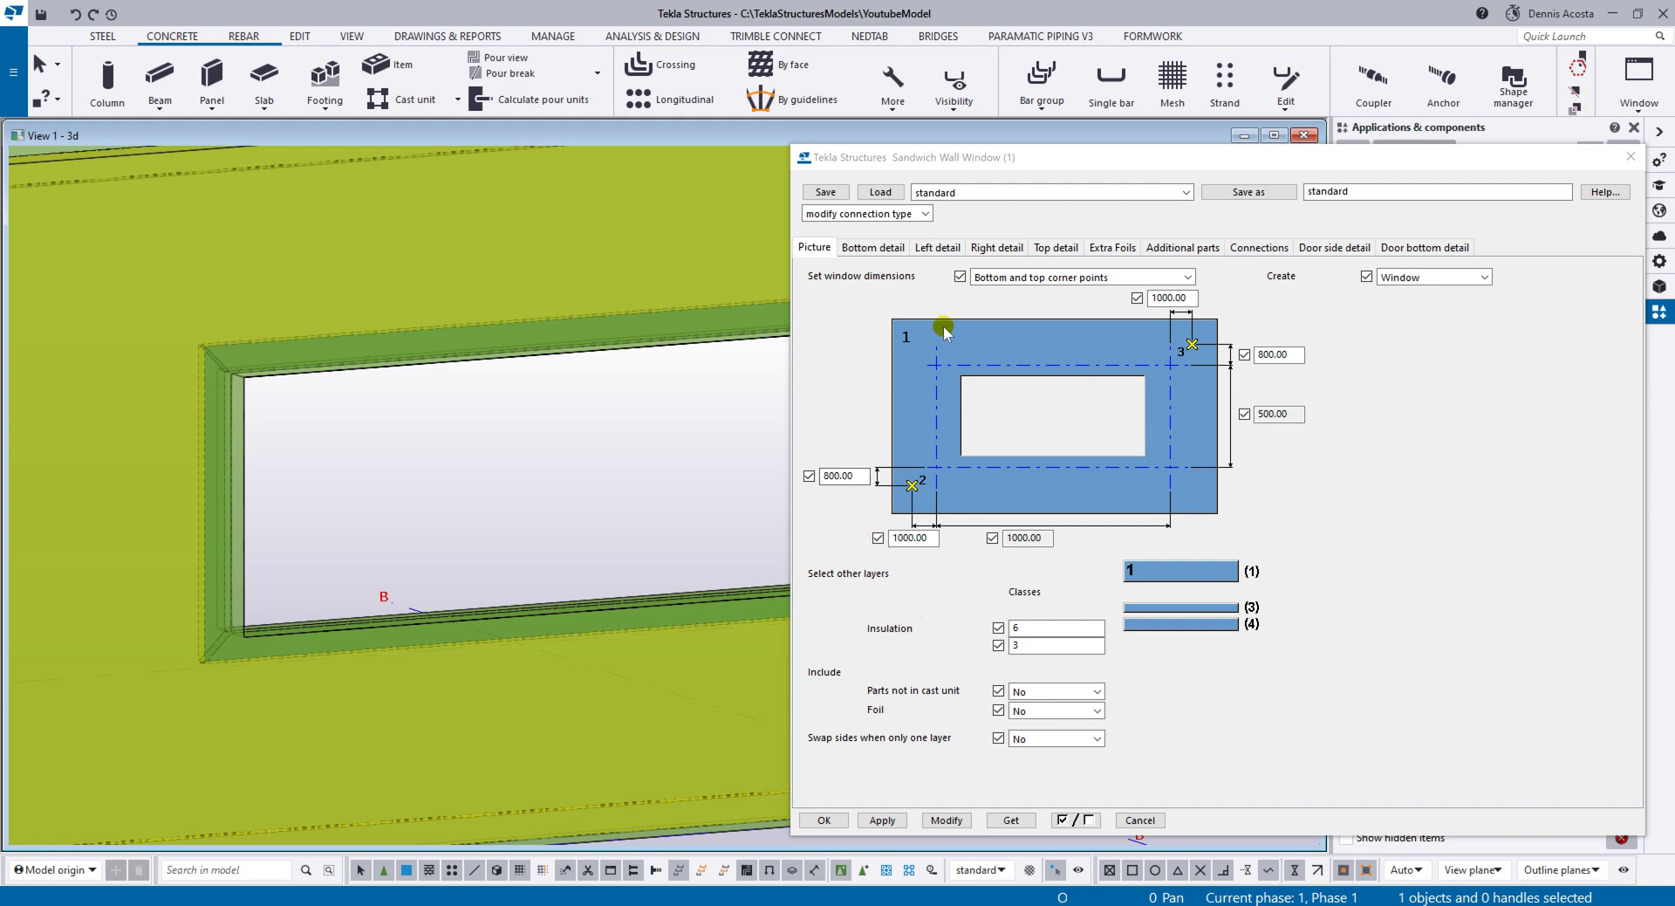
{"action": "left_click", "coordinate": [891, 249]}
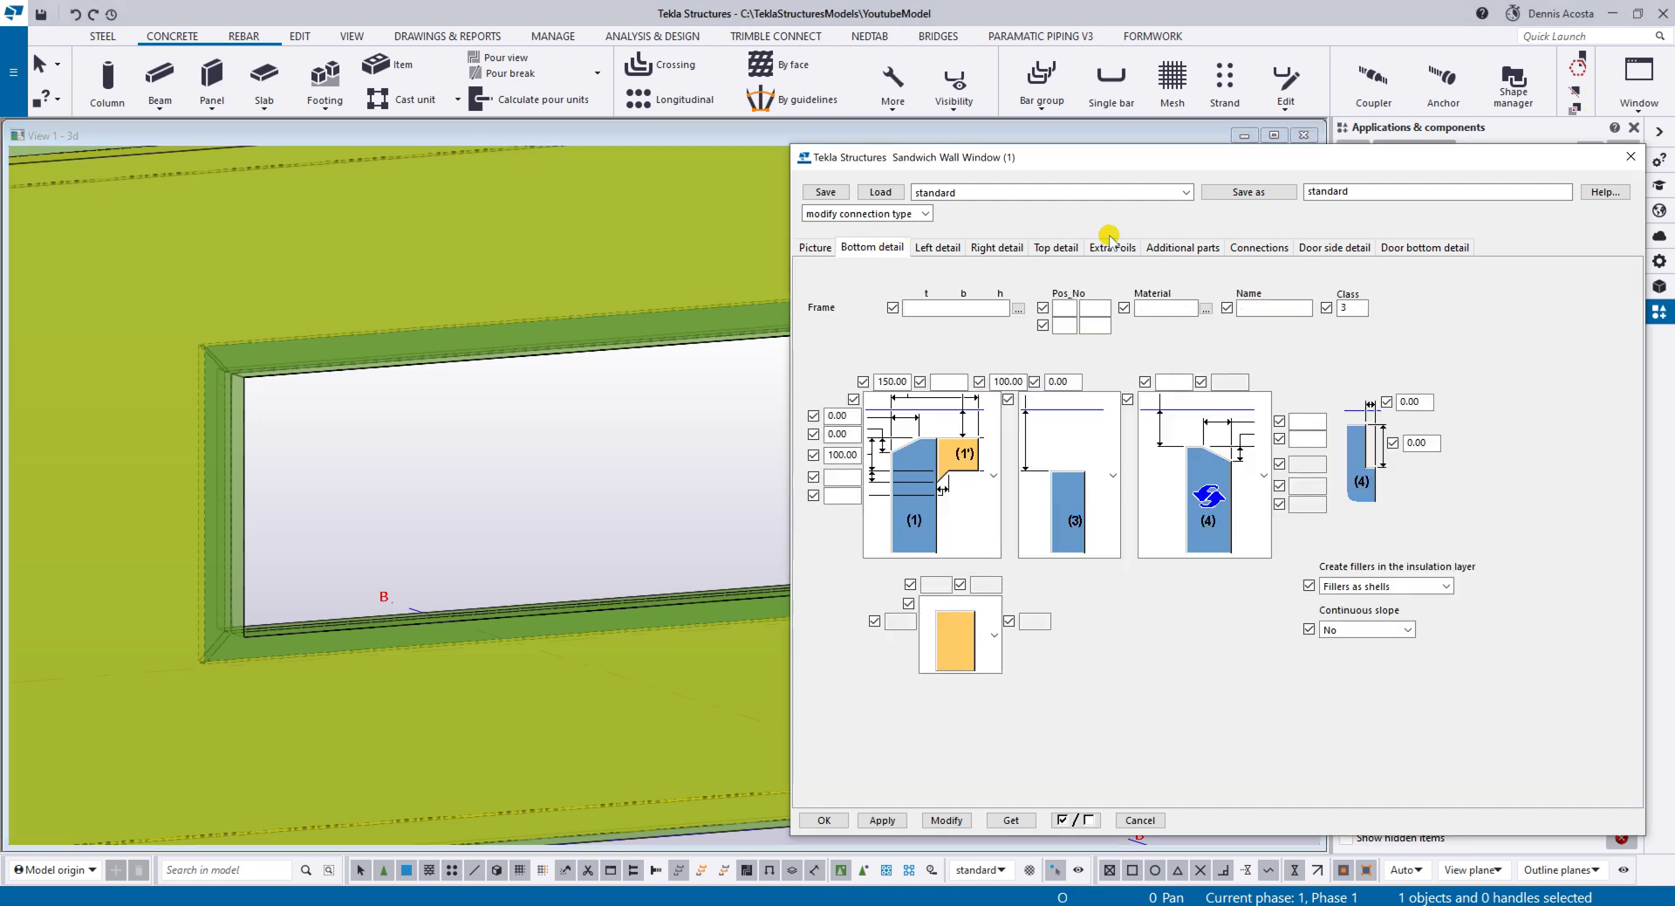
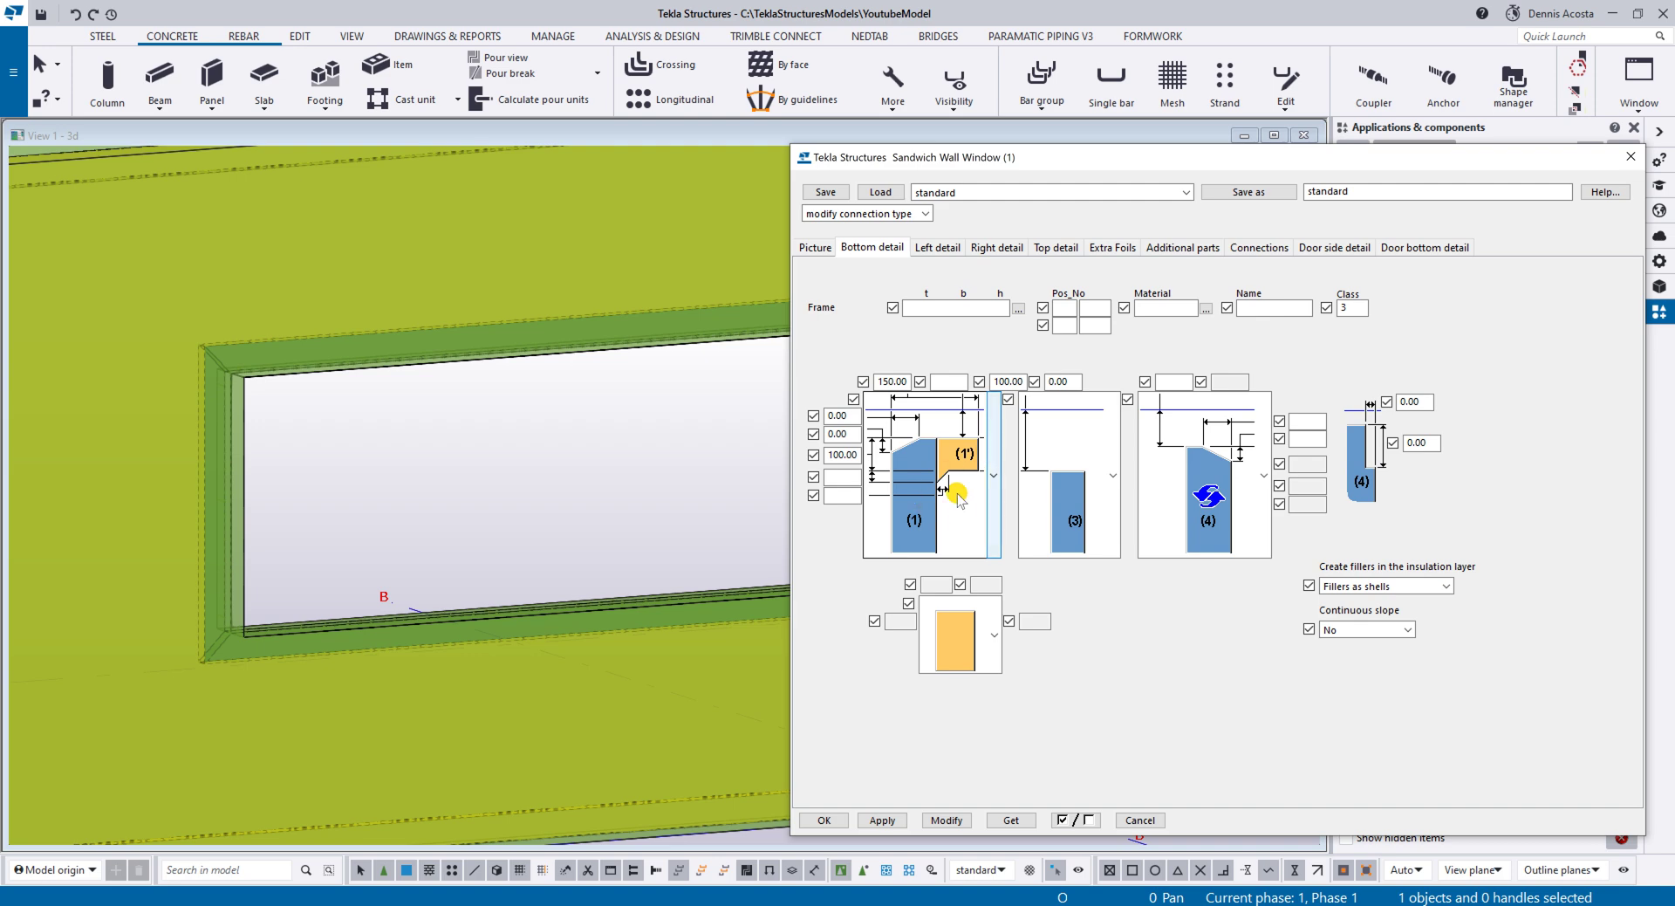
{"action": "middle_click_drag", "start_coordinate": [505, 569], "coordinate": [502, 345], "text": "ctrl"}
{"action": "scroll", "coordinate": [572, 478], "scroll_direction": "up", "scroll_amount": 3}
{"action": "scroll", "coordinate": [583, 427], "scroll_direction": "down", "scroll_amount": 4}
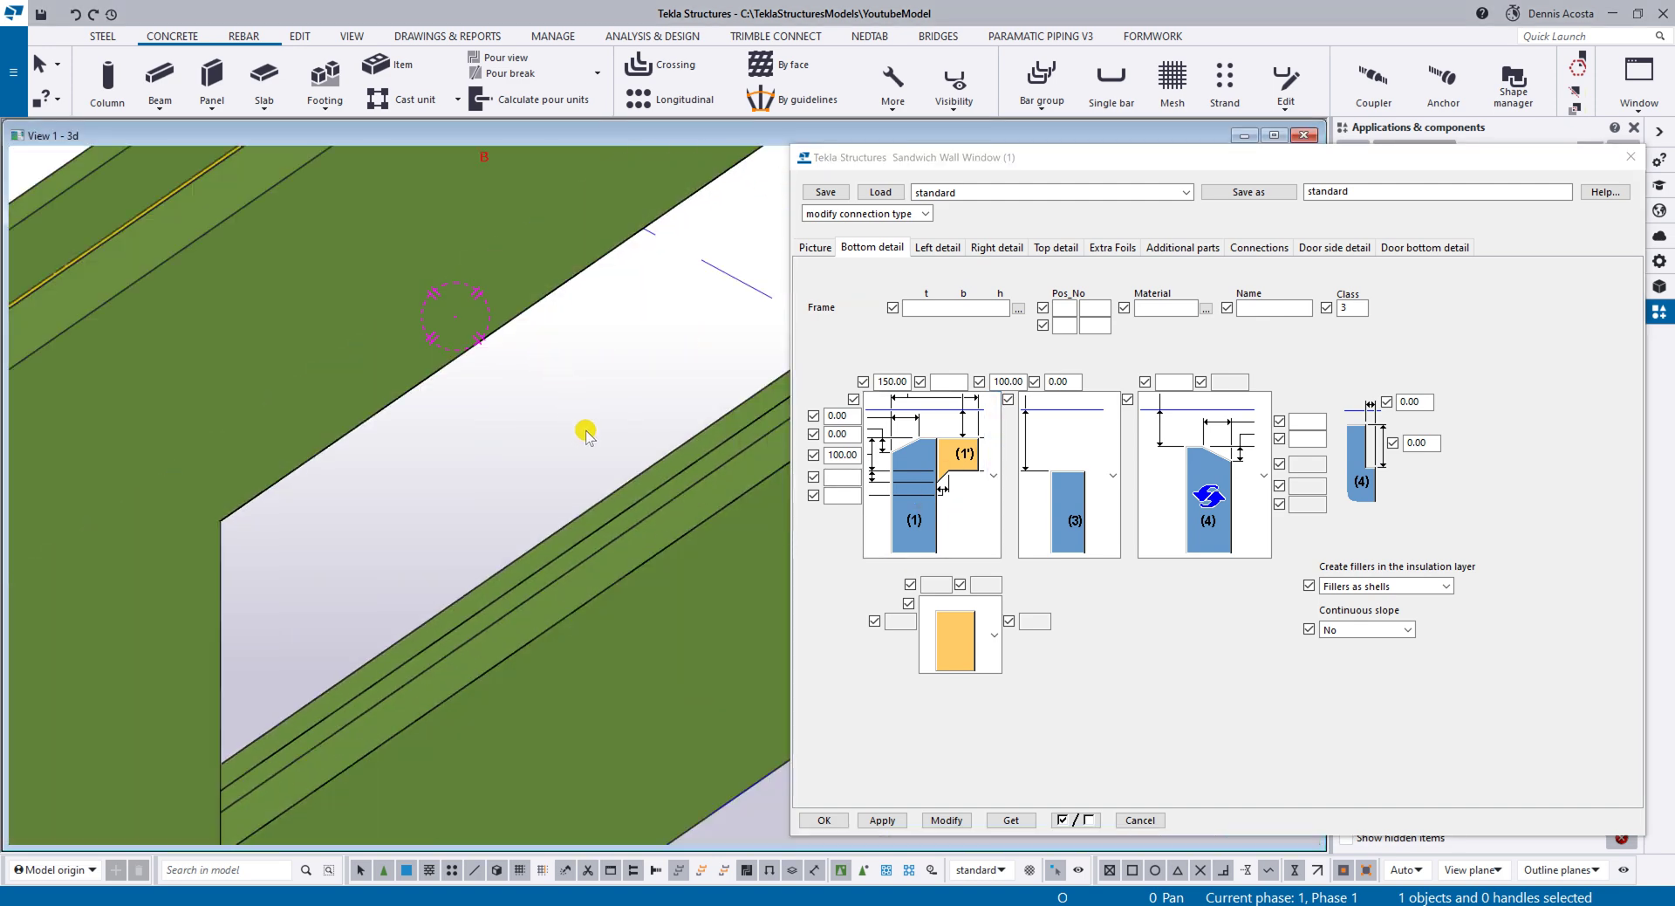
{"action": "middle_click_drag", "start_coordinate": [685, 474], "coordinate": [689, 464], "text": "ctrl"}
{"action": "scroll", "coordinate": [688, 442], "scroll_direction": "up", "scroll_amount": 3}
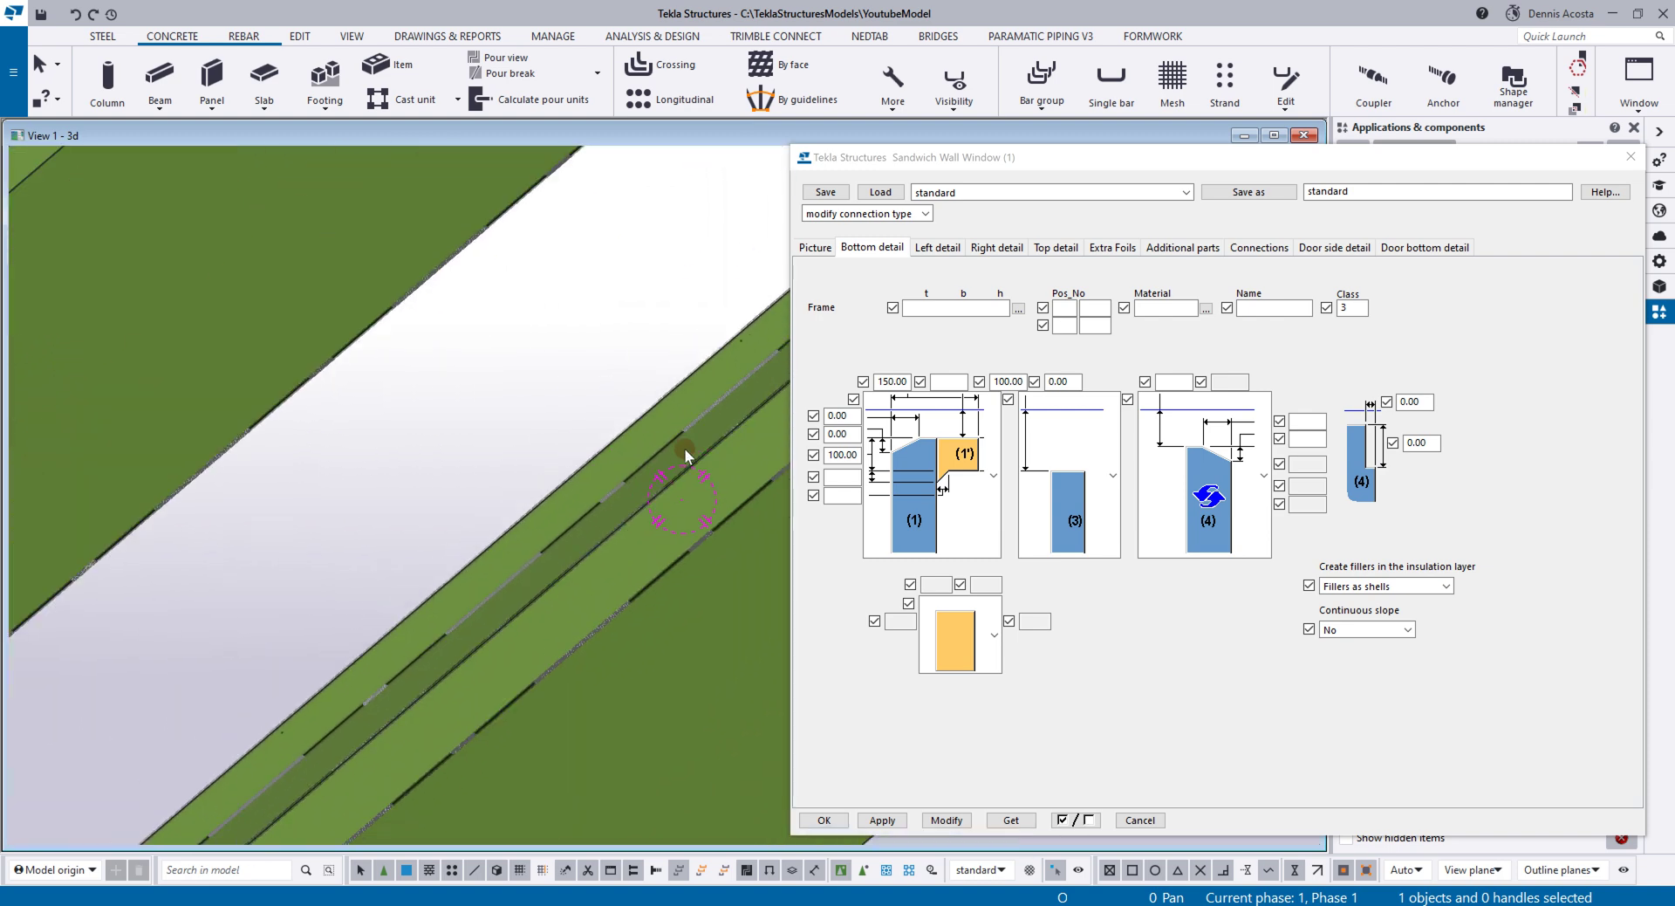
{"action": "scroll", "coordinate": [685, 448], "scroll_direction": "down", "scroll_amount": 1}
{"action": "scroll", "coordinate": [709, 490], "scroll_direction": "down", "scroll_amount": 2}
{"action": "scroll", "coordinate": [707, 480], "scroll_direction": "up", "scroll_amount": 2}
{"action": "middle_click_drag", "start_coordinate": [709, 487], "coordinate": [616, 471], "text": "ctrl"}
Step: Set the bottom detail of layer (1) to the shape without the (1') return piece and modify the window
{"action": "left_click", "coordinate": [974, 463]}
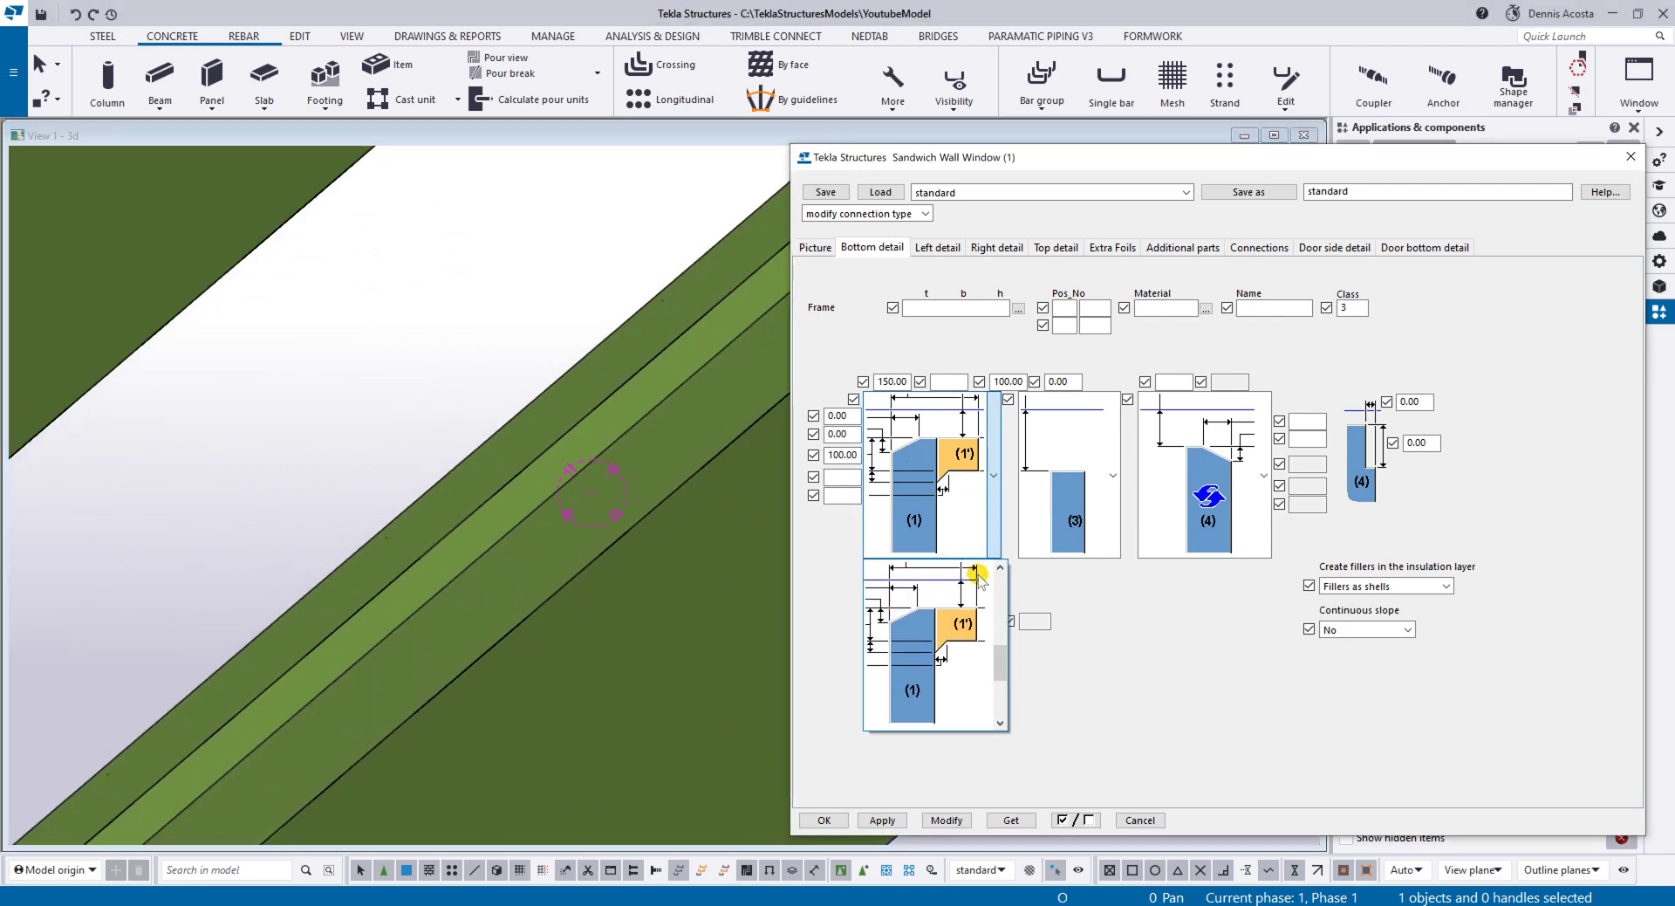
{"action": "scroll", "coordinate": [969, 611], "scroll_direction": "down", "scroll_amount": 2}
{"action": "scroll", "coordinate": [944, 637], "scroll_direction": "down", "scroll_amount": 2}
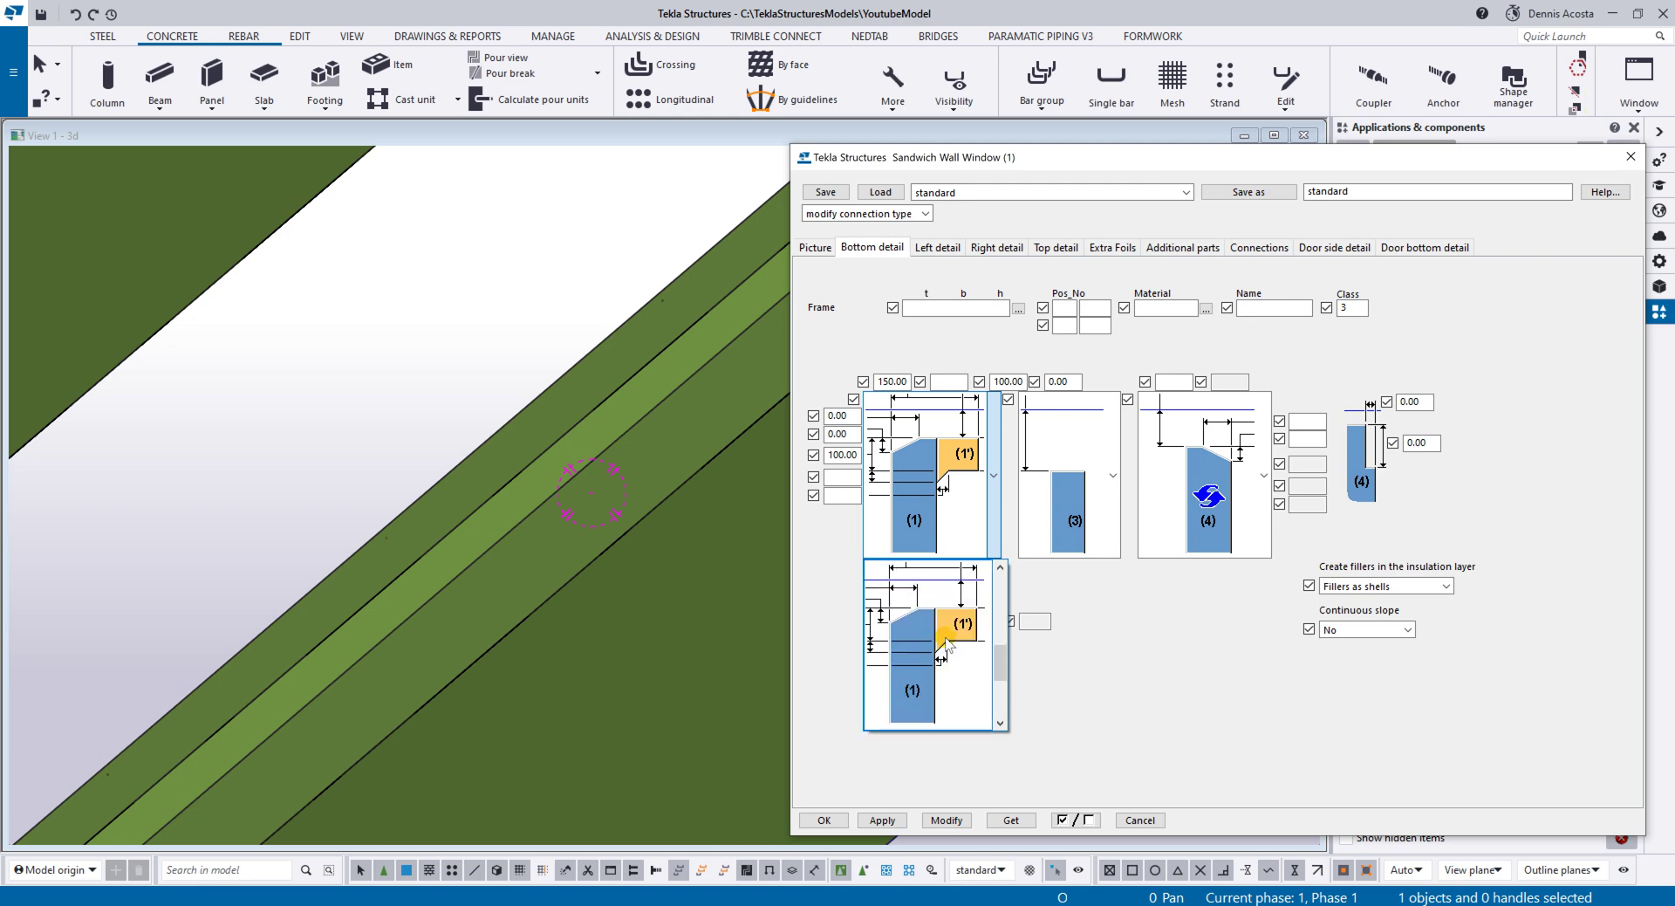
{"action": "scroll", "coordinate": [941, 621], "scroll_direction": "up", "scroll_amount": 2}
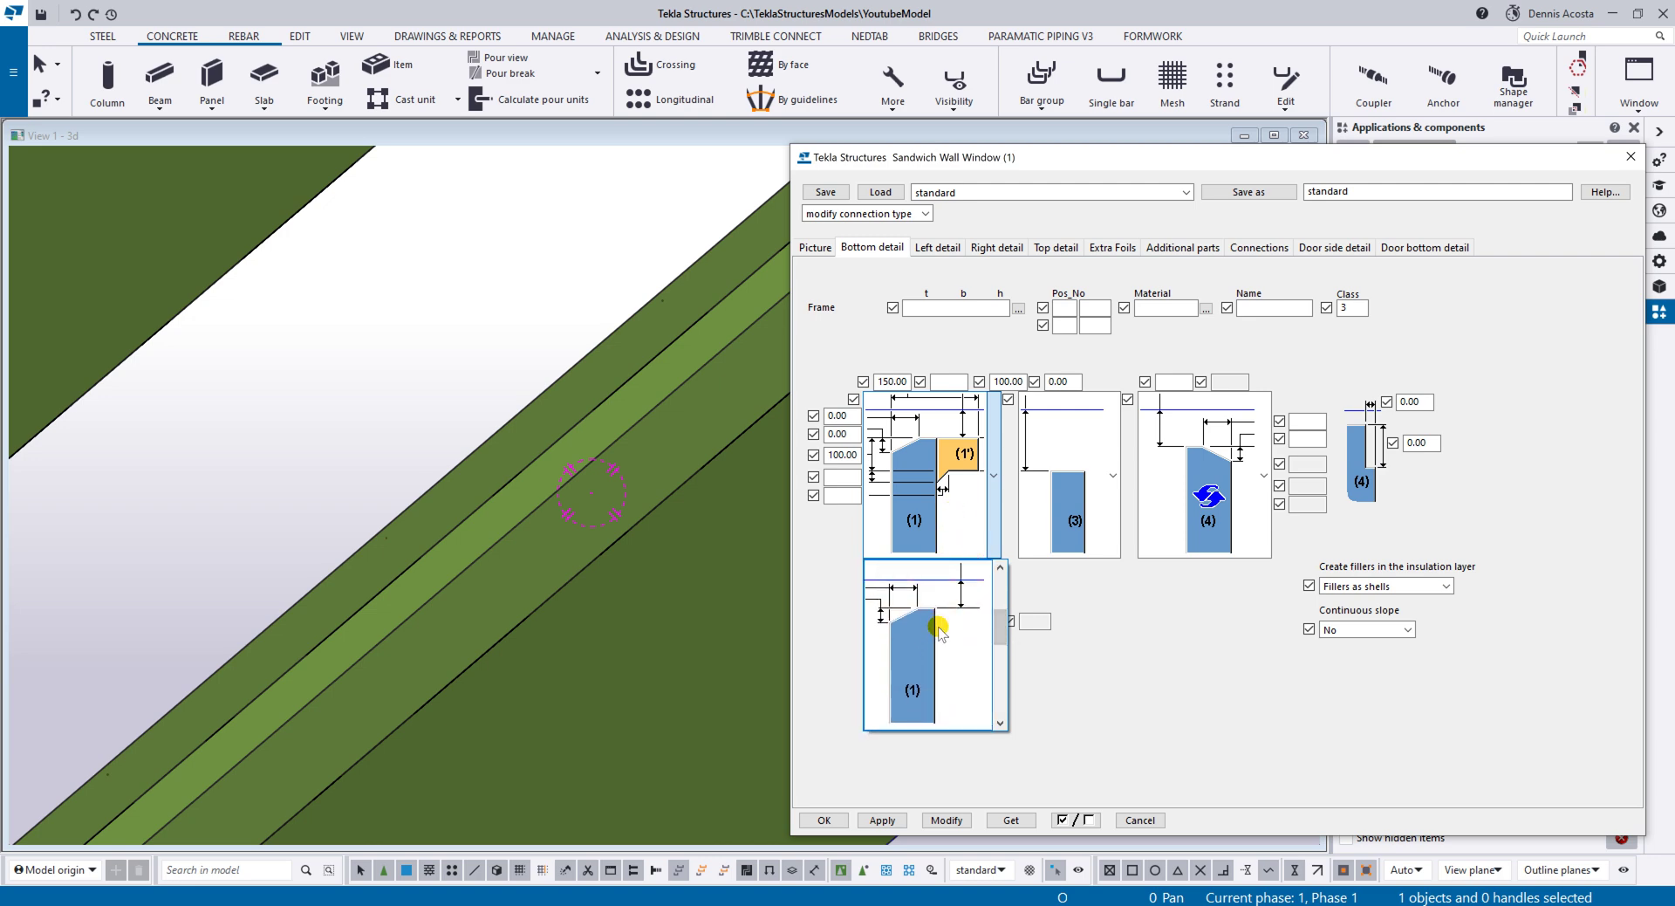
{"action": "left_click", "coordinate": [935, 635]}
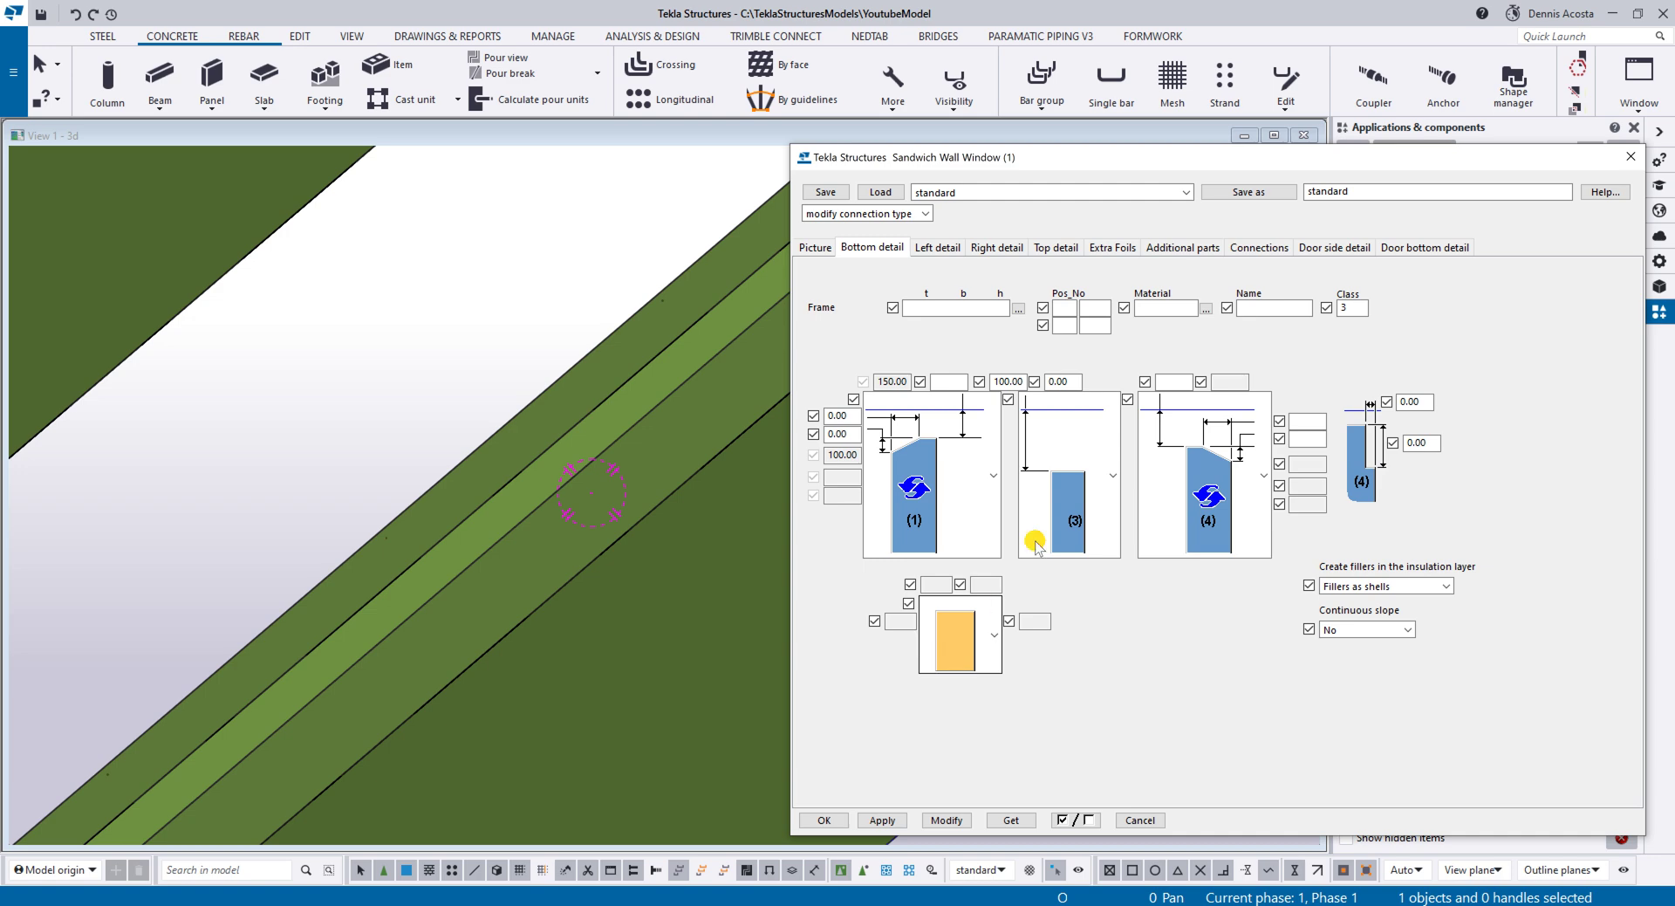
{"action": "left_click", "coordinate": [953, 821]}
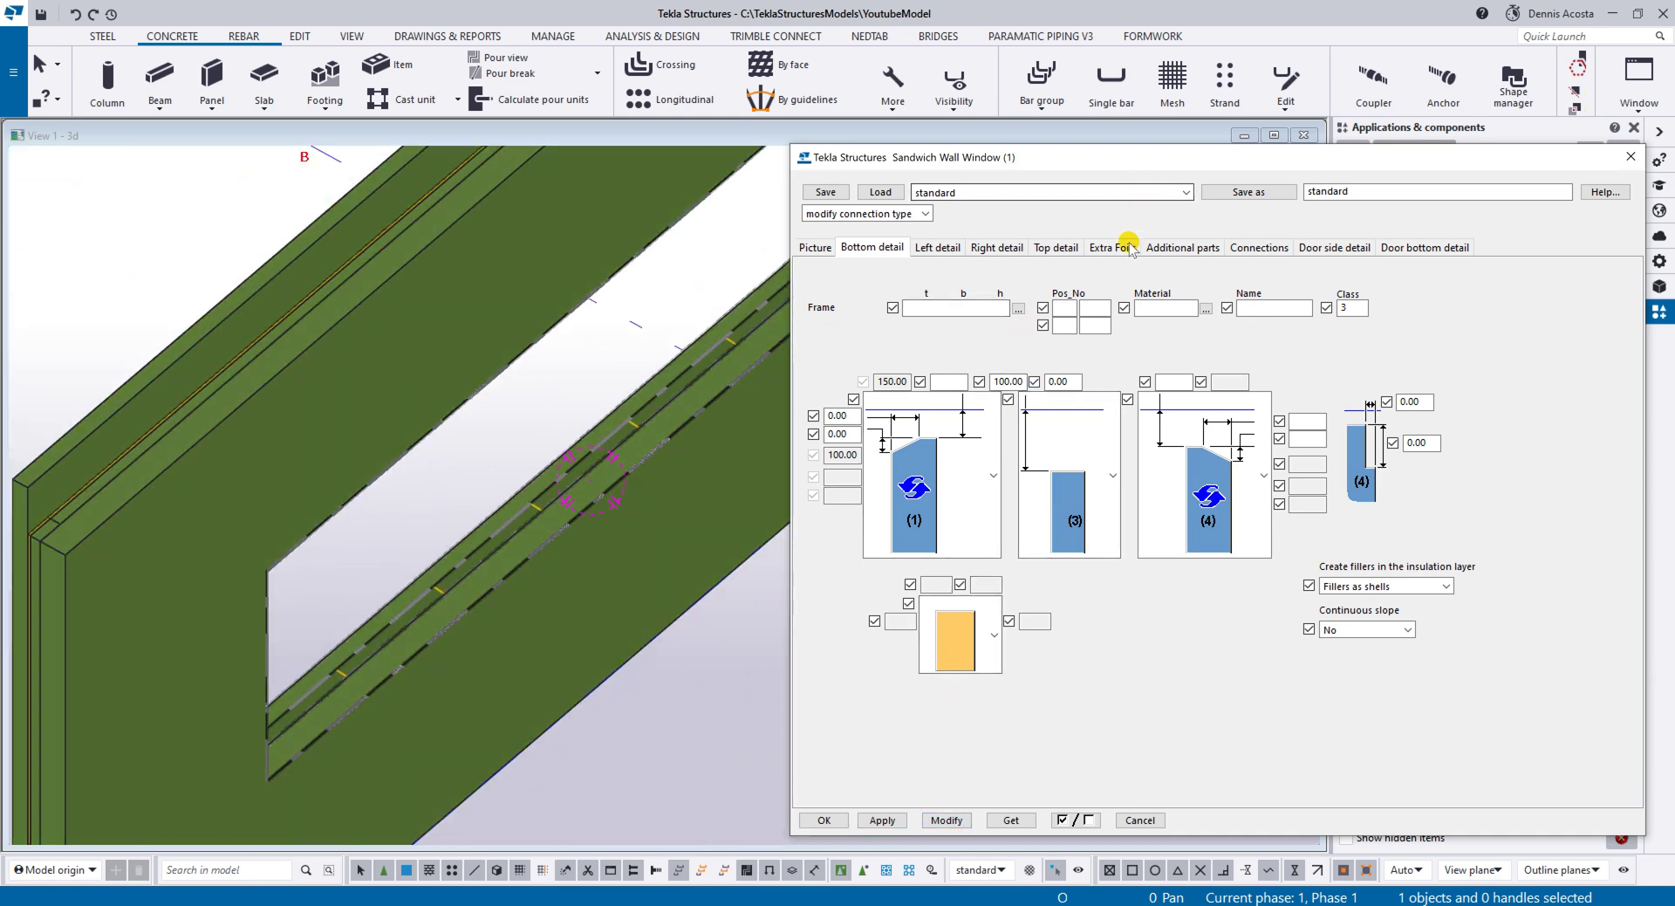
Step: Set the window's additional parts to Do not create and modify the window
{"action": "left_click", "coordinate": [1121, 248]}
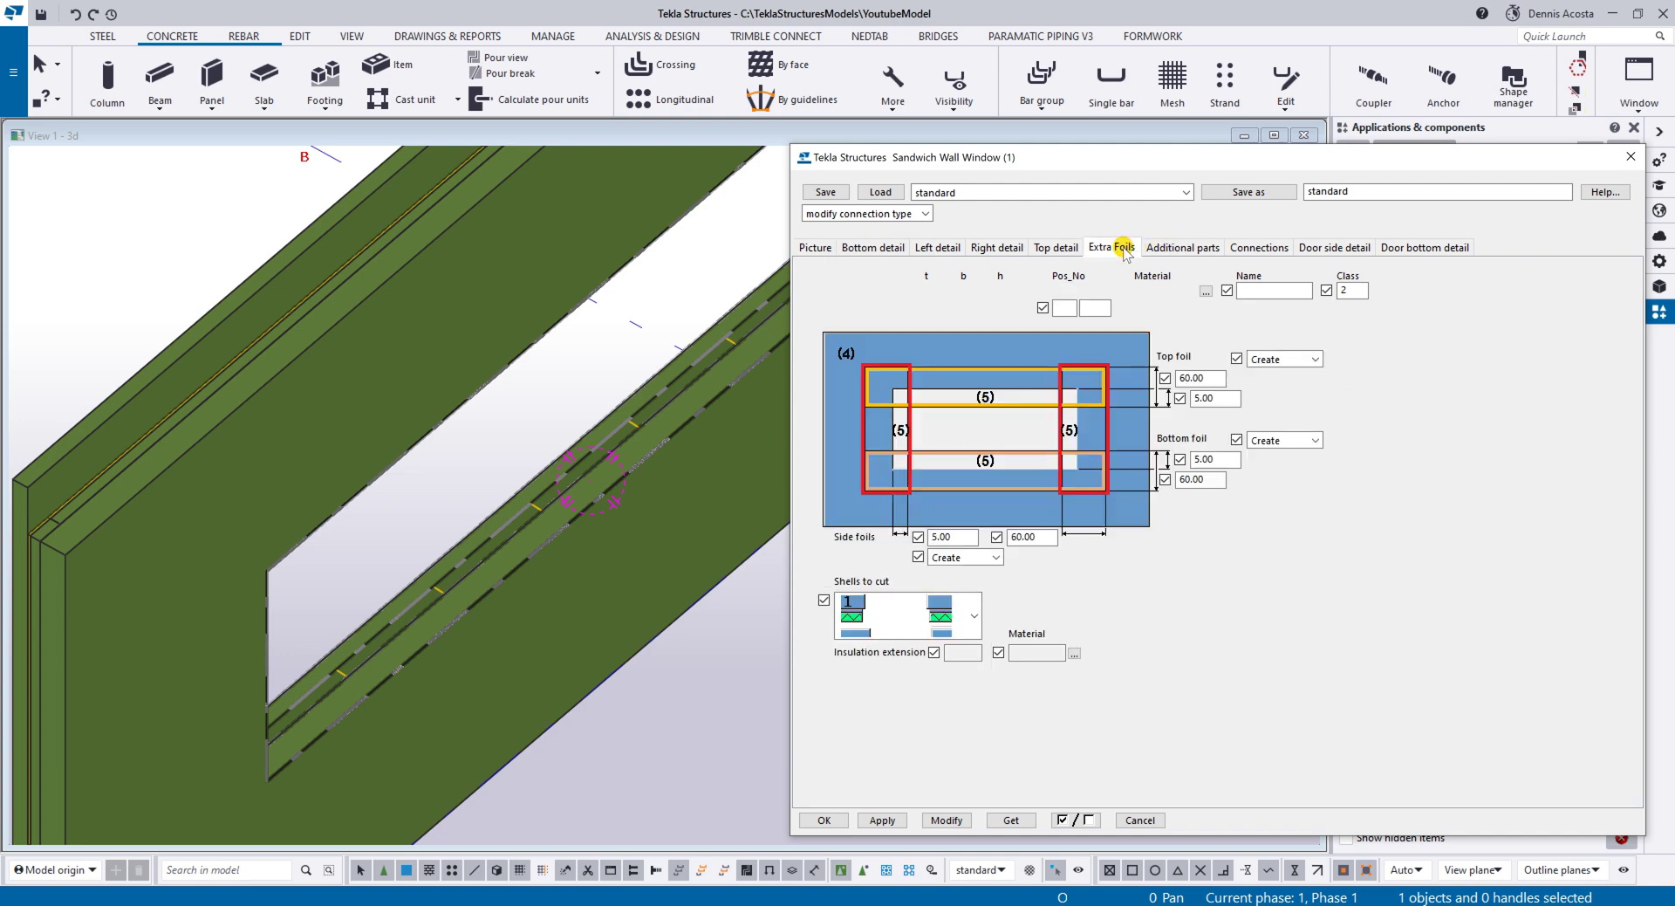
{"action": "left_click", "coordinate": [1173, 248]}
{"action": "left_click", "coordinate": [907, 311]}
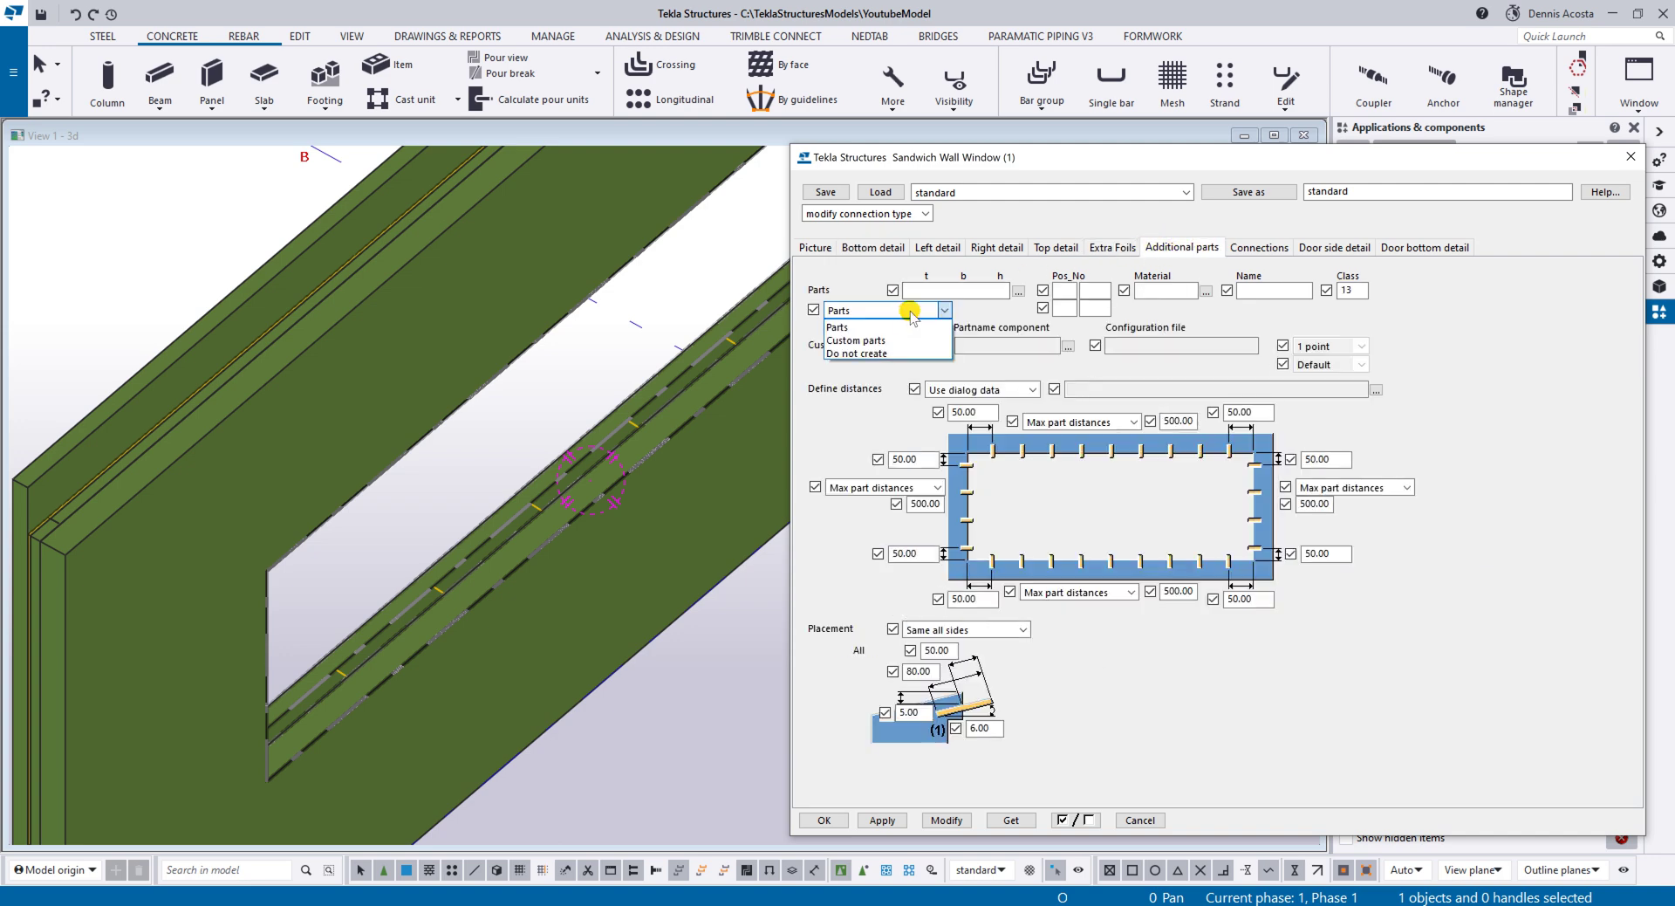
{"action": "left_click", "coordinate": [877, 353]}
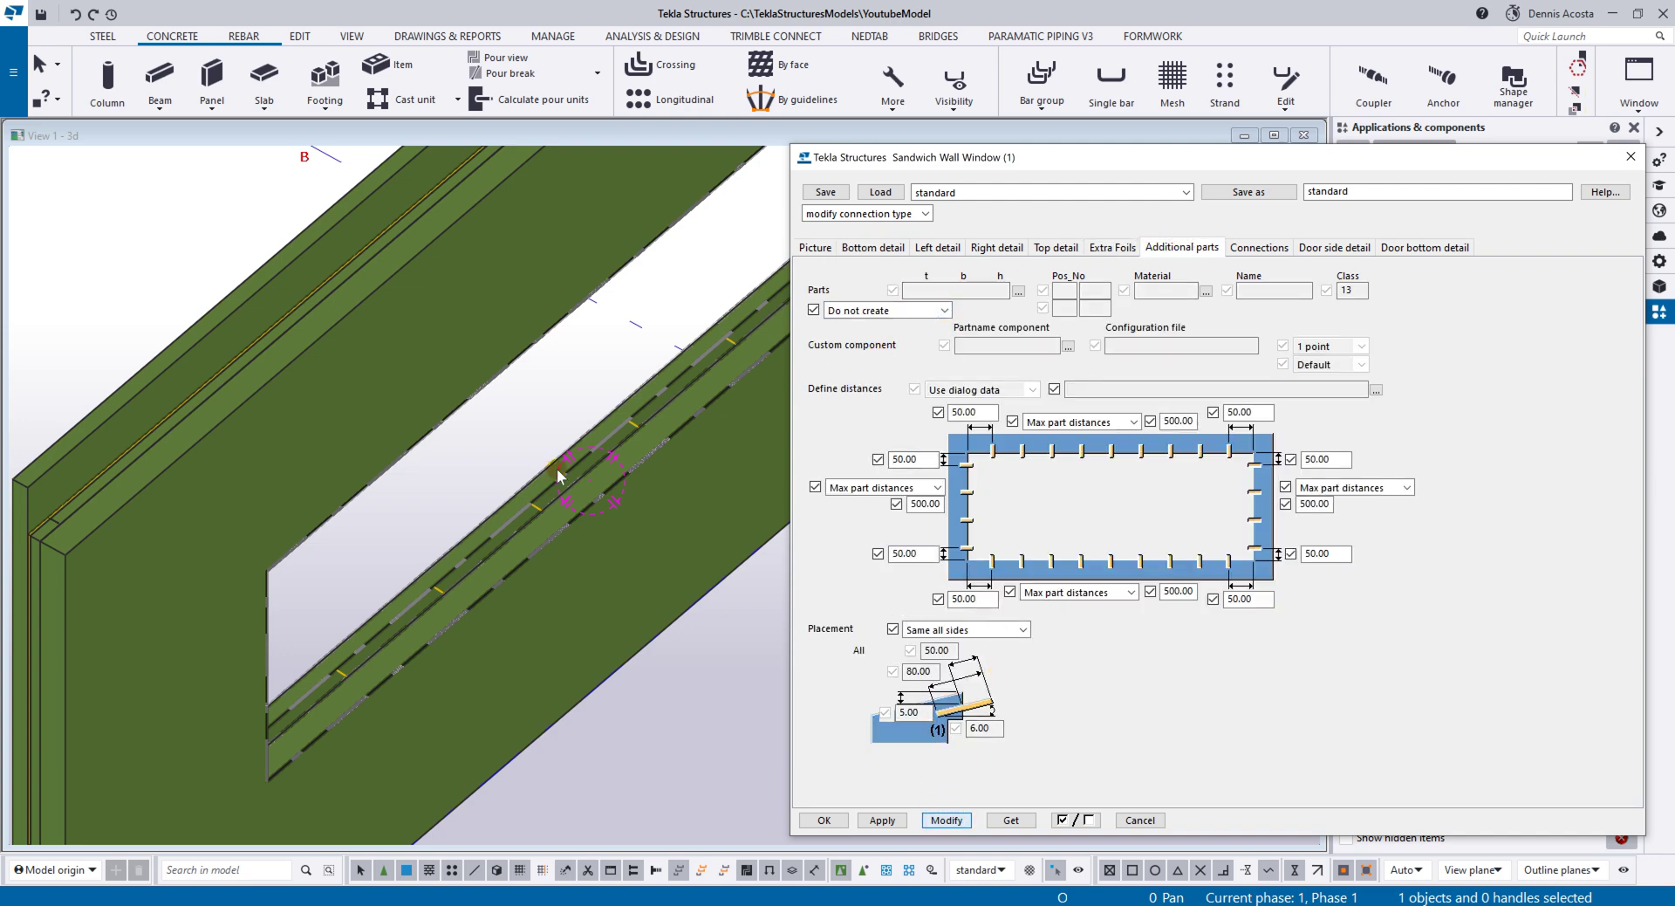
Step: Set the bottom detail of layer (3) to the option with a filler piece above it and modify the window
{"action": "scroll", "coordinate": [573, 452], "scroll_direction": "down", "scroll_amount": 2}
{"action": "middle_click_drag", "start_coordinate": [572, 453], "coordinate": [544, 542], "text": "ctrl"}
{"action": "scroll", "coordinate": [673, 355], "scroll_direction": "up", "scroll_amount": 3}
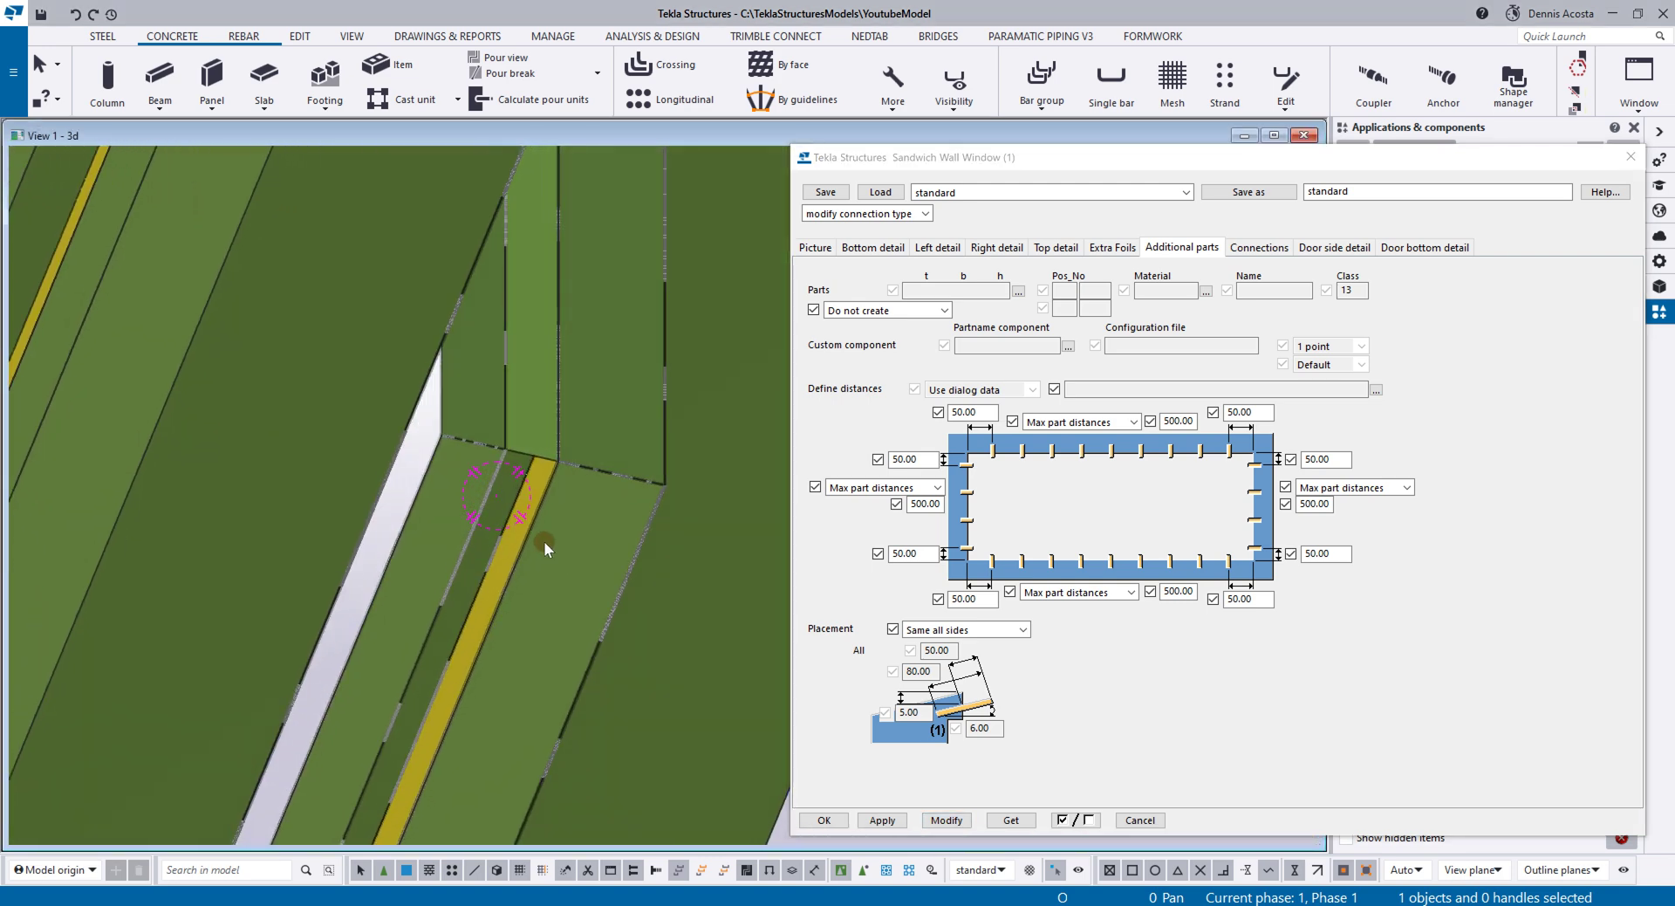
{"action": "scroll", "coordinate": [544, 542], "scroll_direction": "up", "scroll_amount": 2}
{"action": "scroll", "coordinate": [499, 483], "scroll_direction": "down", "scroll_amount": 2}
{"action": "middle_click_drag", "start_coordinate": [500, 483], "coordinate": [625, 304]}
{"action": "left_click", "coordinate": [869, 248]}
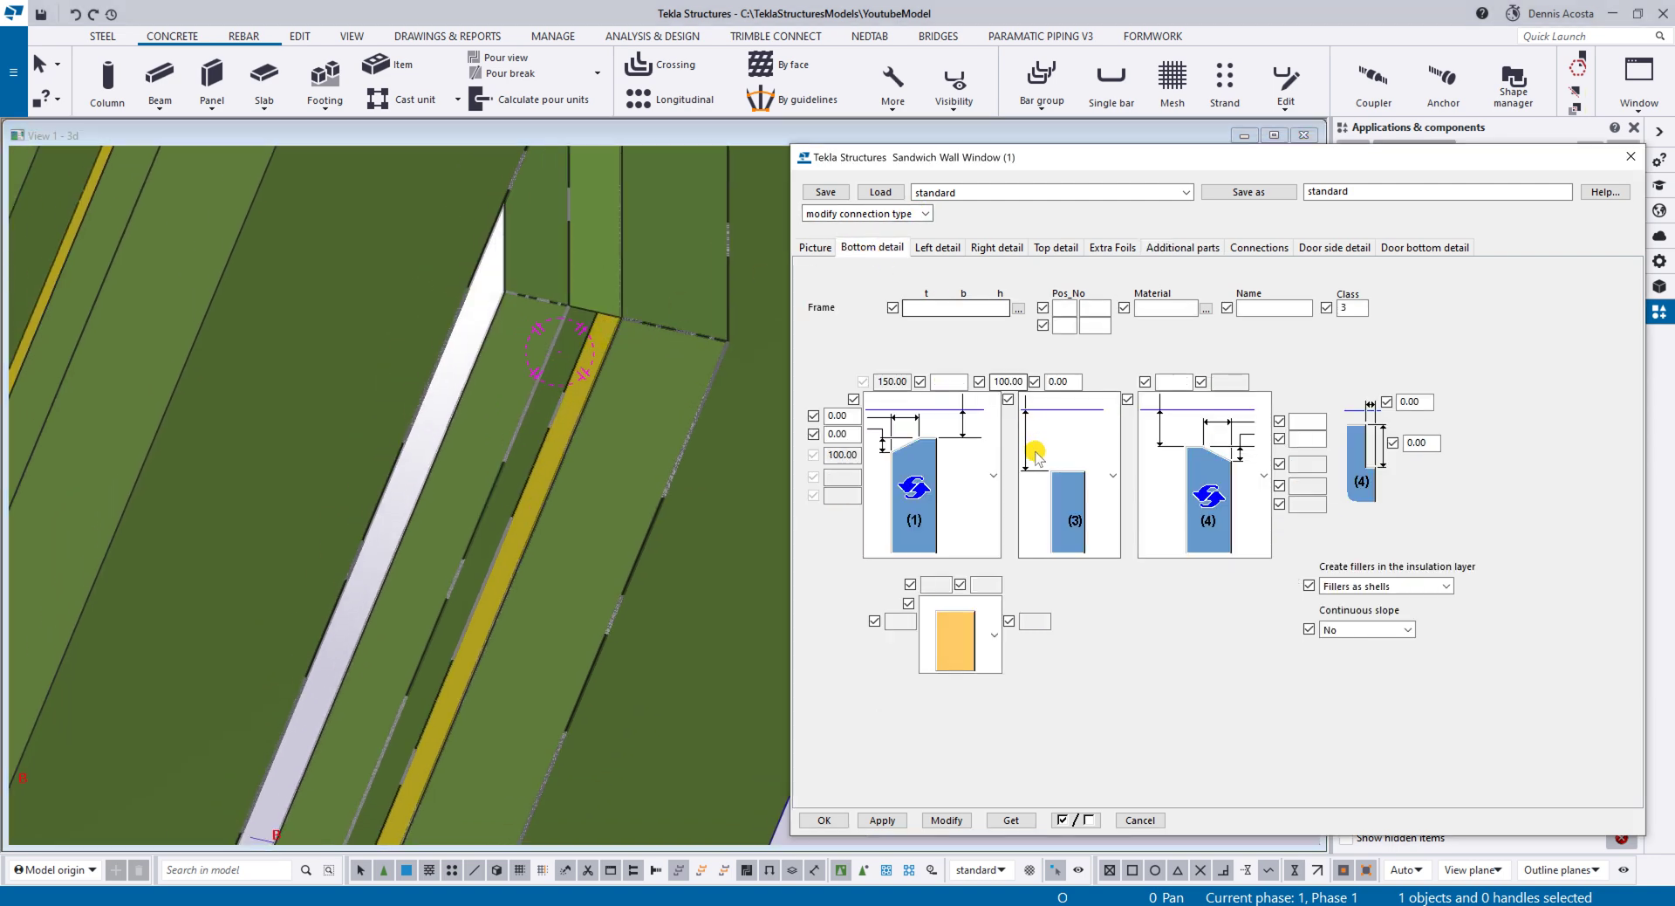
{"action": "left_click", "coordinate": [1077, 479]}
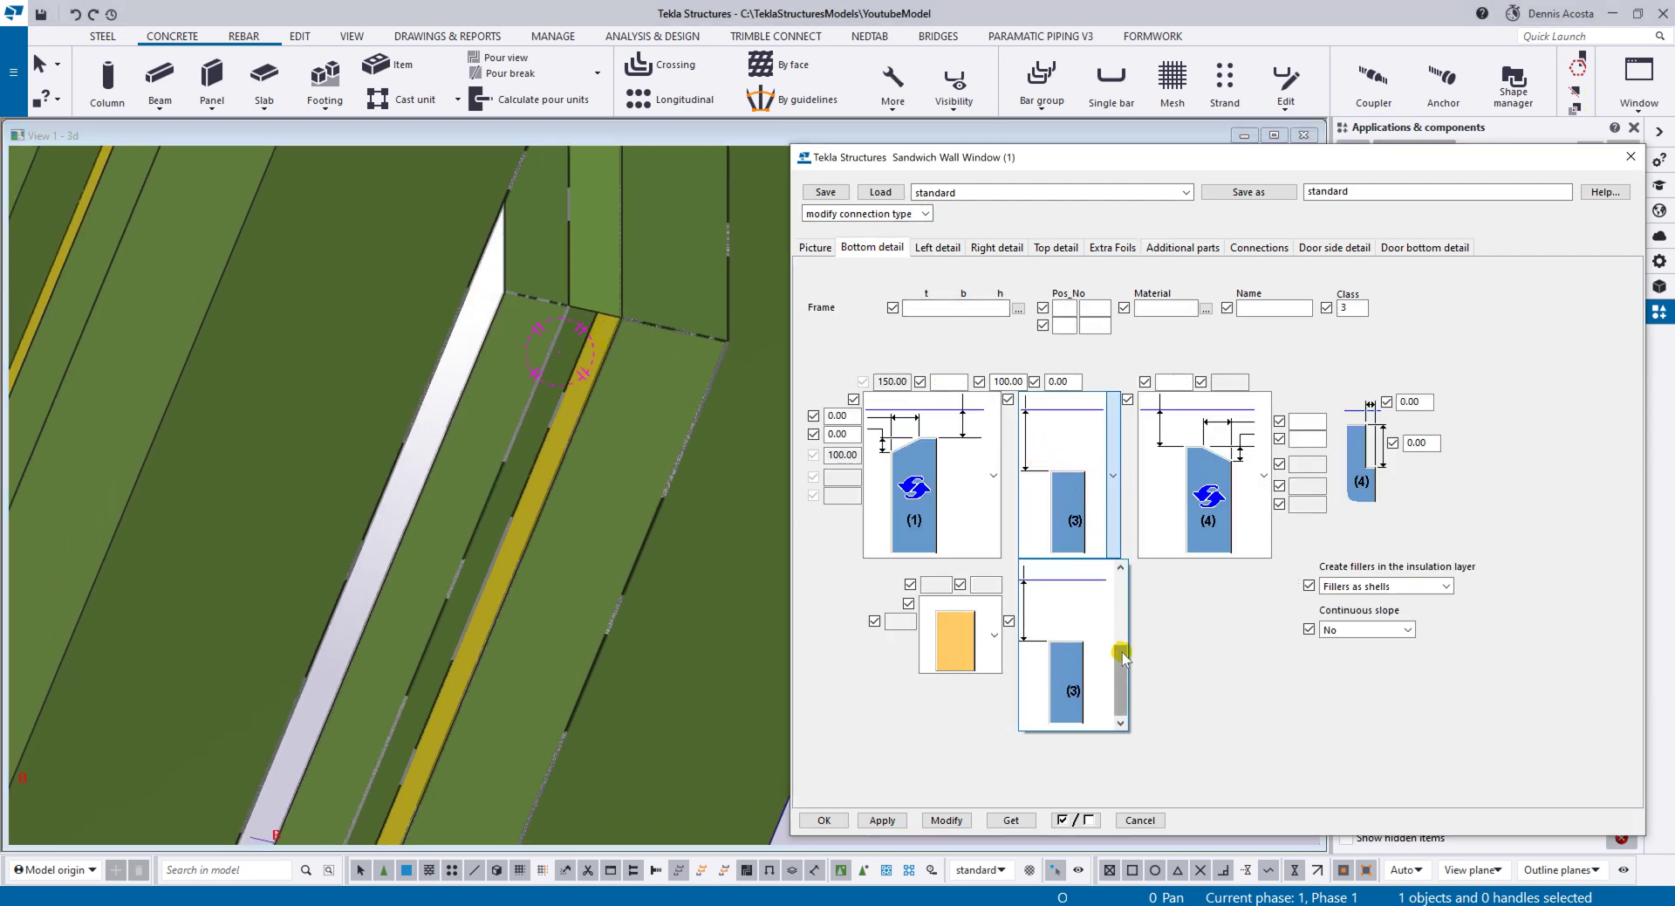
{"action": "left_click_drag", "start_coordinate": [1121, 655], "coordinate": [1123, 571]}
{"action": "left_click", "coordinate": [1082, 609]}
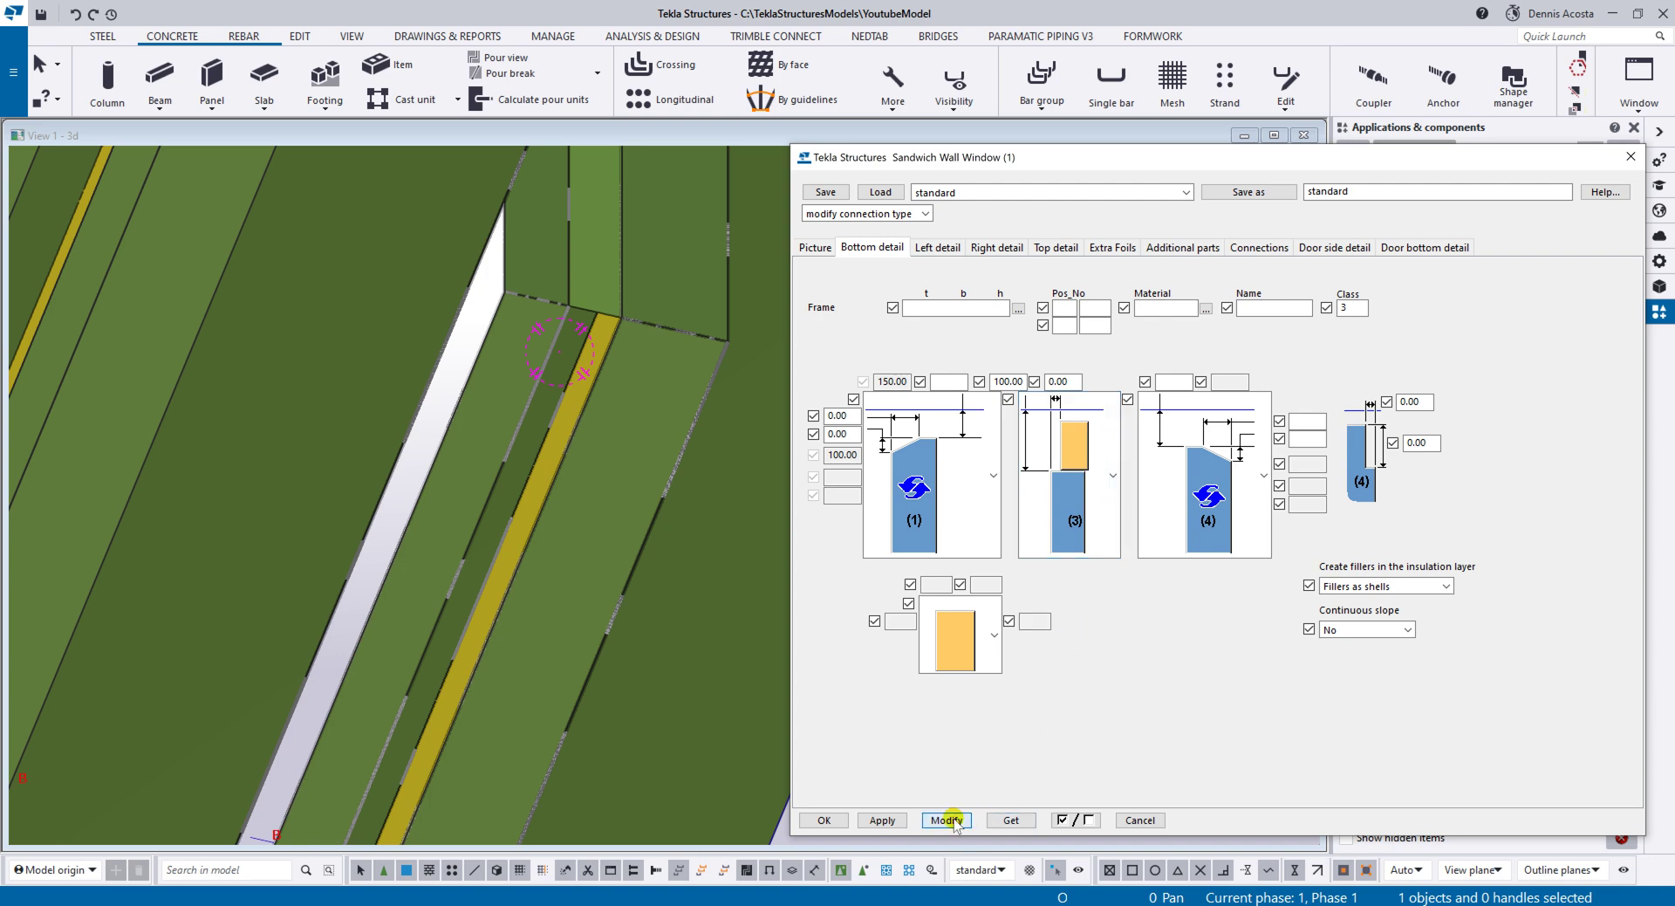
{"action": "left_click", "coordinate": [954, 820]}
Step: Set the bottom detail of layer (3) back to the plain option without the filler piece and modify the window
{"action": "scroll", "coordinate": [587, 449], "scroll_direction": "down", "scroll_amount": 2}
{"action": "middle_click_drag", "start_coordinate": [565, 452], "coordinate": [492, 442], "text": "ctrl"}
{"action": "scroll", "coordinate": [616, 396], "scroll_direction": "up", "scroll_amount": 2}
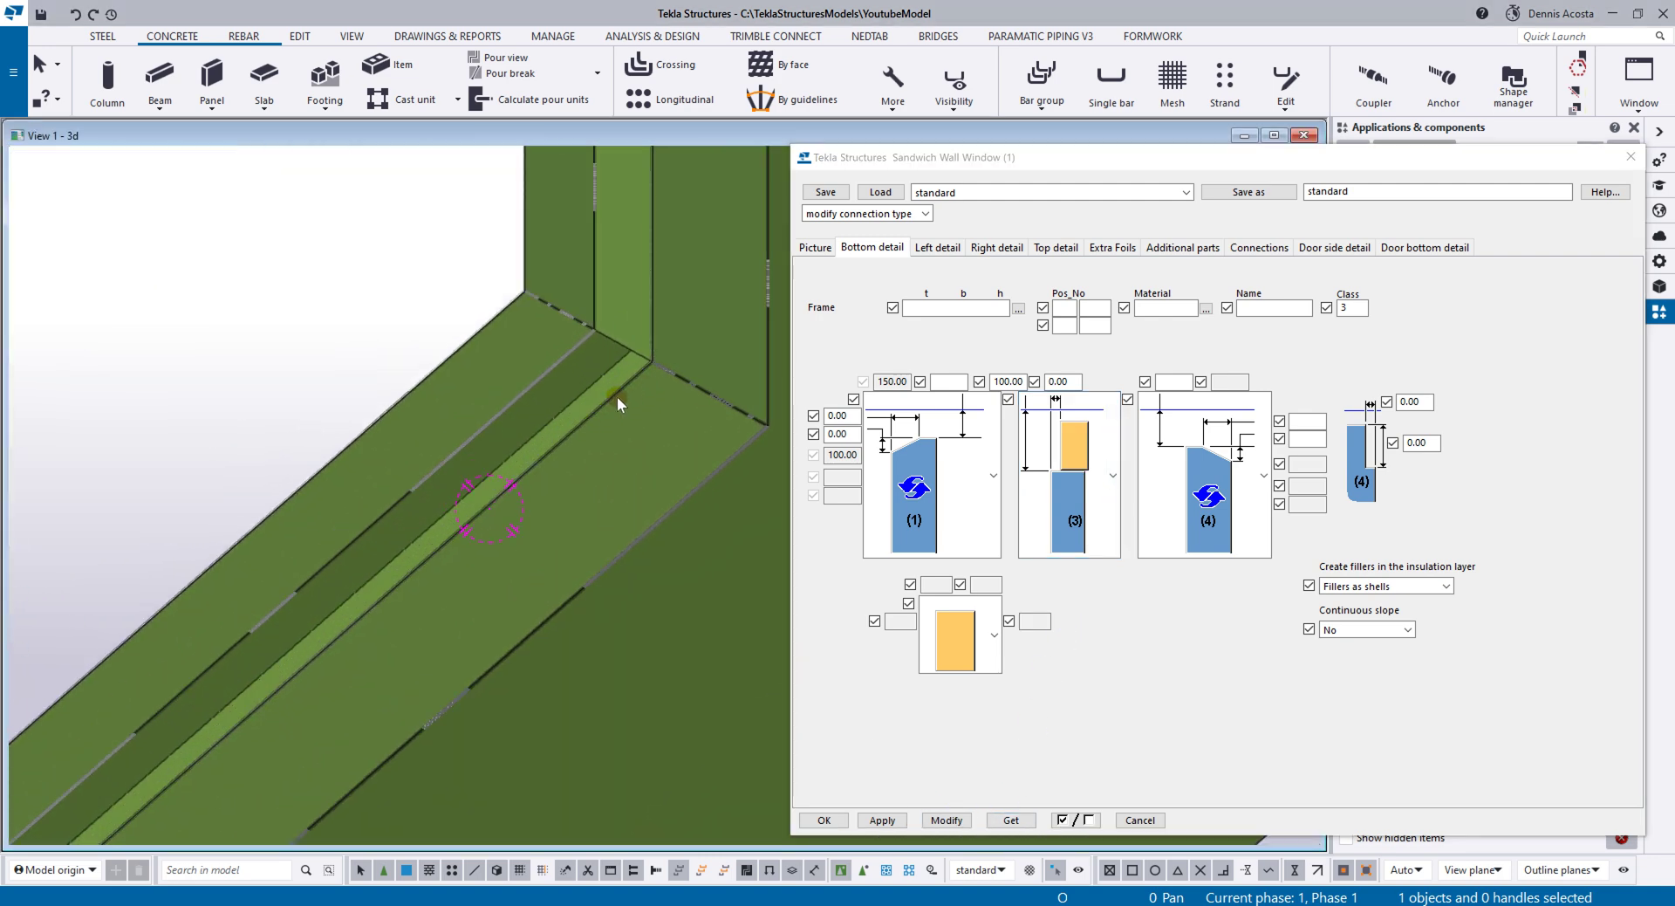
{"action": "scroll", "coordinate": [616, 396], "scroll_direction": "down", "scroll_amount": 3}
{"action": "left_click", "coordinate": [1073, 490]}
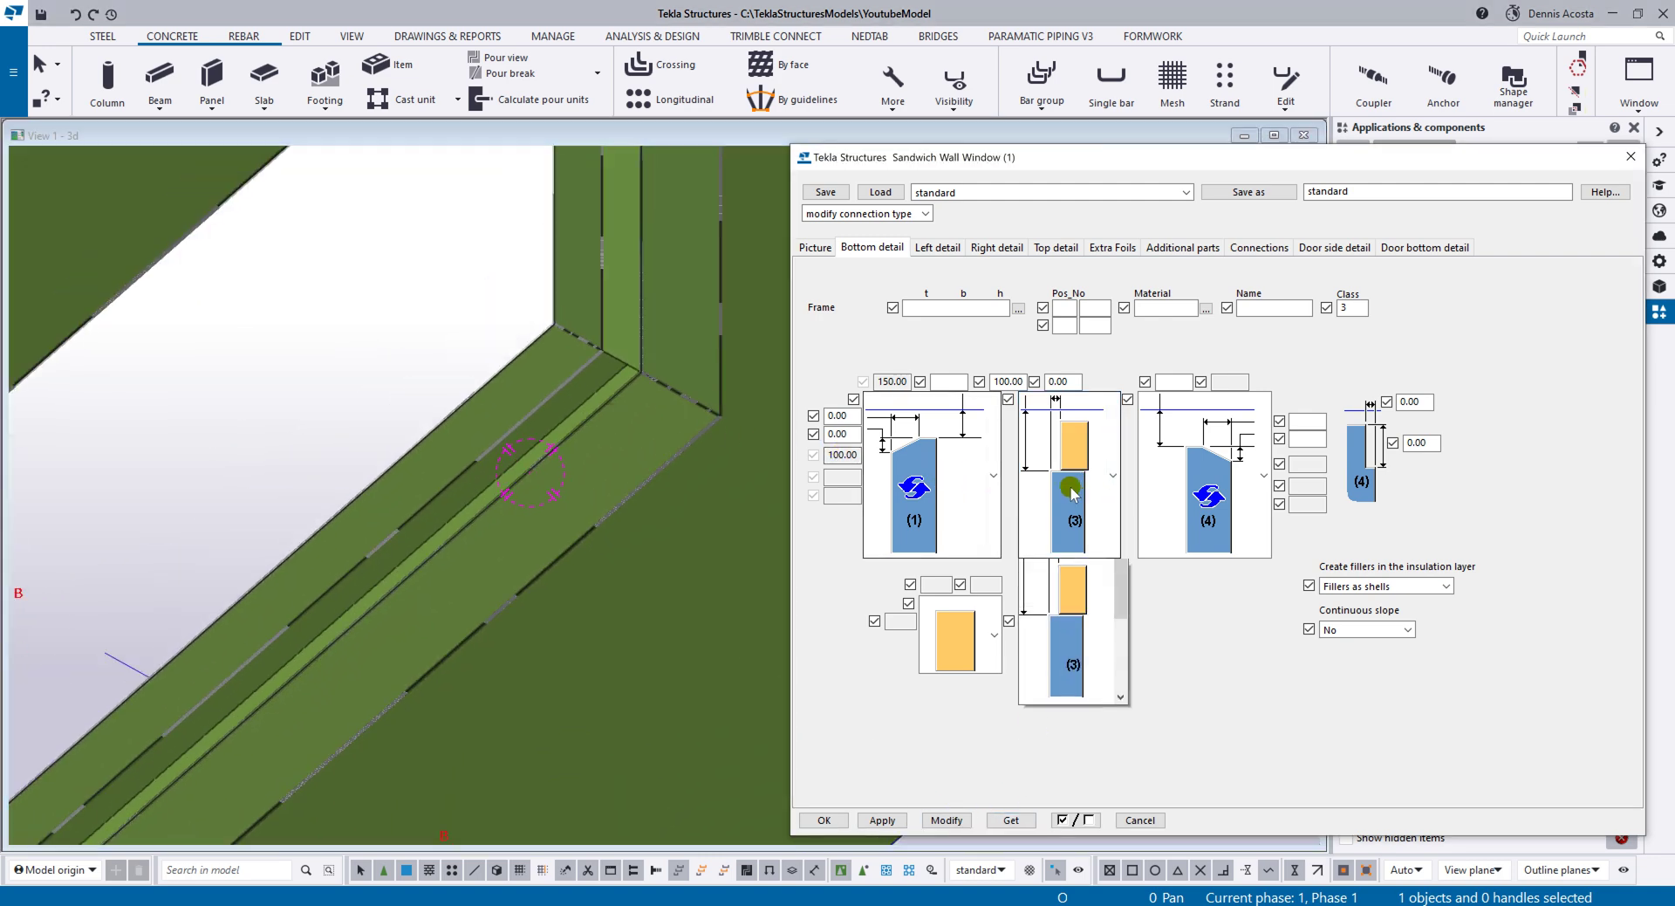
{"action": "left_click", "coordinate": [1112, 630]}
{"action": "left_click_drag", "start_coordinate": [1126, 650], "coordinate": [1125, 691]}
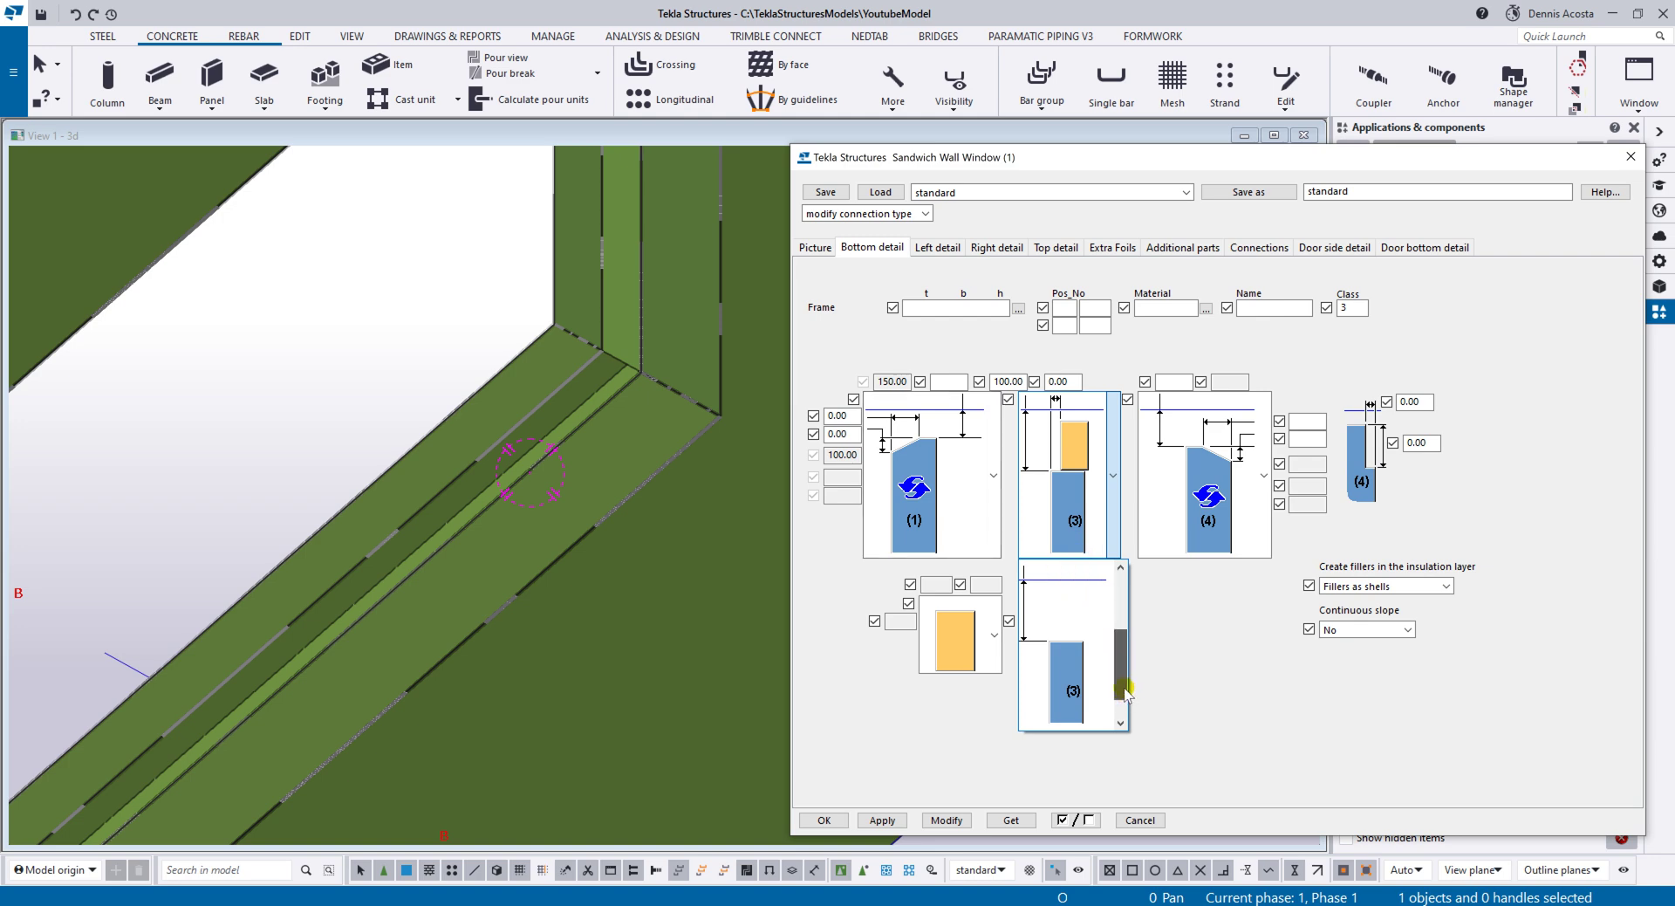
{"action": "left_click", "coordinate": [1070, 665]}
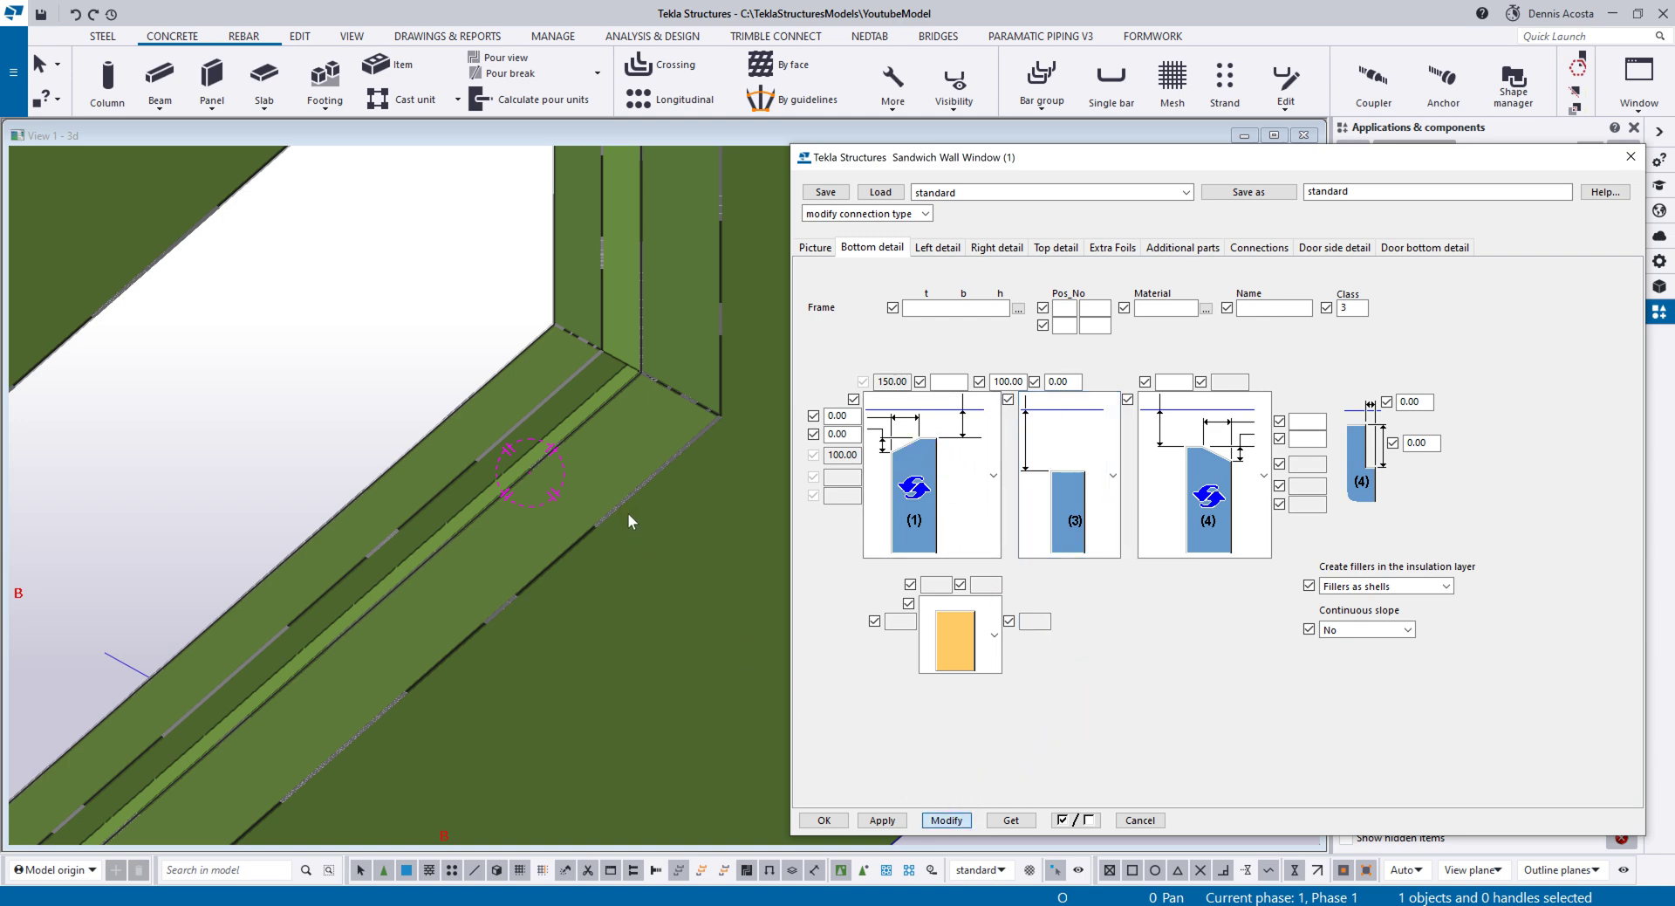
Step: Examine the sill and lower corner of the opening to see how the insulation gap is filled between the layers
{"action": "scroll", "coordinate": [628, 521], "scroll_direction": "down", "scroll_amount": 3}
{"action": "middle_click_drag", "start_coordinate": [623, 496], "coordinate": [665, 377], "text": "ctrl"}
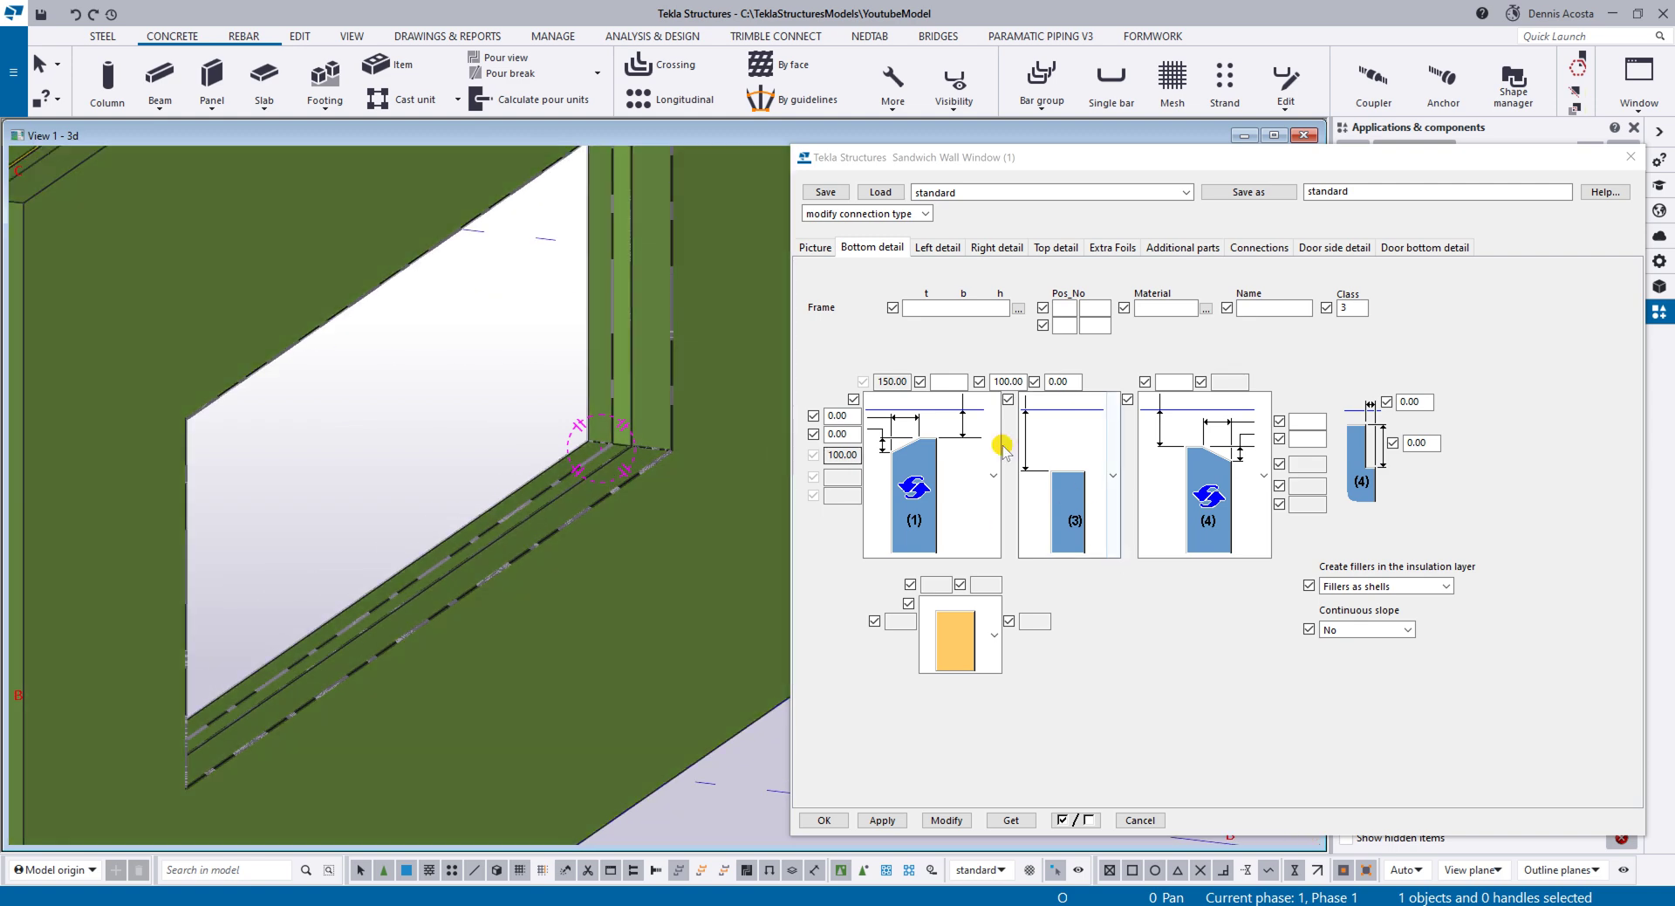
{"action": "scroll", "coordinate": [604, 436], "scroll_direction": "up", "scroll_amount": 3}
{"action": "middle_click_drag", "start_coordinate": [610, 464], "coordinate": [602, 496], "text": "ctrl"}
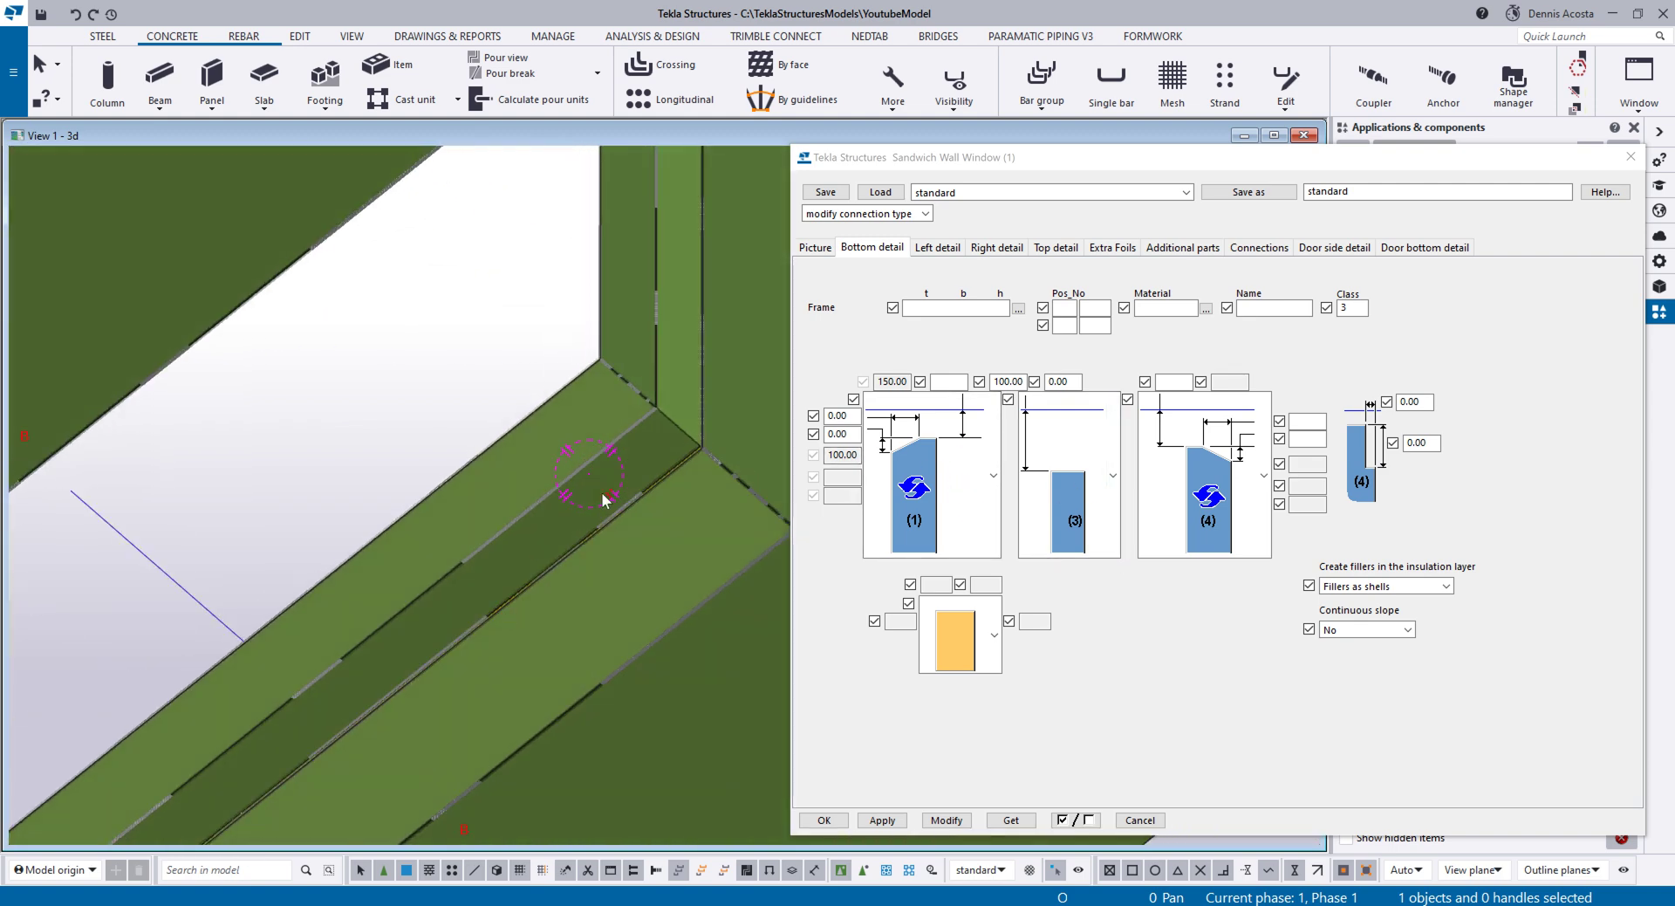
{"action": "scroll", "coordinate": [686, 456], "scroll_direction": "up", "scroll_amount": 2}
{"action": "scroll", "coordinate": [686, 448], "scroll_direction": "up", "scroll_amount": 2}
{"action": "middle_click_drag", "start_coordinate": [686, 448], "coordinate": [459, 447], "text": "ctrl"}
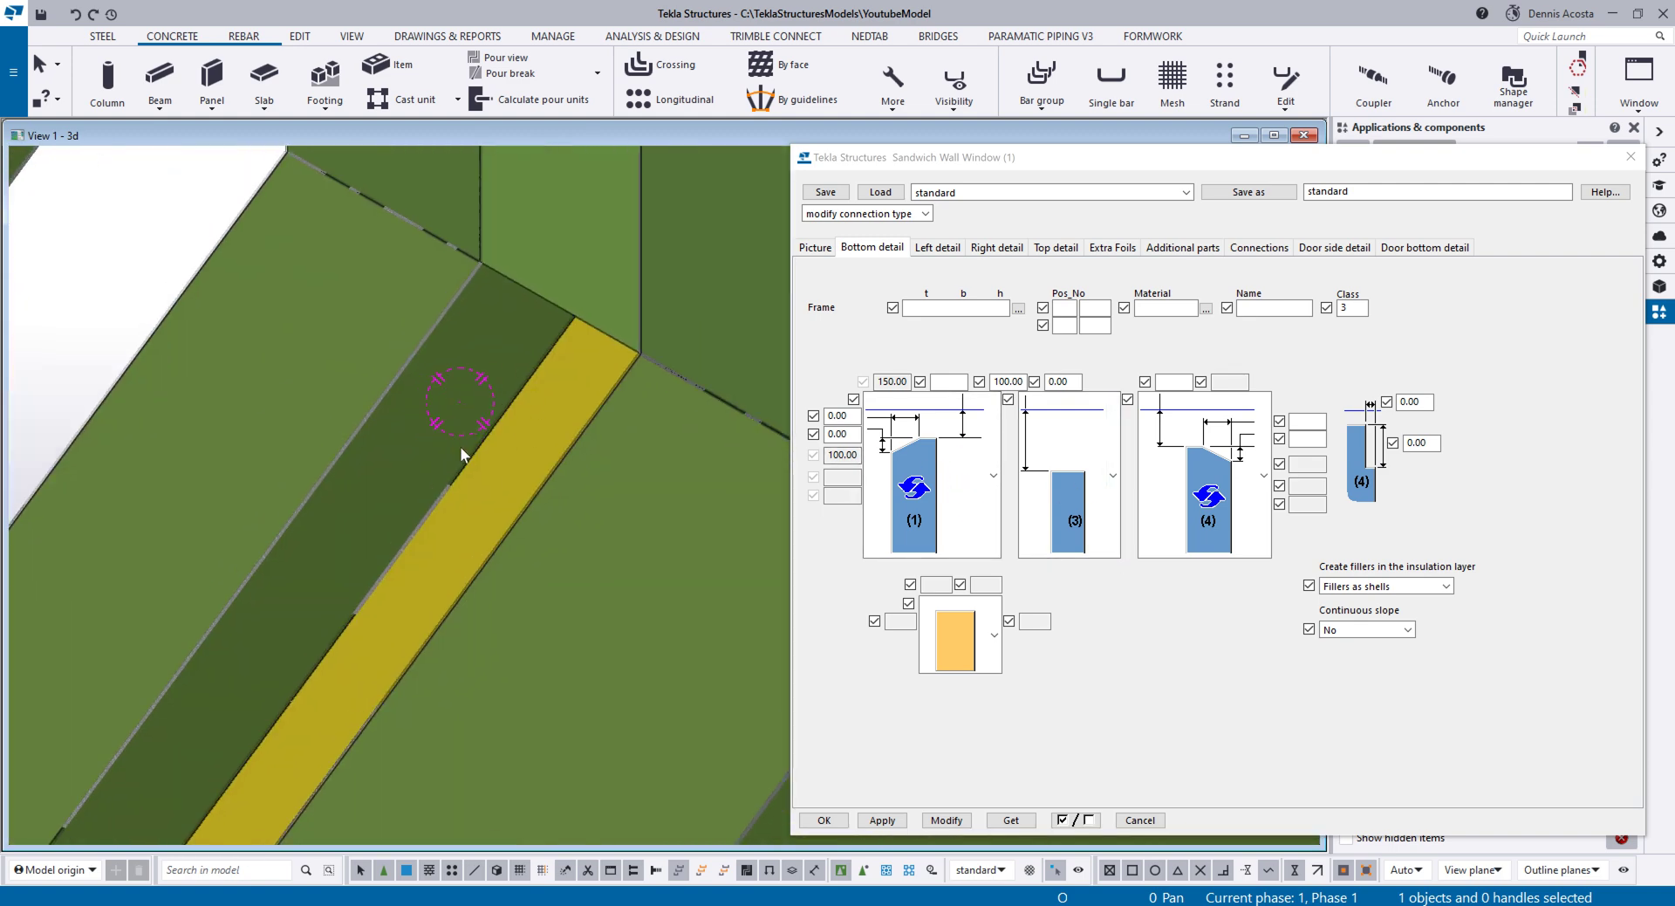
{"action": "scroll", "coordinate": [484, 428], "scroll_direction": "down", "scroll_amount": 3}
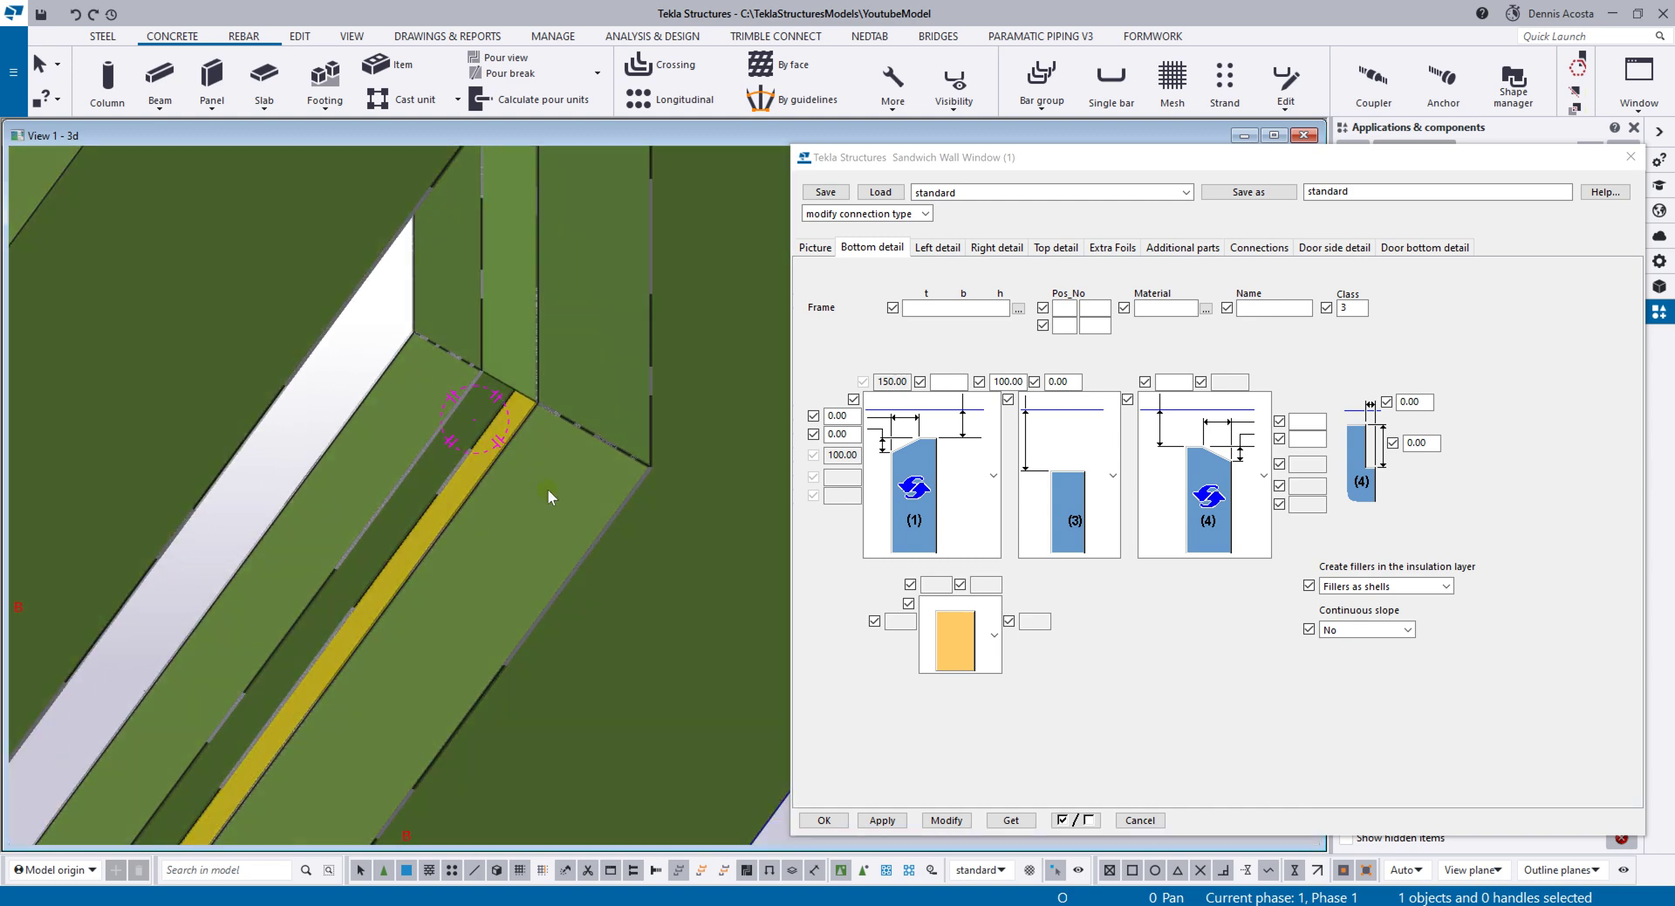
{"action": "middle_click_drag", "start_coordinate": [548, 487], "coordinate": [571, 363], "text": "ctrl"}
{"action": "scroll", "coordinate": [641, 469], "scroll_direction": "down", "scroll_amount": 2}
{"action": "scroll", "coordinate": [641, 470], "scroll_direction": "up", "scroll_amount": 1}
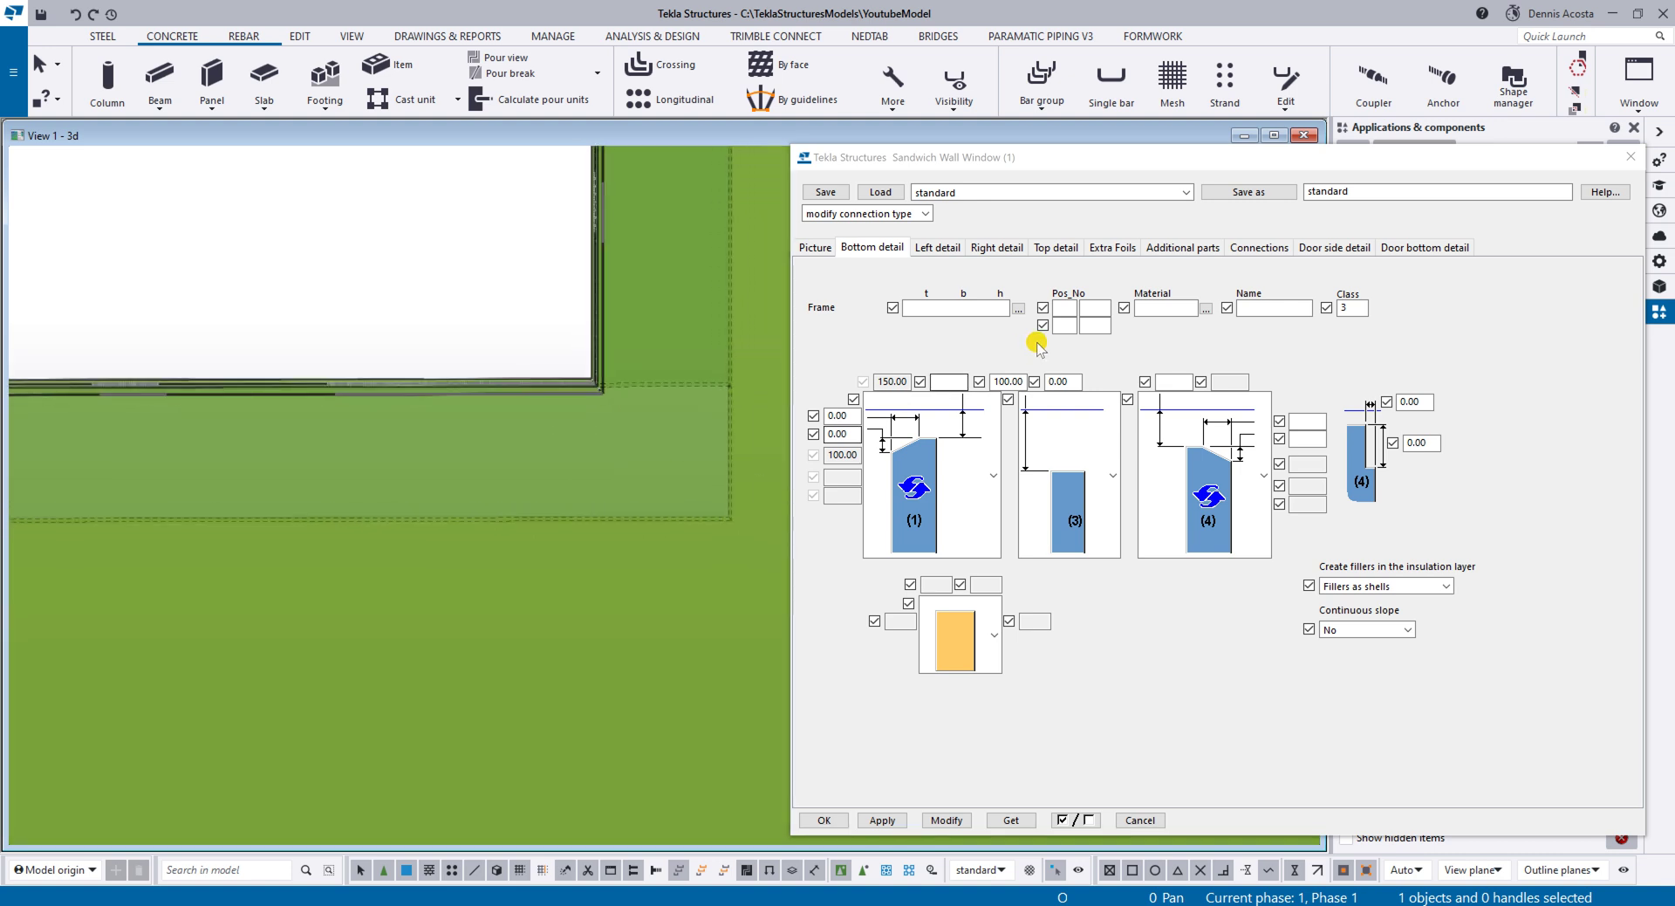
Step: Set the bottom detail of layer (1) to the shape with the (1') return piece, set the frame class to 2, and modify the window
{"action": "left_click", "coordinate": [983, 522]}
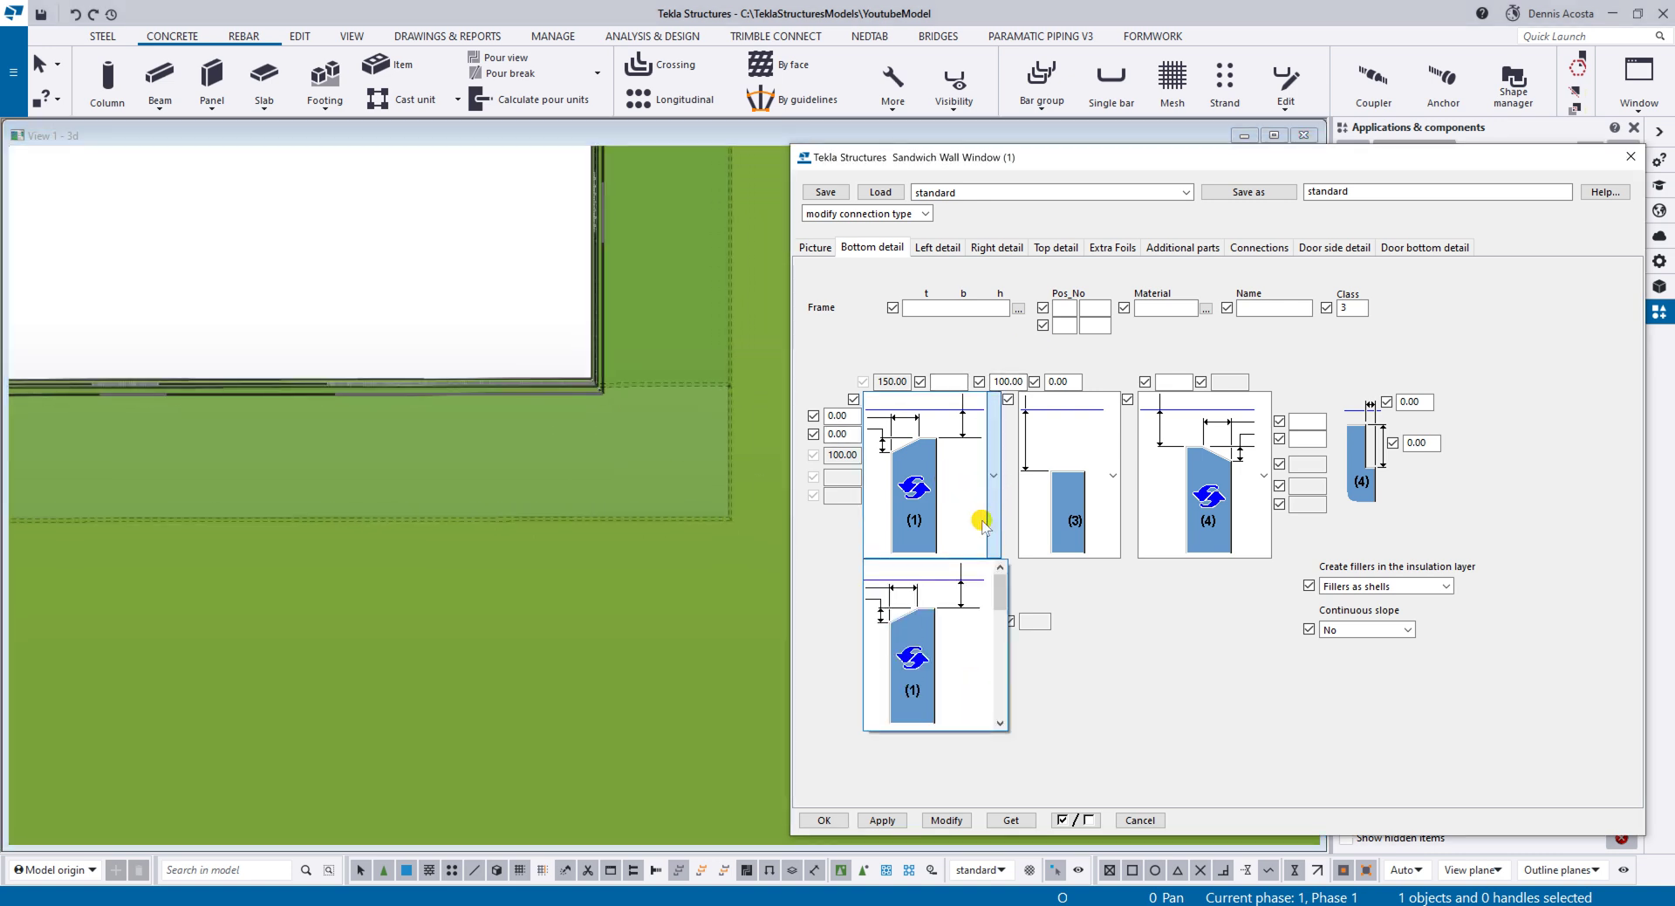
{"action": "scroll", "coordinate": [960, 661], "scroll_direction": "down", "scroll_amount": 2}
{"action": "scroll", "coordinate": [957, 667], "scroll_direction": "up", "scroll_amount": 1}
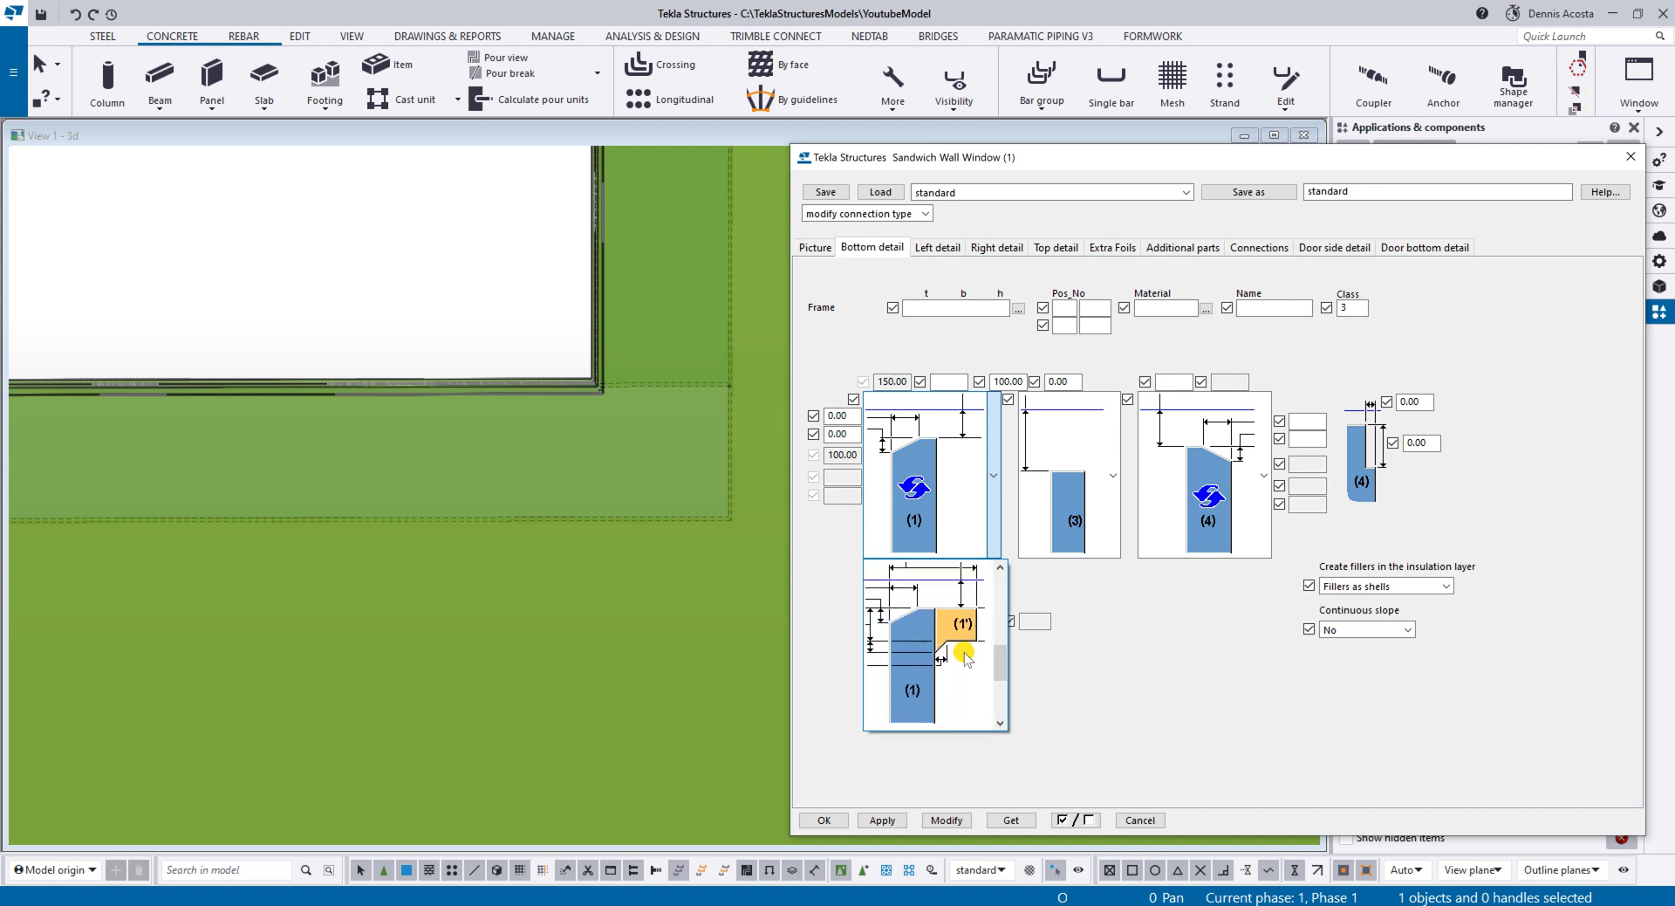
{"action": "left_click", "coordinate": [955, 646]}
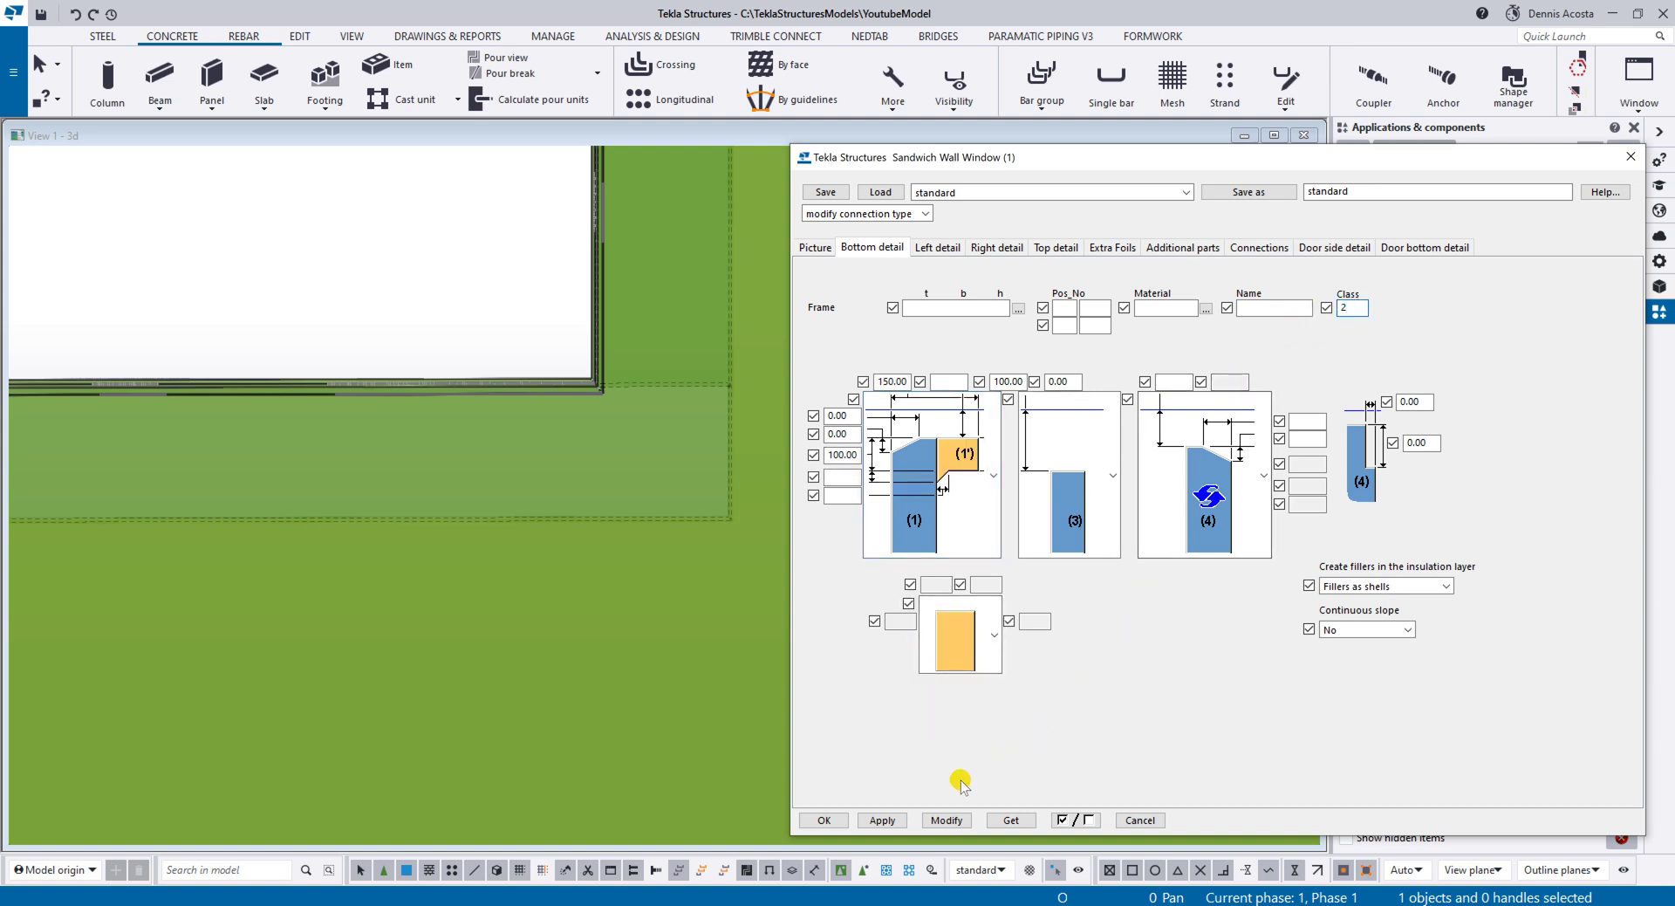
{"action": "left_click", "coordinate": [947, 820]}
Step: Examine the modified window in plan and 3D, checking how the return piece closes the insulation gap at the sill
{"action": "scroll", "coordinate": [494, 395], "scroll_direction": "down", "scroll_amount": 2}
{"action": "middle_click_drag", "start_coordinate": [498, 408], "coordinate": [630, 498], "text": "ctrl"}
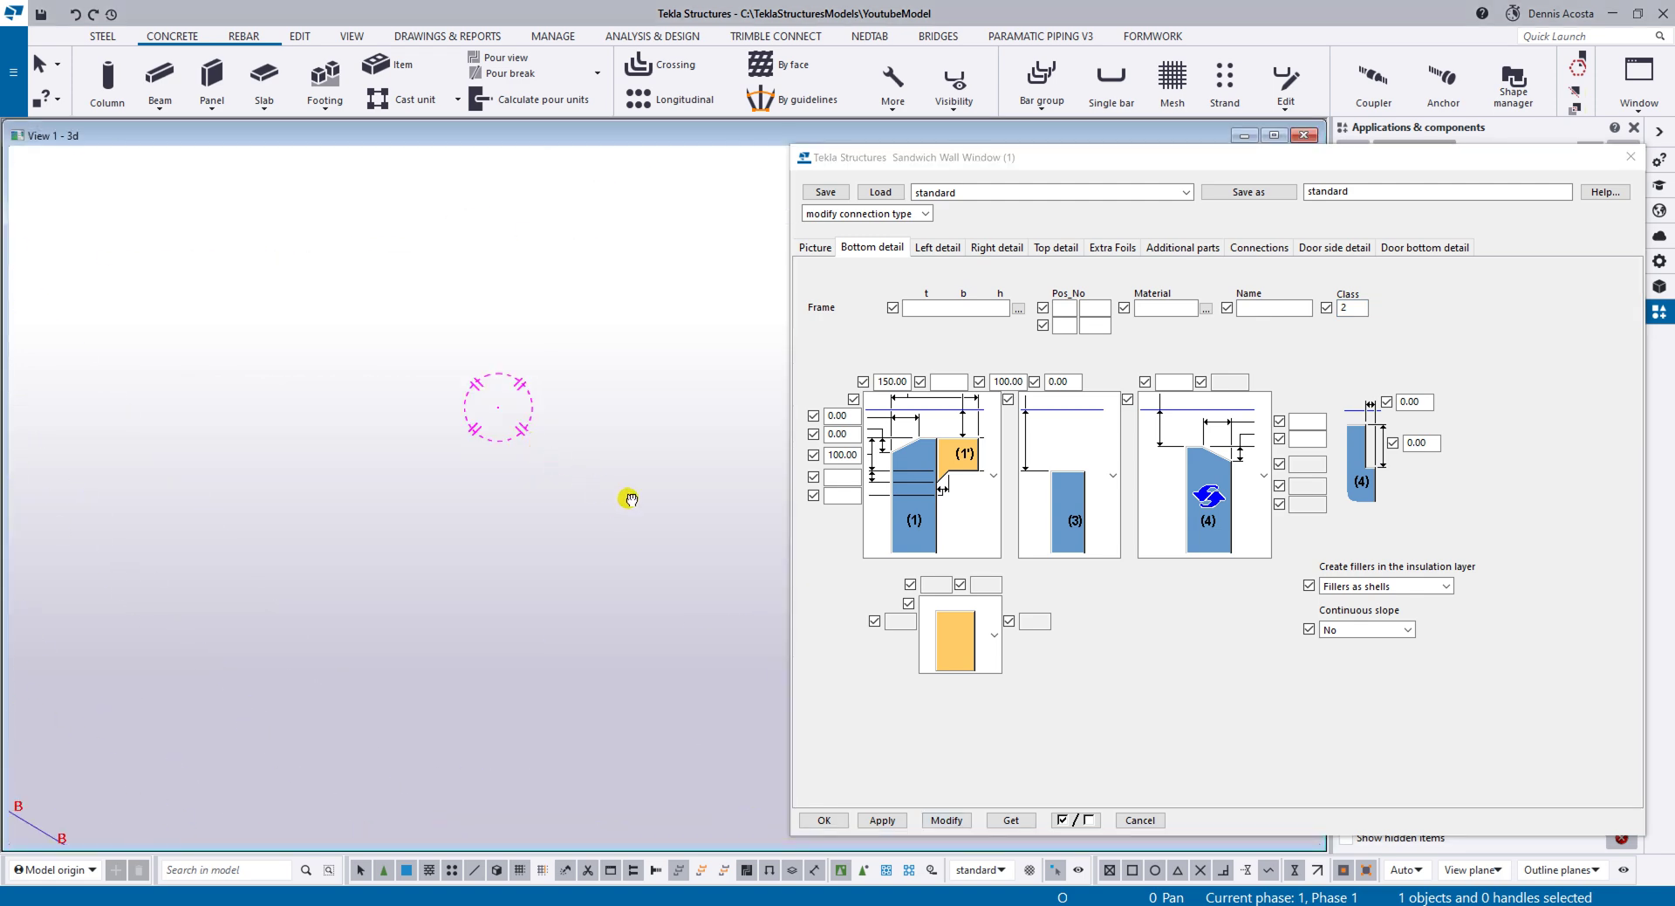
{"action": "key", "text": "ctrl+p"}
{"action": "scroll", "coordinate": [510, 420], "scroll_direction": "up", "scroll_amount": 5}
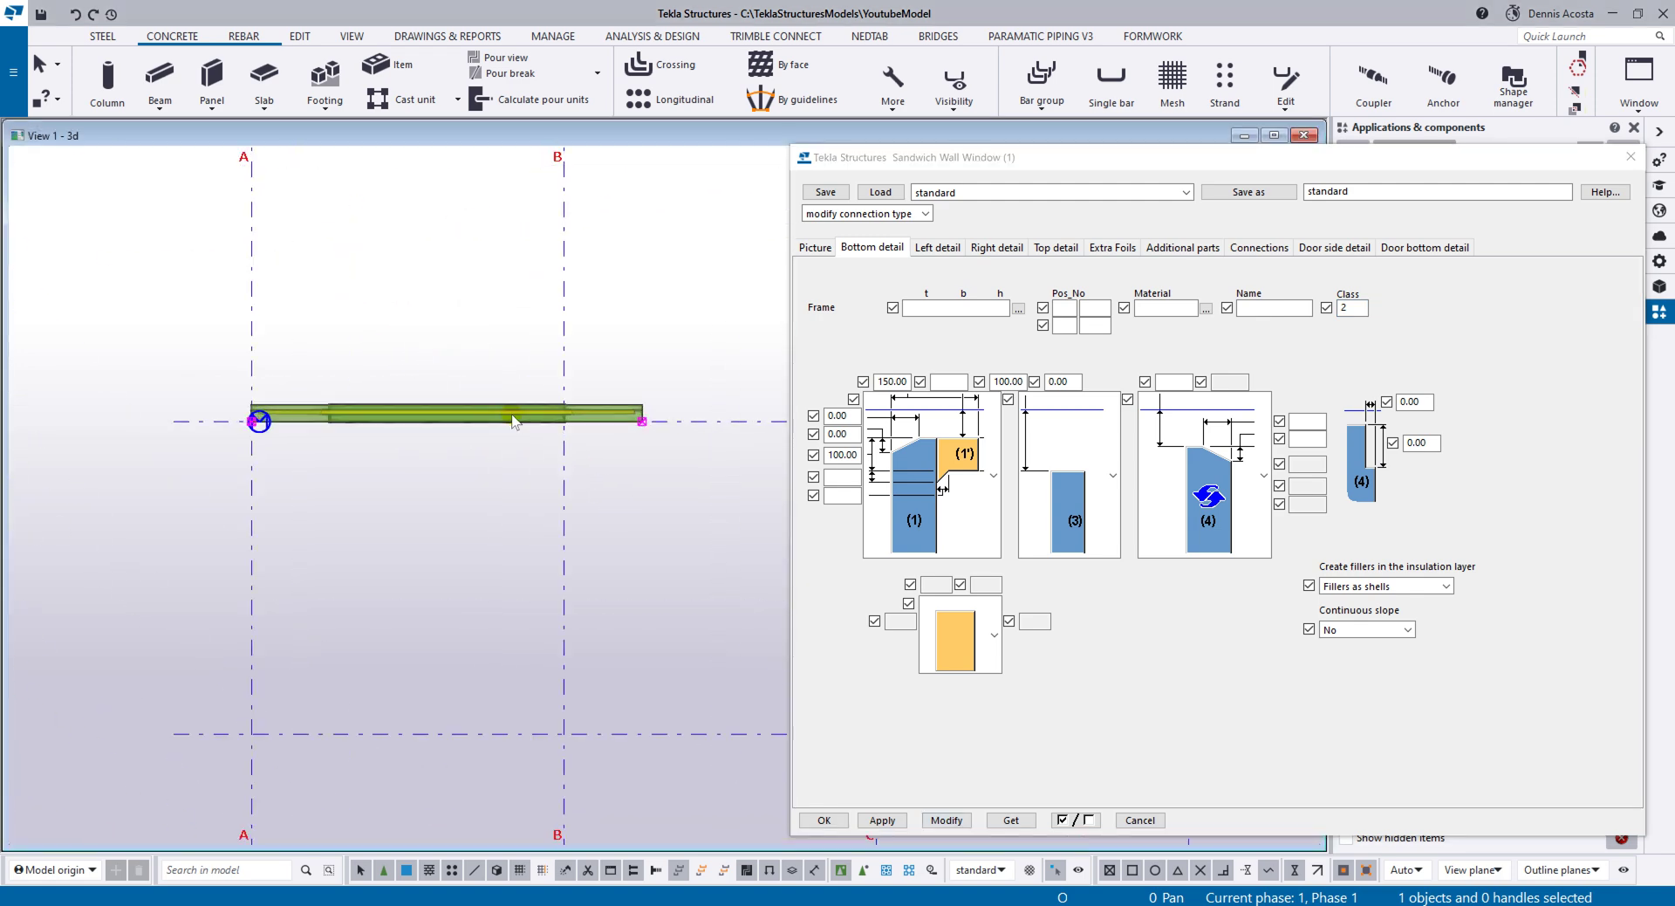
{"action": "middle_click_drag", "start_coordinate": [553, 416], "coordinate": [673, 568], "text": "ctrl"}
{"action": "scroll", "coordinate": [600, 468], "scroll_direction": "up", "scroll_amount": 5}
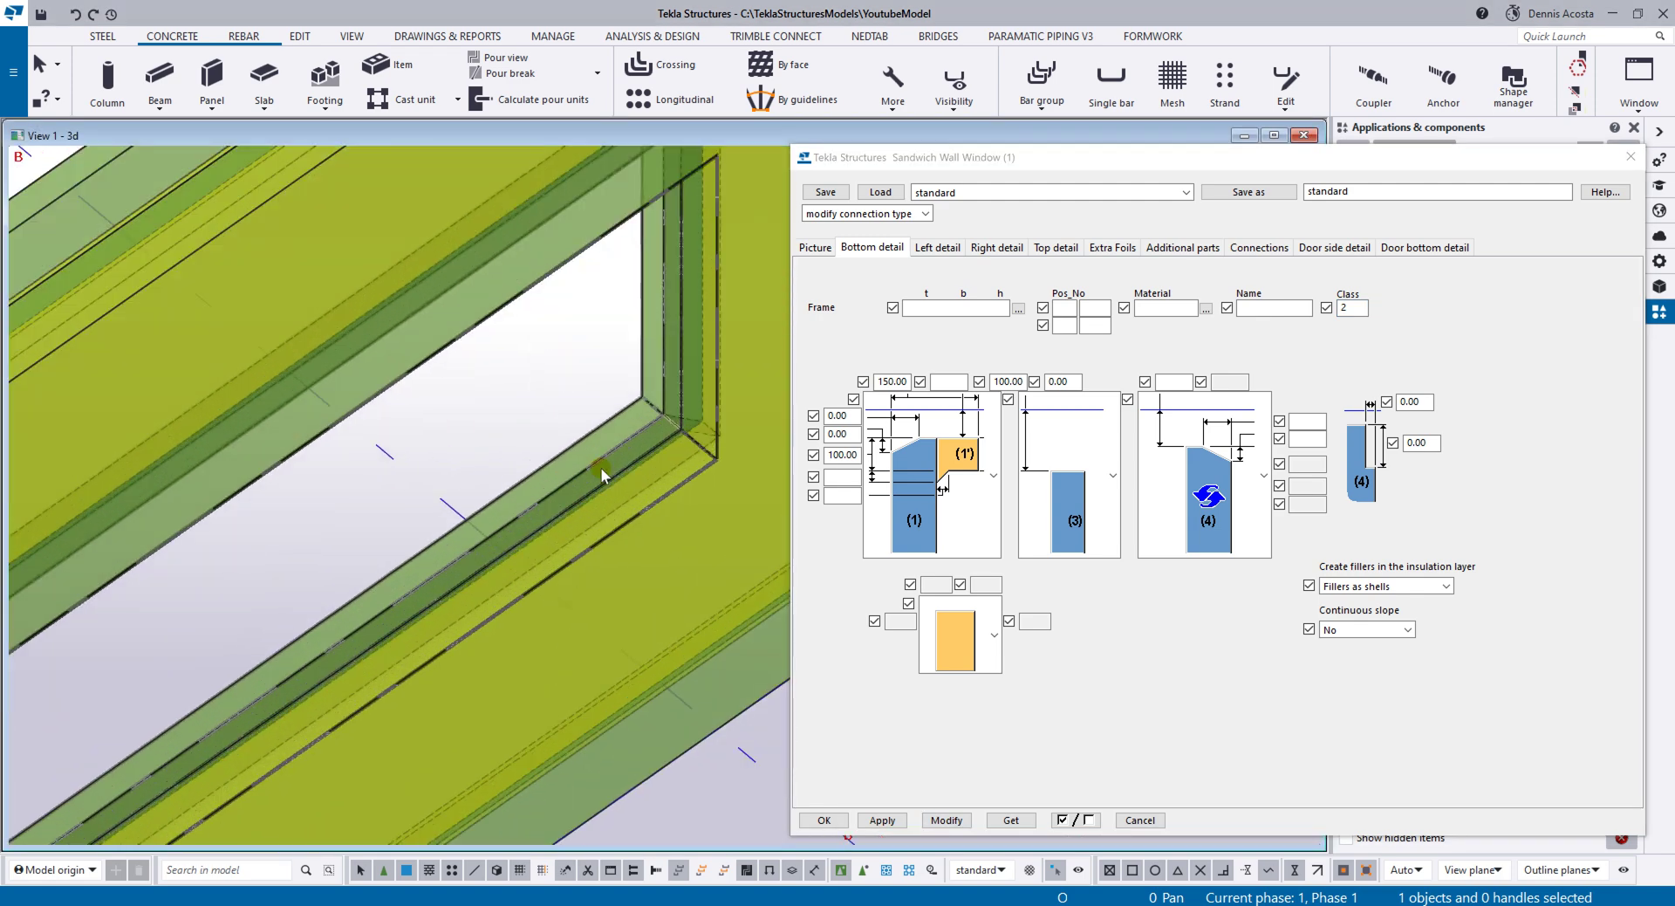
{"action": "scroll", "coordinate": [436, 323], "scroll_direction": "down", "scroll_amount": 1}
{"action": "scroll", "coordinate": [485, 411], "scroll_direction": "up", "scroll_amount": 2}
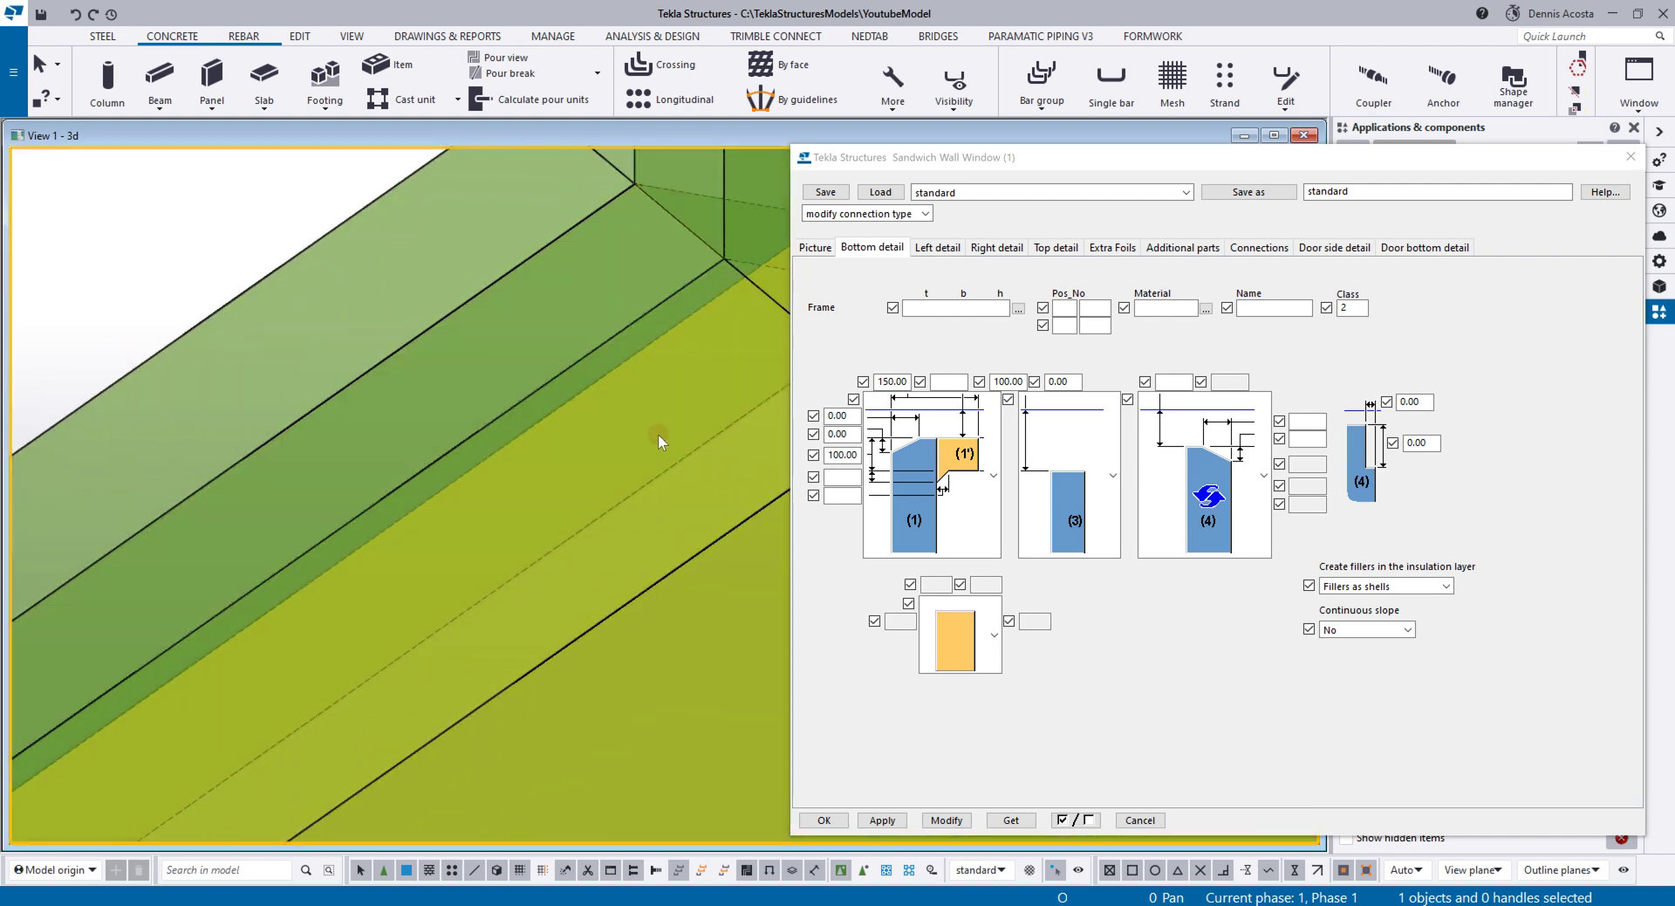
{"action": "mouse_move", "coordinate": [664, 428]}
{"action": "middle_mouse_down", "text": "ctrl"}
{"action": "mouse_move", "coordinate": [679, 413]}
{"action": "mouse_move", "coordinate": [658, 436]}
{"action": "middle_mouse_up", "text": "ctrl"}
{"action": "scroll", "coordinate": [698, 353], "scroll_direction": "down", "scroll_amount": 4}
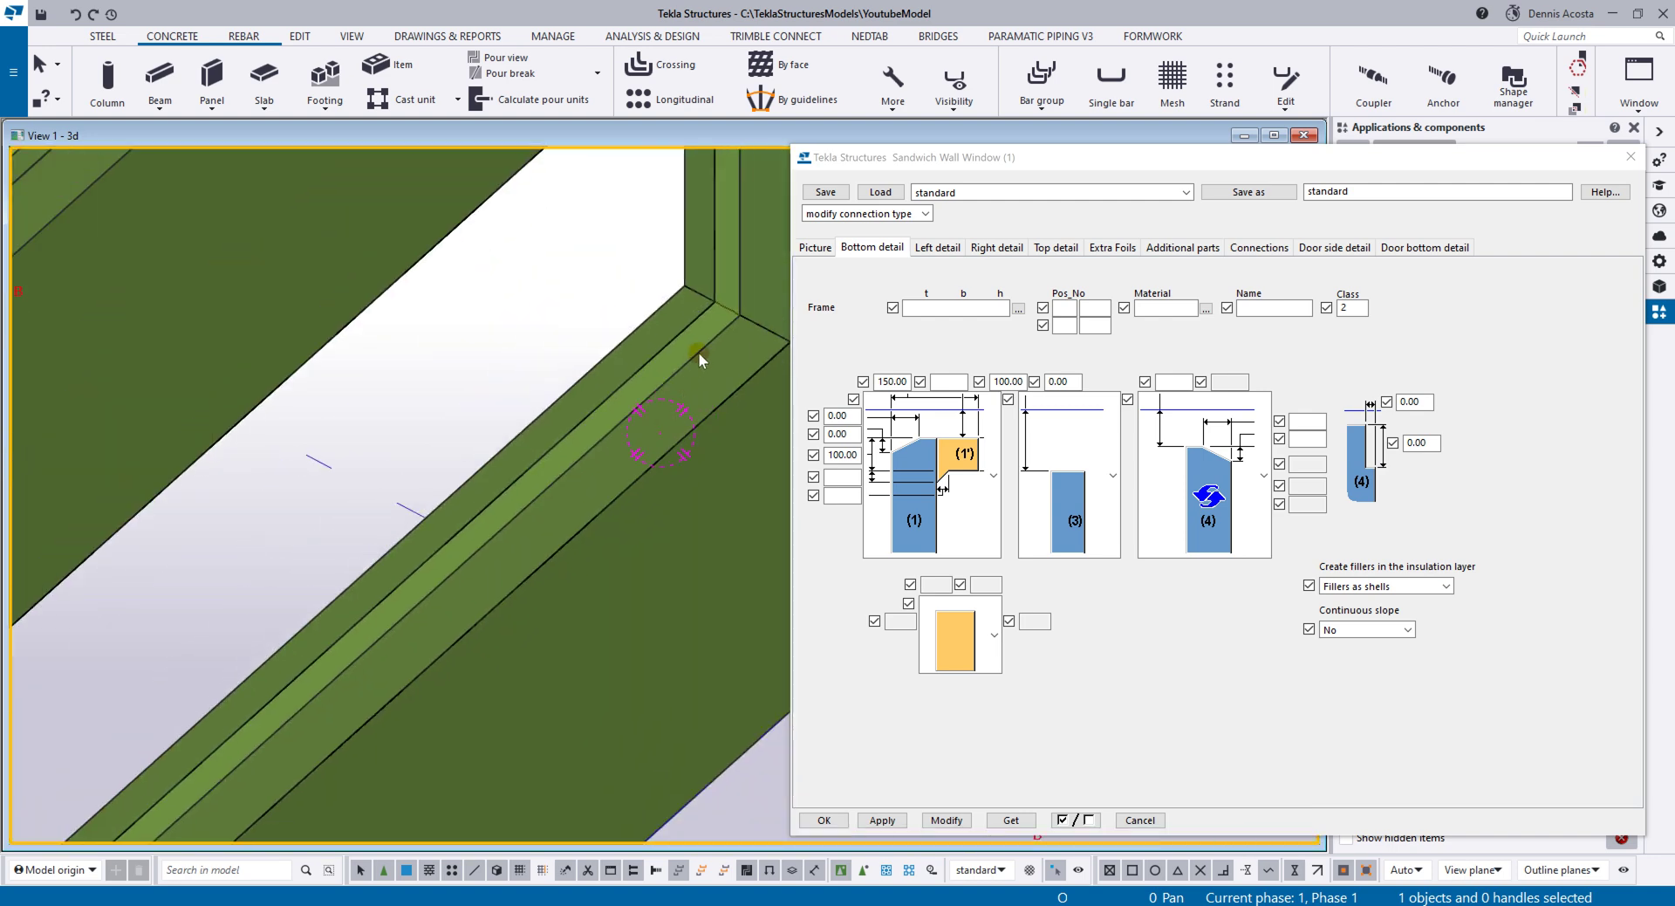
{"action": "middle_click_drag", "start_coordinate": [697, 347], "coordinate": [663, 369], "text": "ctrl"}
{"action": "scroll", "coordinate": [684, 354], "scroll_direction": "down", "scroll_amount": 3}
{"action": "scroll", "coordinate": [661, 375], "scroll_direction": "up", "scroll_amount": 5}
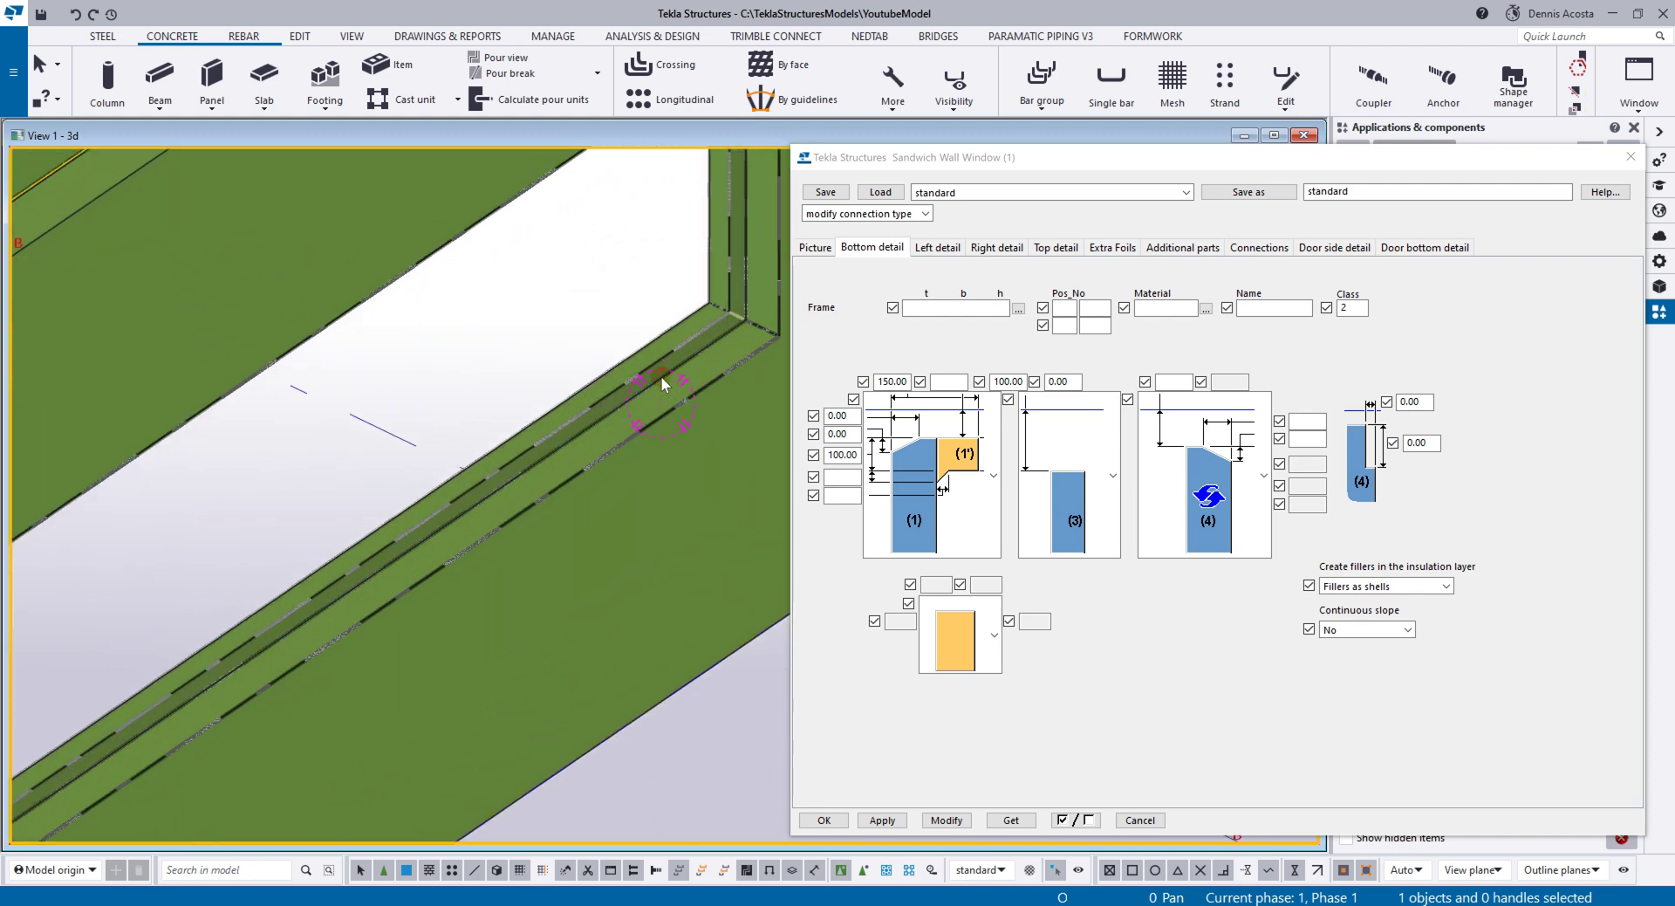
Step: Examine the corners of the window opening from the front to see how the return pieces meet around it
{"action": "middle_click_drag", "start_coordinate": [609, 358], "coordinate": [514, 335], "text": "ctrl"}
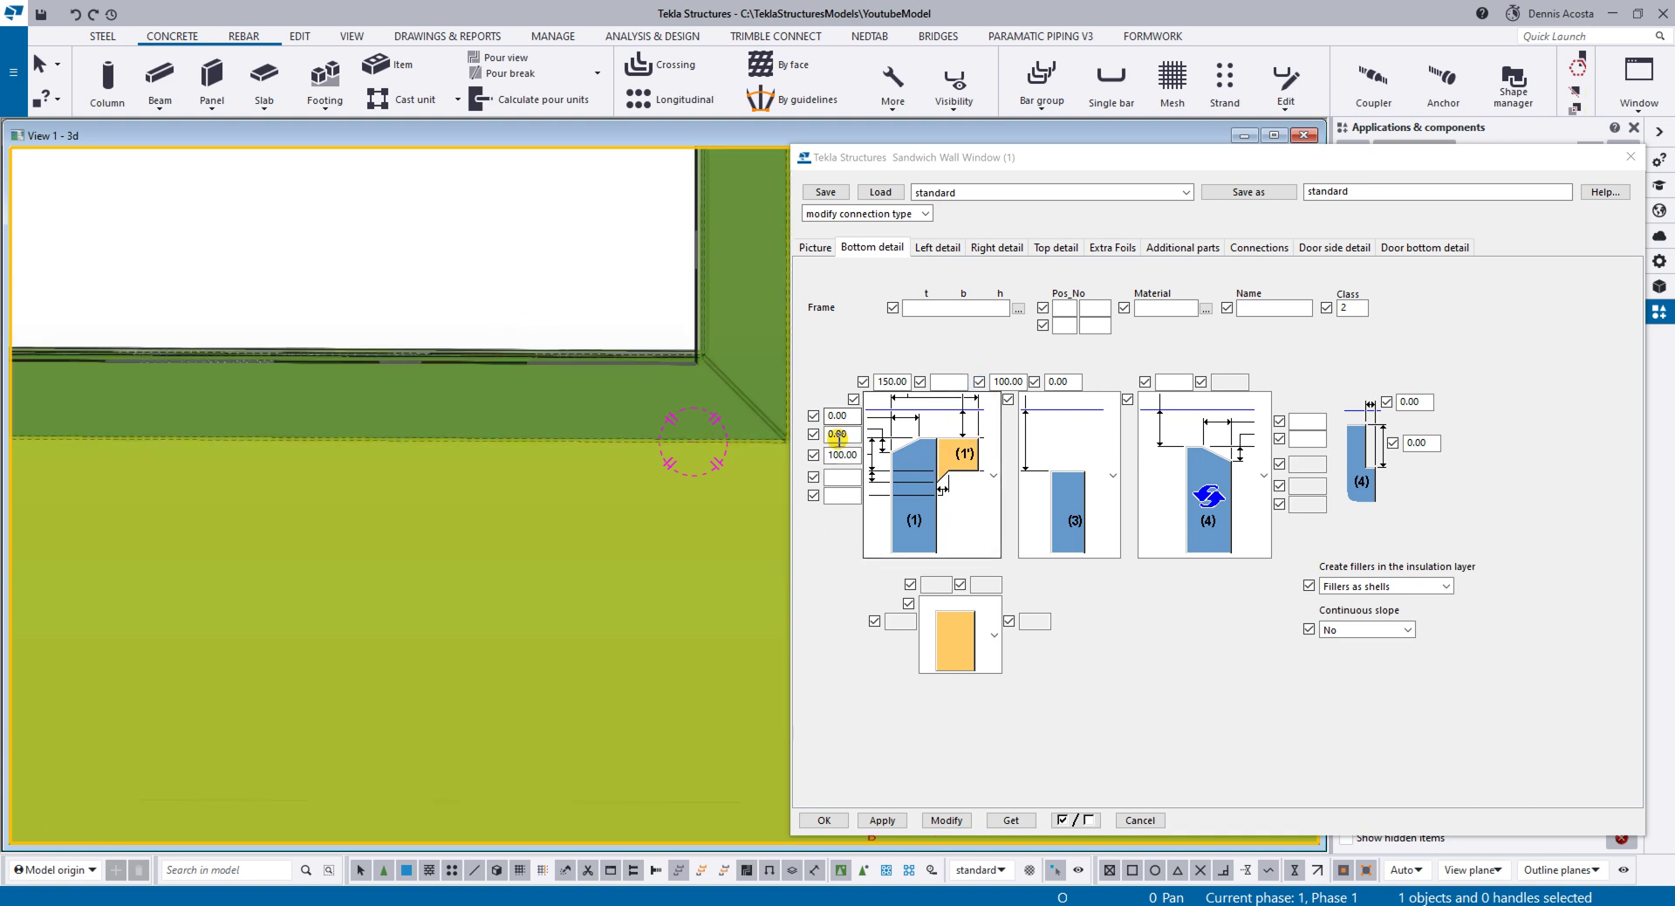
{"action": "middle_click_drag", "start_coordinate": [638, 373], "coordinate": [513, 490]}
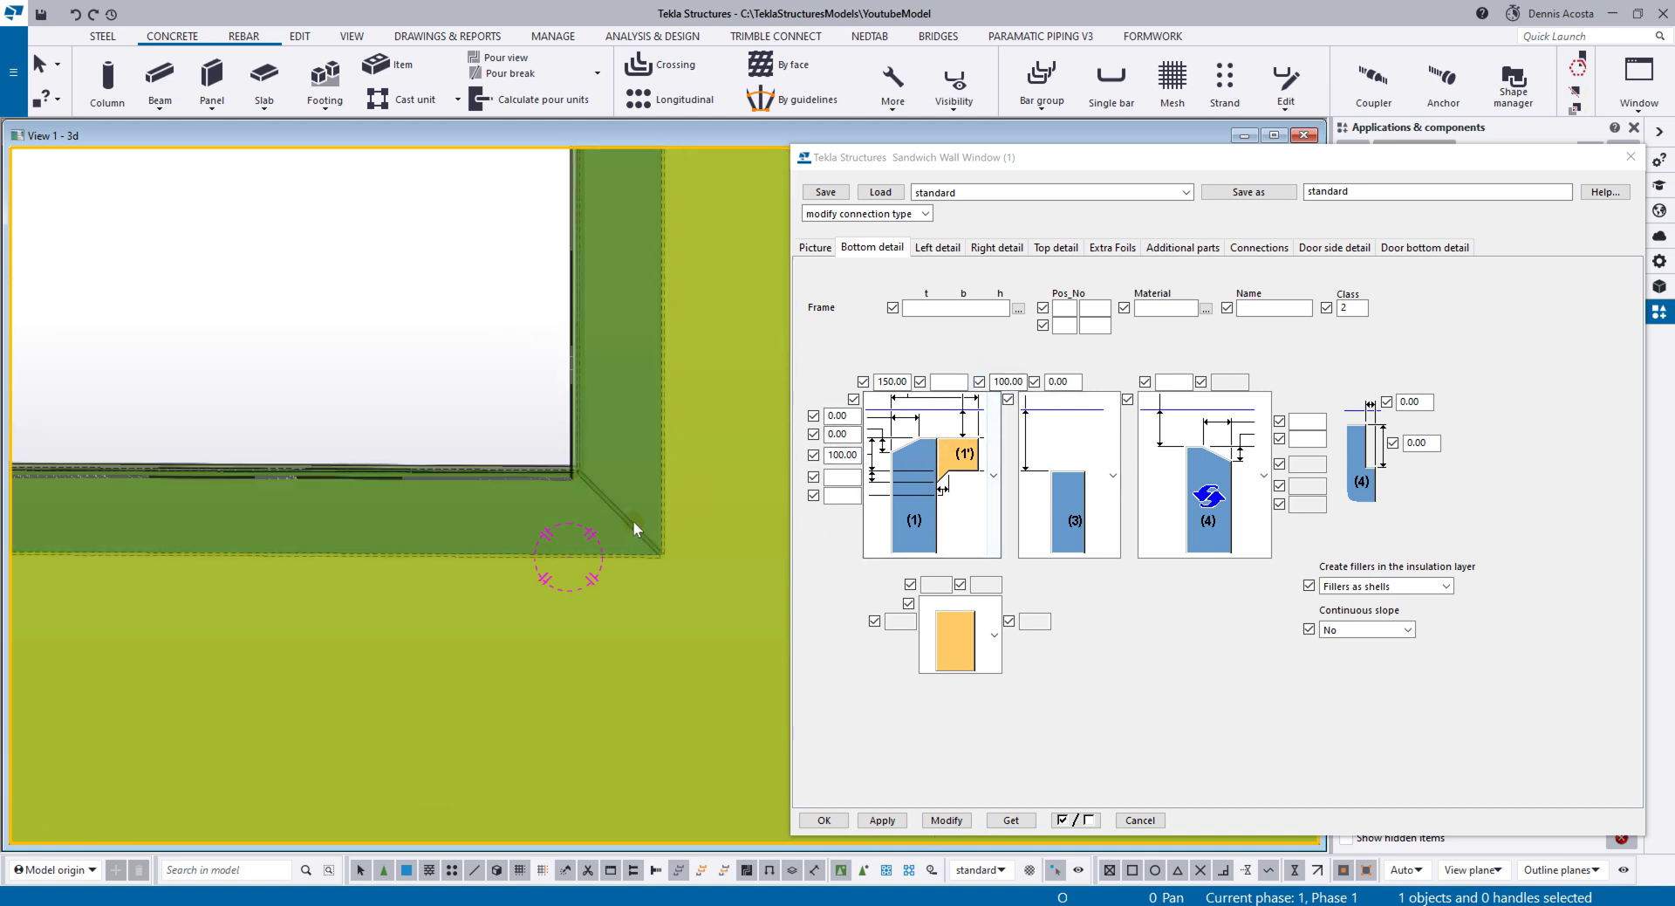
{"action": "scroll", "coordinate": [724, 543], "scroll_direction": "down", "scroll_amount": 1}
{"action": "middle_click_drag", "start_coordinate": [596, 525], "coordinate": [703, 533]}
{"action": "scroll", "coordinate": [705, 519], "scroll_direction": "down", "scroll_amount": 2}
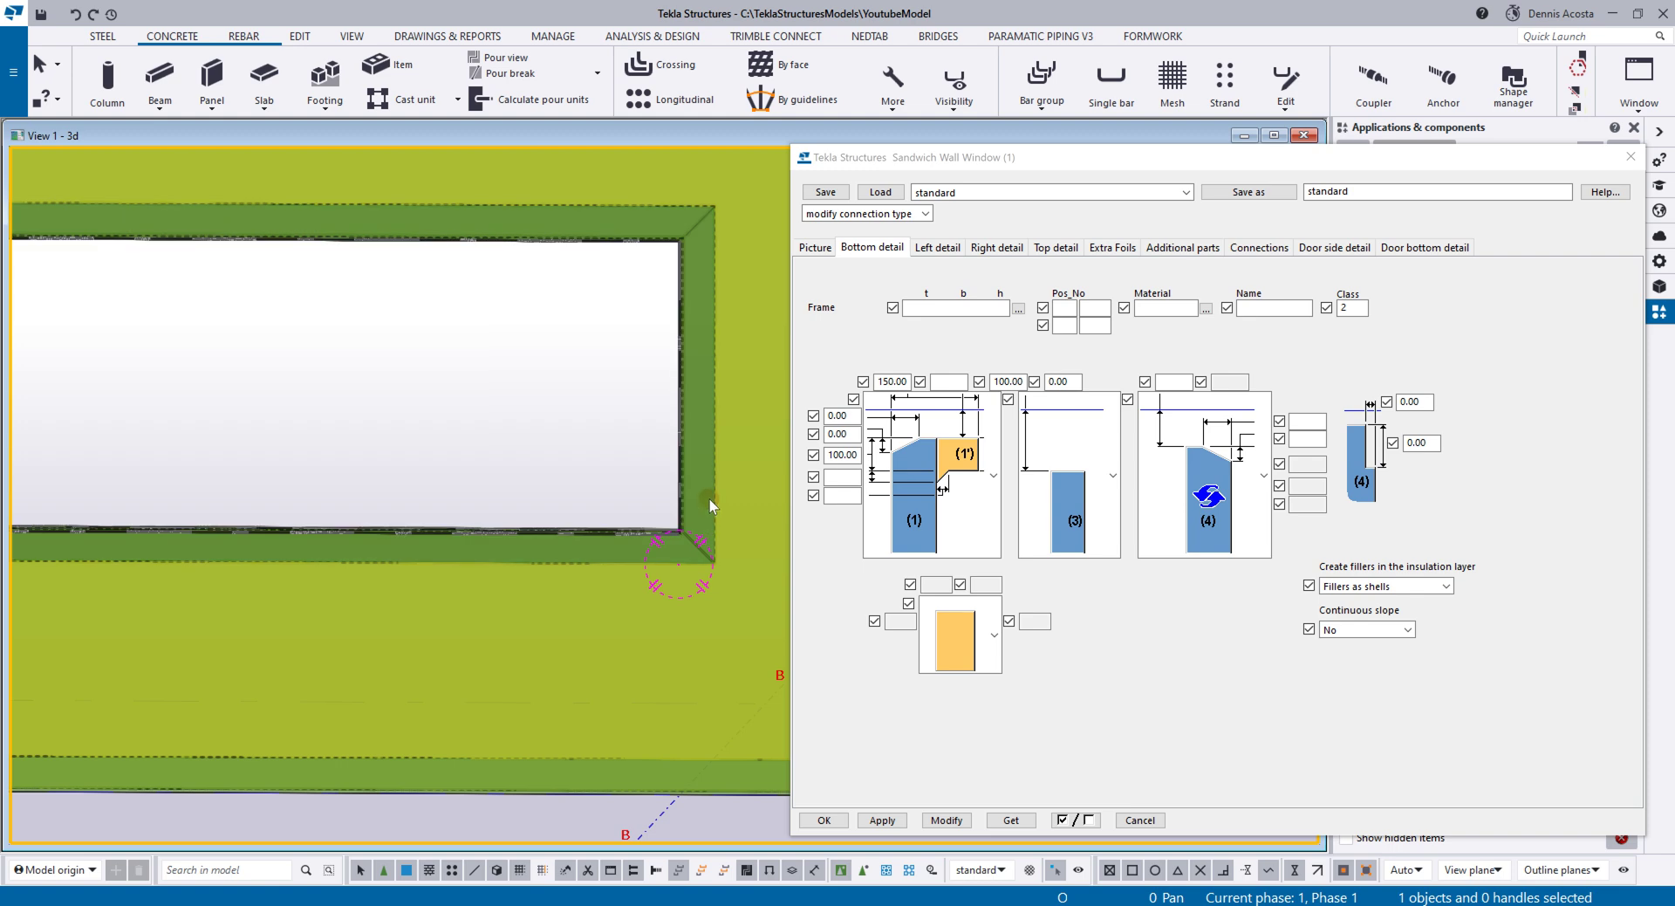
{"action": "scroll", "coordinate": [712, 314], "scroll_direction": "up", "scroll_amount": 4}
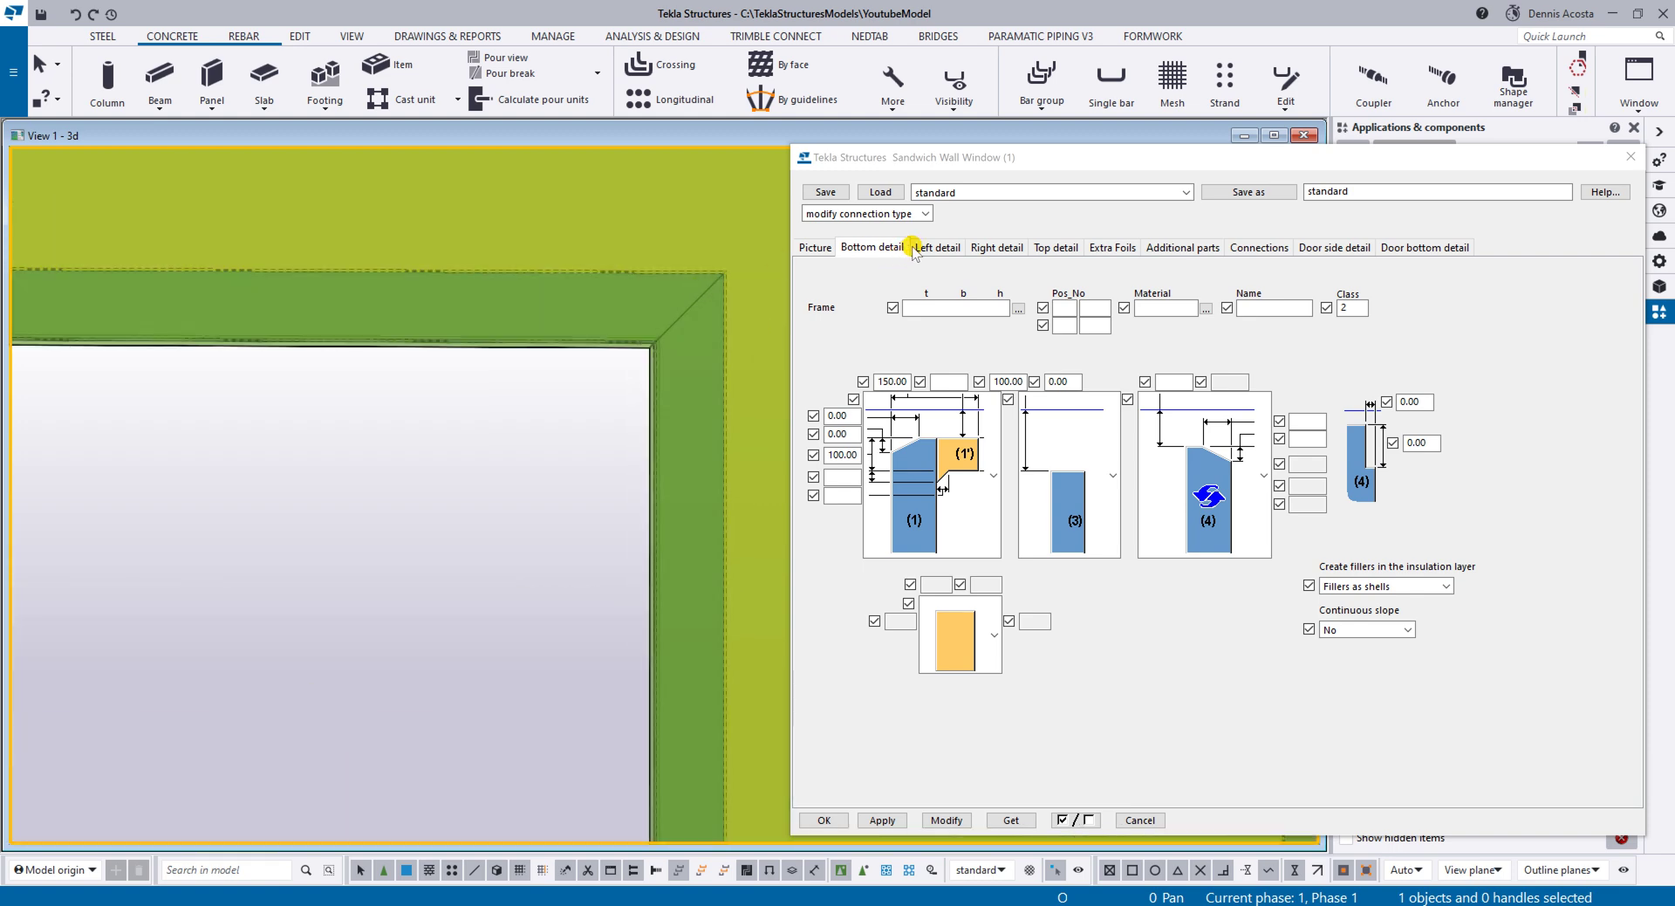
Step: Set the window's right detail option Same as left detail to No and modify the window
{"action": "left_click", "coordinate": [941, 246]}
{"action": "left_click", "coordinate": [1012, 248]}
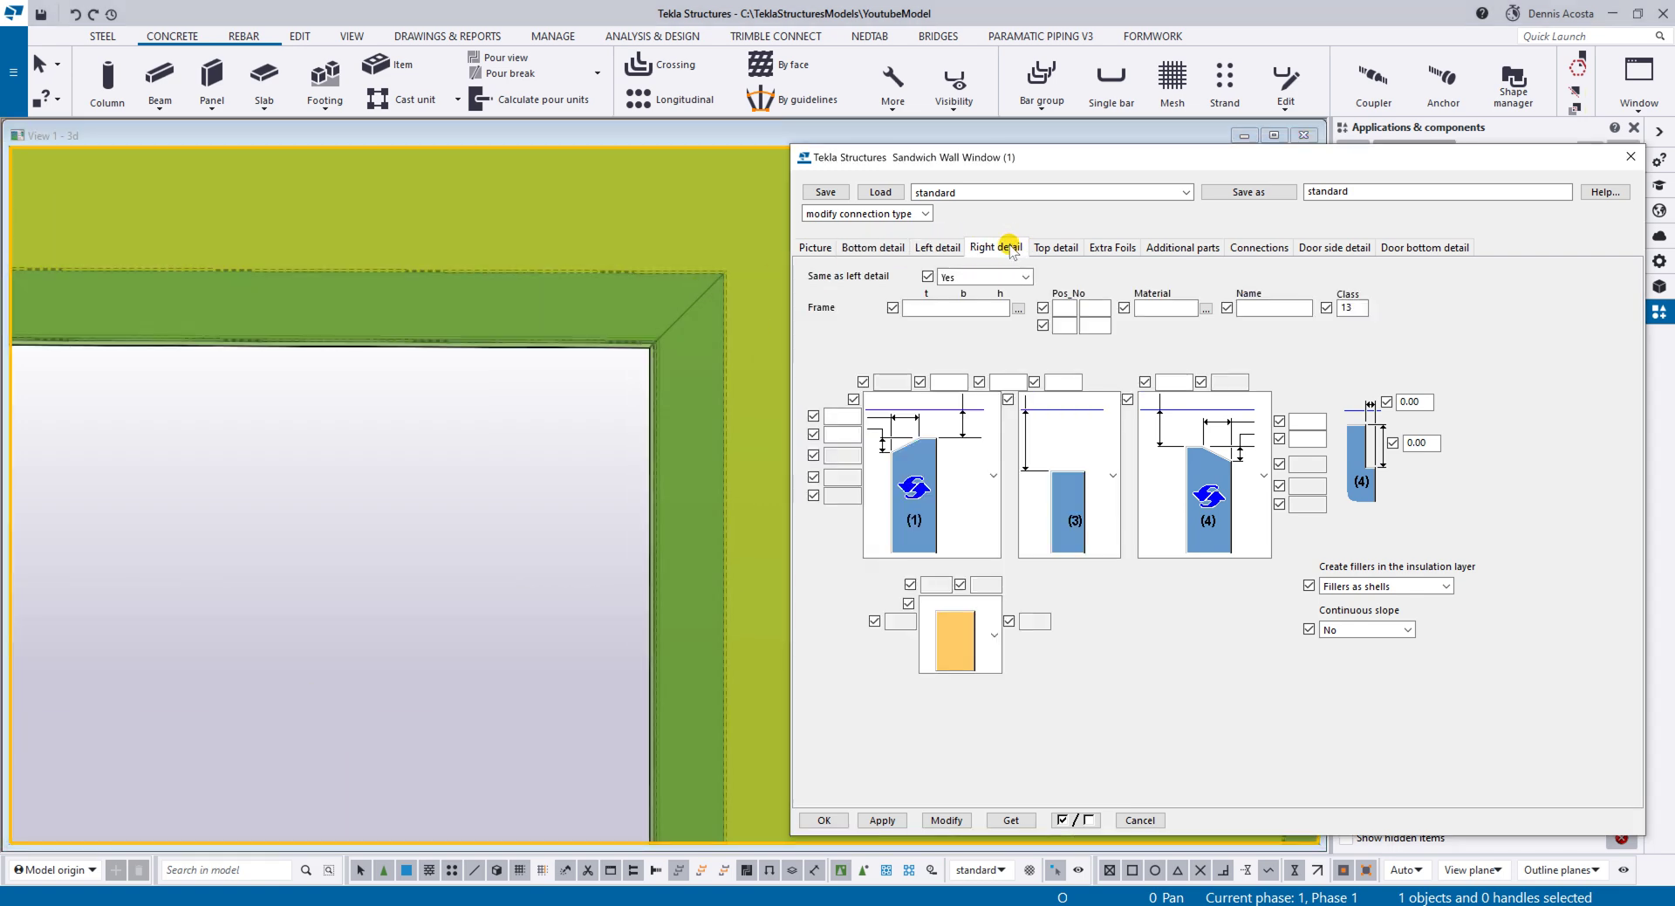
{"action": "scroll", "coordinate": [253, 516], "scroll_direction": "down", "scroll_amount": 2}
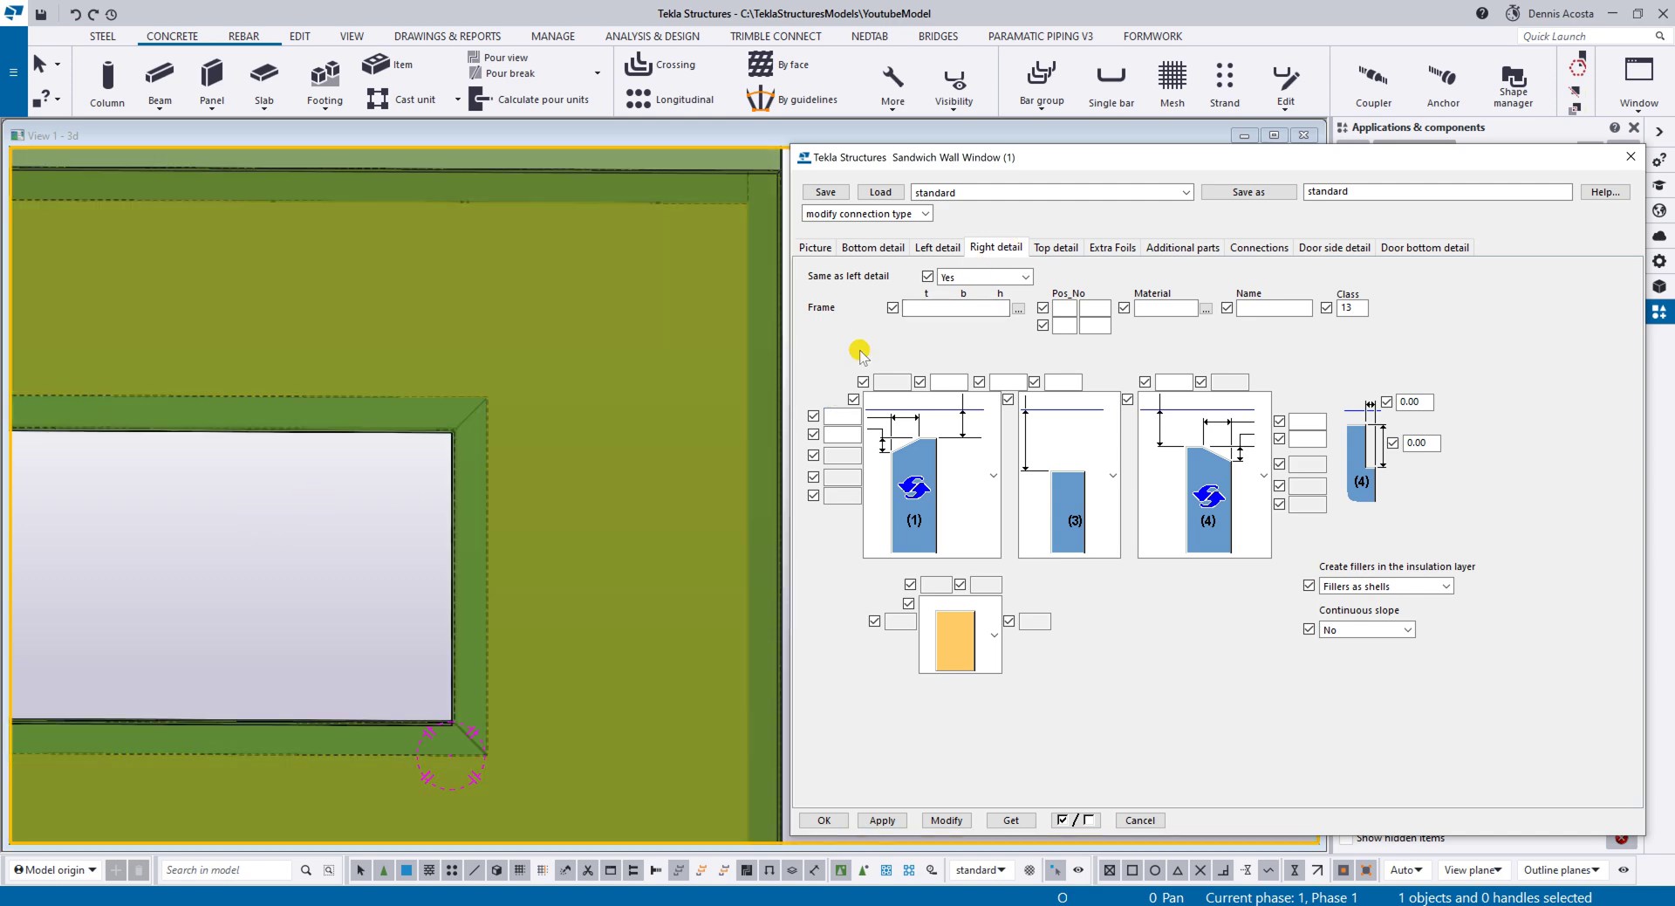
{"action": "middle_click_drag", "start_coordinate": [346, 545], "coordinate": [628, 490]}
{"action": "middle_click_drag", "start_coordinate": [396, 482], "coordinate": [660, 474]}
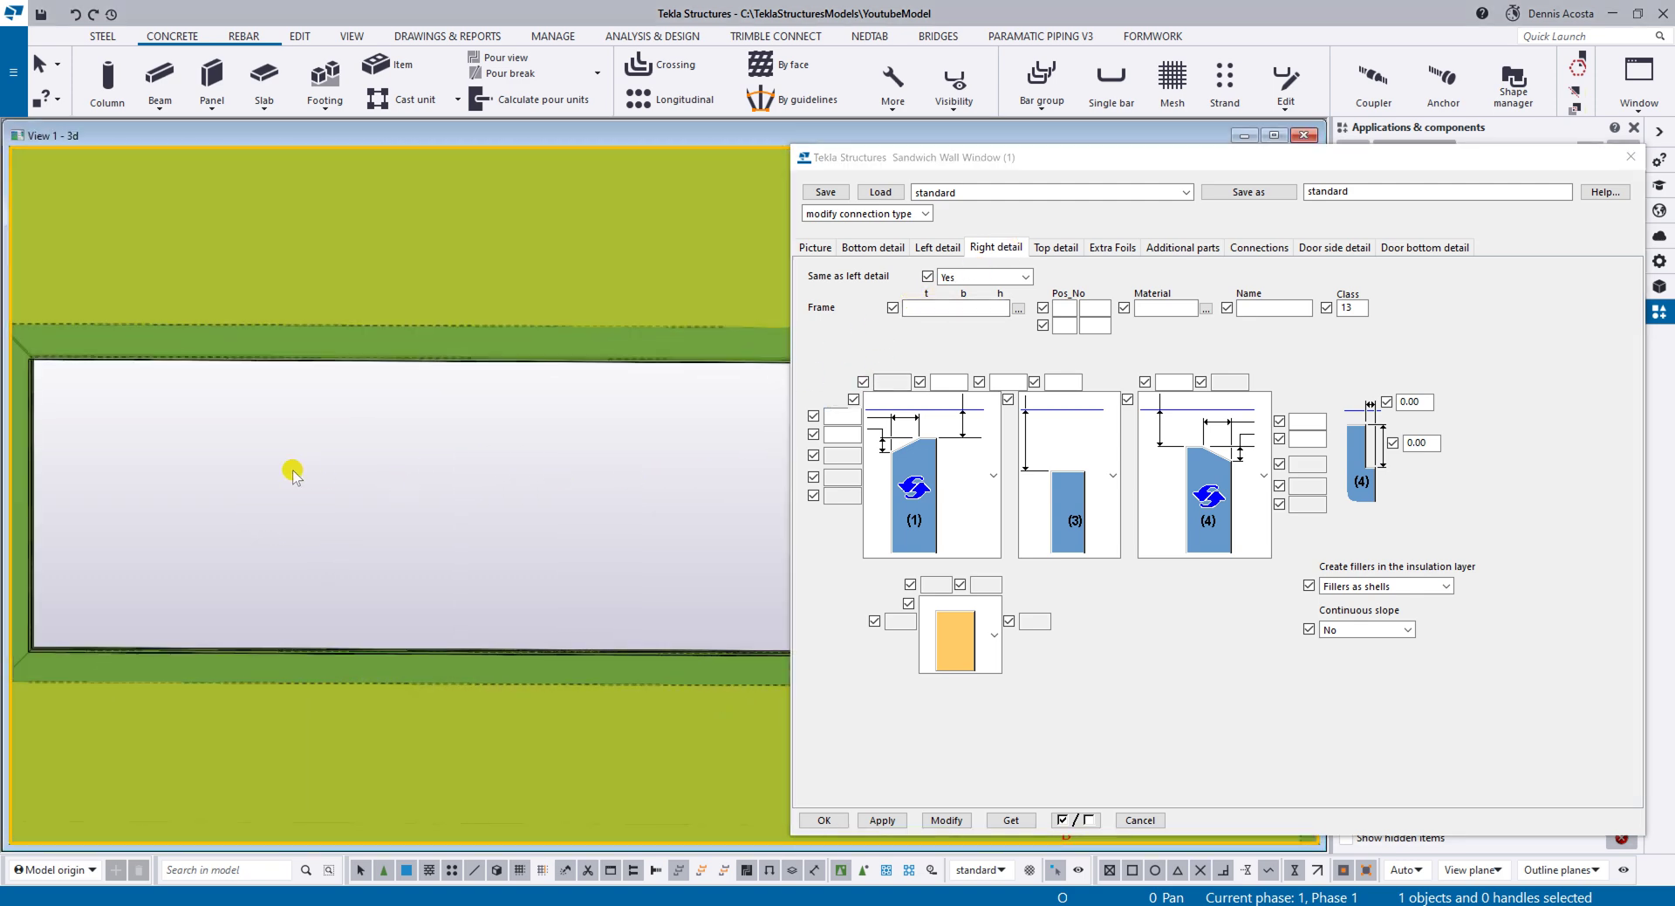
{"action": "middle_click_drag", "start_coordinate": [292, 472], "coordinate": [434, 474]}
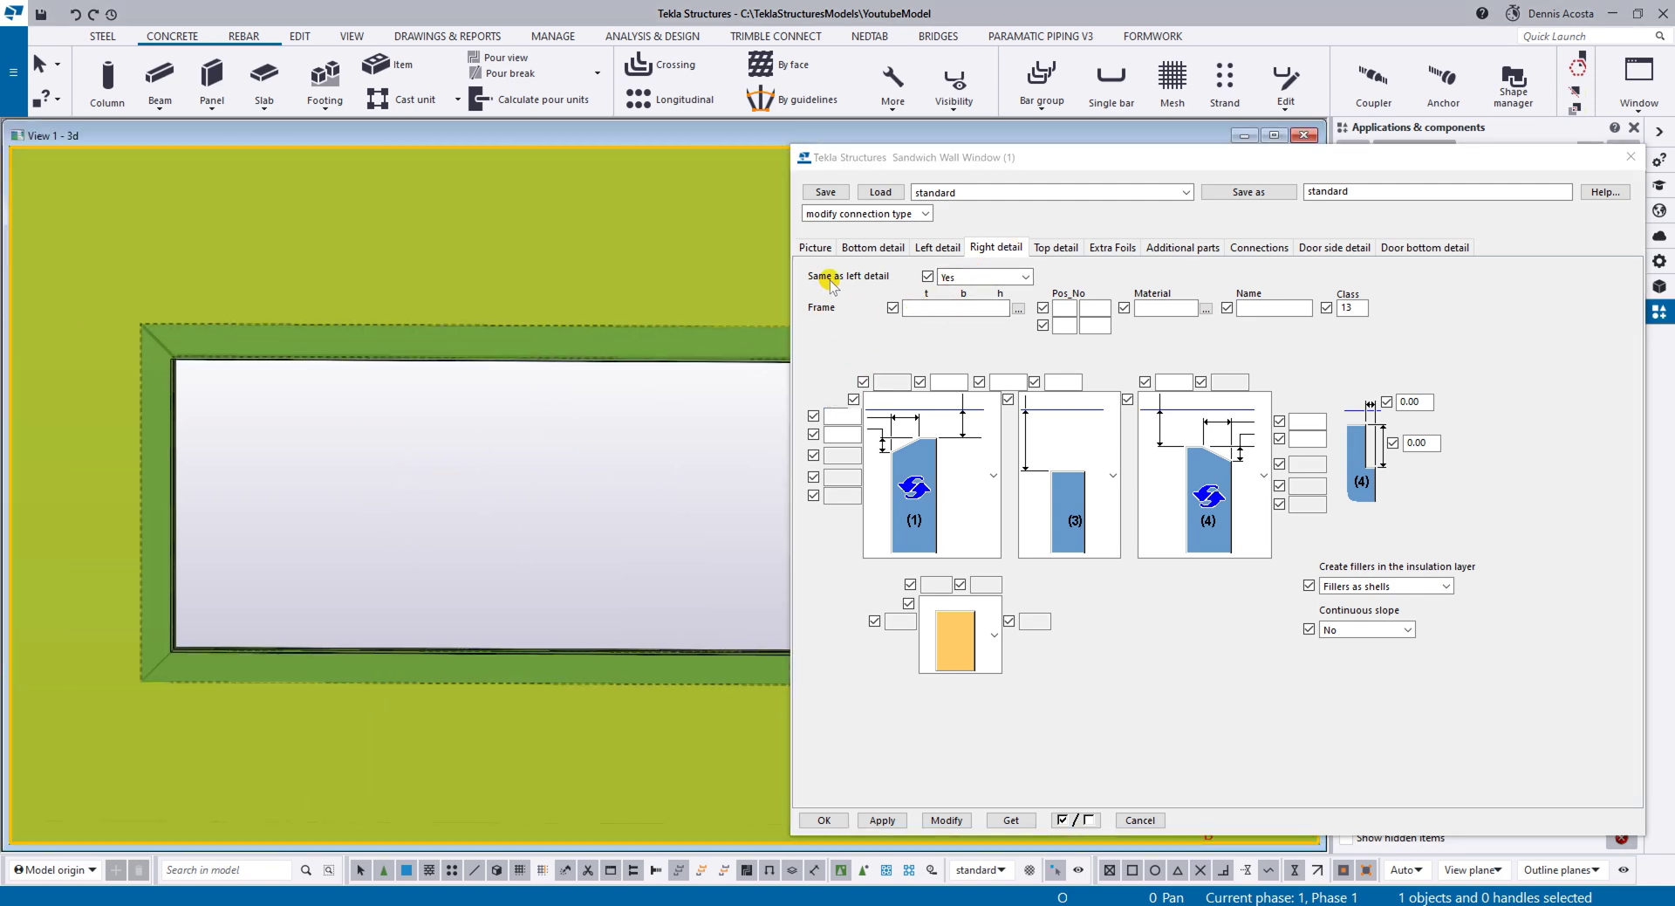
{"action": "left_click", "coordinate": [960, 277]}
{"action": "left_click", "coordinate": [962, 307]}
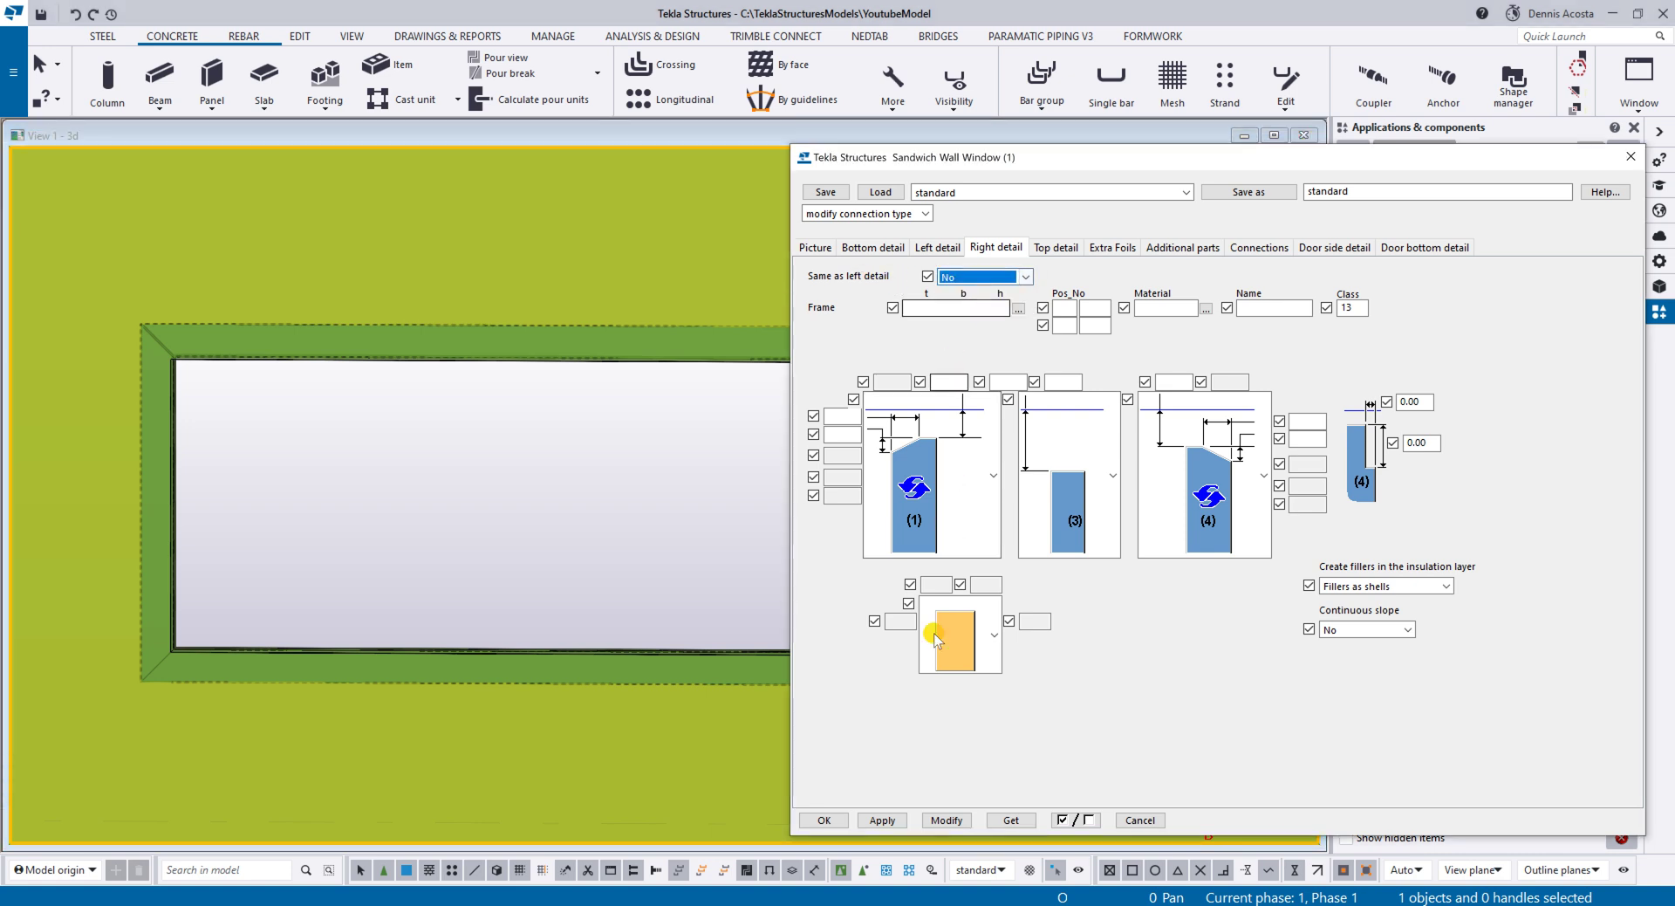
{"action": "middle_click_drag", "start_coordinate": [308, 433], "coordinate": [99, 378]}
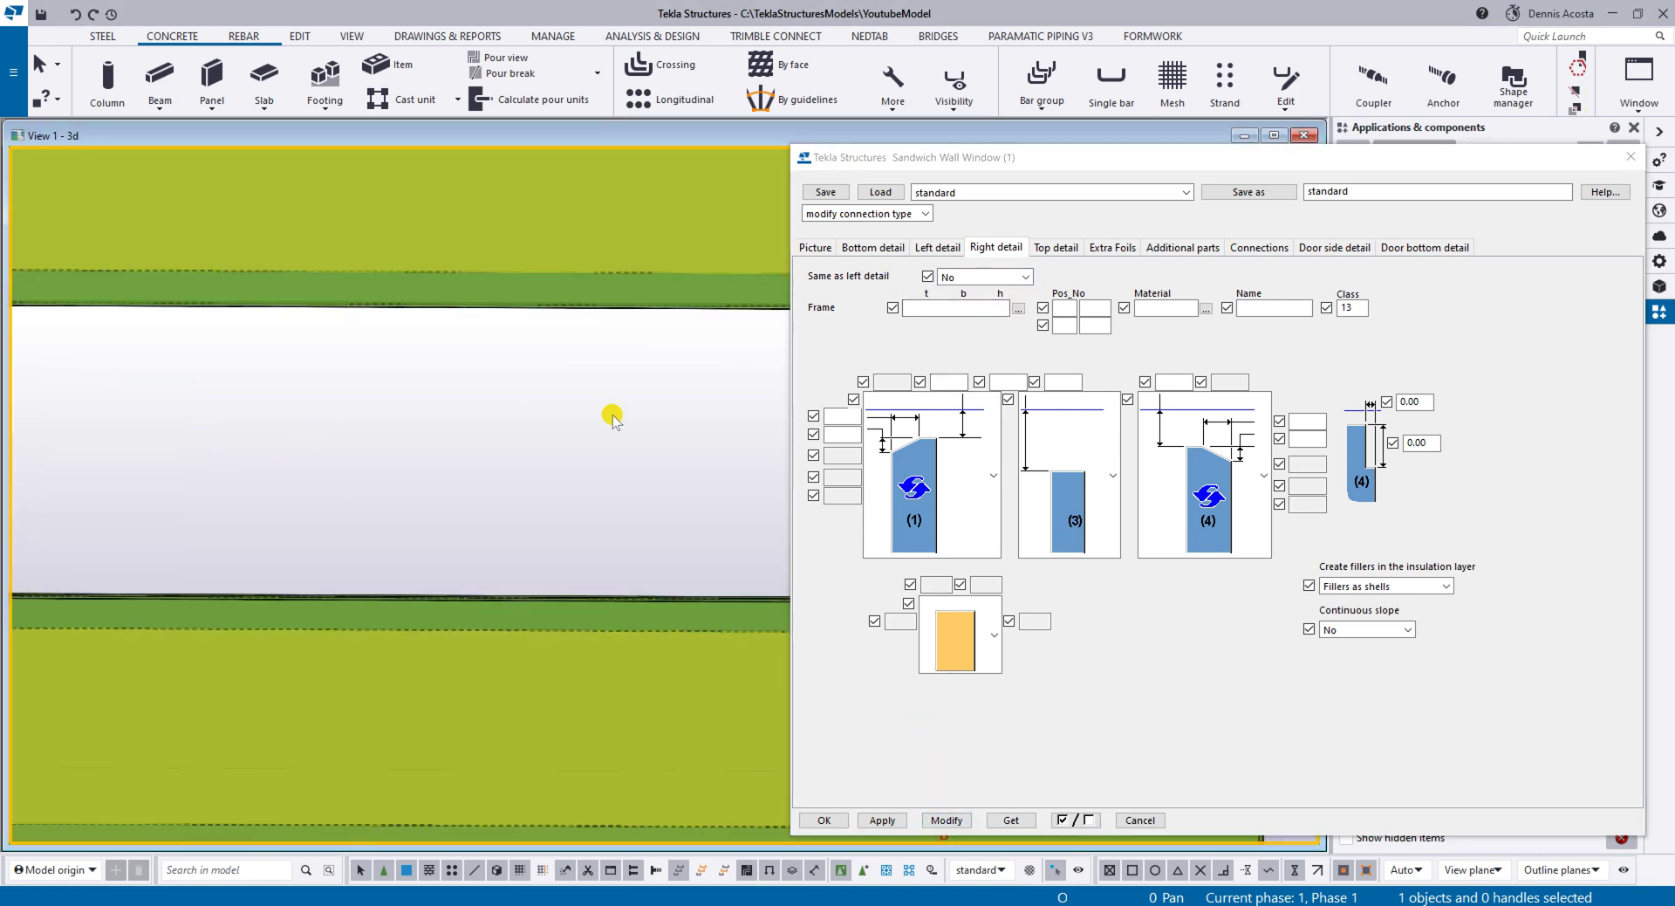
{"action": "middle_click_drag", "start_coordinate": [613, 416], "coordinate": [224, 408]}
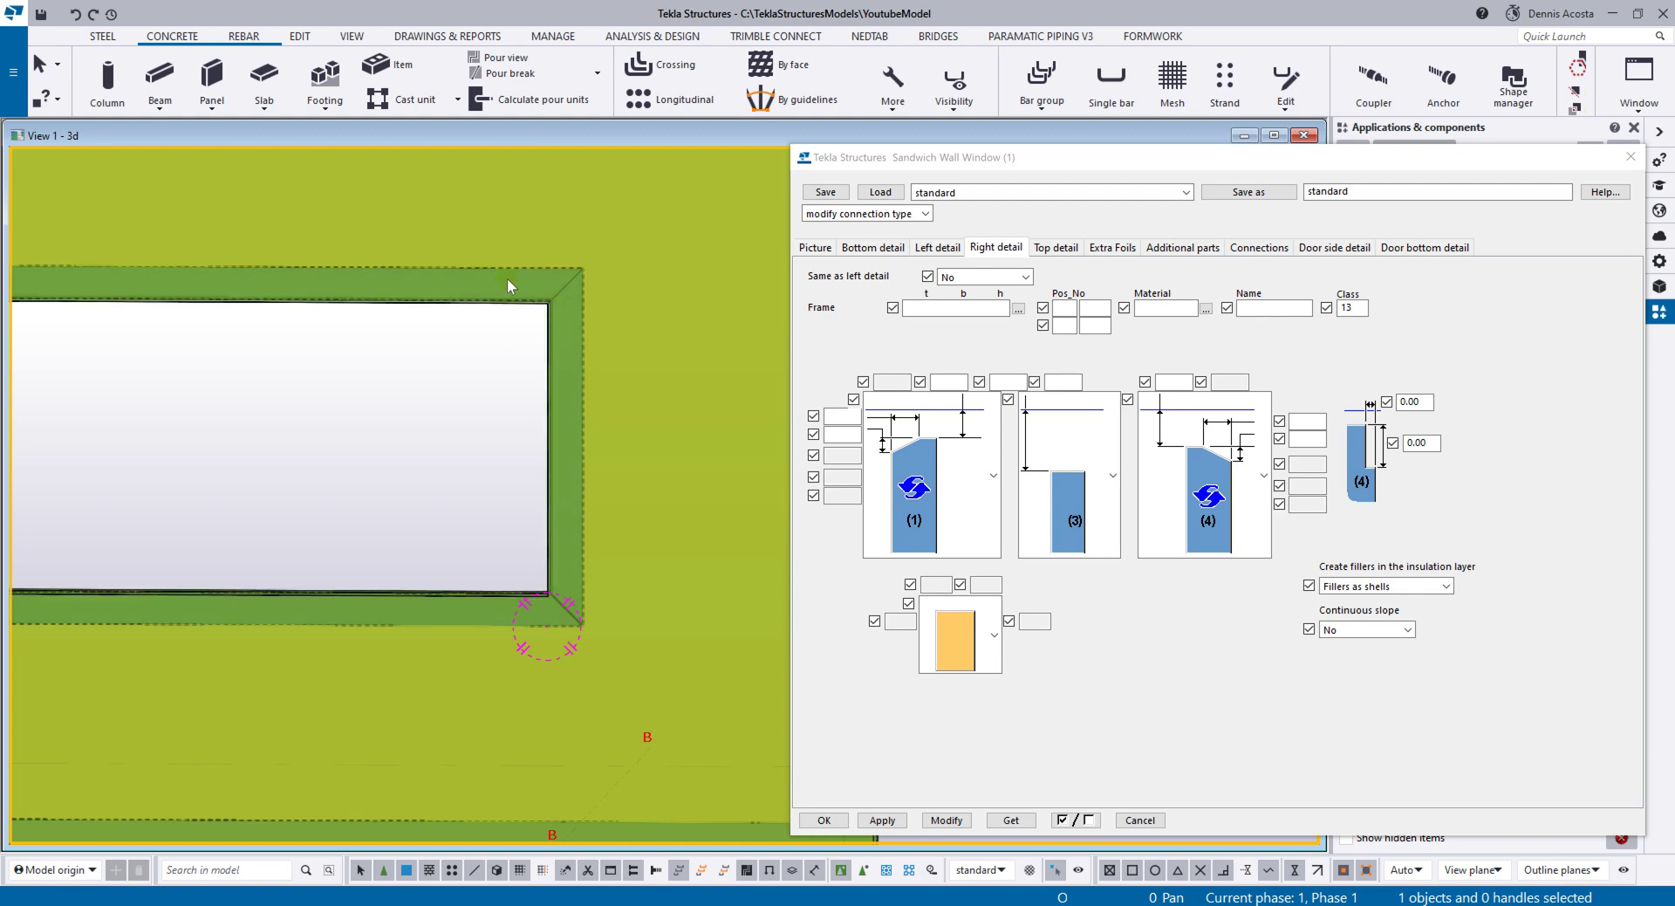
{"action": "scroll", "coordinate": [510, 287], "scroll_direction": "down", "scroll_amount": 5}
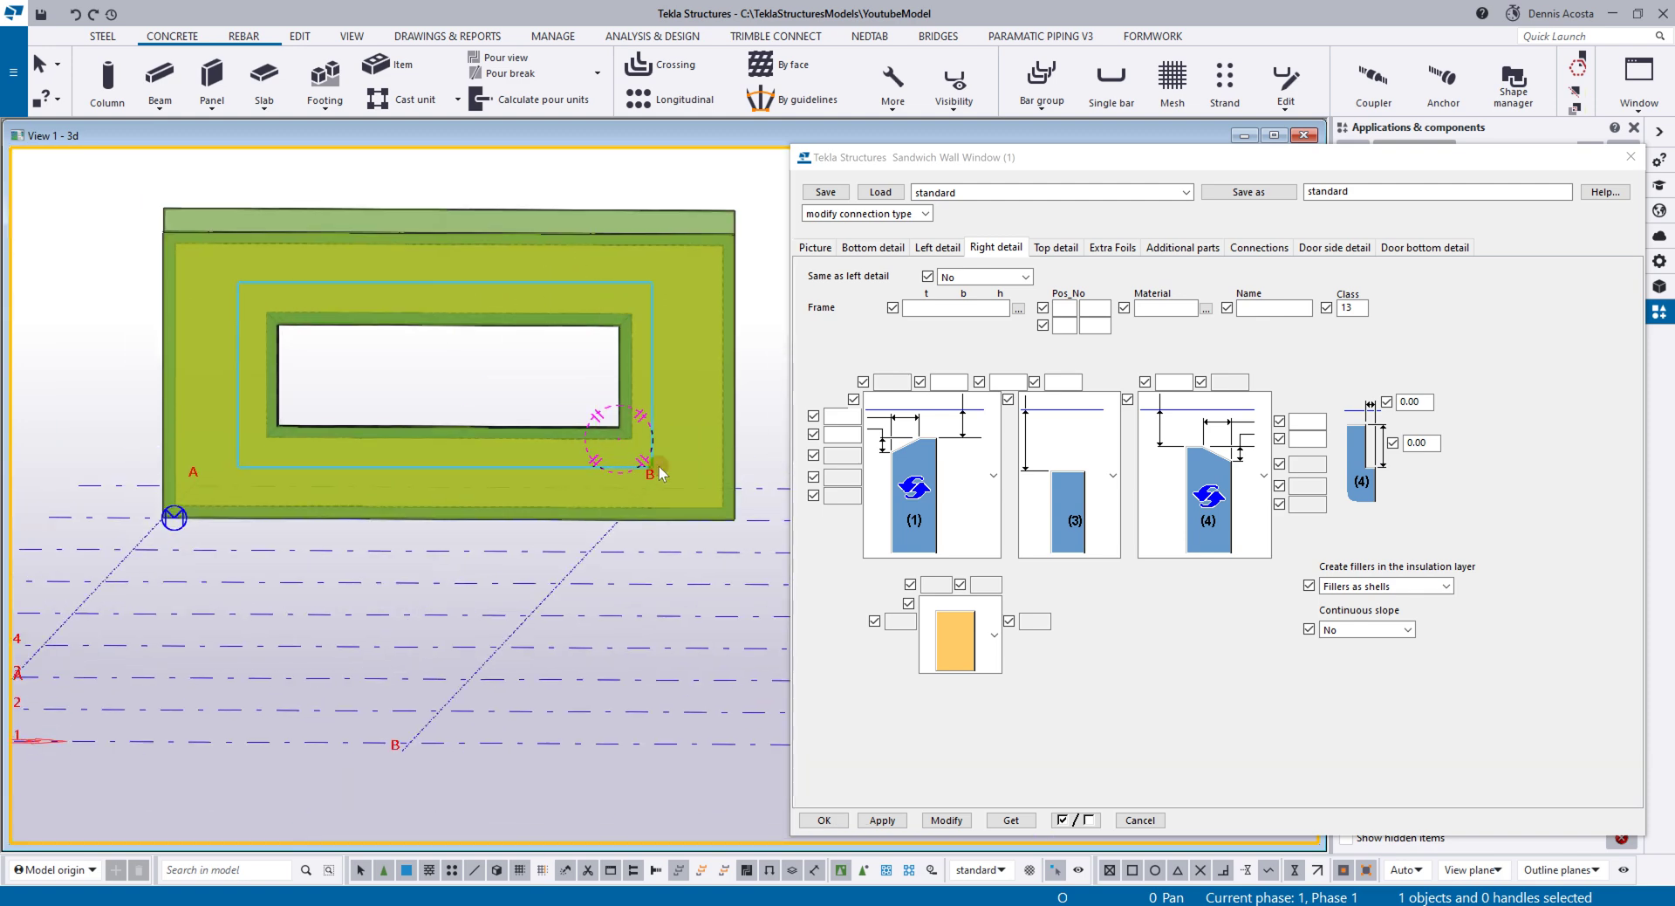
{"action": "left_click", "coordinate": [661, 474]}
{"action": "left_click", "coordinate": [960, 820]}
{"action": "scroll", "coordinate": [599, 364], "scroll_direction": "up", "scroll_amount": 6}
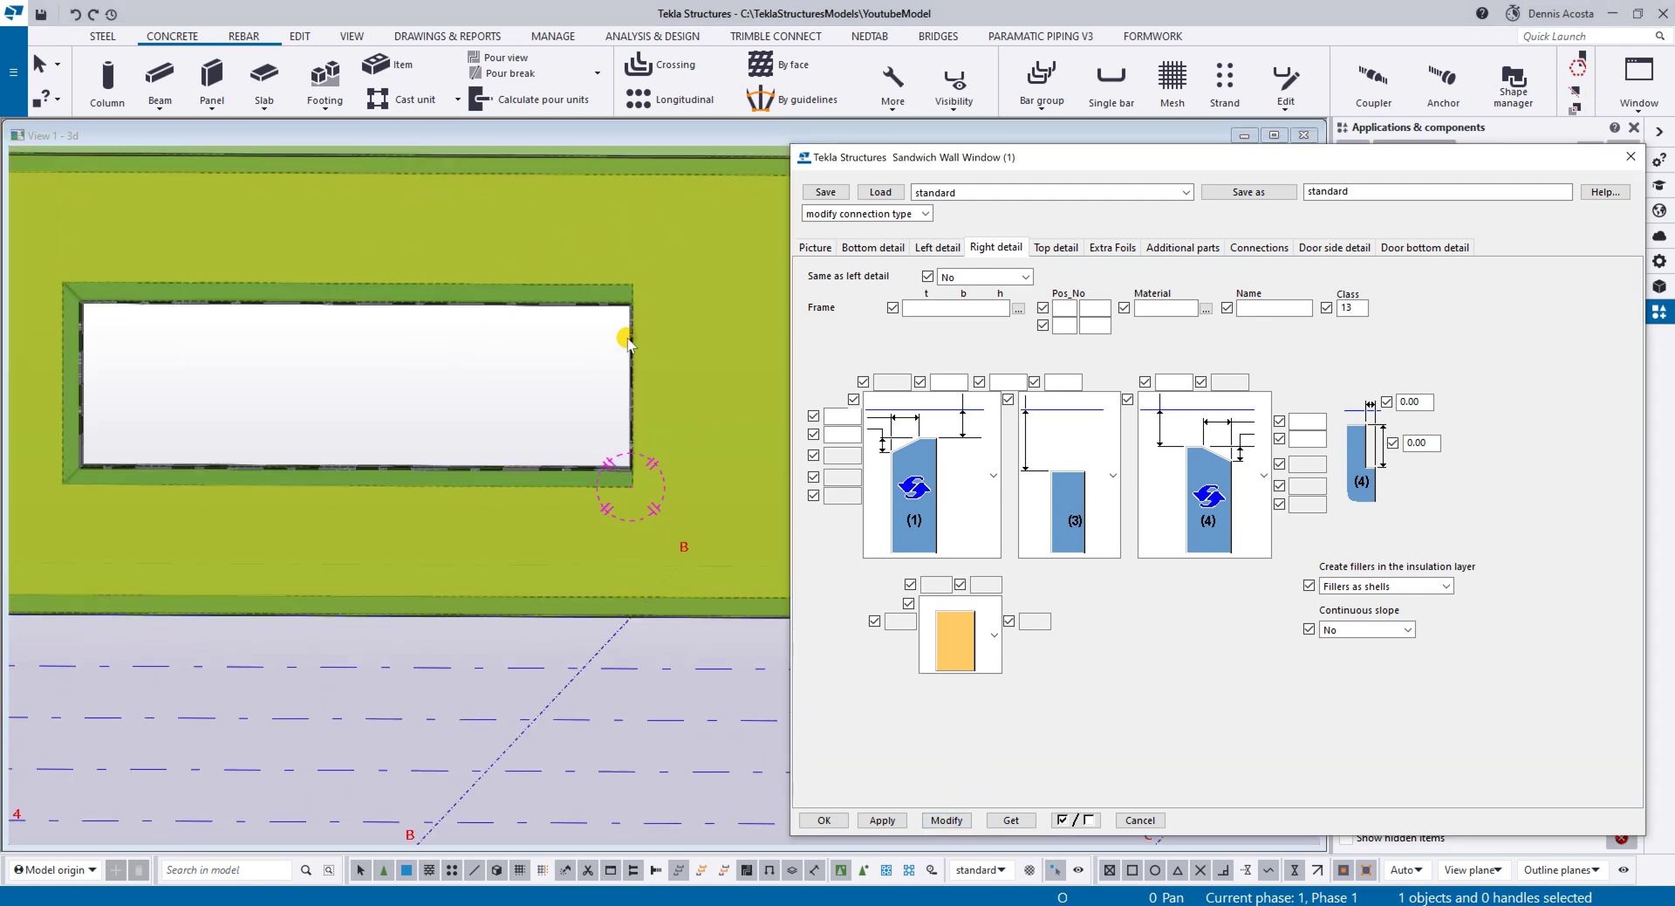
Step: Set the right detail option Same as left detail back to Yes and modify the window
{"action": "scroll", "coordinate": [676, 264], "scroll_direction": "down", "scroll_amount": 1}
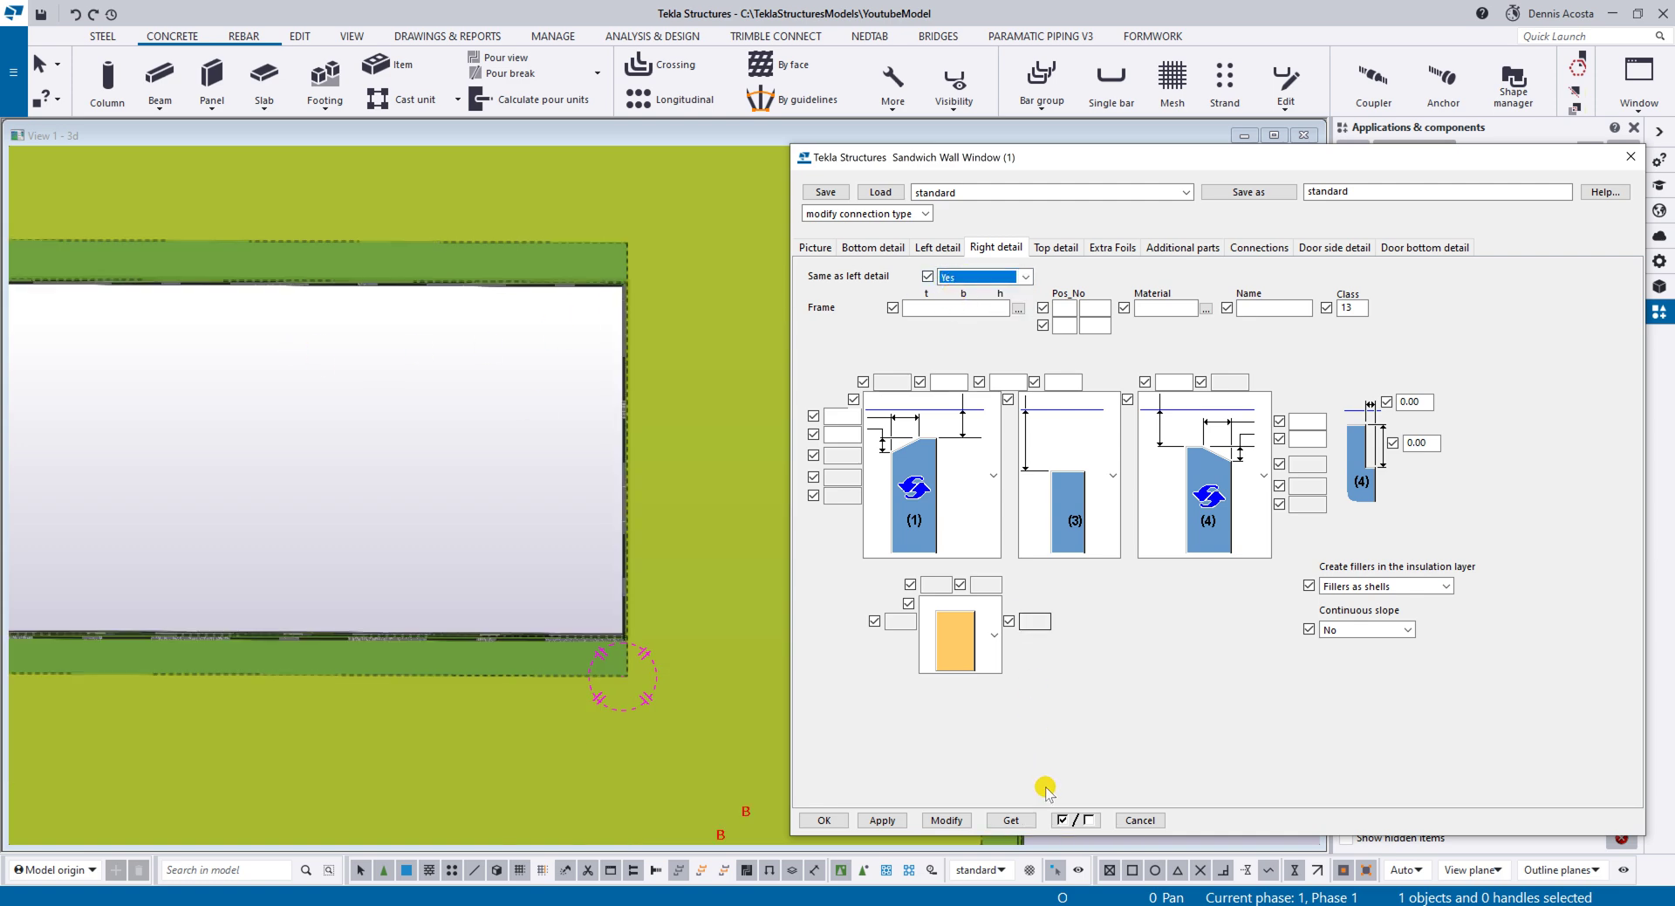
{"action": "scroll", "coordinate": [667, 480], "scroll_direction": "up", "scroll_amount": 2}
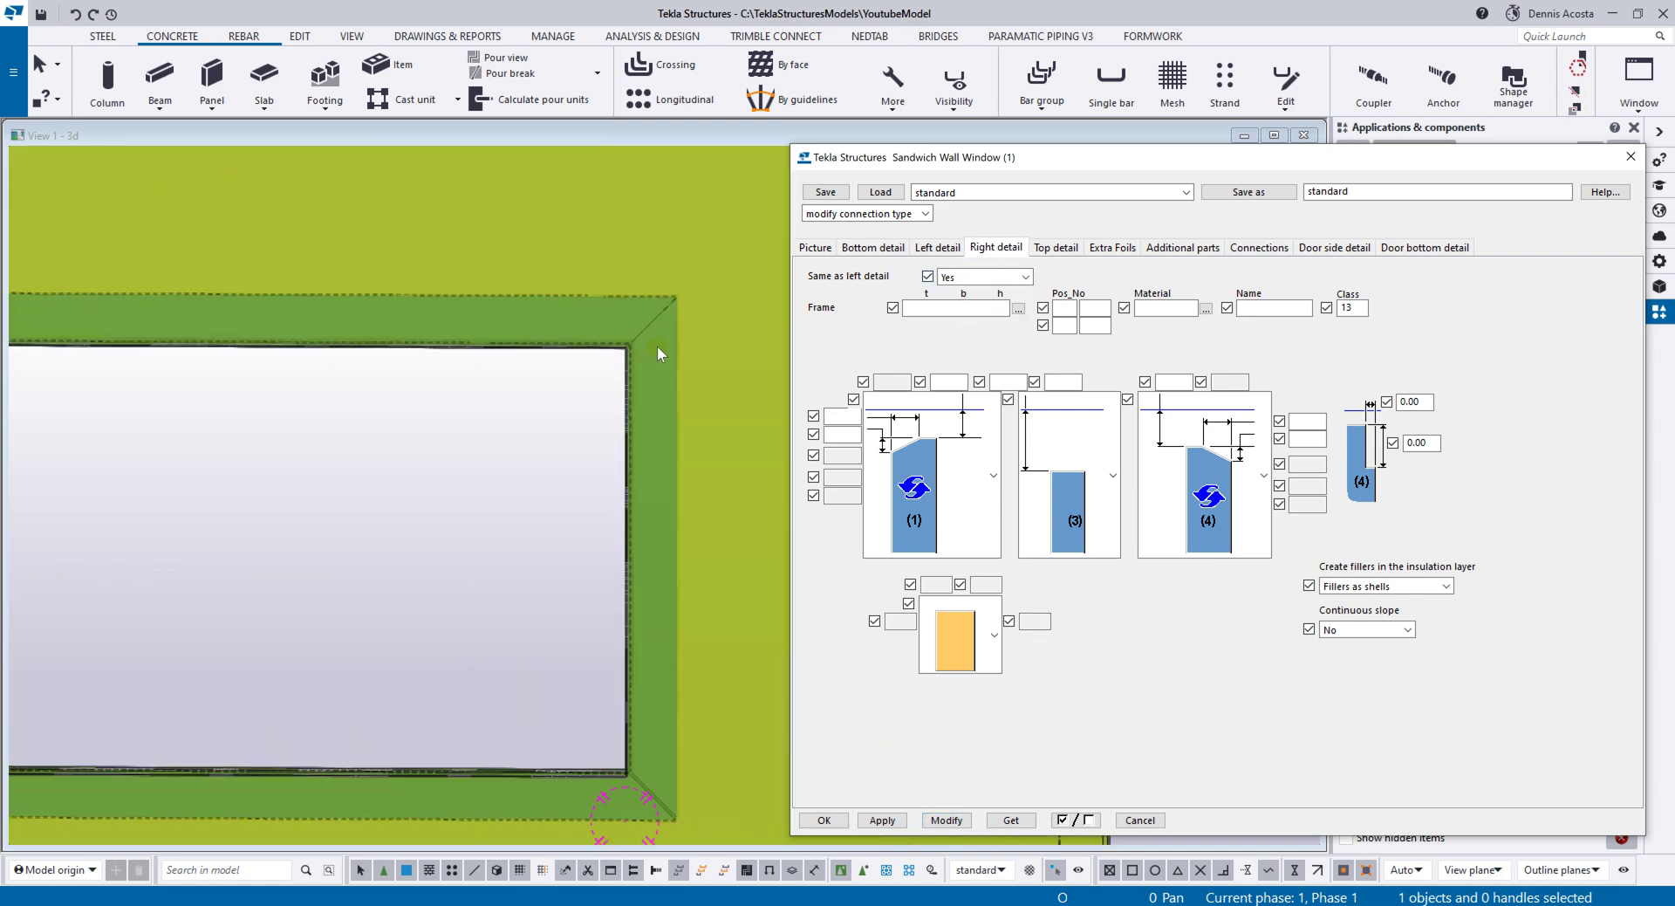
{"action": "scroll", "coordinate": [658, 328], "scroll_direction": "up", "scroll_amount": 3}
{"action": "scroll", "coordinate": [651, 339], "scroll_direction": "down", "scroll_amount": 2}
Step: Examine the opening's lower corner in plan and 3D, and check the left detail settings that shape it
{"action": "middle_click_drag", "start_coordinate": [624, 588], "coordinate": [480, 477], "text": "ctrl"}
{"action": "key", "text": "ctrl+p"}
{"action": "scroll", "coordinate": [434, 378], "scroll_direction": "up", "scroll_amount": 4}
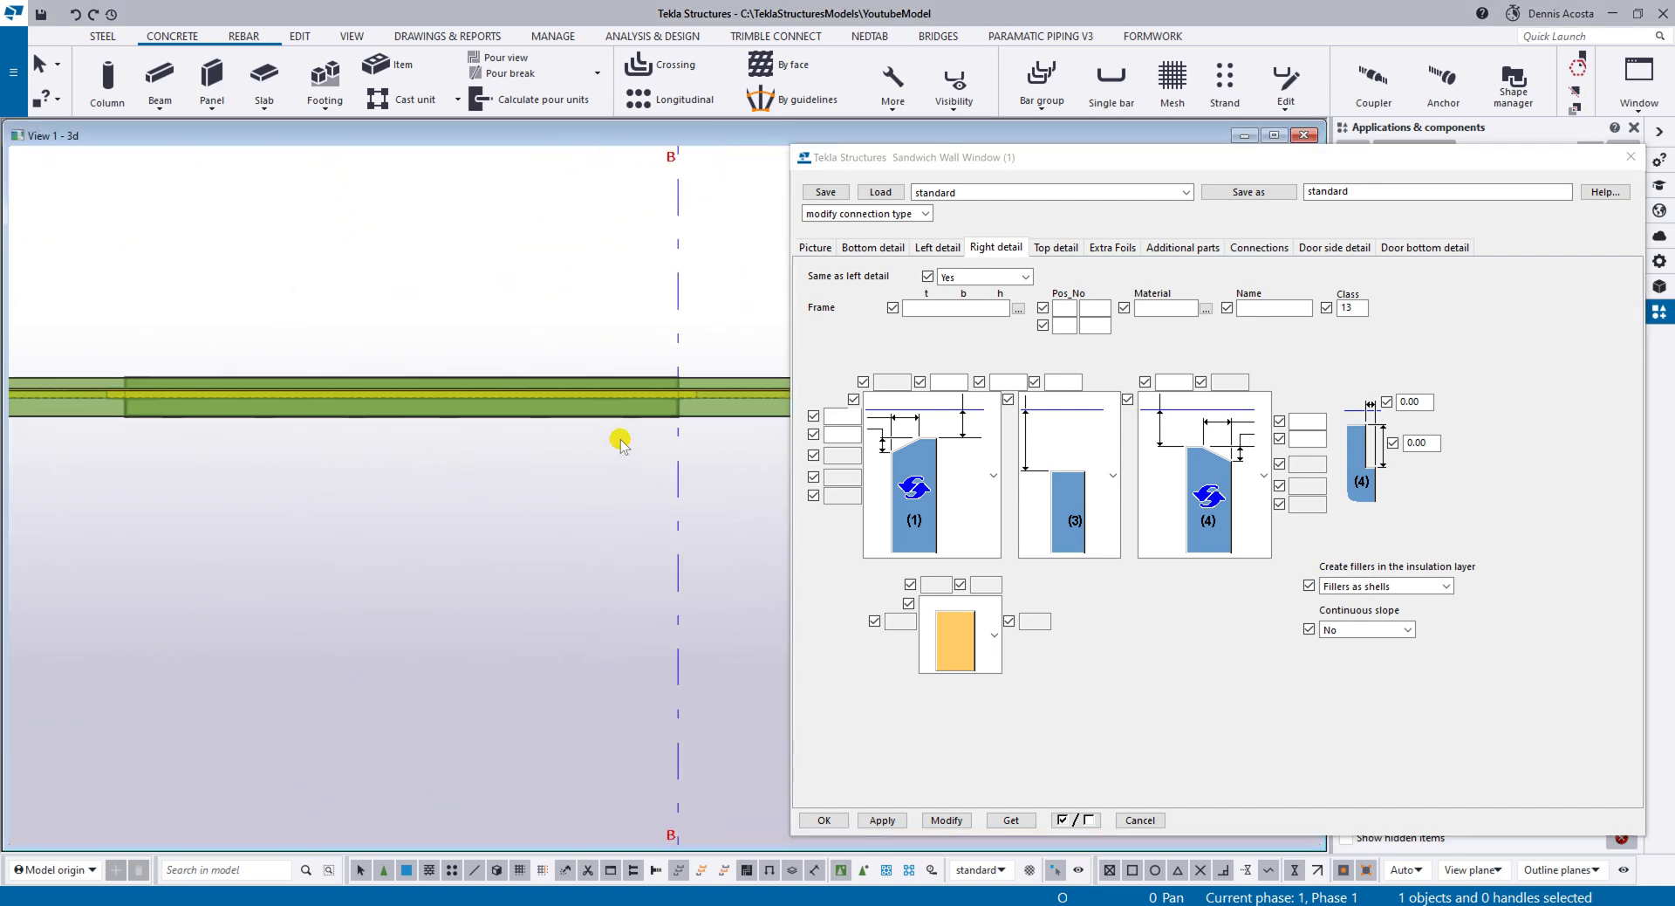
{"action": "middle_click_drag", "start_coordinate": [593, 365], "coordinate": [649, 552], "text": "ctrl"}
{"action": "scroll", "coordinate": [650, 557], "scroll_direction": "up", "scroll_amount": 5}
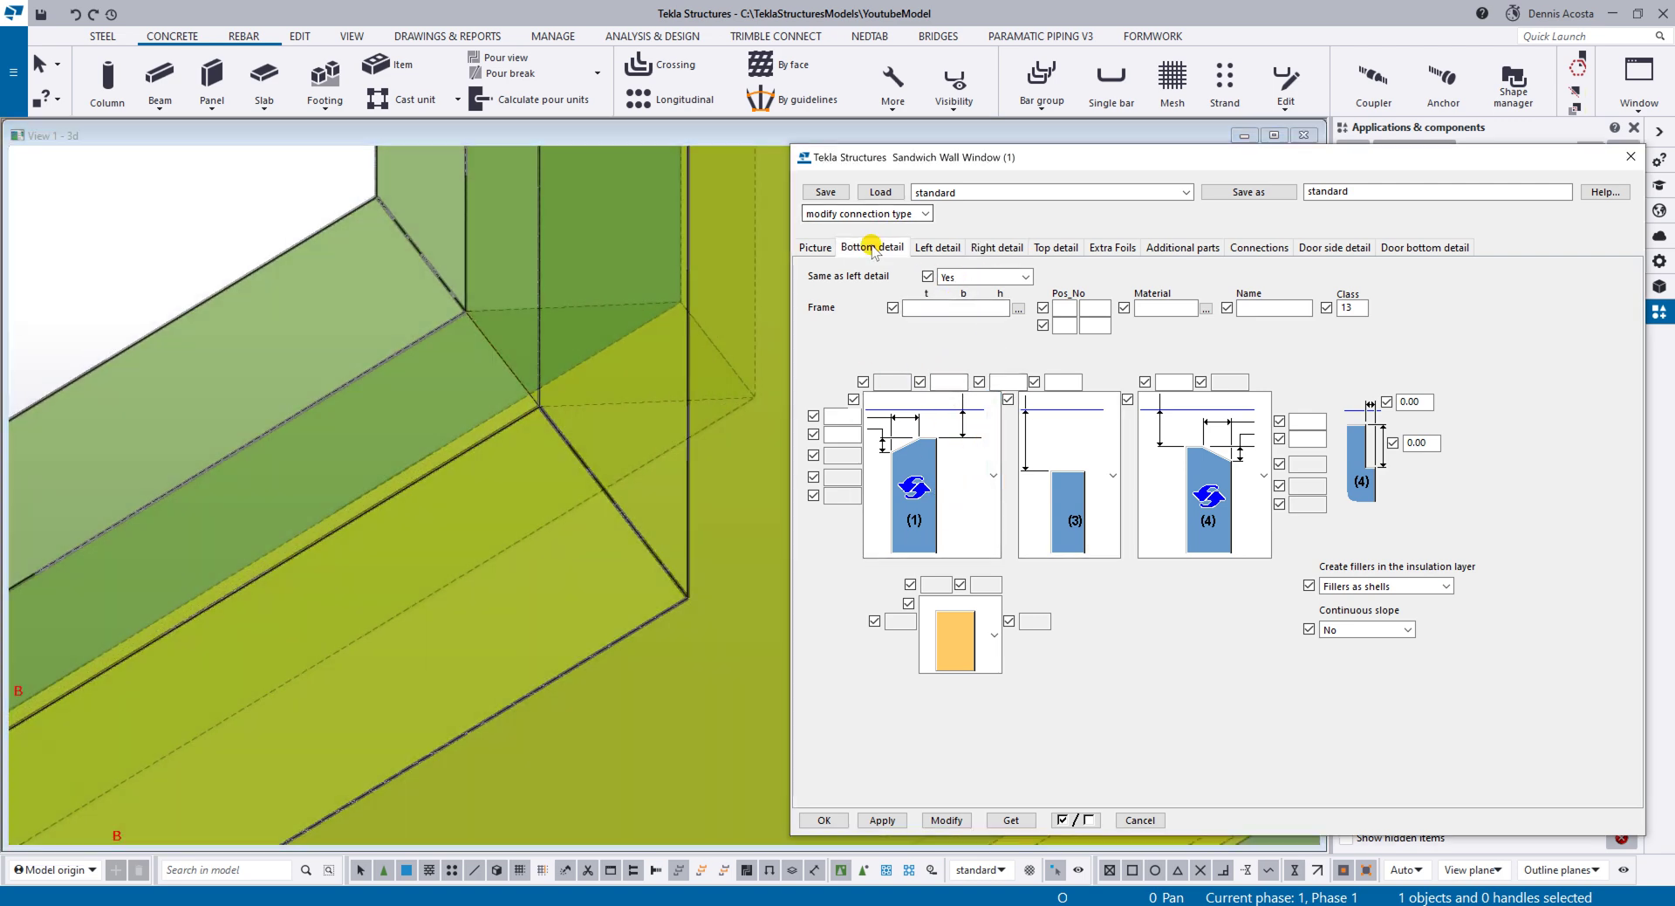
{"action": "left_click", "coordinate": [937, 247]}
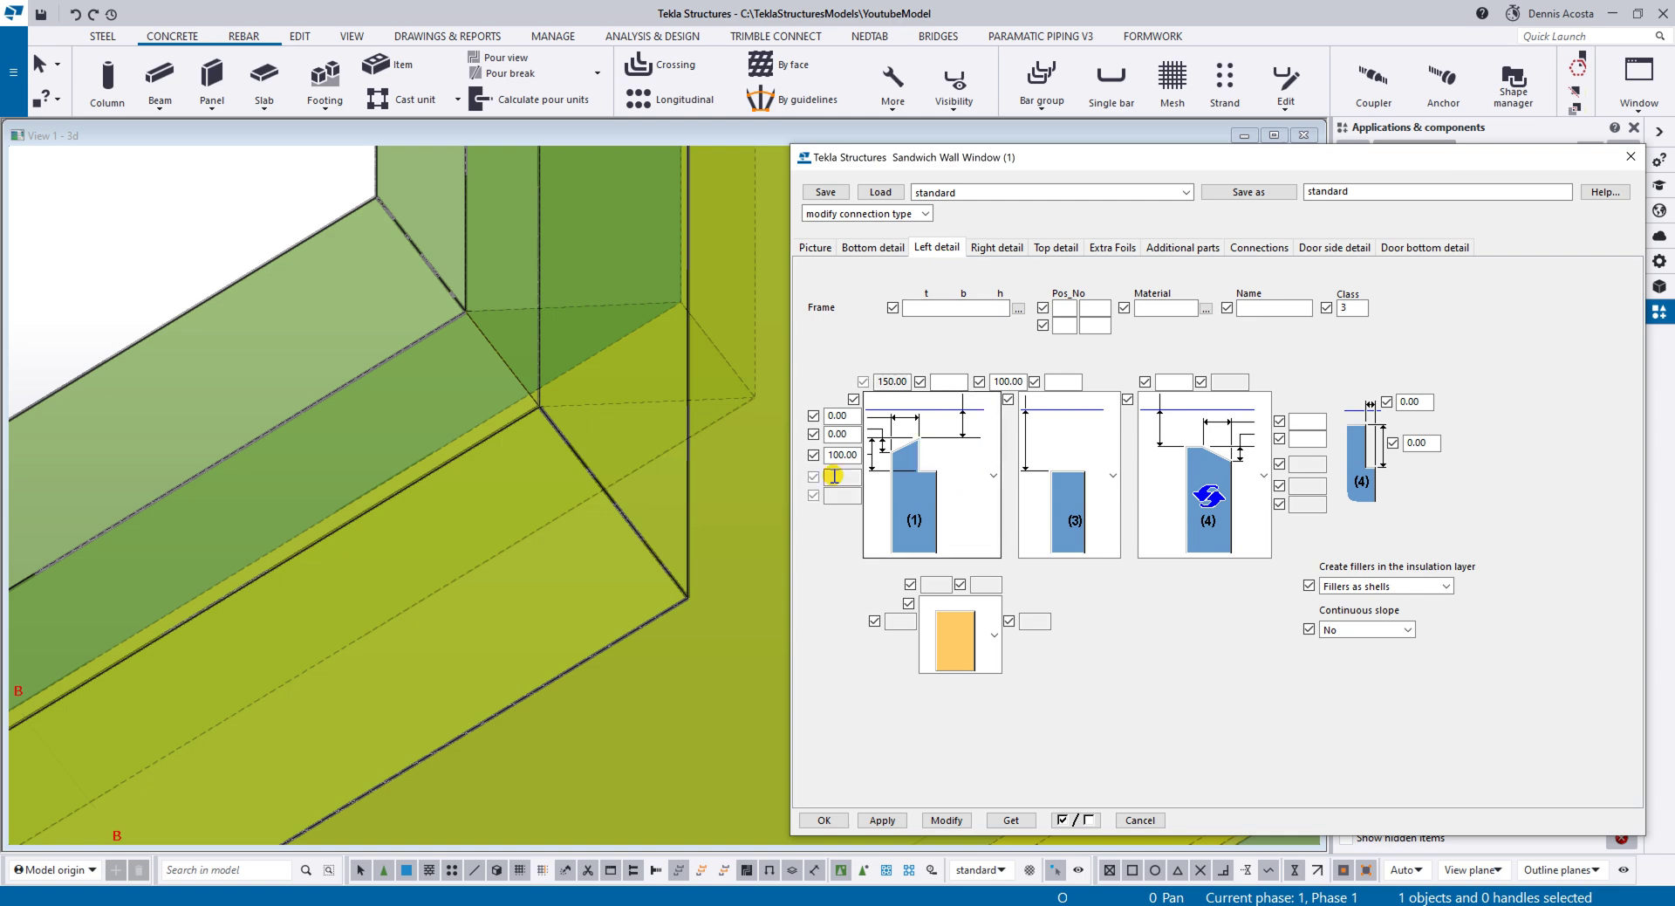
Step: Close the Sandwich Wall Window settings and bring the whole wall and surrounding grid into view
{"action": "scroll", "coordinate": [531, 471], "scroll_direction": "down", "scroll_amount": 5}
{"action": "middle_click_drag", "start_coordinate": [531, 465], "coordinate": [509, 399]}
{"action": "scroll", "coordinate": [509, 399], "scroll_direction": "down", "scroll_amount": 2}
{"action": "left_click", "coordinate": [1619, 161]}
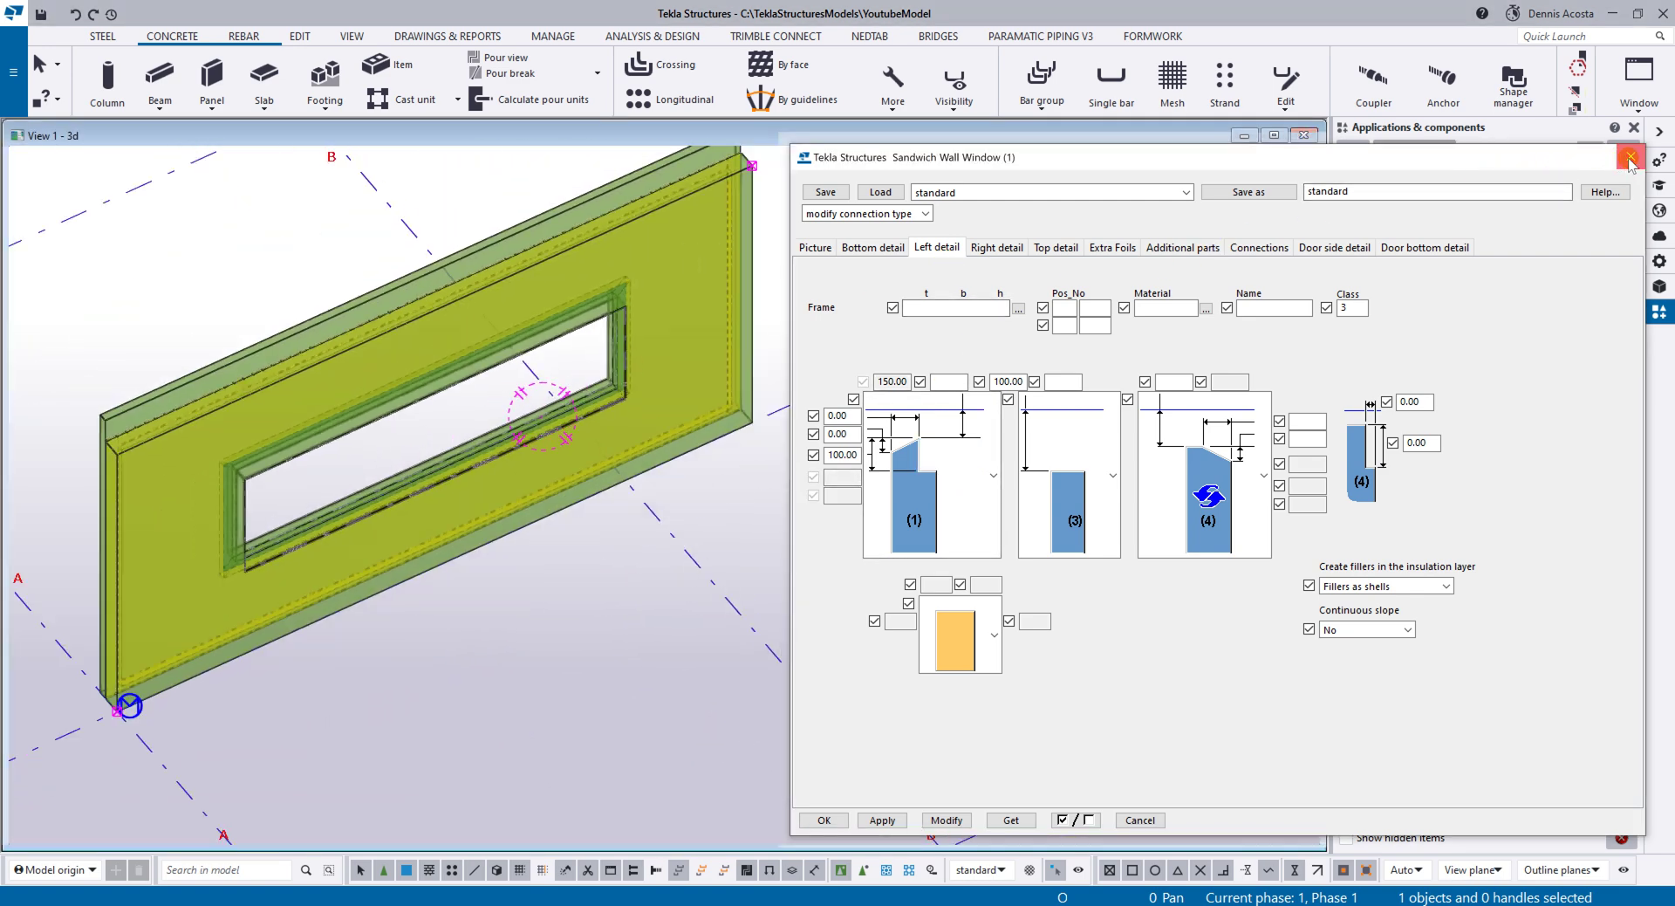
{"action": "scroll", "coordinate": [876, 419], "scroll_direction": "down", "scroll_amount": 5}
{"action": "middle_click_drag", "start_coordinate": [875, 517], "coordinate": [726, 463]}
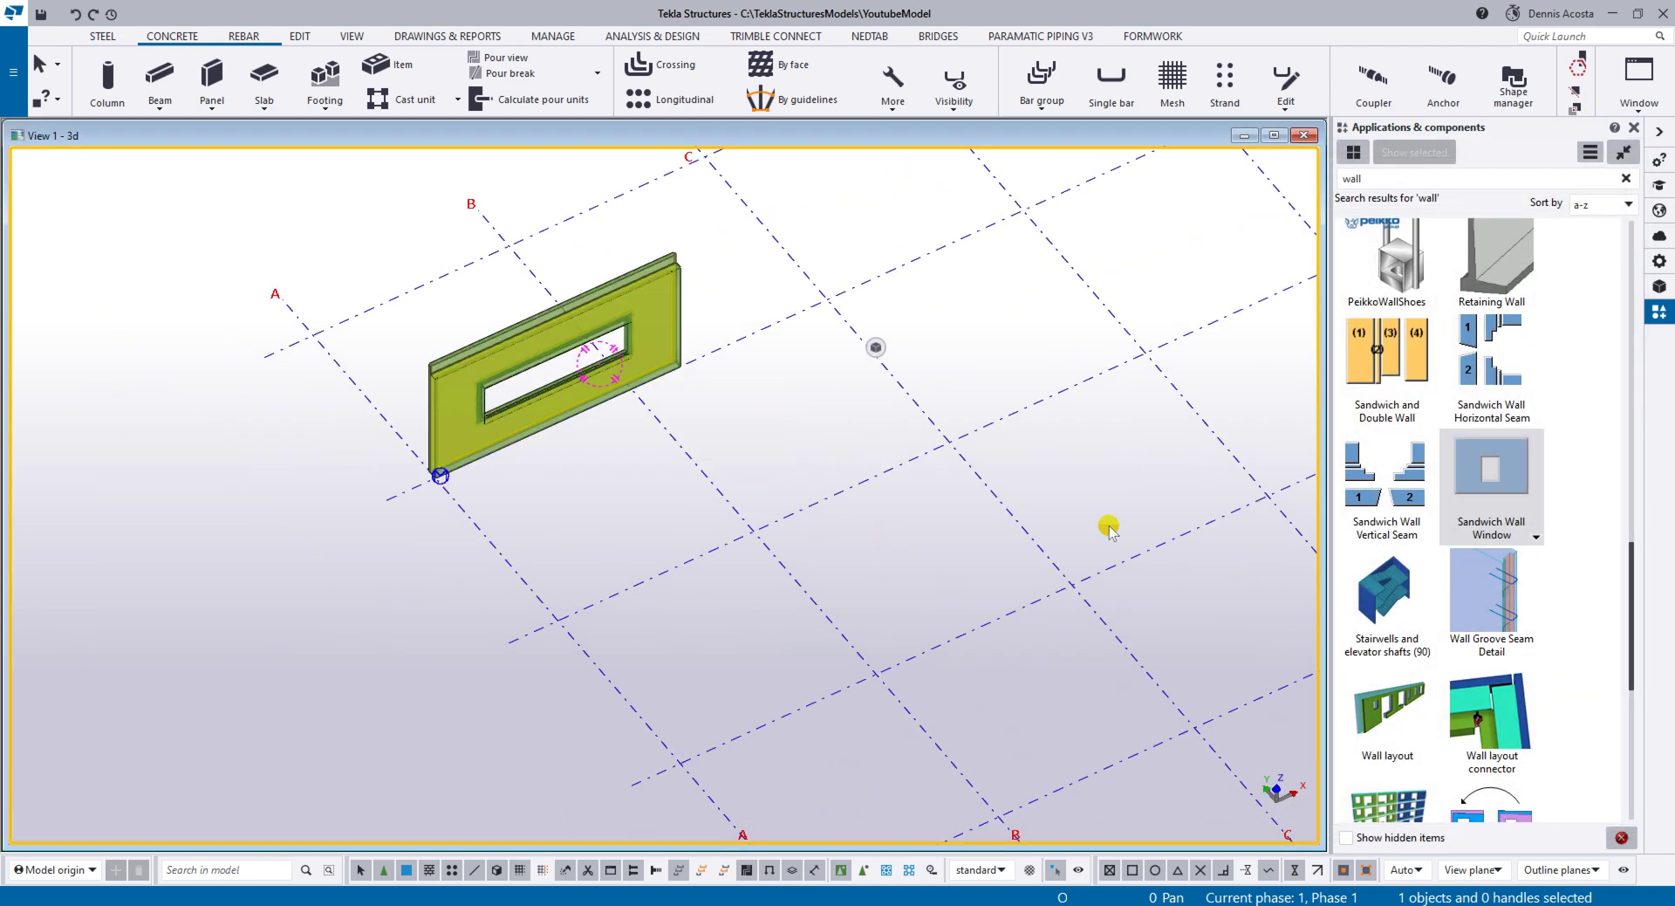
Step: Start a Wall layout with its PANEL layer set to type Component, layer component SandwichAndDoubleWall and attribute settings ytsample
{"action": "left_click", "coordinate": [1389, 712]}
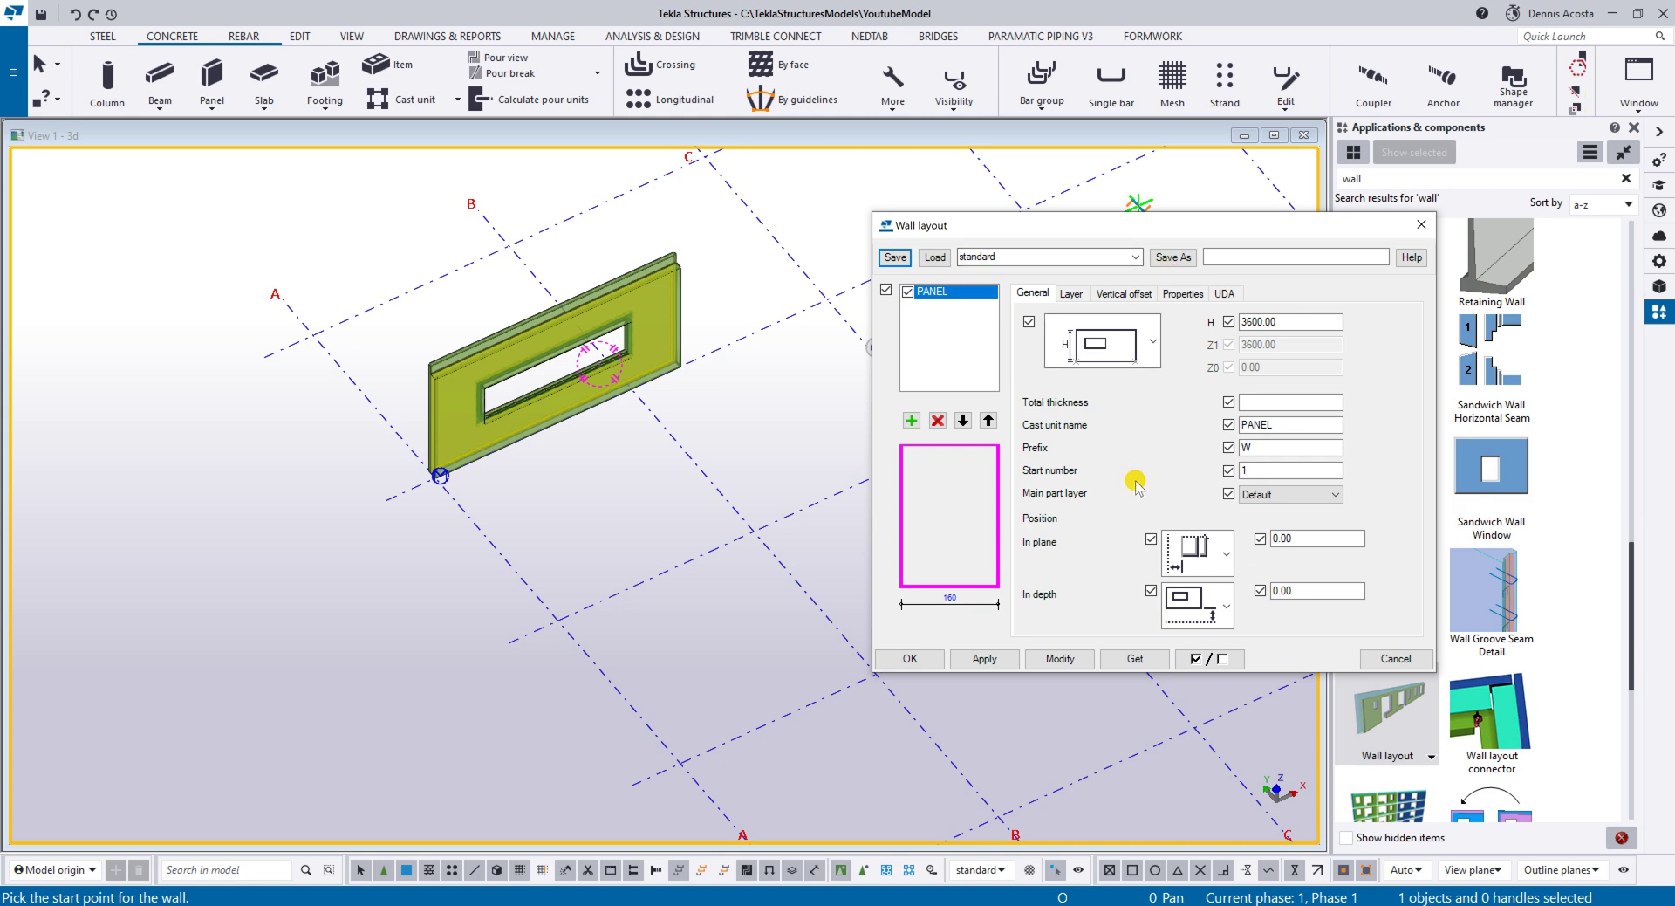
{"action": "left_click", "coordinate": [1074, 293]}
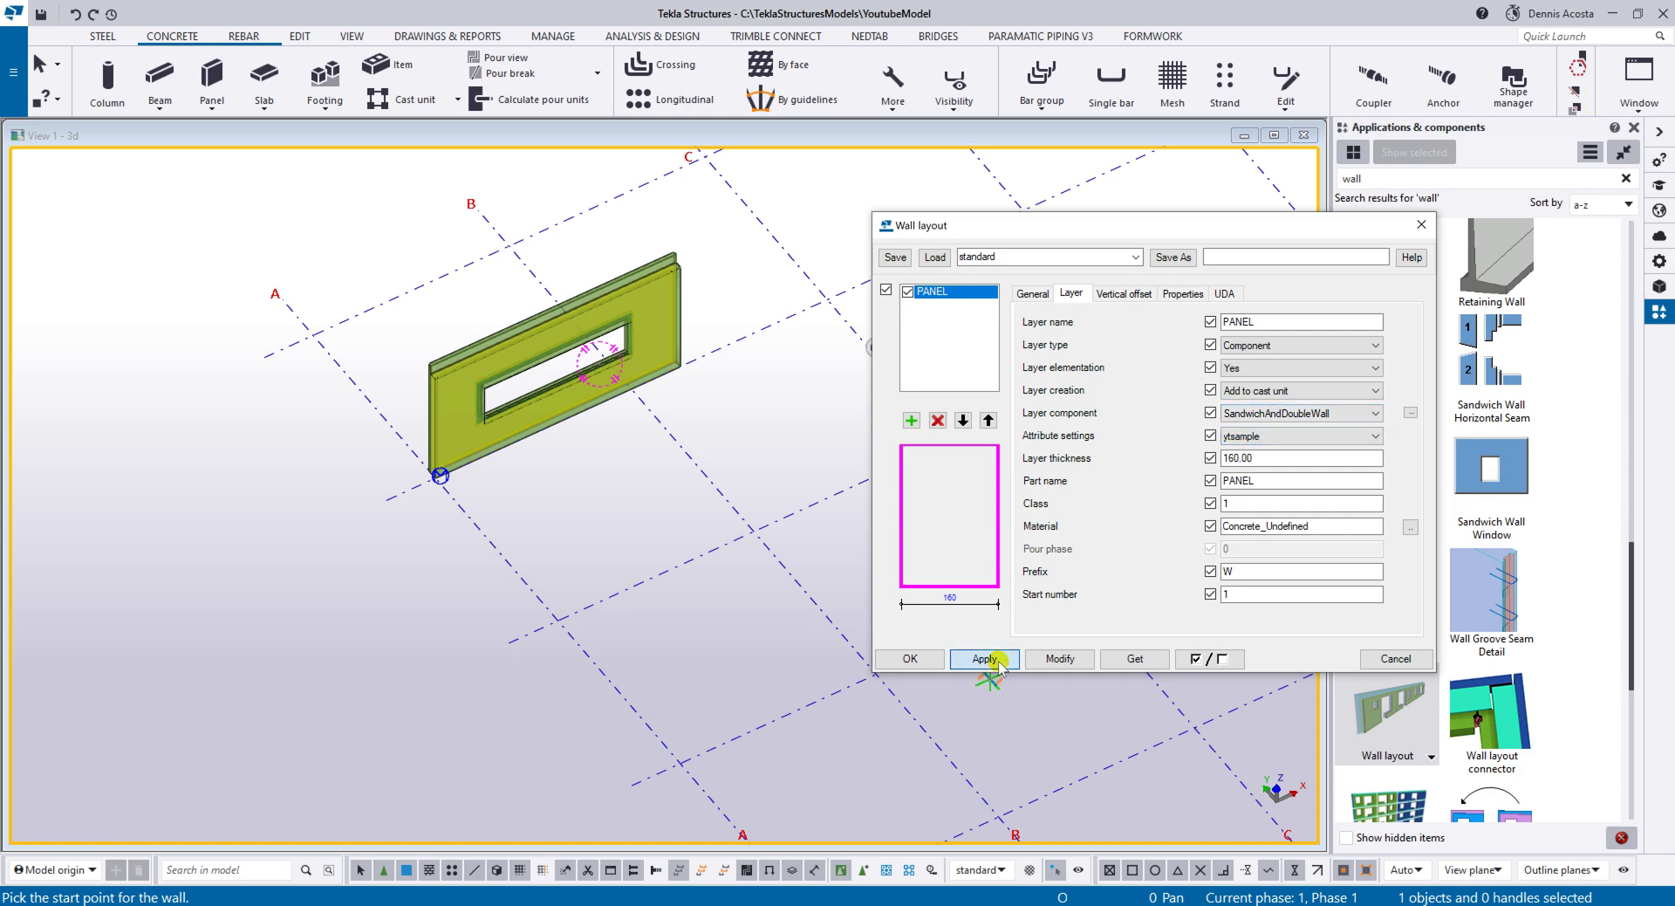
{"action": "left_click", "coordinate": [933, 661]}
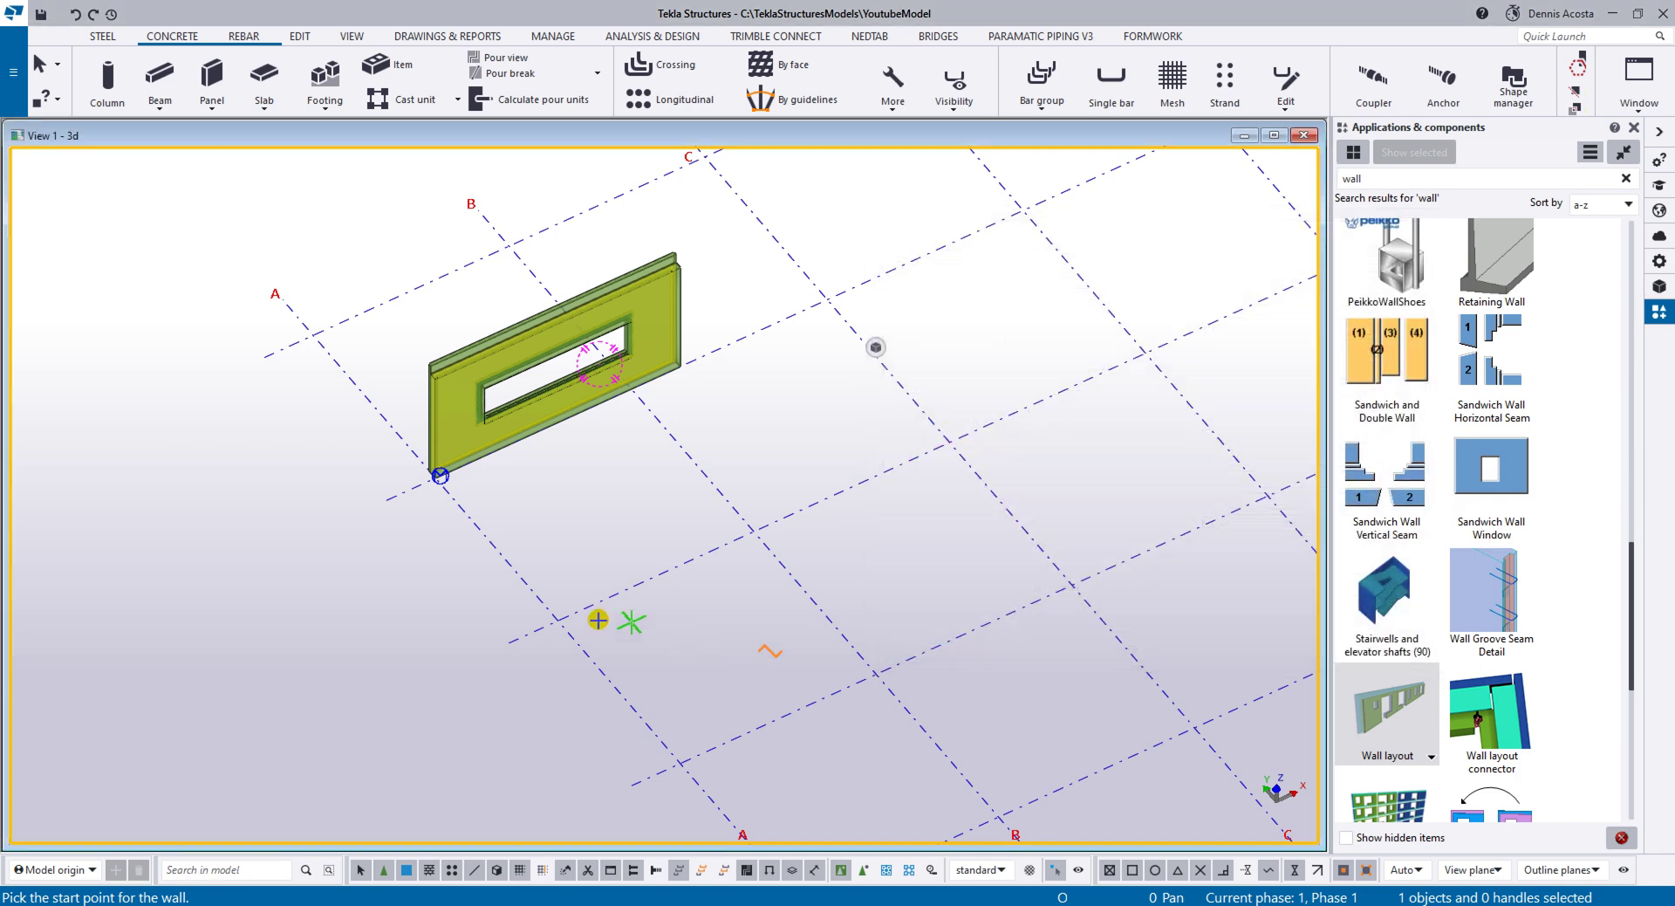
Step: Create a three-sided wall layout along the grid, starting on gridline A with a 12000 mm side, turning 8000 mm, and returning to gridline B
{"action": "left_click", "coordinate": [554, 620]}
{"action": "left_click", "coordinate": [1143, 353]}
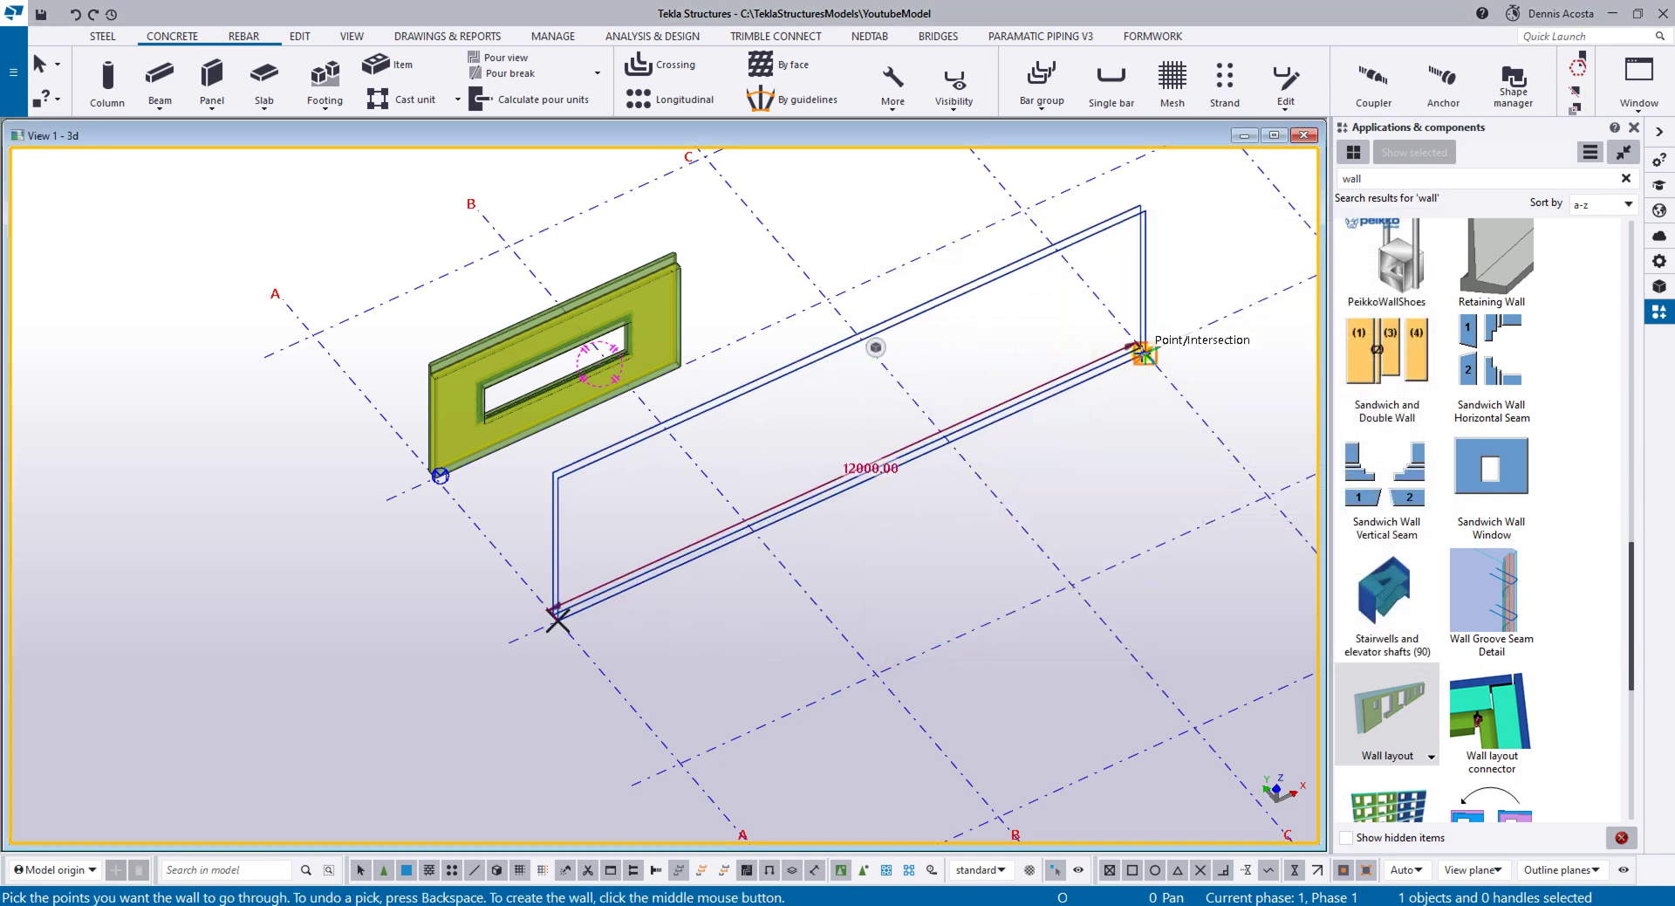
{"action": "middle_click_drag", "start_coordinate": [1101, 280], "coordinate": [1221, 593]}
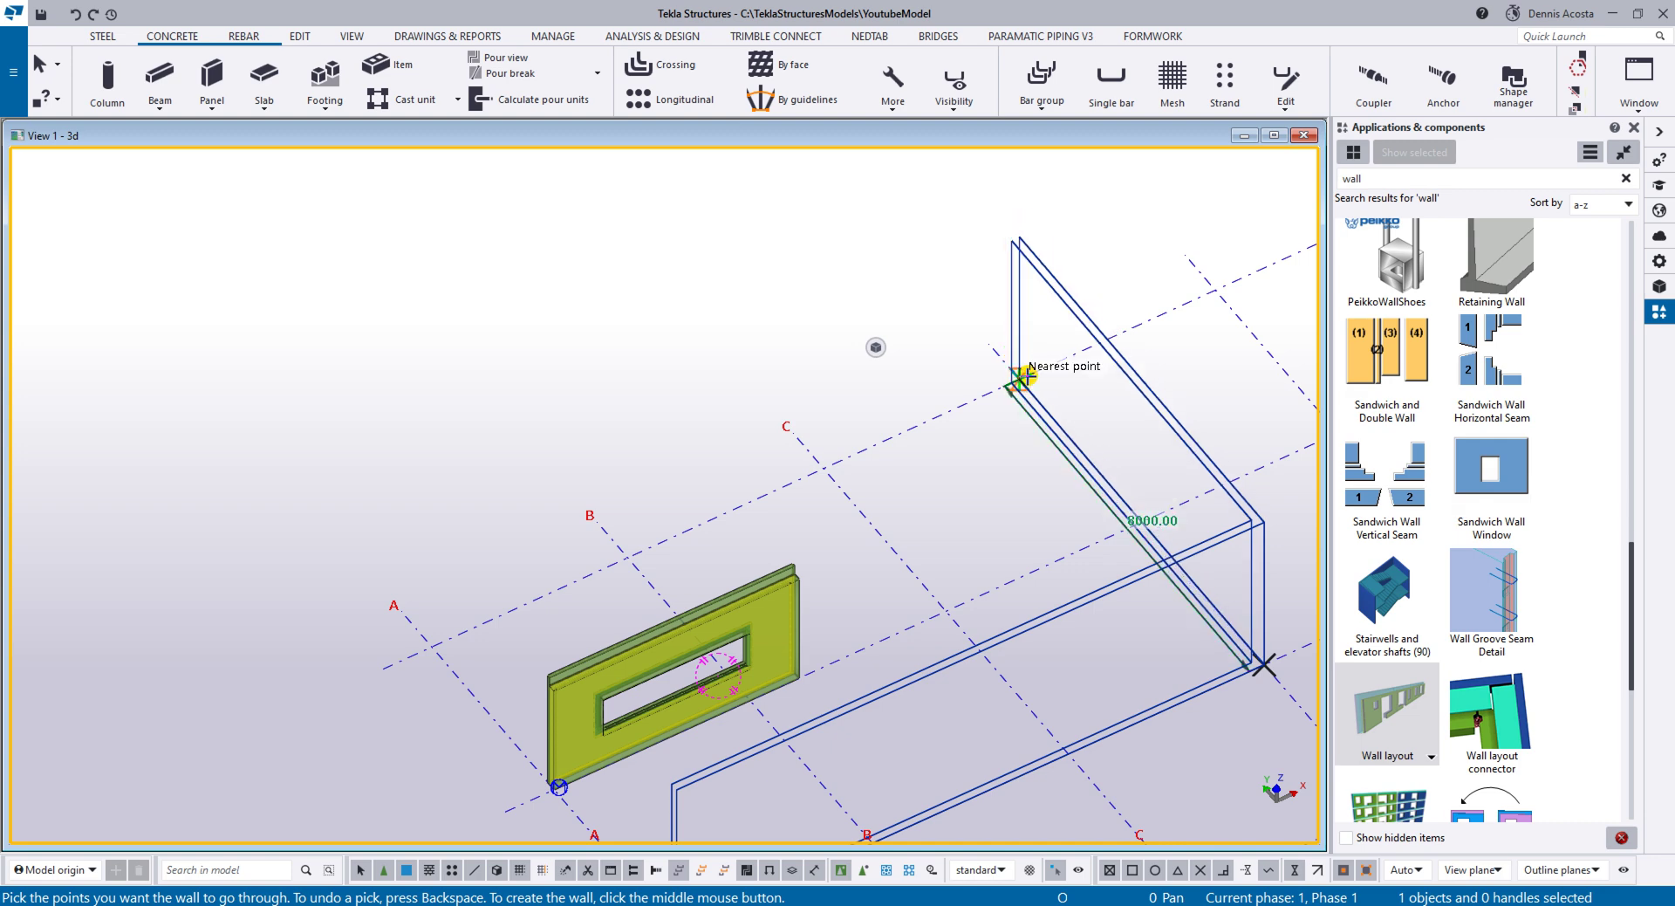
{"action": "left_click", "coordinate": [1019, 379]}
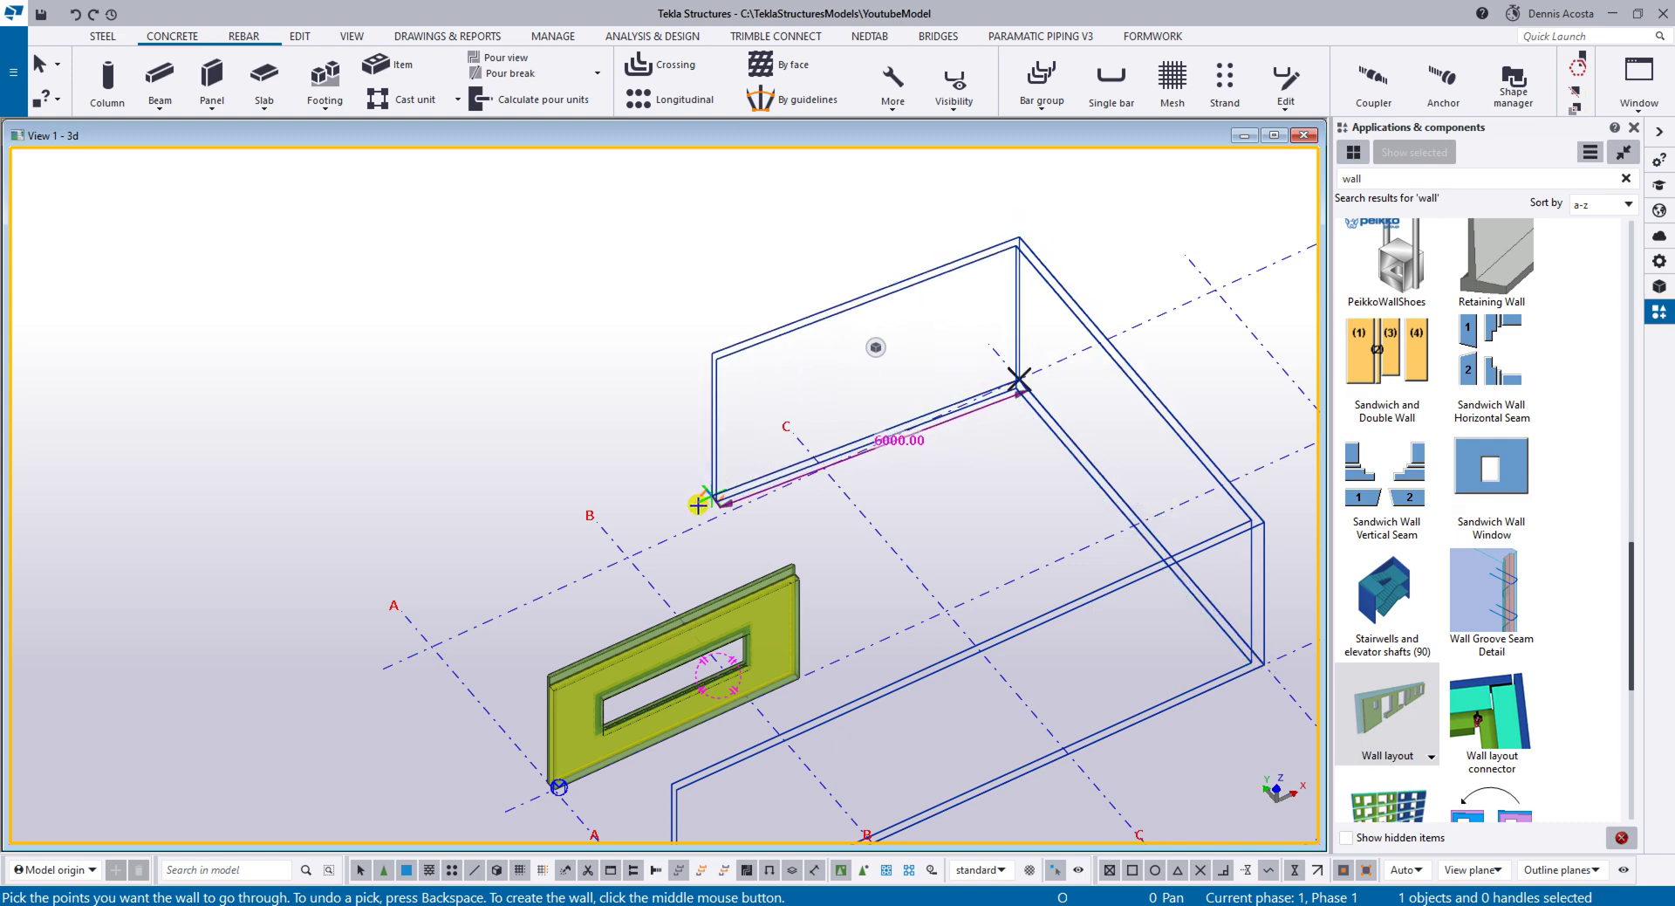
{"action": "left_click", "coordinate": [627, 555]}
{"action": "middle_click", "coordinate": [647, 425]}
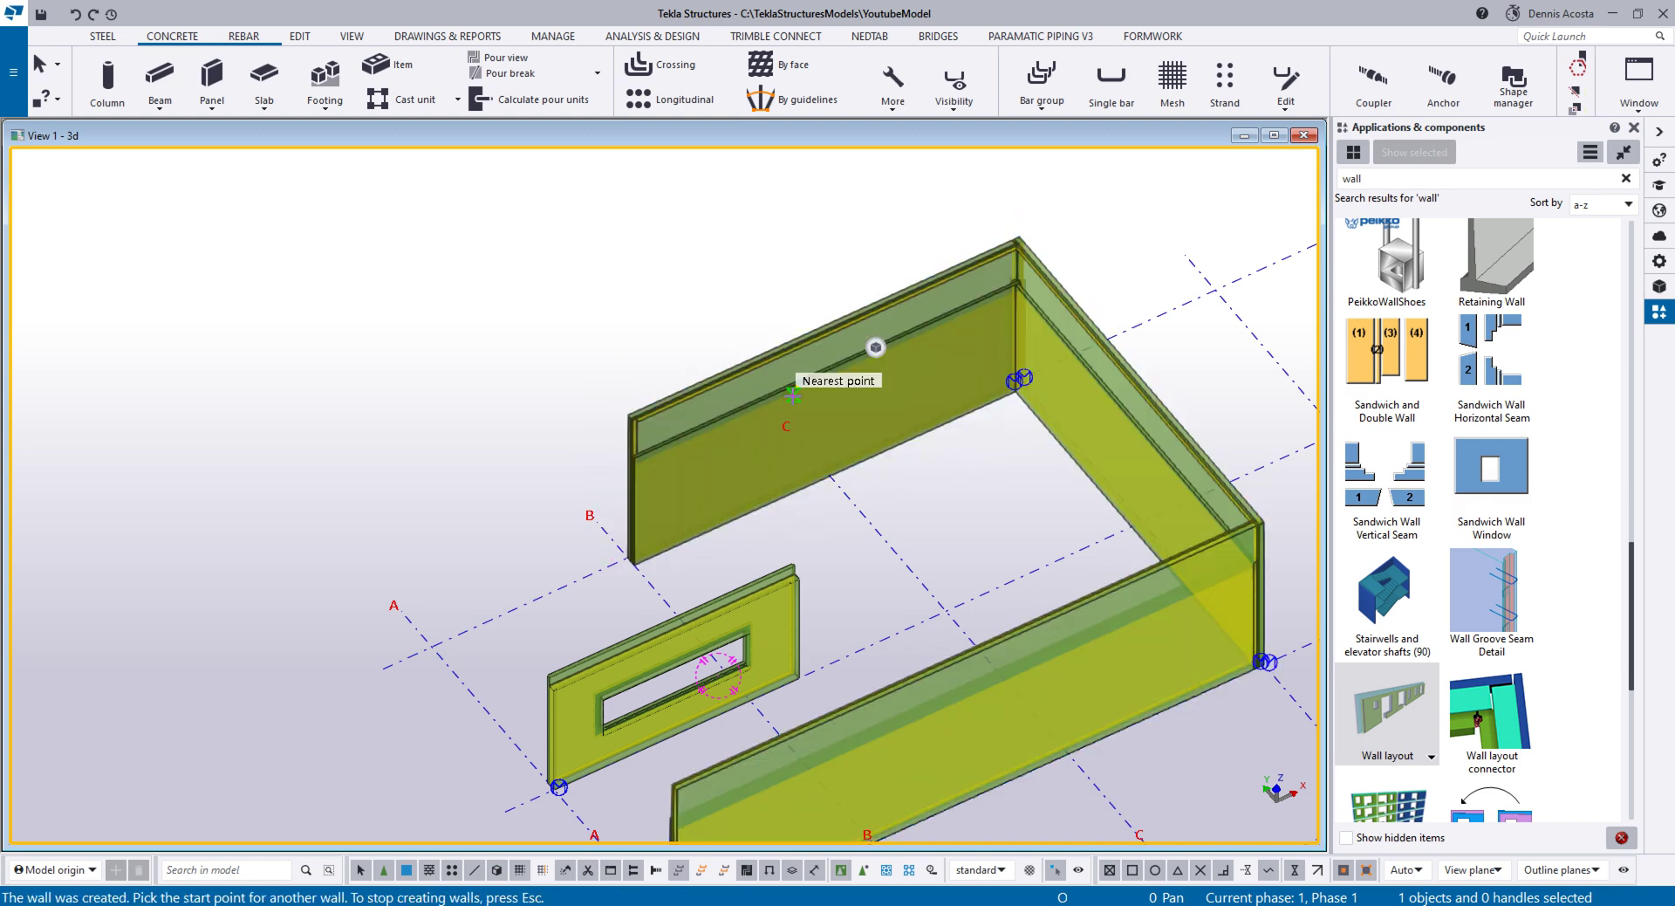
Step: Examine the new sandwich walls from several angles, checking their layers and corners
{"action": "middle_click_drag", "start_coordinate": [1177, 635], "coordinate": [1086, 466]}
{"action": "scroll", "coordinate": [1084, 471], "scroll_direction": "up", "scroll_amount": 2}
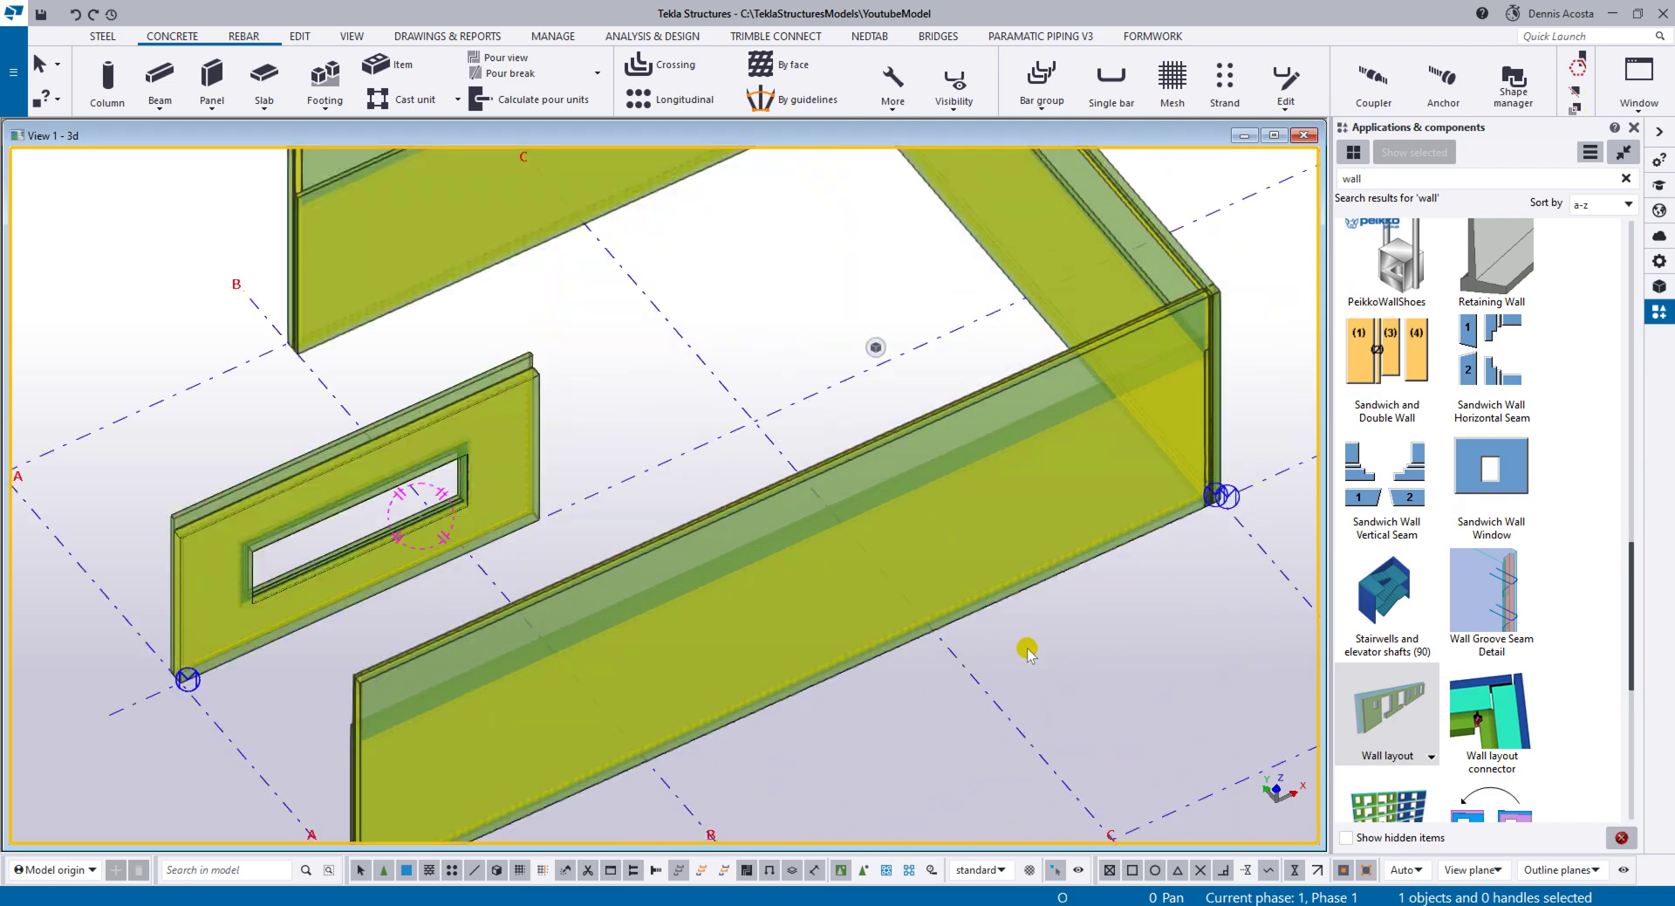
{"action": "scroll", "coordinate": [1003, 670], "scroll_direction": "down", "scroll_amount": 1}
{"action": "middle_click_drag", "start_coordinate": [843, 644], "coordinate": [940, 568], "text": "ctrl"}
{"action": "scroll", "coordinate": [809, 583], "scroll_direction": "up", "scroll_amount": 4}
{"action": "scroll", "coordinate": [808, 542], "scroll_direction": "down", "scroll_amount": 3}
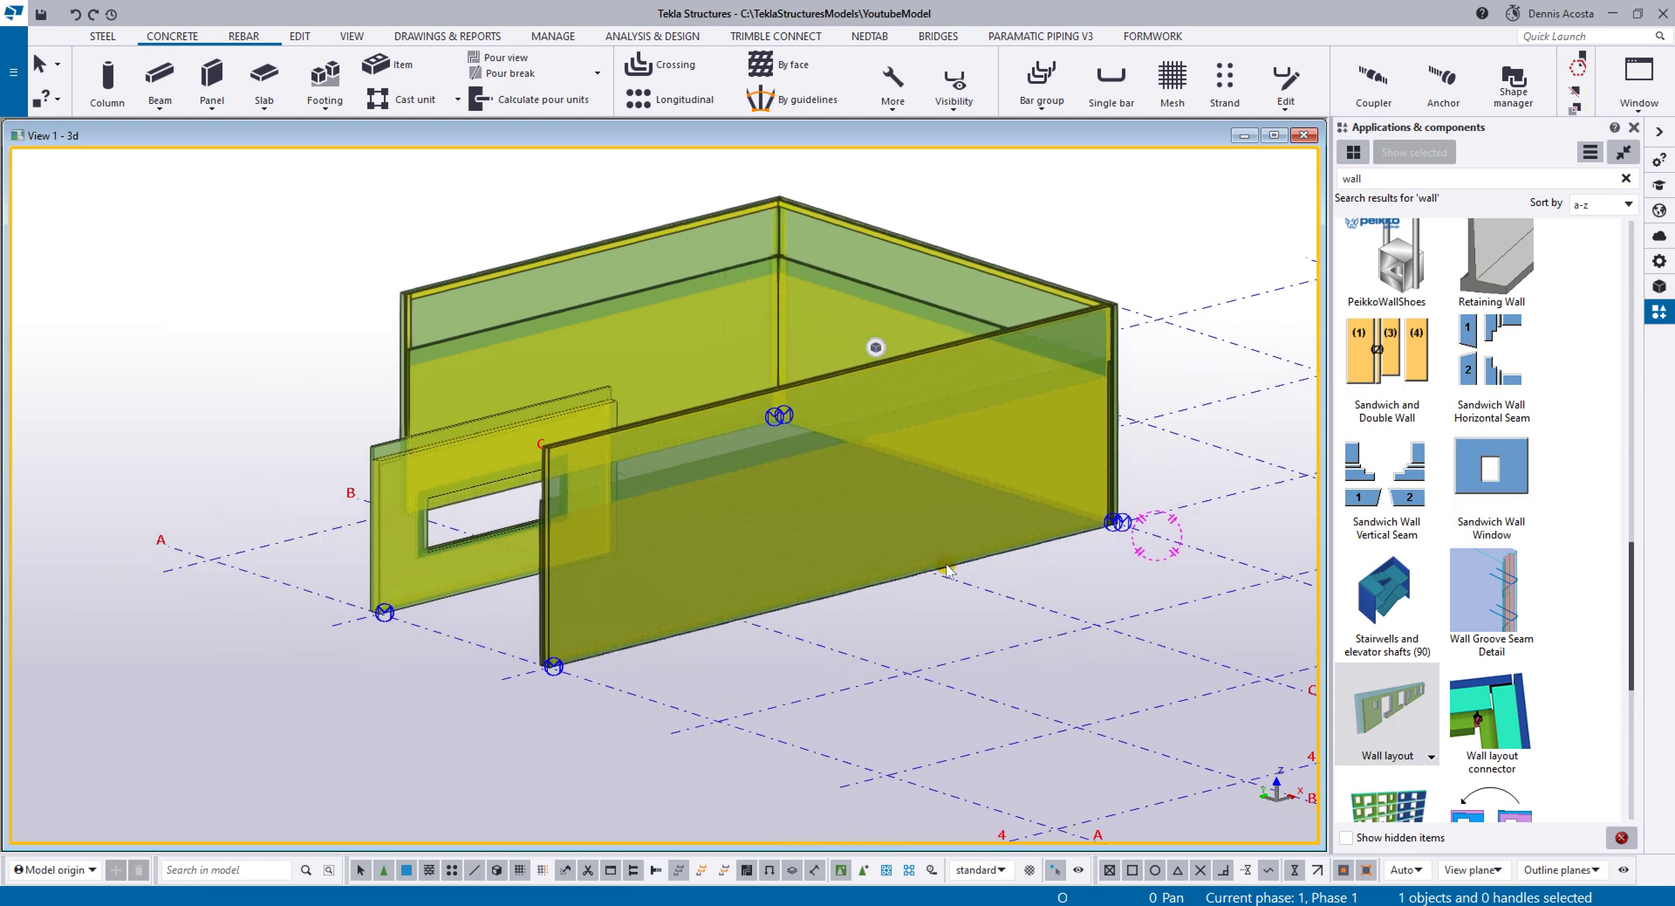
{"action": "scroll", "coordinate": [946, 572], "scroll_direction": "down", "scroll_amount": 4}
{"action": "scroll", "coordinate": [928, 501], "scroll_direction": "up", "scroll_amount": 3}
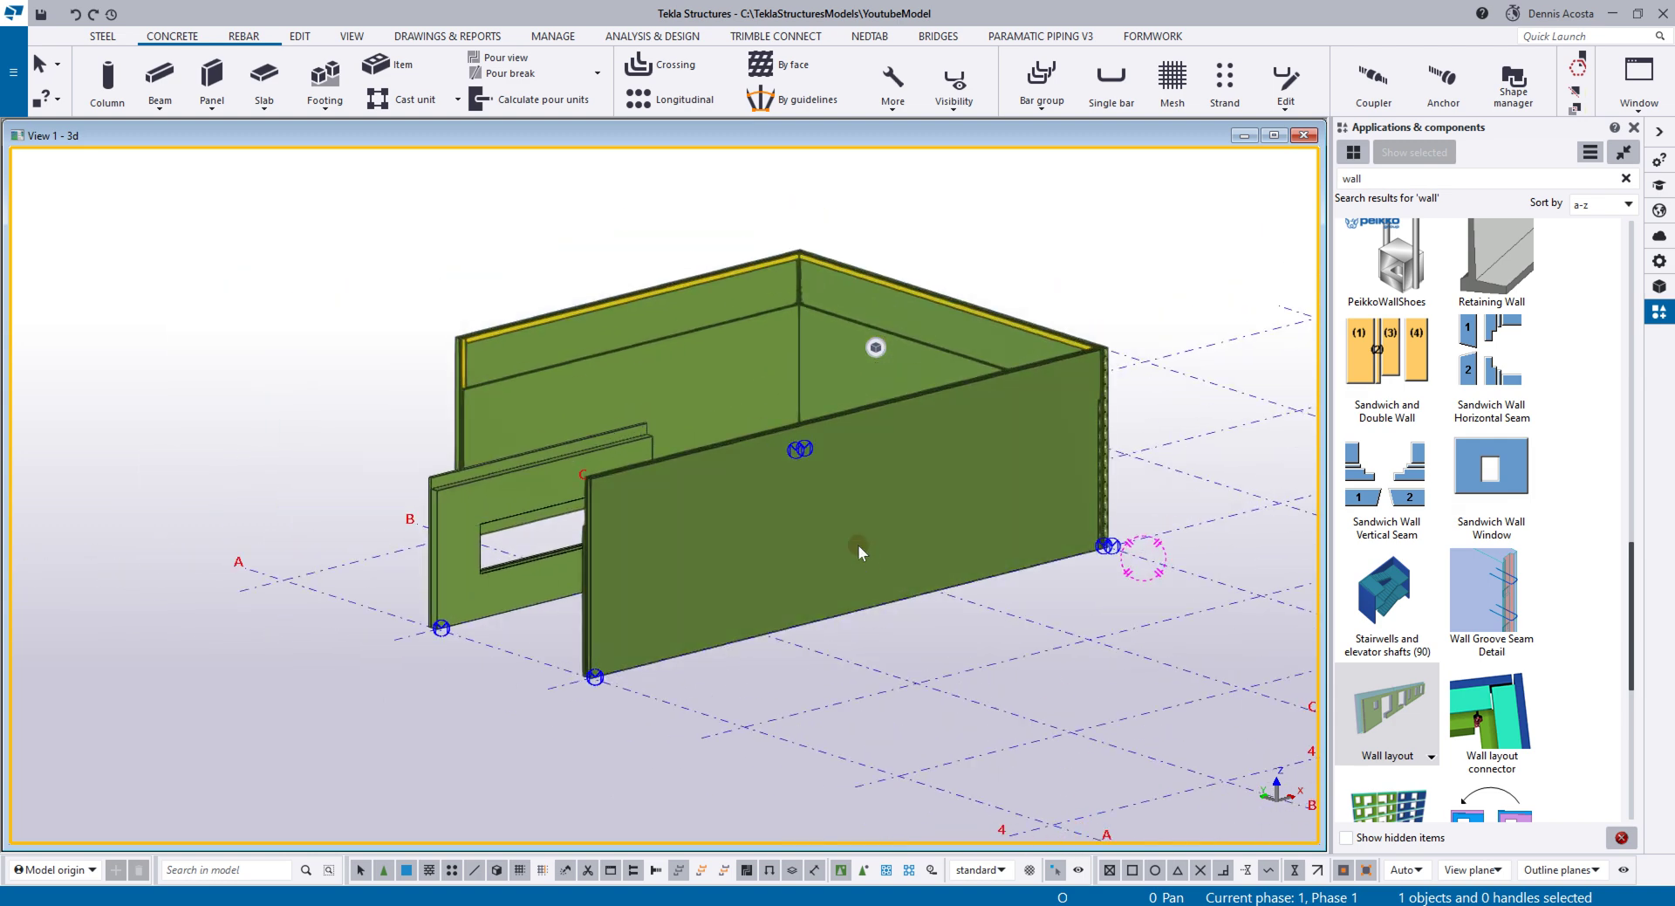
Step: Add a rectangular opening about 2500 mm wide to the 12000 mm wall, about 3975 mm from its start and 900 mm below its top
{"action": "left_click", "coordinate": [883, 349]}
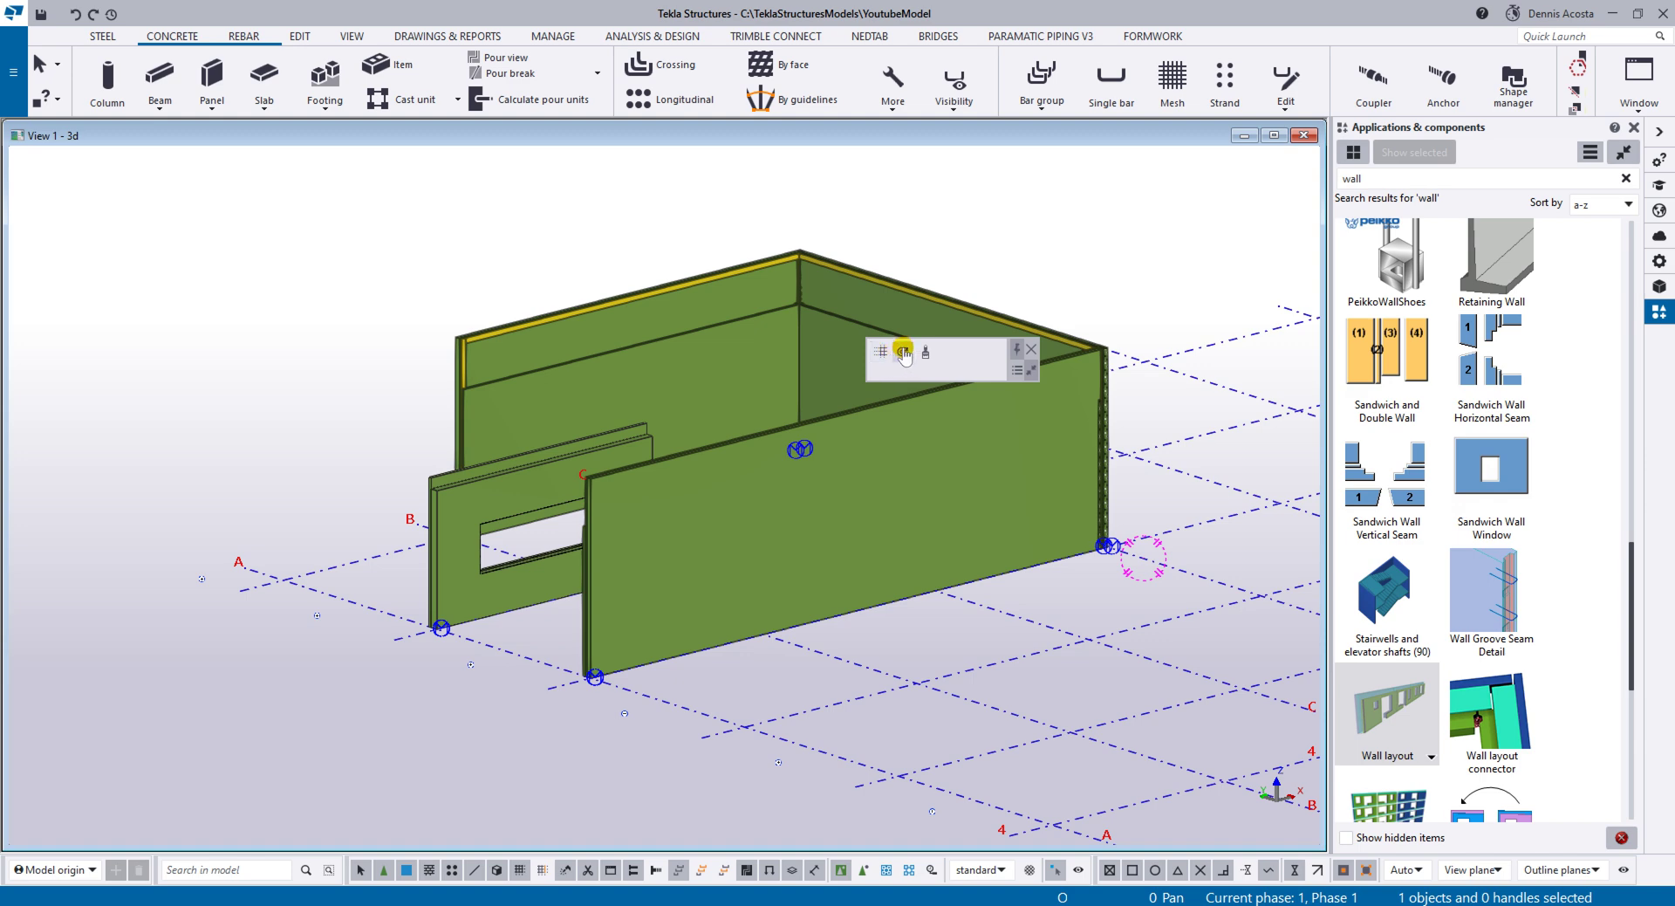
{"action": "left_click", "coordinate": [841, 470]}
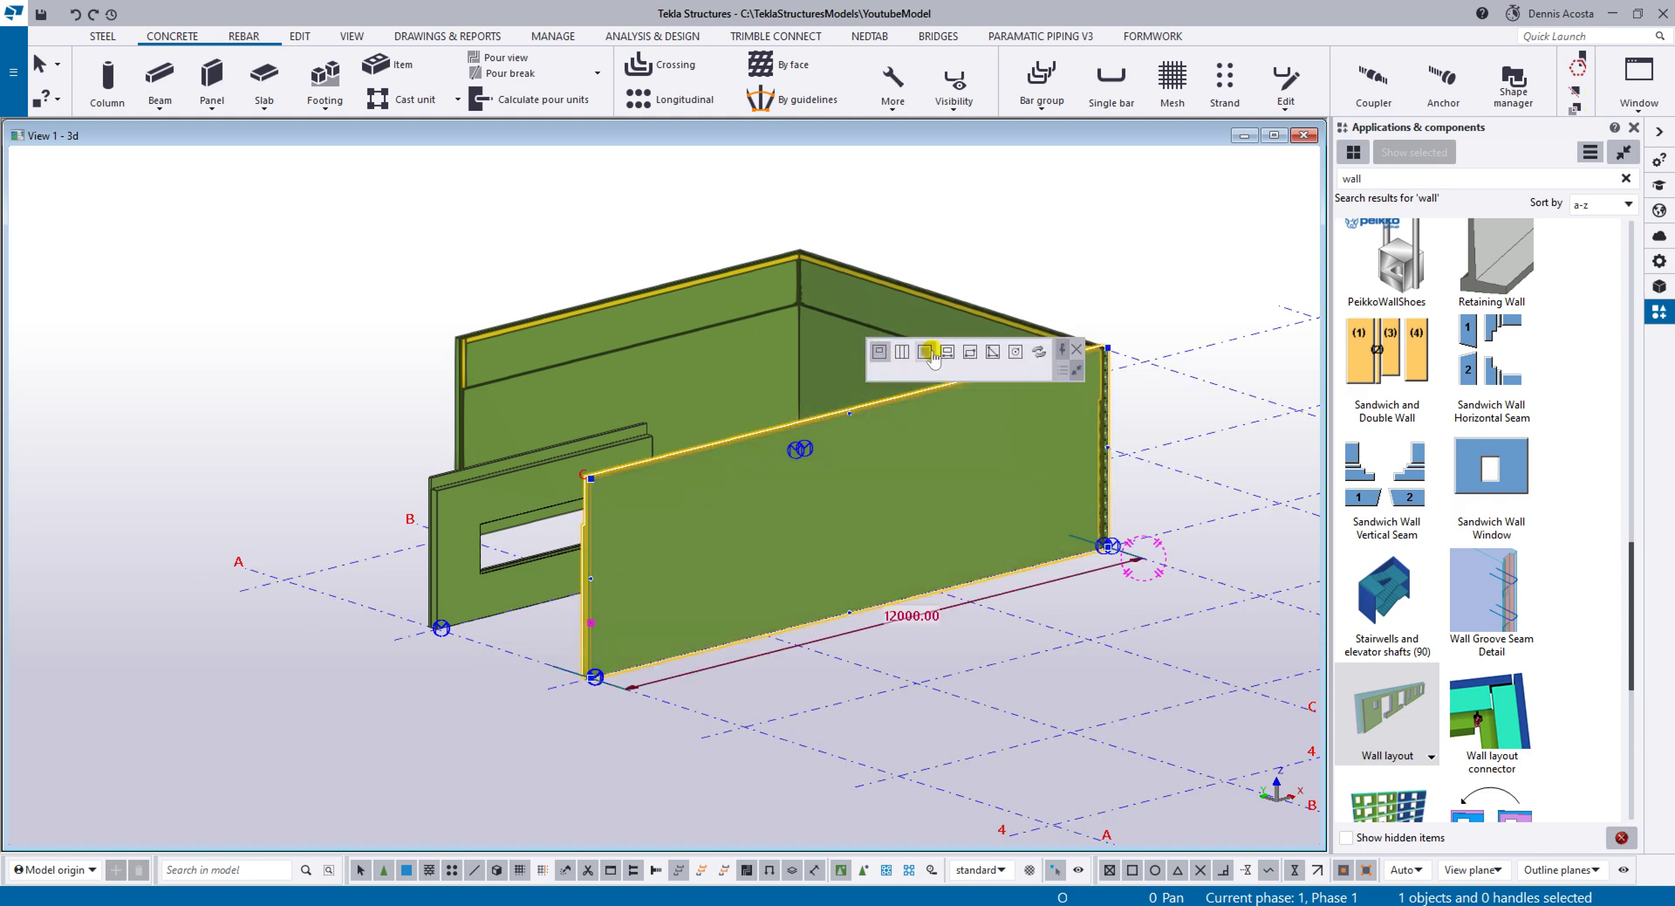
{"action": "left_click", "coordinate": [971, 352]}
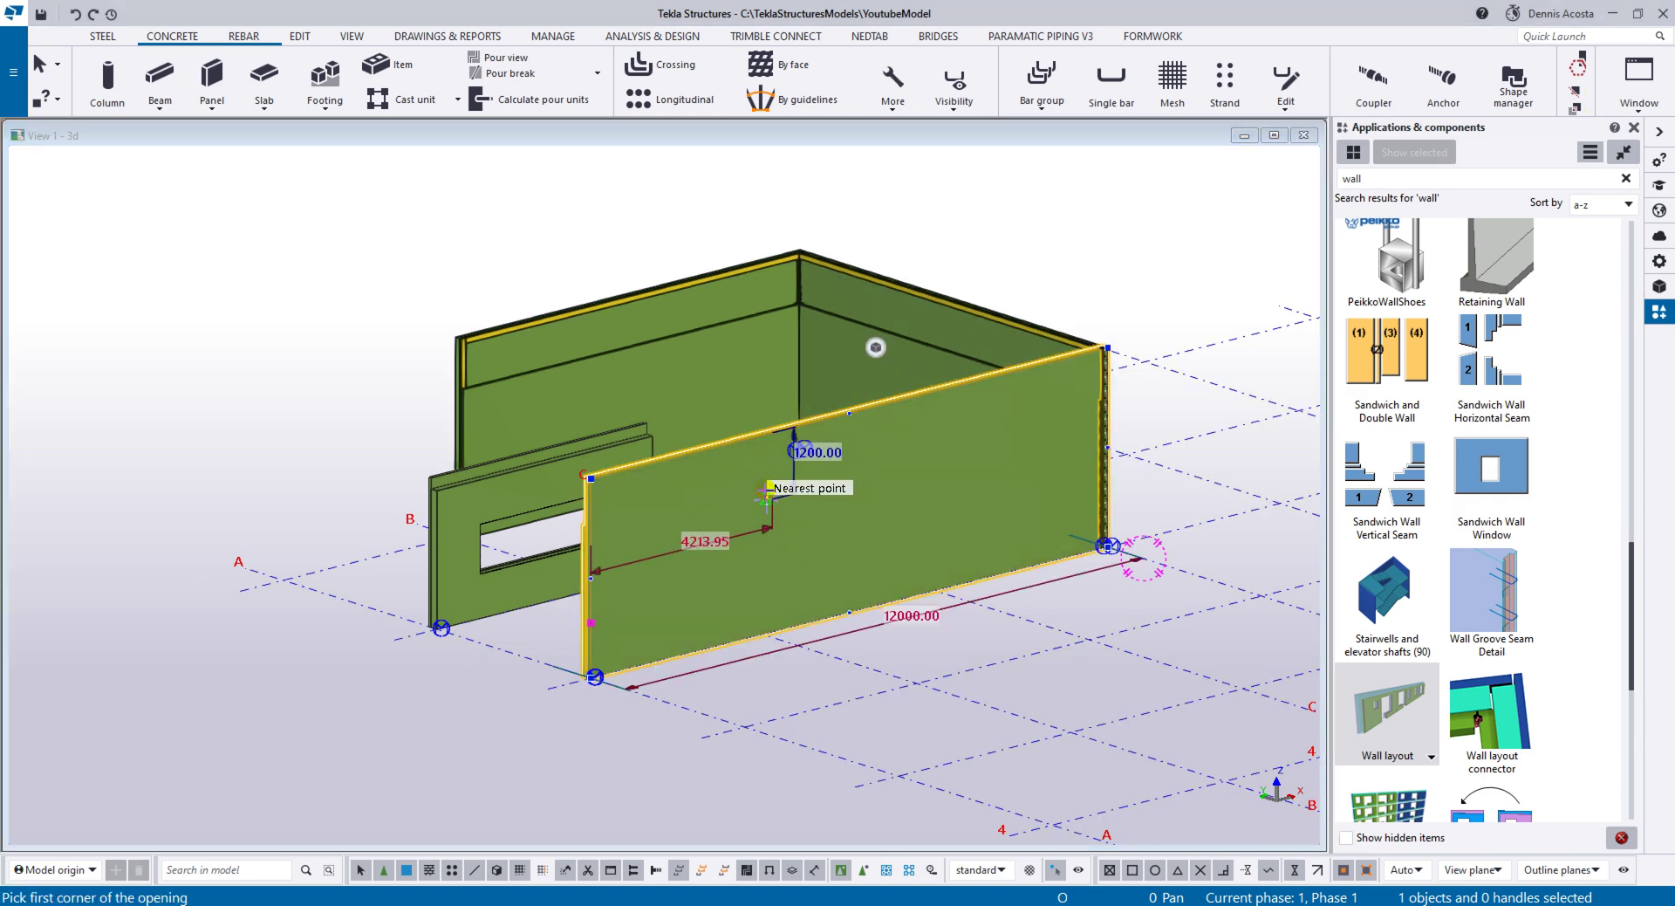
{"action": "left_click", "coordinate": [760, 480]}
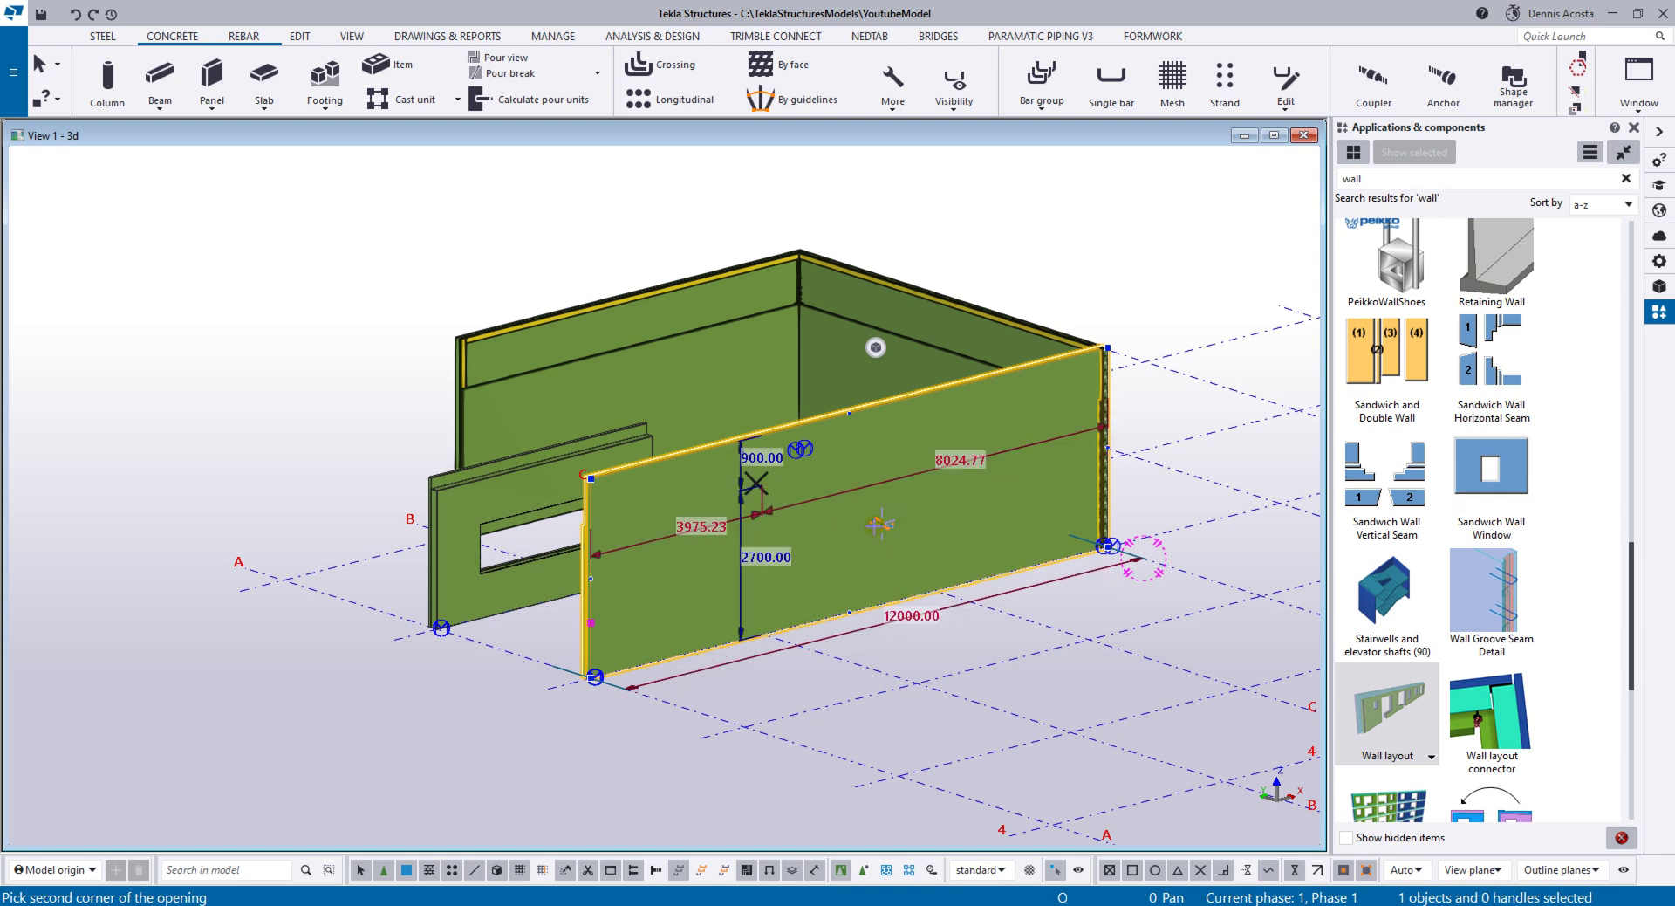
{"action": "left_click", "coordinate": [875, 541]}
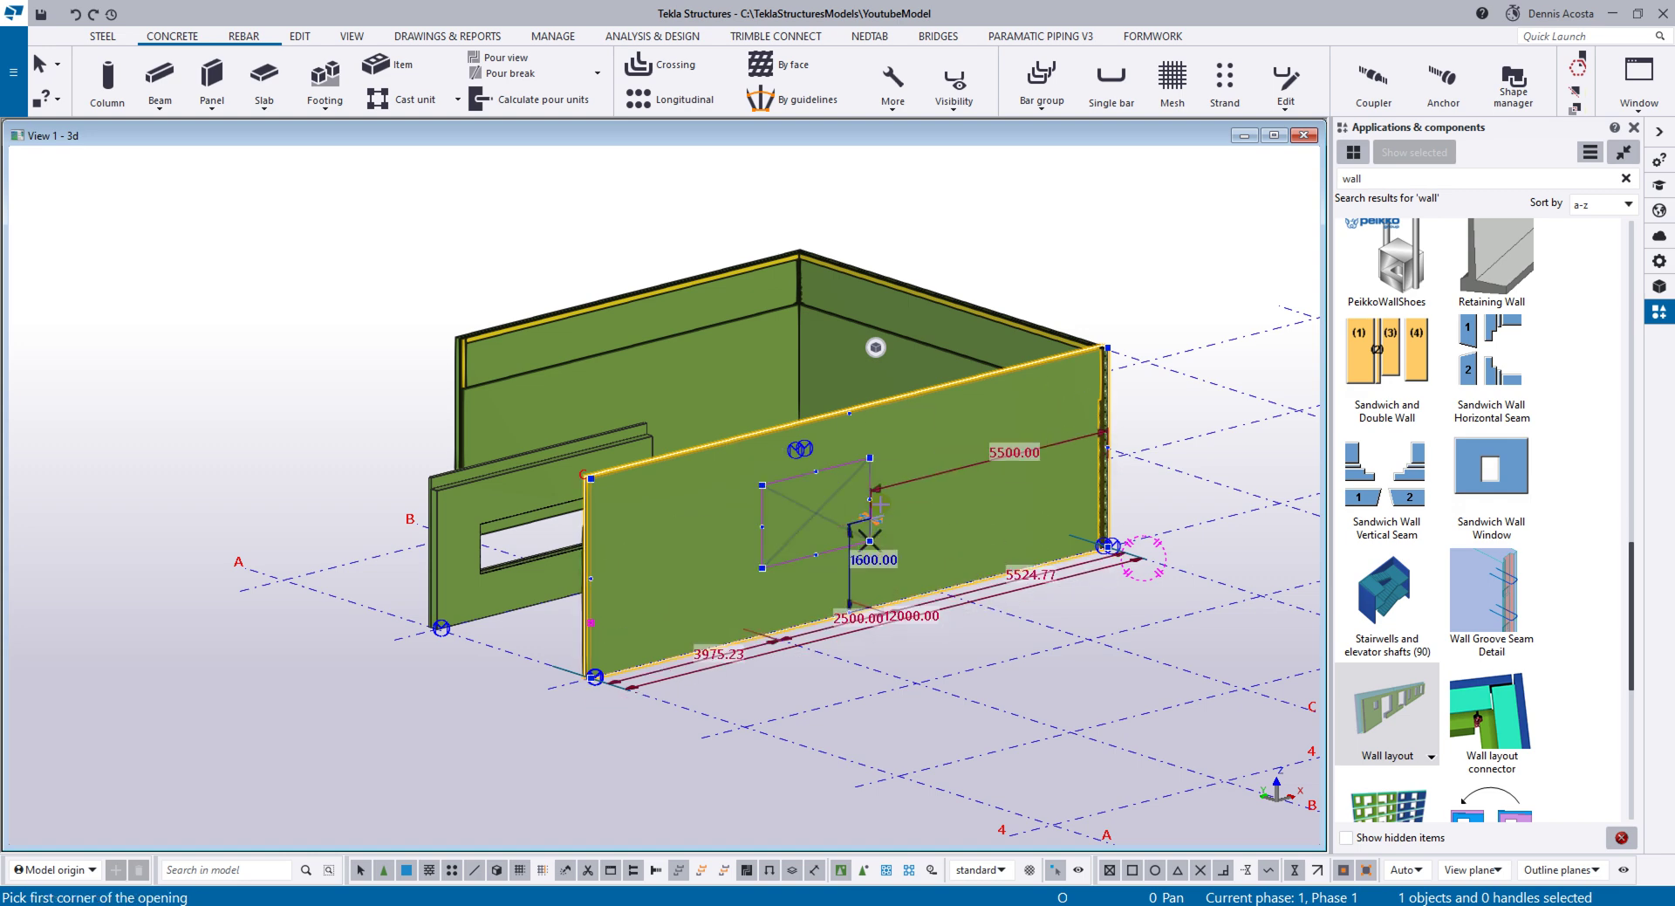
Step: Try to apply Sandwich Wall Window detailing with the standard attributes to the new opening in the 12000 mm wall
{"action": "right_click", "coordinate": [877, 370]}
{"action": "left_click", "coordinate": [899, 377]}
{"action": "scroll", "coordinate": [821, 485], "scroll_direction": "up", "scroll_amount": 6}
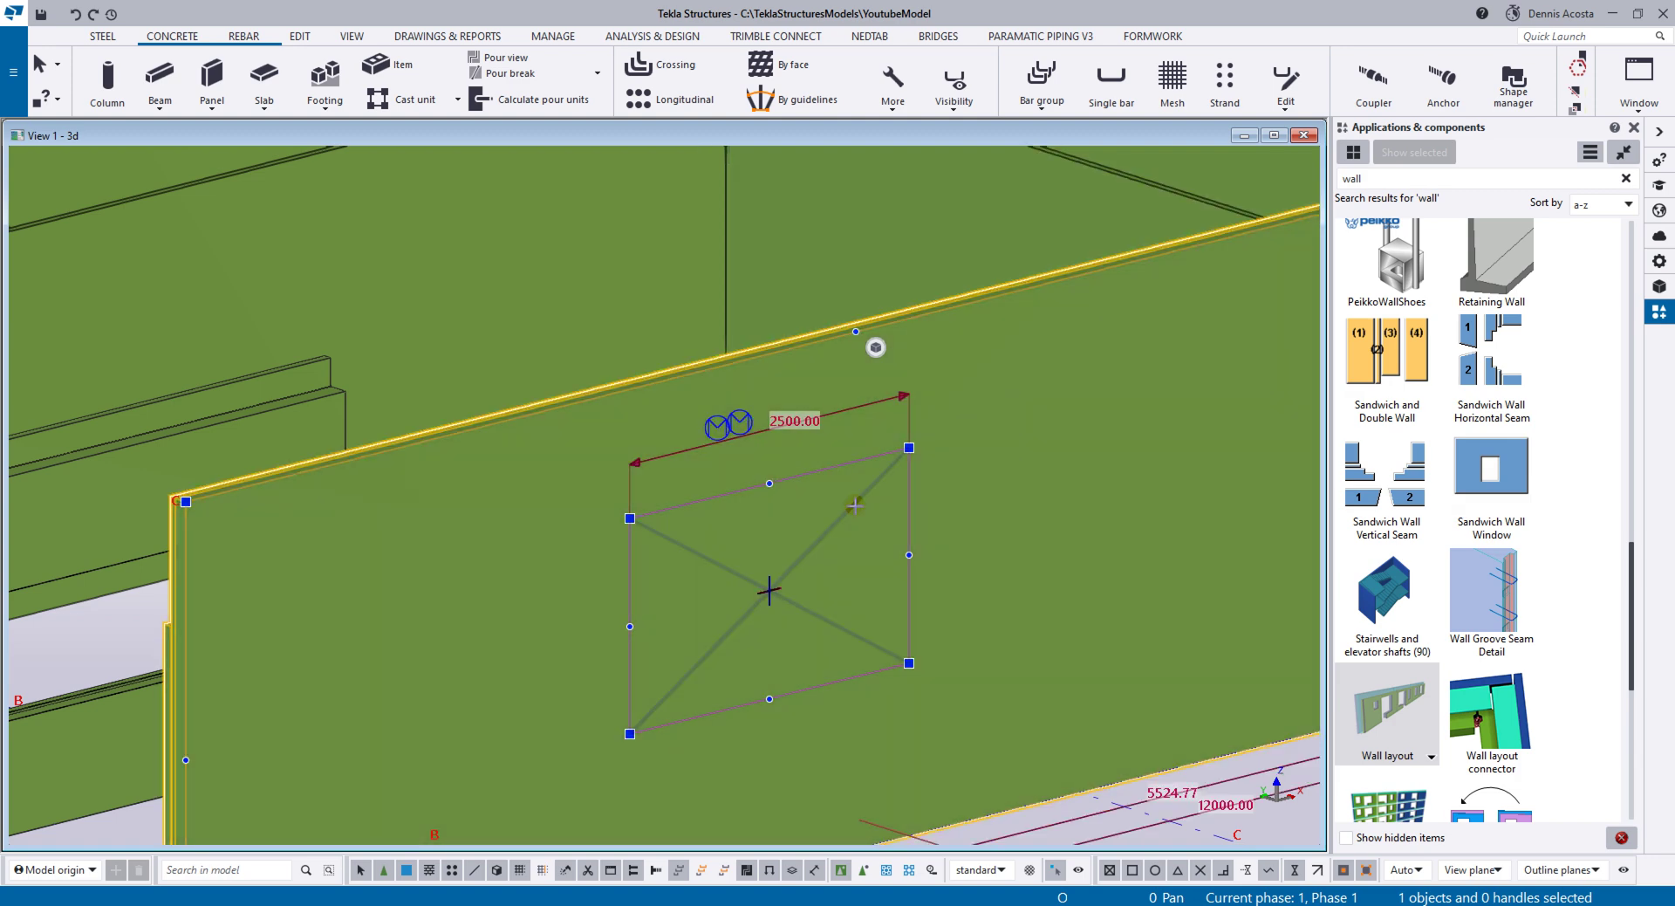
{"action": "left_click", "coordinate": [876, 347]}
{"action": "left_click", "coordinate": [985, 374]}
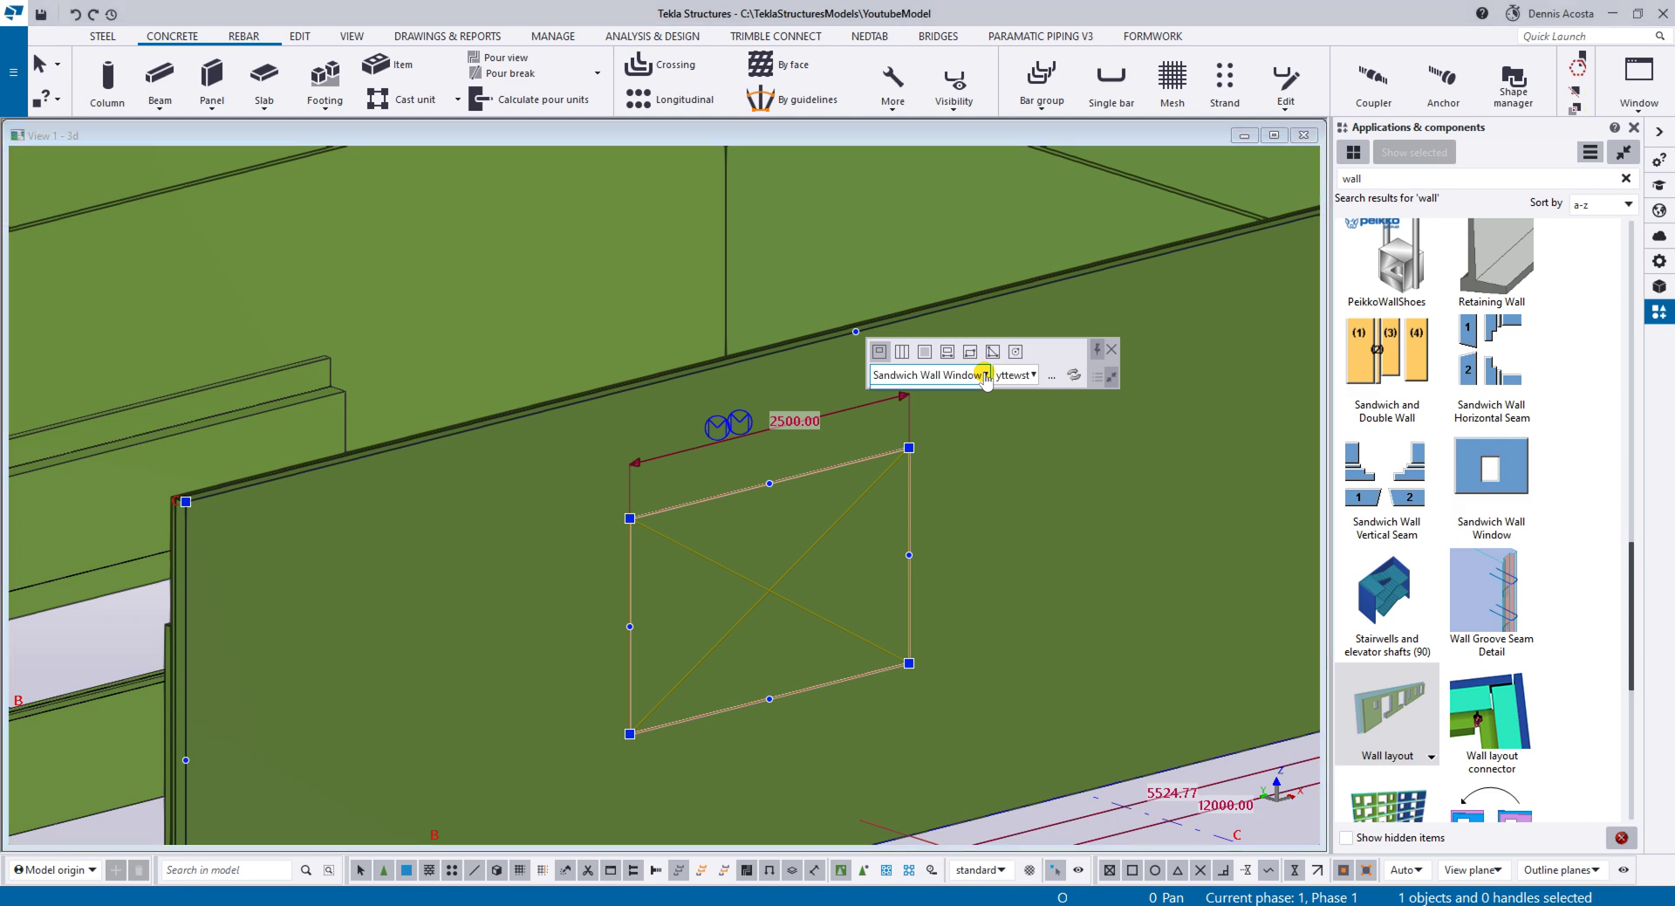
{"action": "left_click", "coordinate": [985, 375]}
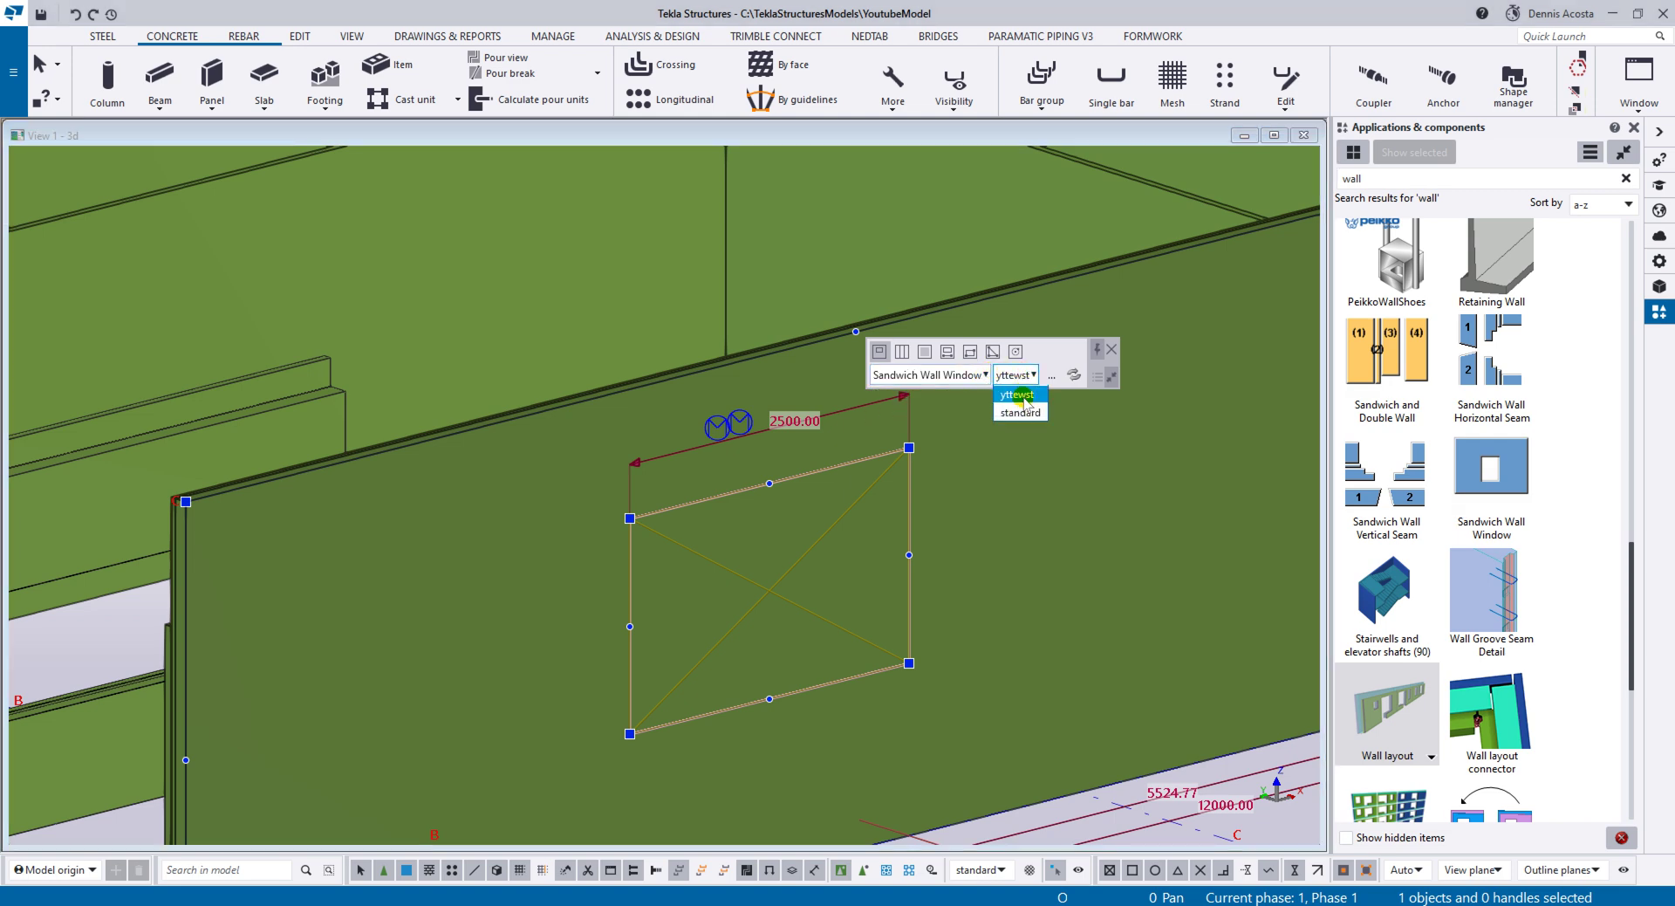
{"action": "left_click", "coordinate": [1021, 413]}
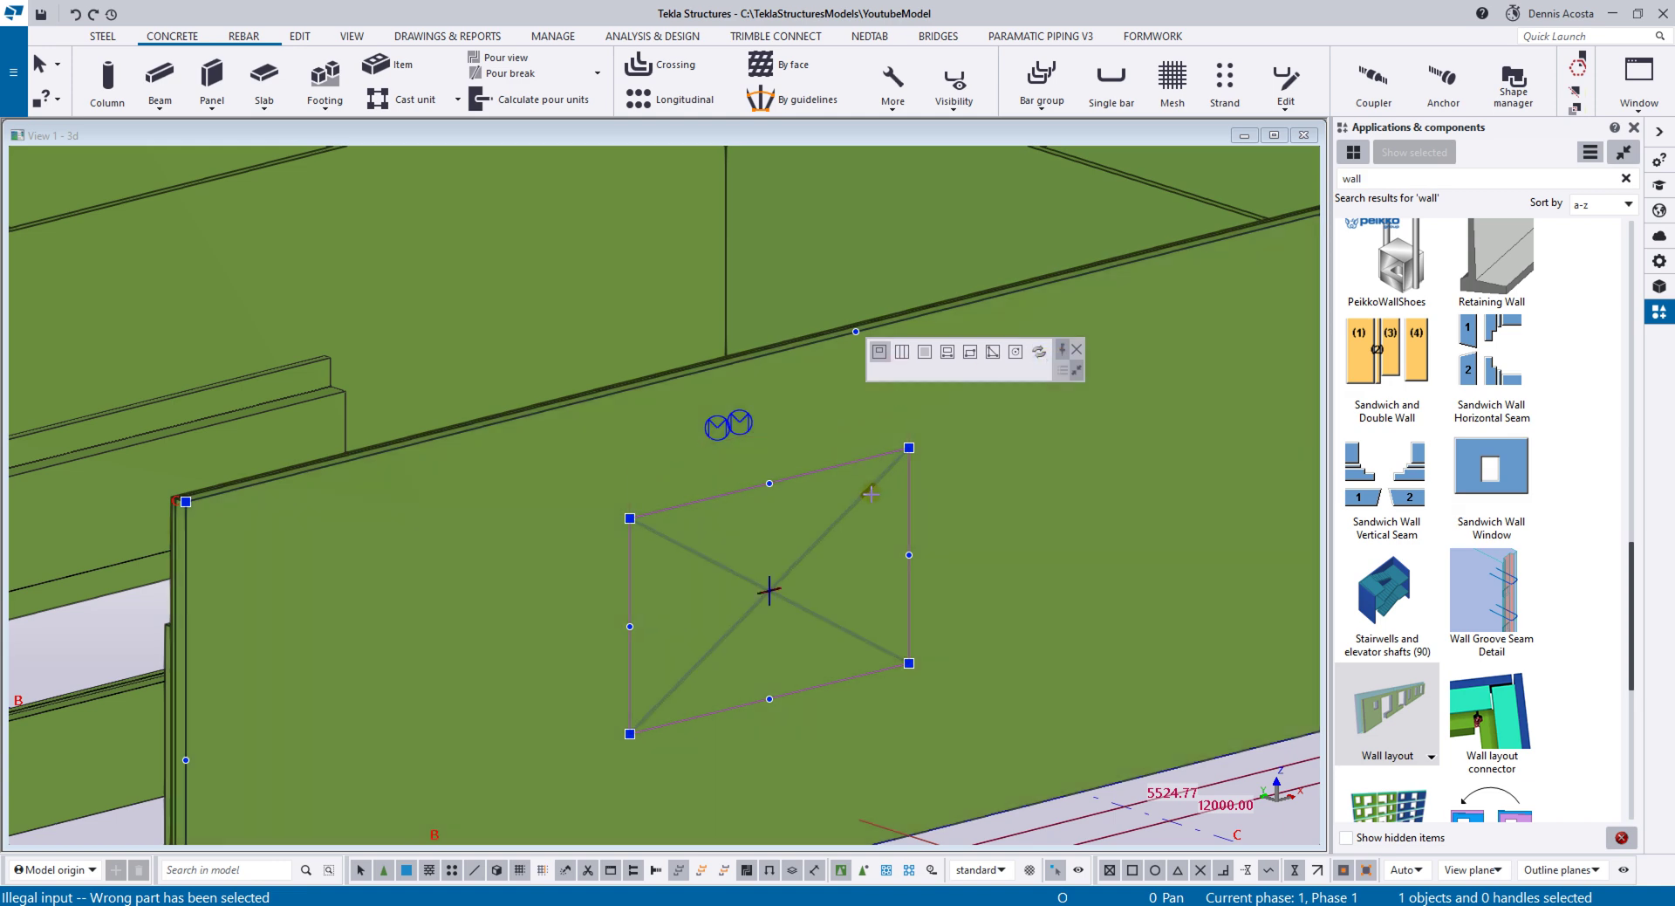
Step: Set the new opening in the 12000 mm wall to No detailing
{"action": "left_click", "coordinate": [769, 589]}
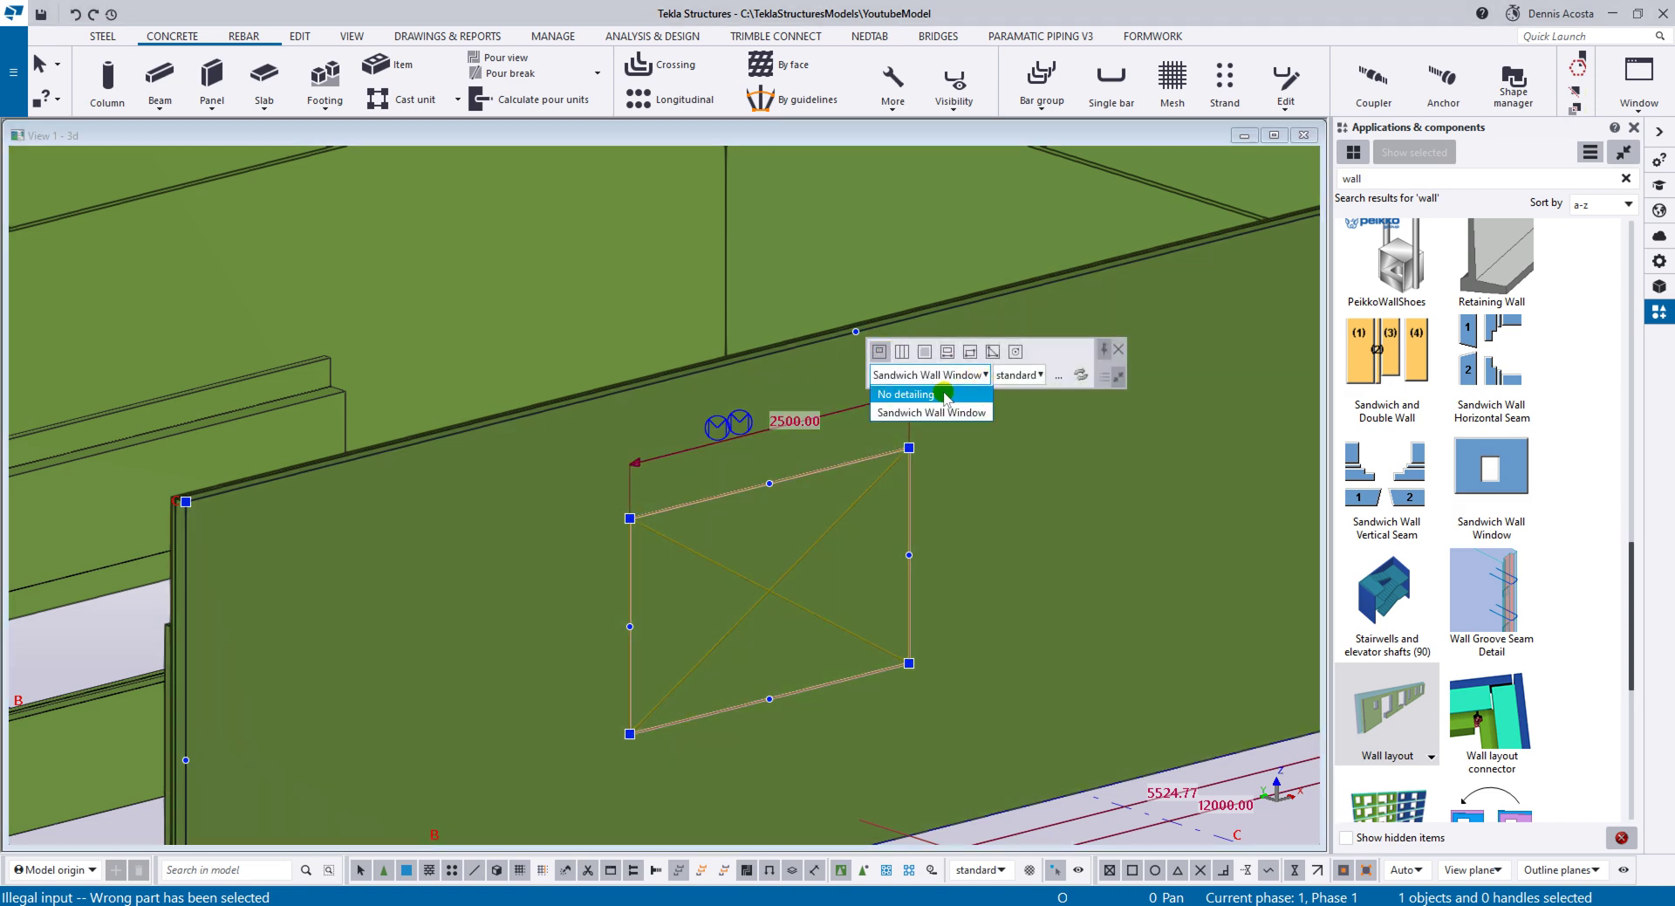
{"action": "left_click", "coordinate": [945, 394]}
{"action": "left_click", "coordinate": [778, 503]}
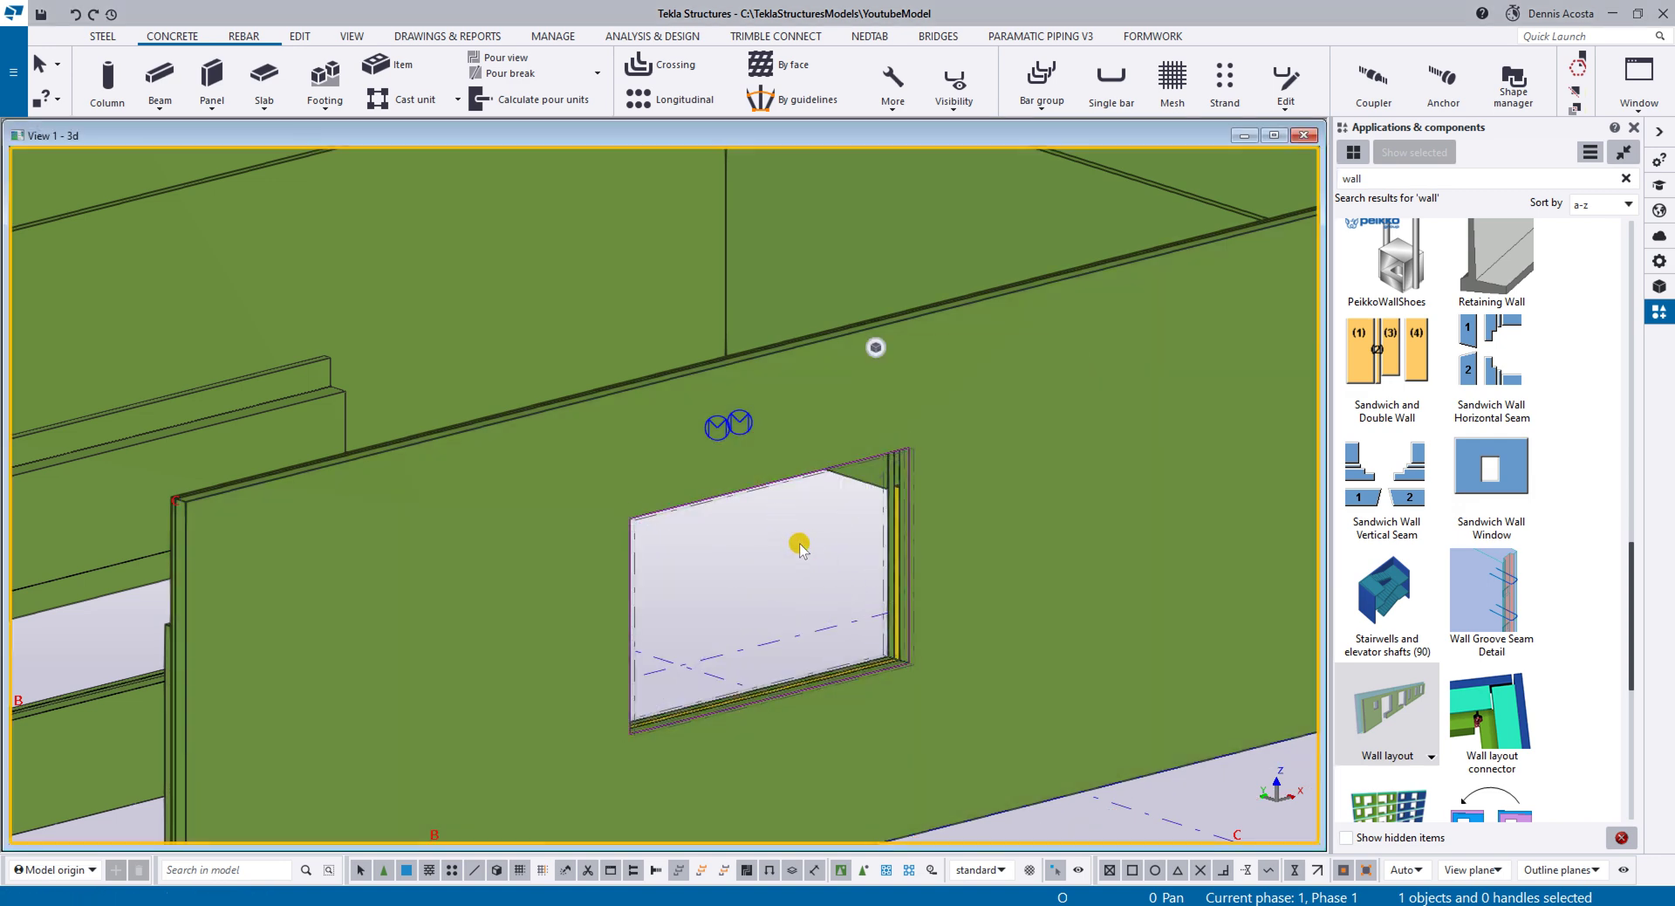
Step: Compare the edges and layers of the new opening with the detailed window opening in the separate short sandwich wall from several angles
{"action": "scroll", "coordinate": [800, 548], "scroll_direction": "down", "scroll_amount": 3}
{"action": "scroll", "coordinate": [820, 571], "scroll_direction": "up", "scroll_amount": 4}
{"action": "middle_click_drag", "start_coordinate": [819, 584], "coordinate": [898, 598], "text": "ctrl"}
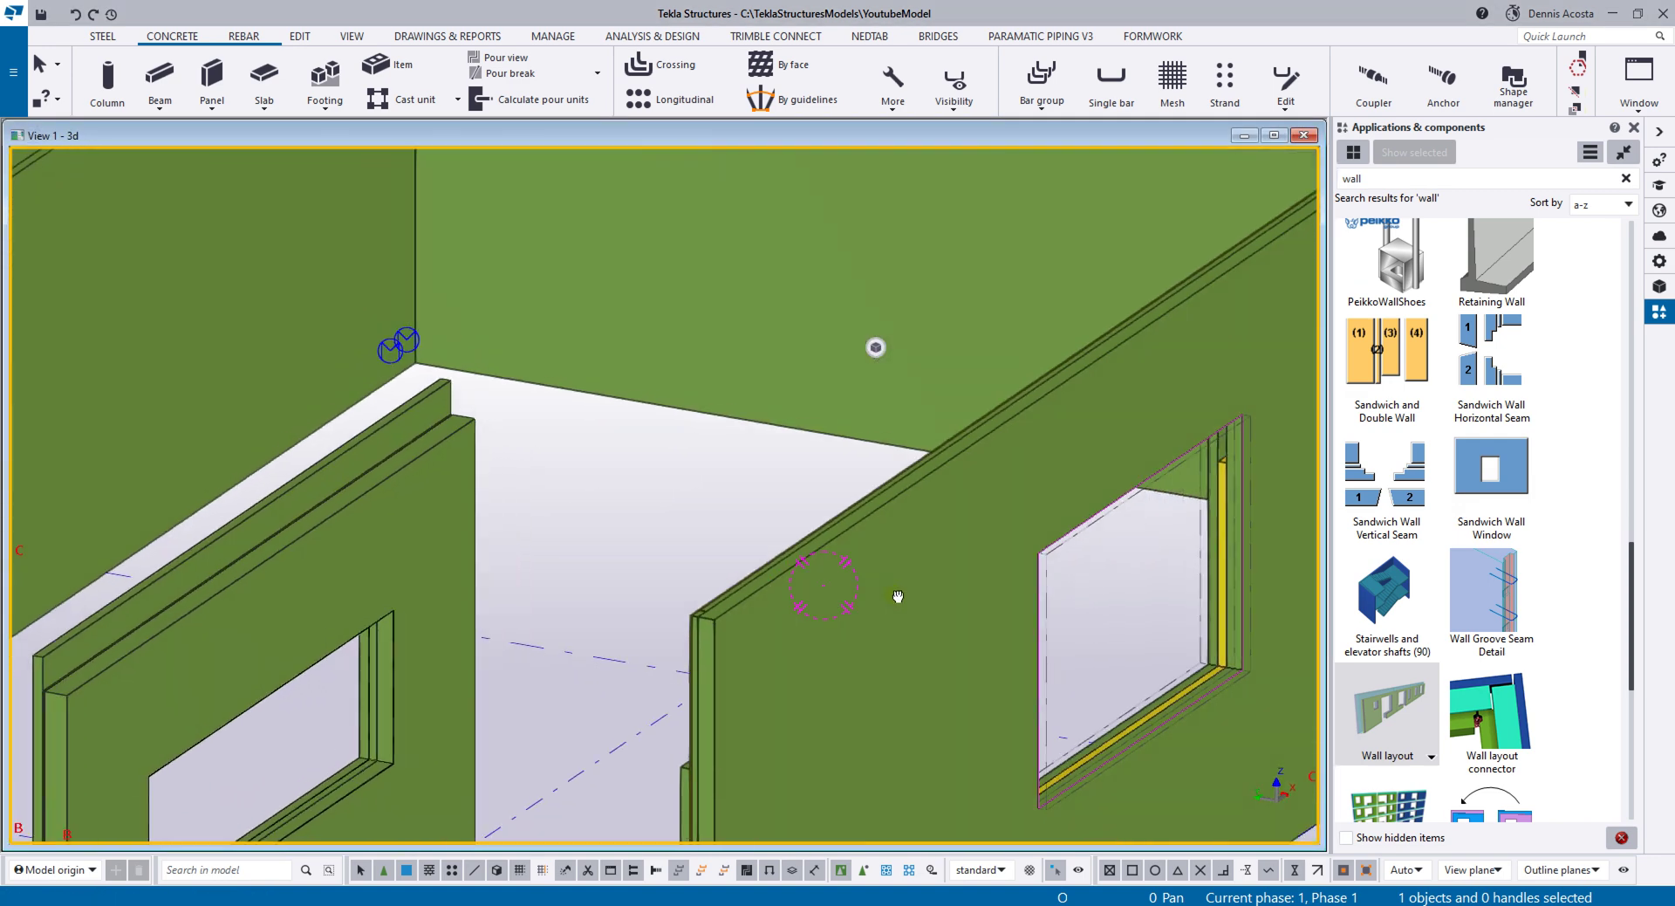
{"action": "scroll", "coordinate": [1118, 542], "scroll_direction": "up", "scroll_amount": 4}
{"action": "middle_click_drag", "start_coordinate": [1118, 542], "coordinate": [837, 497]}
{"action": "scroll", "coordinate": [834, 507], "scroll_direction": "down", "scroll_amount": 4}
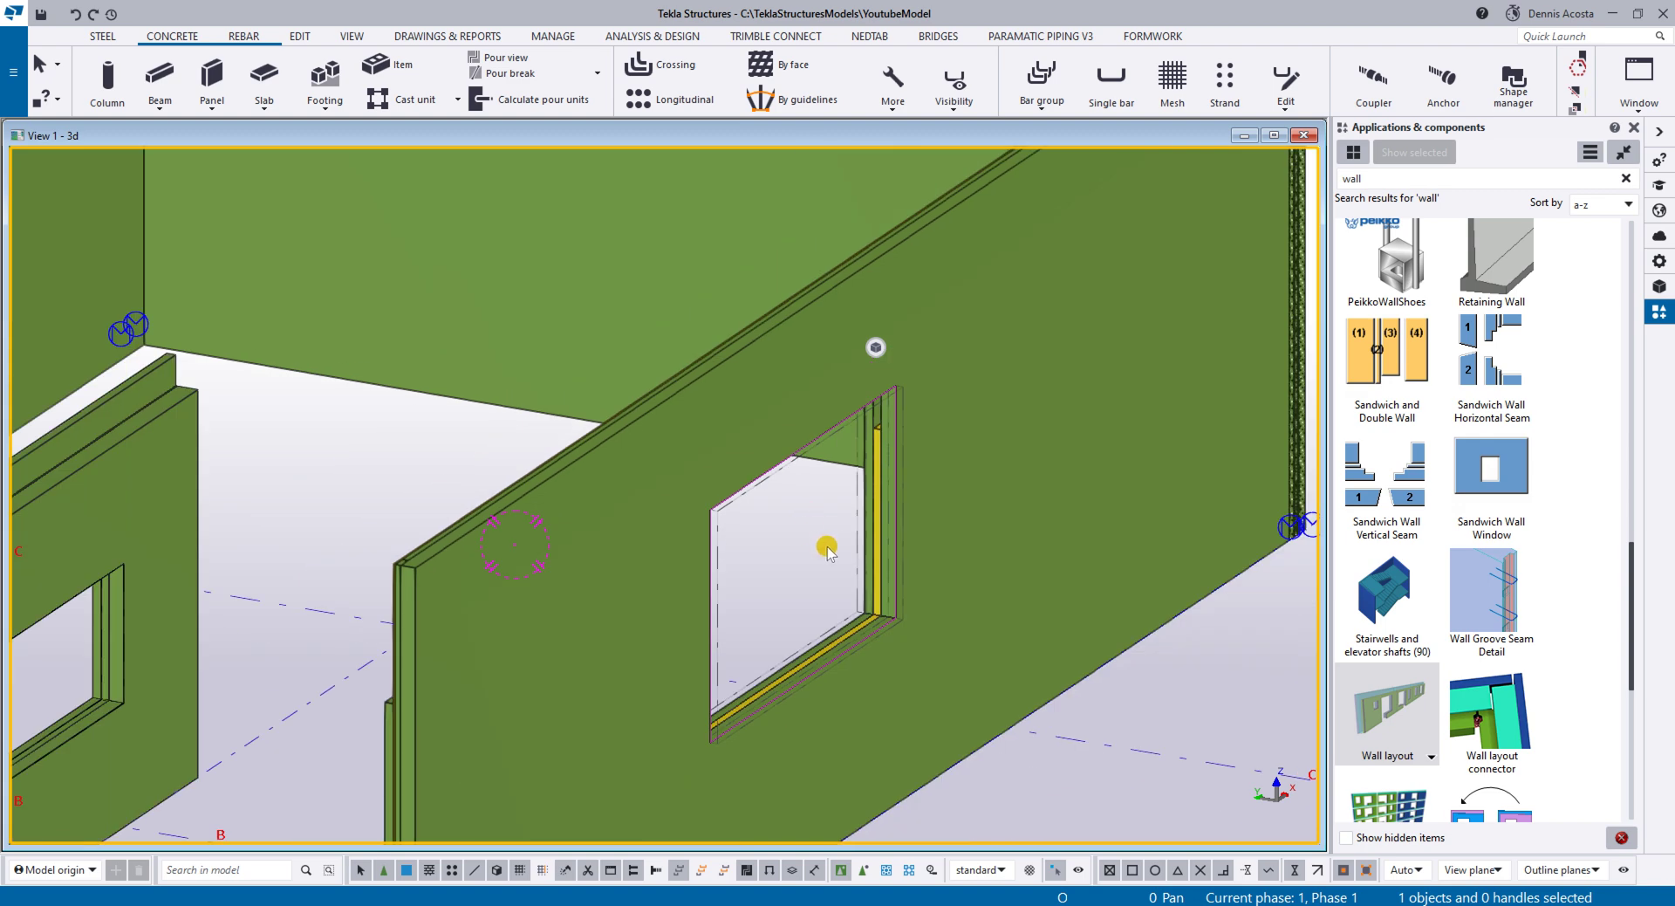
{"action": "scroll", "coordinate": [836, 541], "scroll_direction": "down", "scroll_amount": 4}
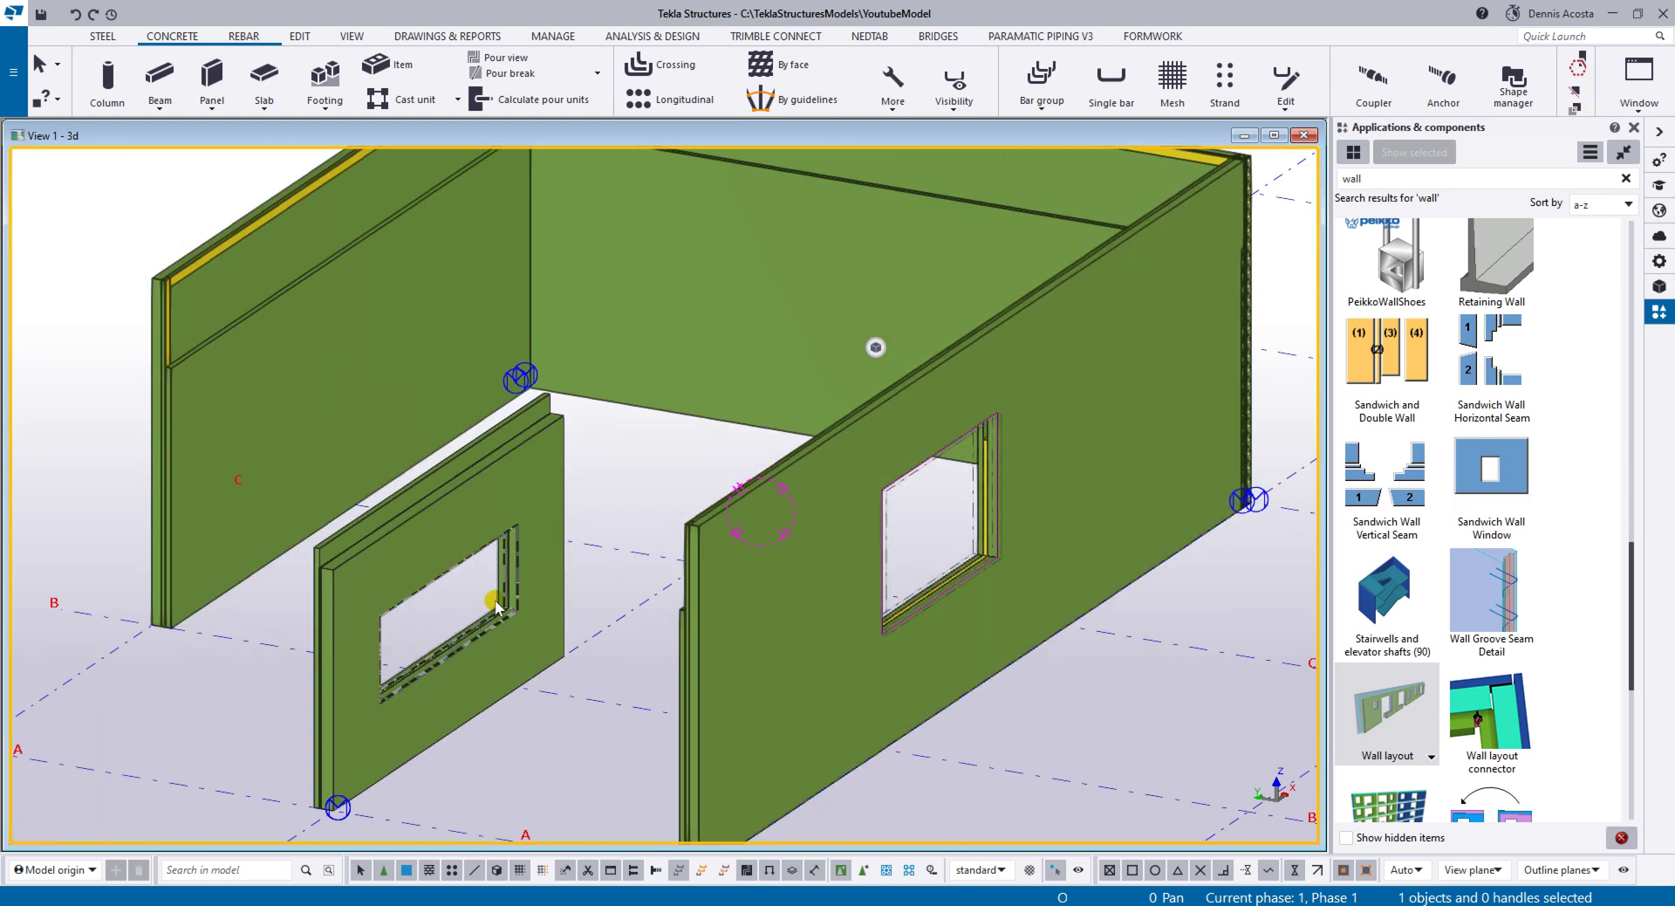
{"action": "scroll", "coordinate": [524, 589], "scroll_direction": "up", "scroll_amount": 3}
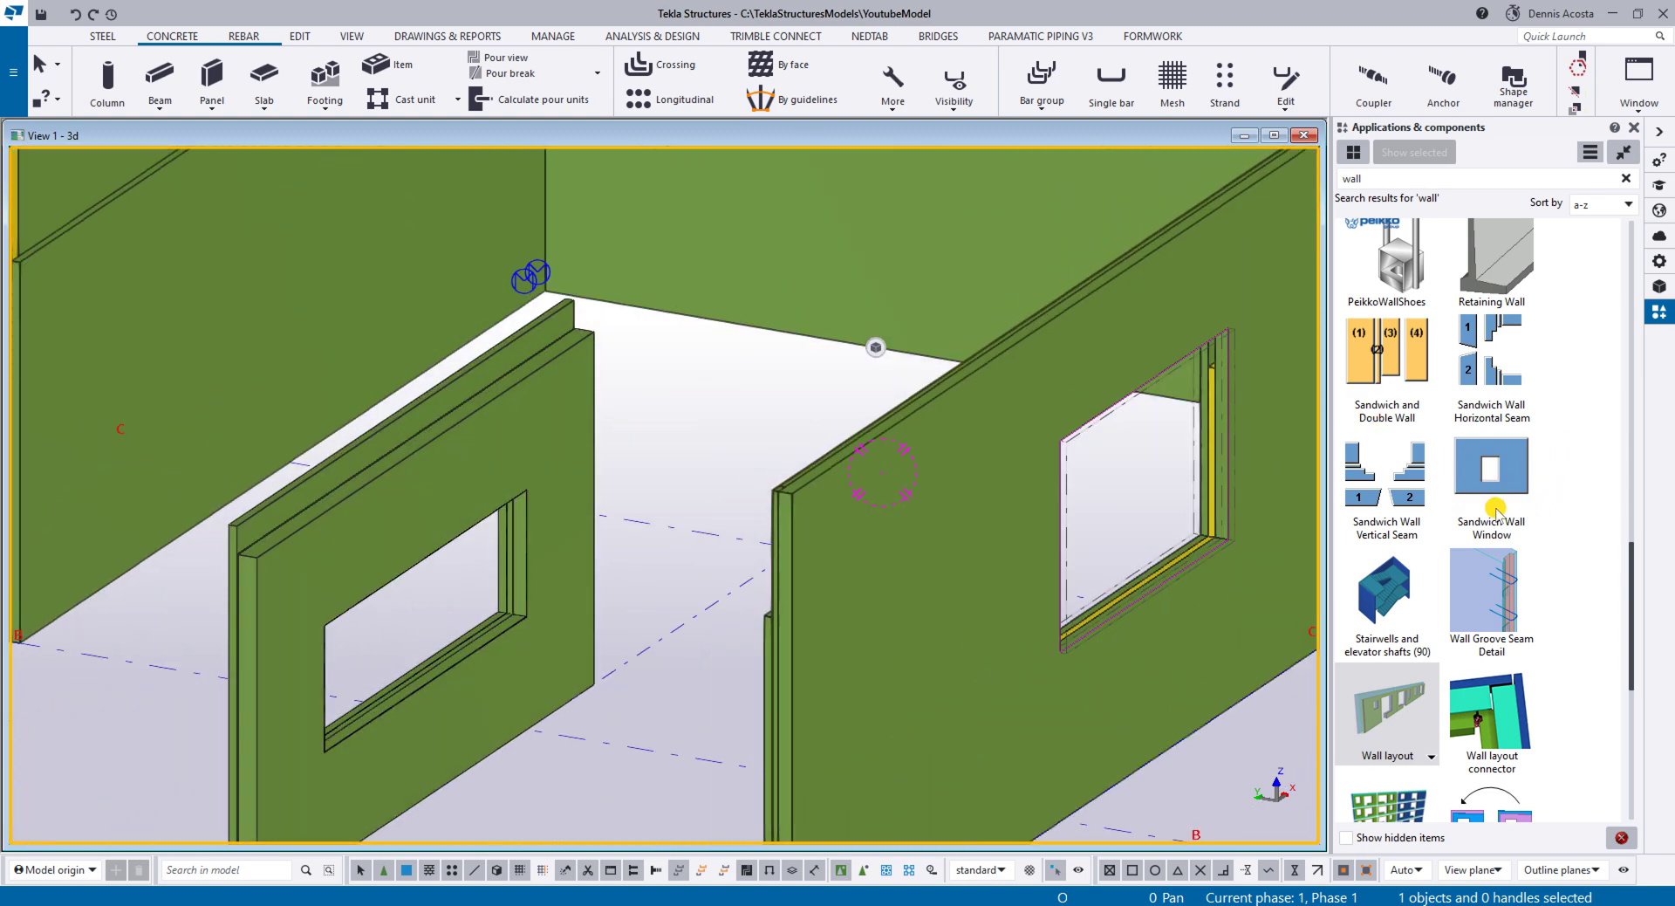
{"action": "scroll", "coordinate": [804, 513], "scroll_direction": "up", "scroll_amount": 5}
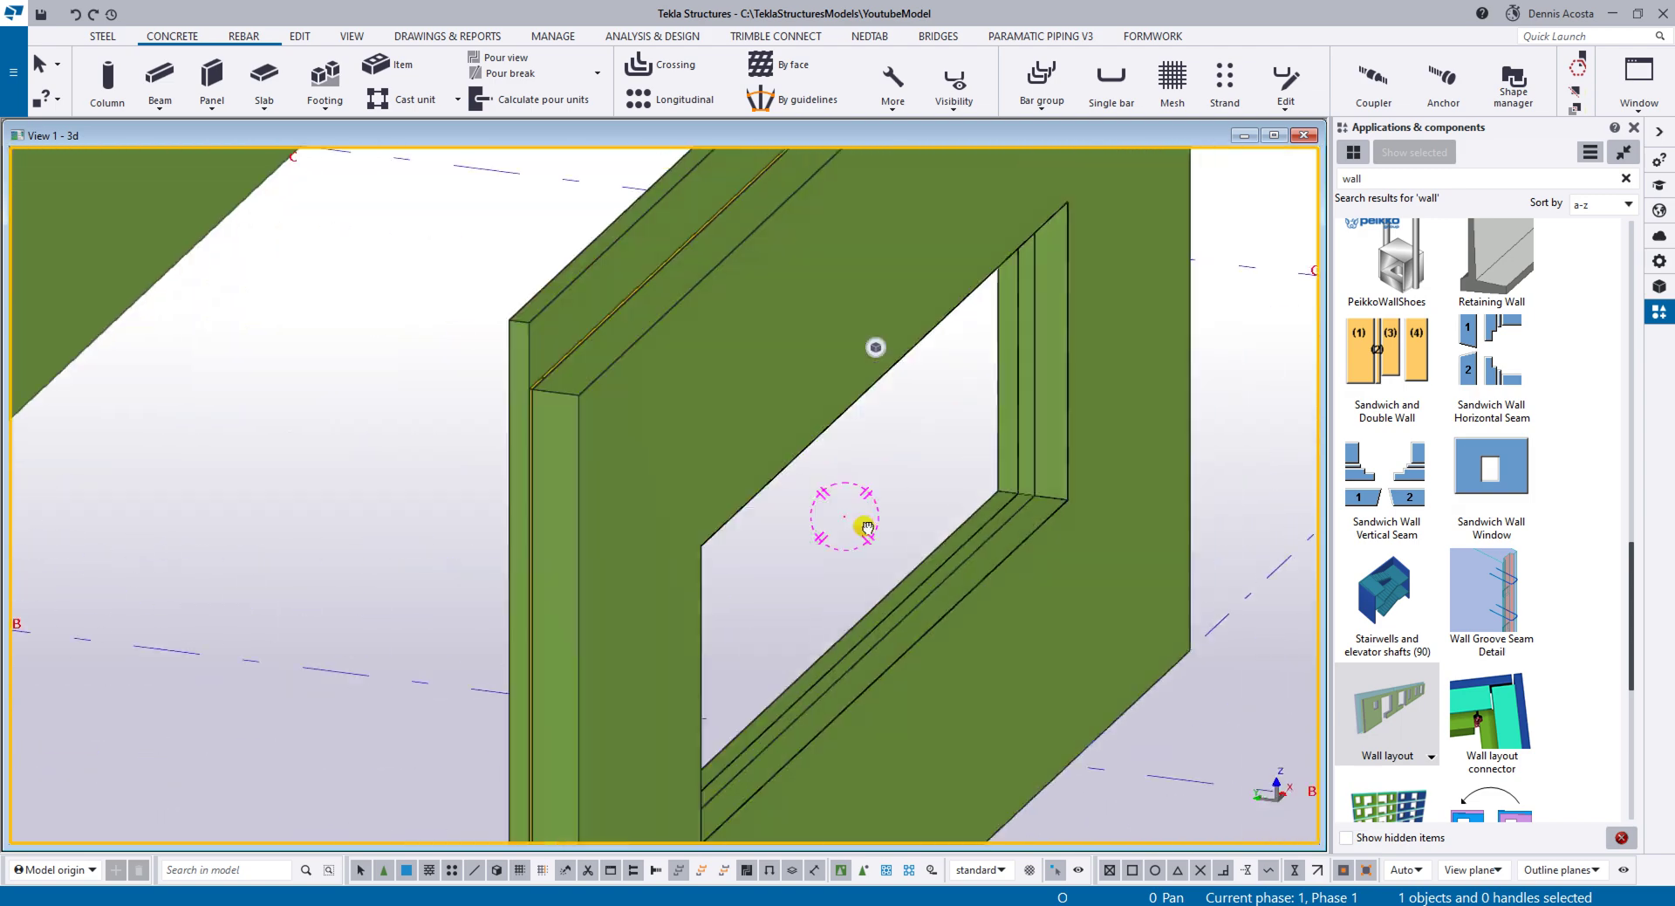
{"action": "middle_click_drag", "start_coordinate": [865, 527], "coordinate": [1021, 464], "text": "ctrl"}
{"action": "scroll", "coordinate": [1021, 465], "scroll_direction": "down", "scroll_amount": 2}
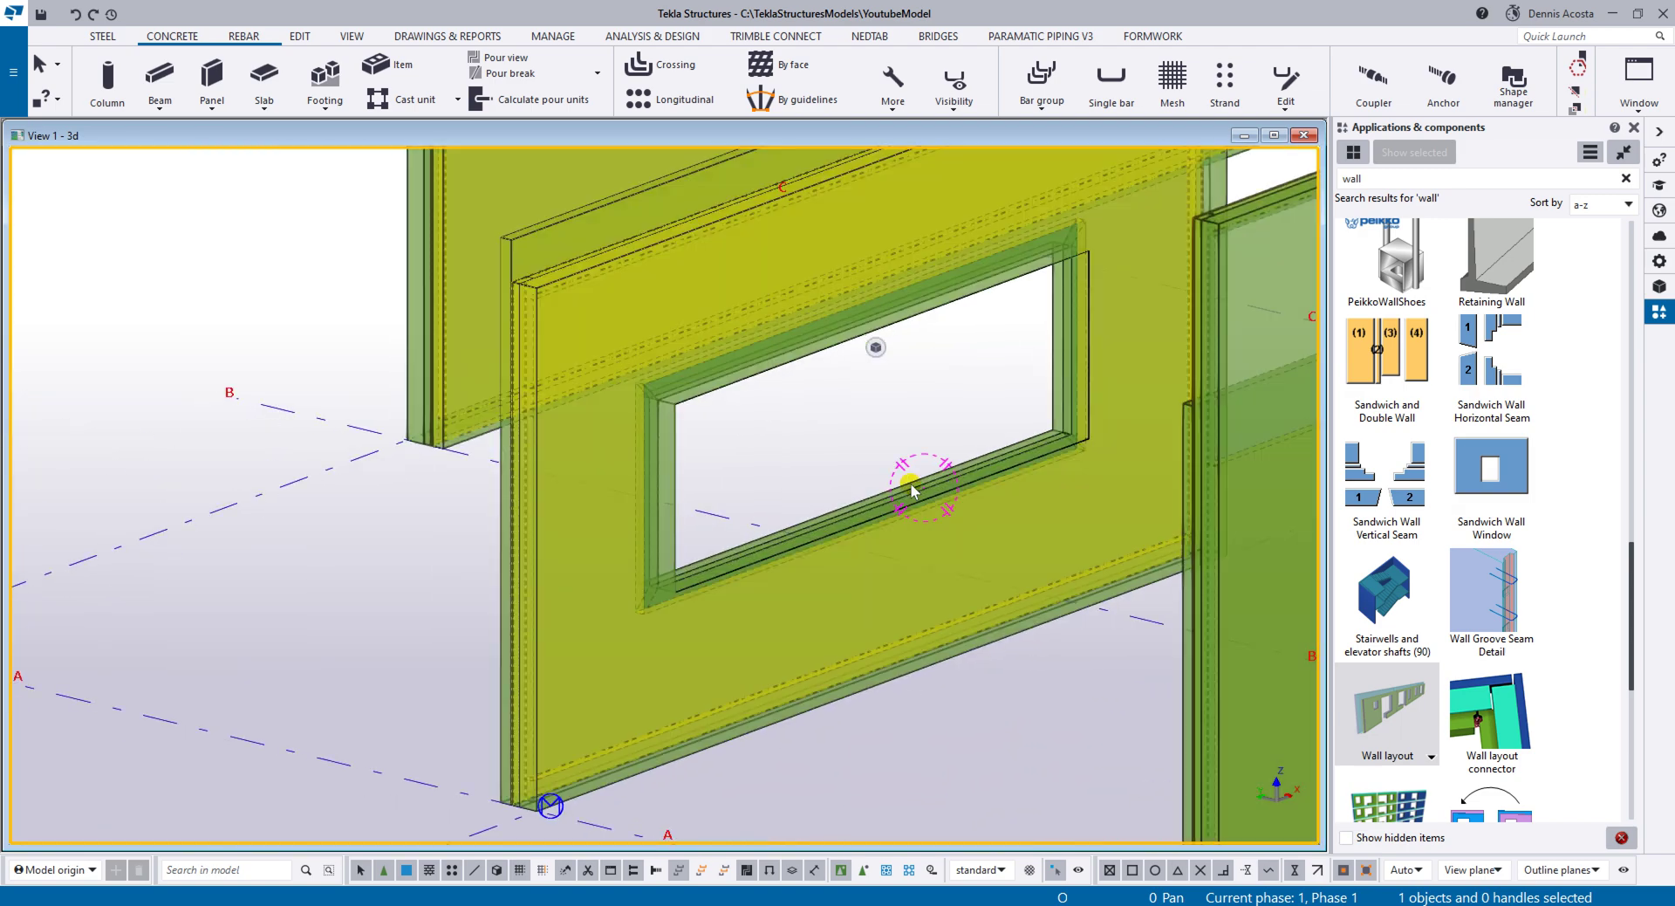
{"action": "middle_click_drag", "start_coordinate": [913, 490], "coordinate": [776, 516], "text": "ctrl"}
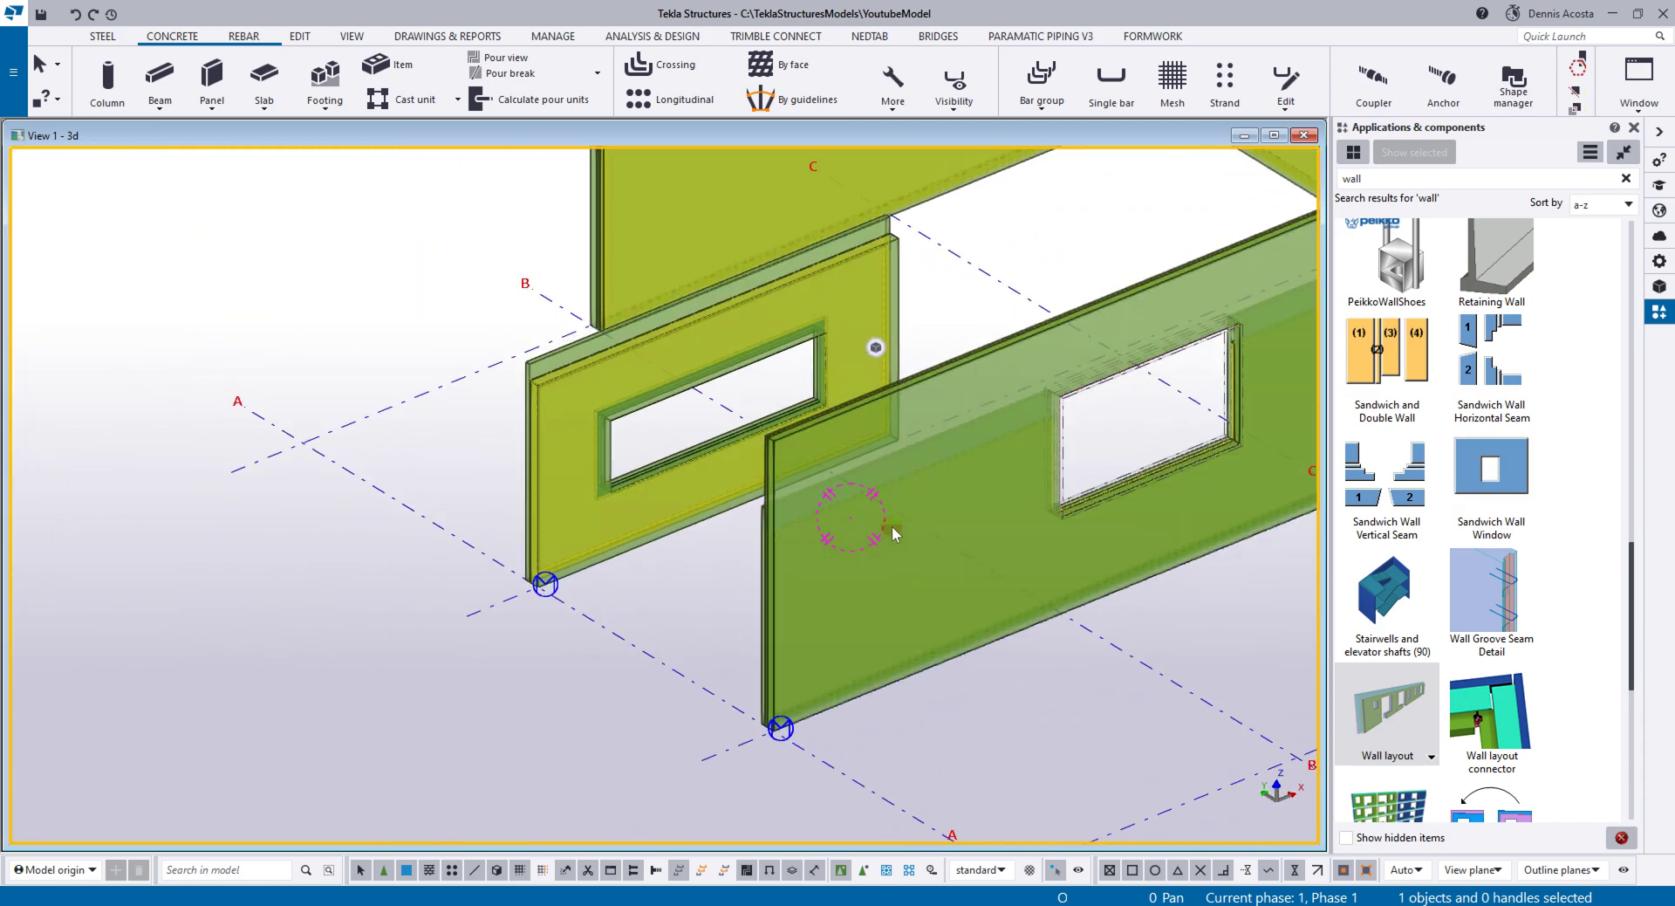
{"action": "middle_click_drag", "start_coordinate": [892, 526], "coordinate": [726, 605]}
{"action": "mouse_move", "coordinate": [836, 613]}
{"action": "middle_mouse_down", "text": "ctrl"}
{"action": "mouse_move", "coordinate": [789, 603]}
{"action": "mouse_move", "coordinate": [759, 550]}
{"action": "middle_mouse_up", "text": "ctrl"}
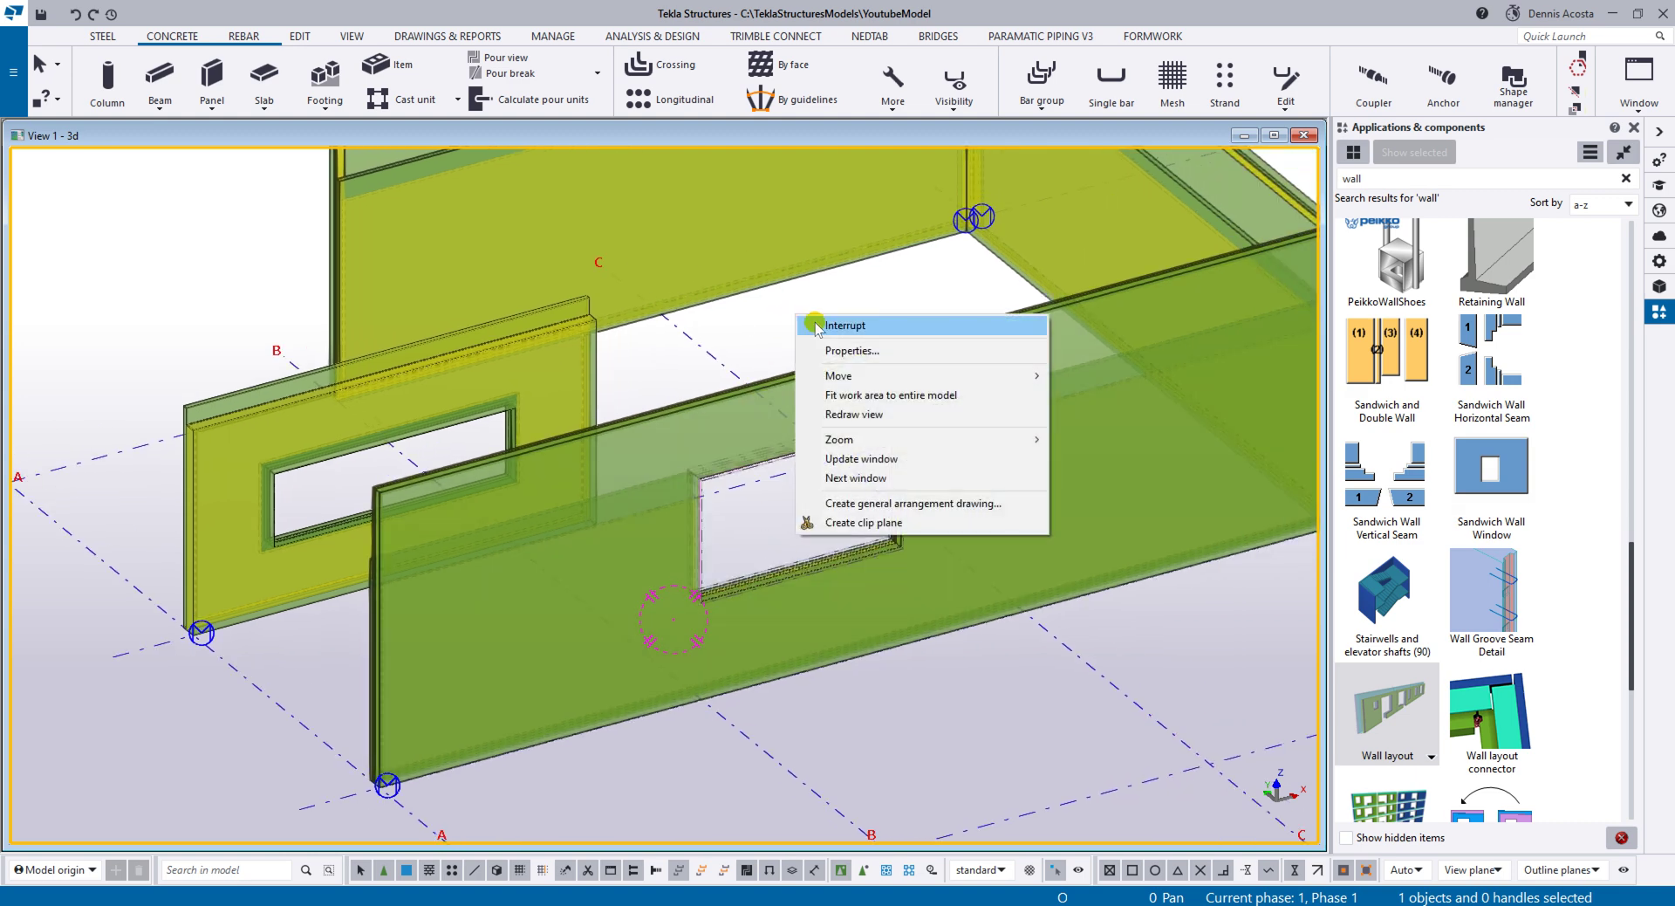
{"action": "left_click", "coordinate": [644, 904]}
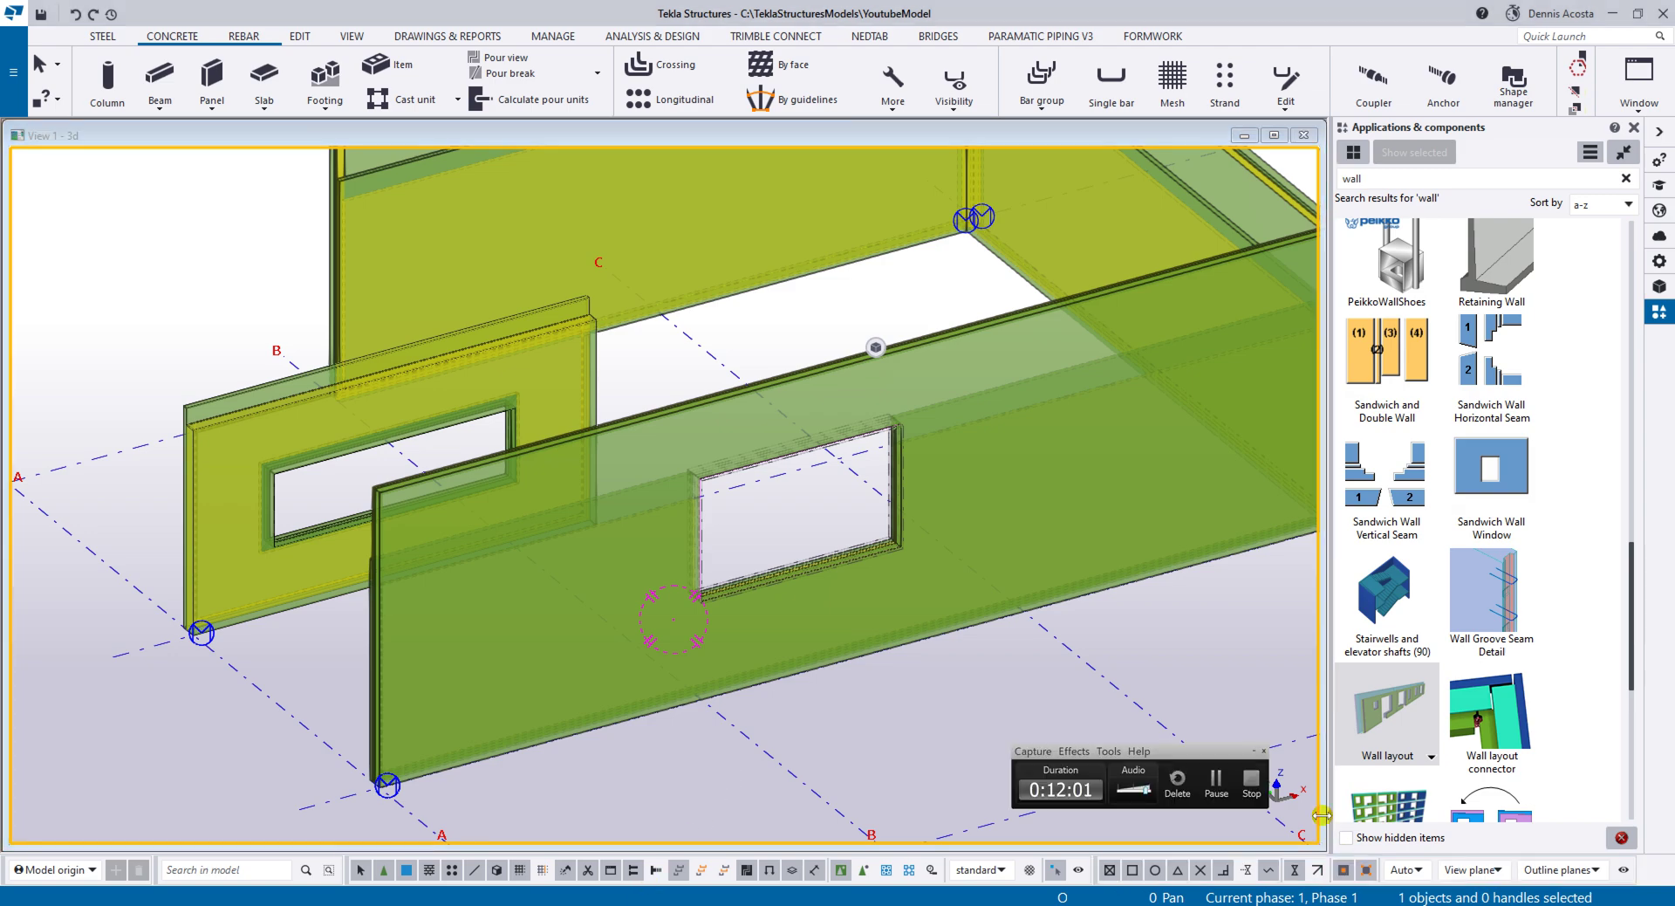